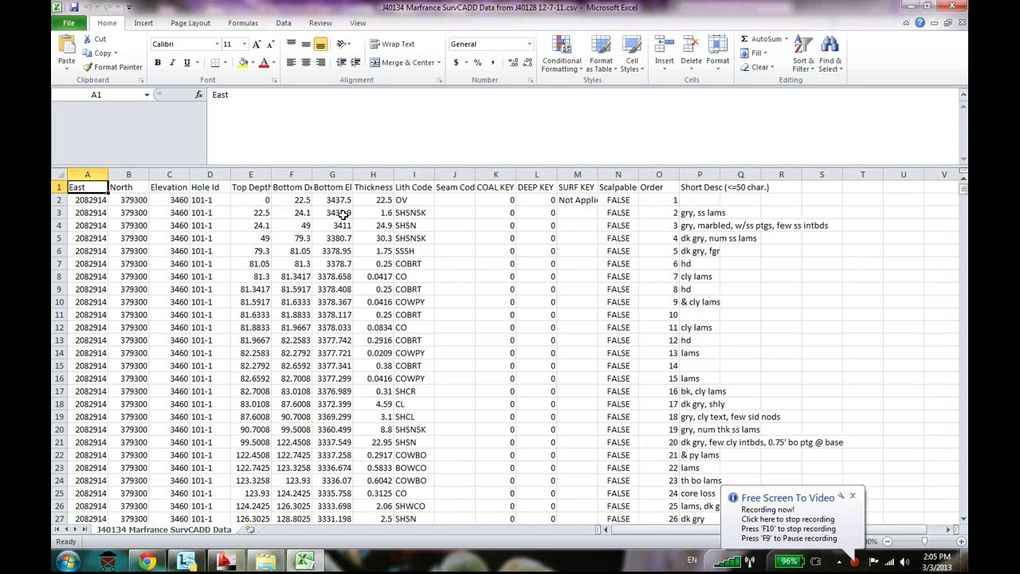
pyautogui.click(853, 496)
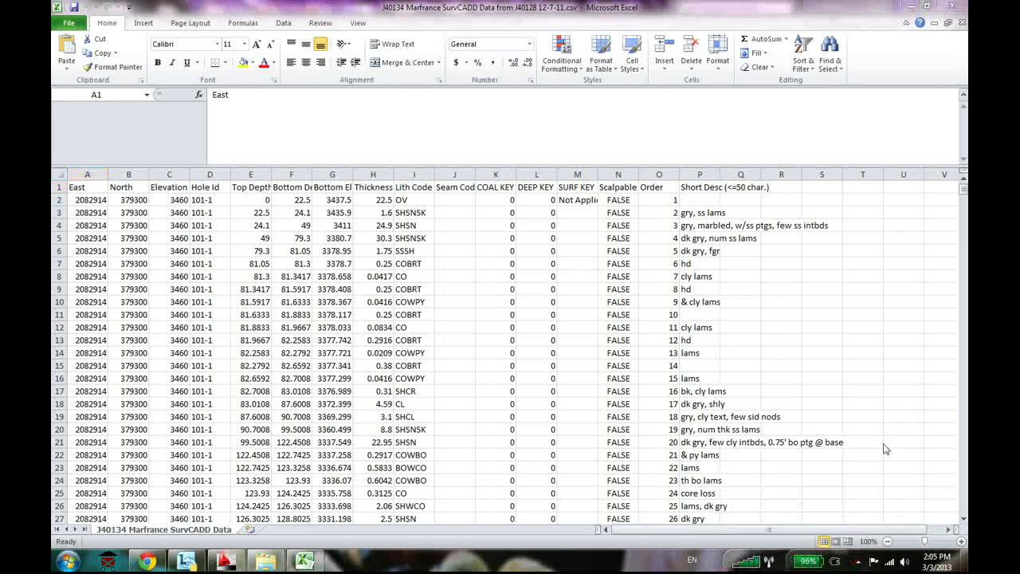
pyautogui.click(857, 562)
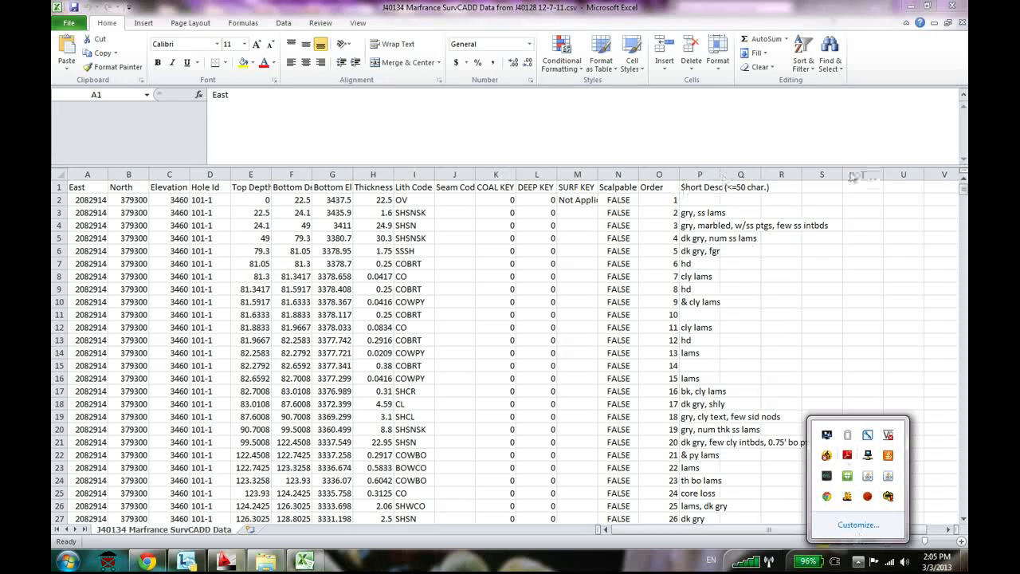
pyautogui.click(859, 215)
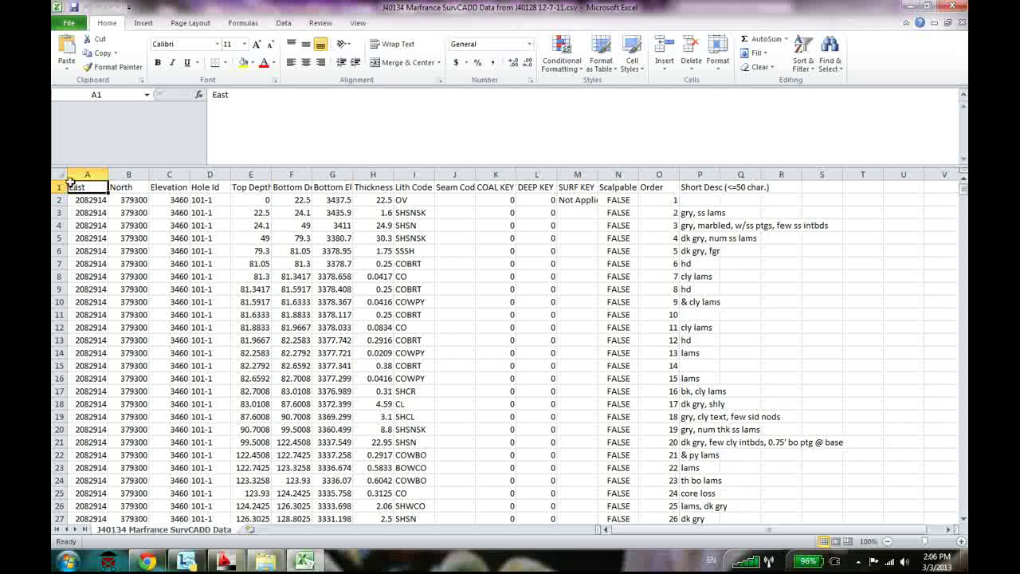
# Review the header cells in row 1 from North through Elevation, Hole Id and Top Depth to Bottom Depth
pyautogui.click(130, 187)
pyautogui.click(182, 188)
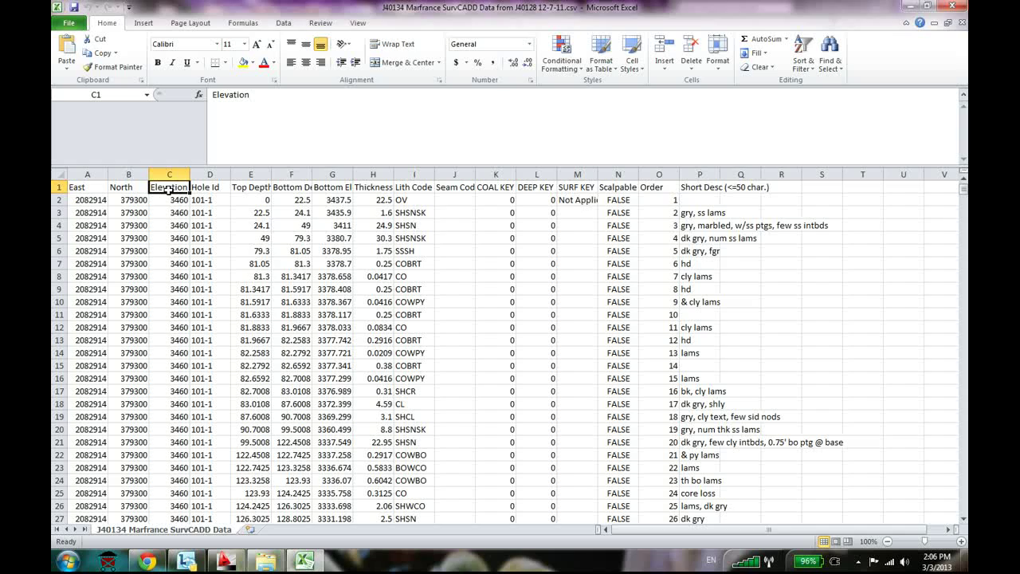
pyautogui.click(218, 188)
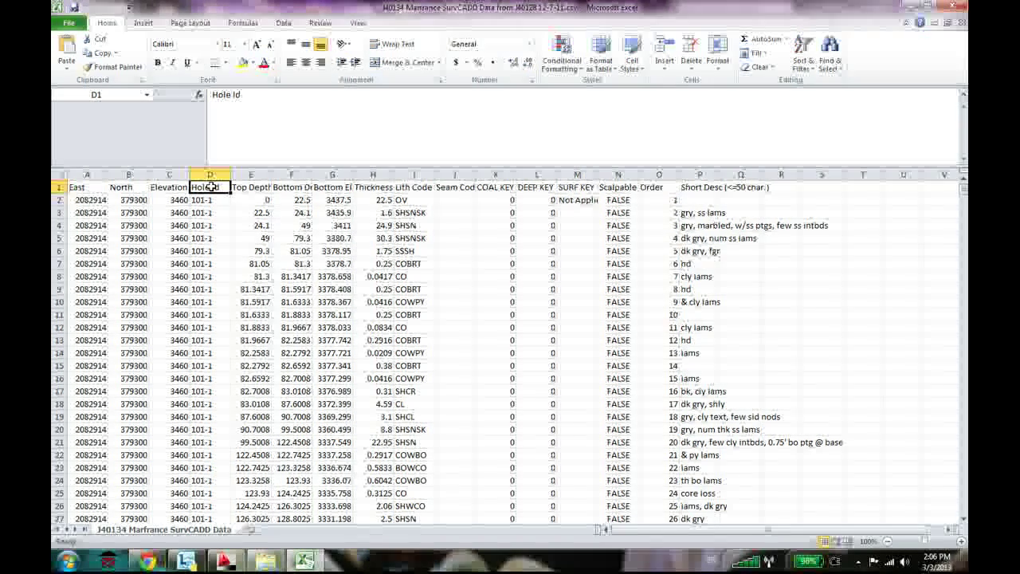
pyautogui.click(255, 189)
pyautogui.click(287, 188)
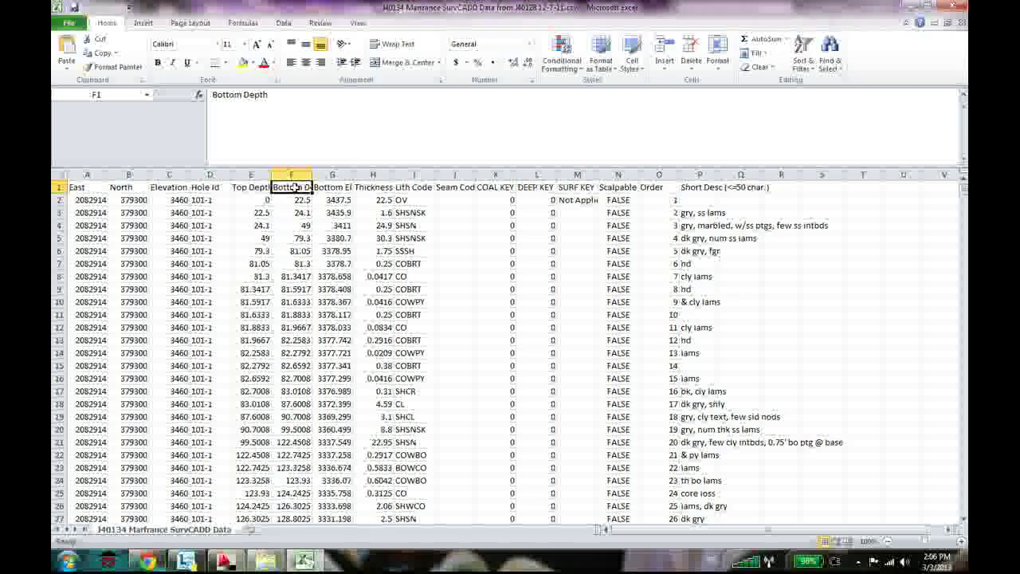
# Widen the Bottom Elevation column to fit its heading, and review the headers from there through Seam Code
pyautogui.moveTo(356, 169); pyautogui.dragTo(380, 170)
pyautogui.click(366, 187)
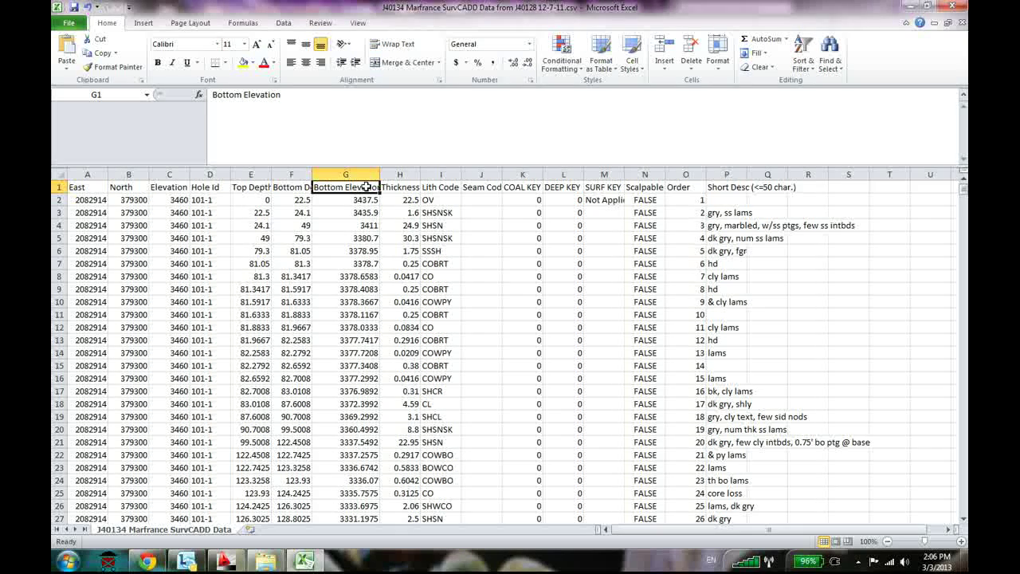
pyautogui.click(404, 188)
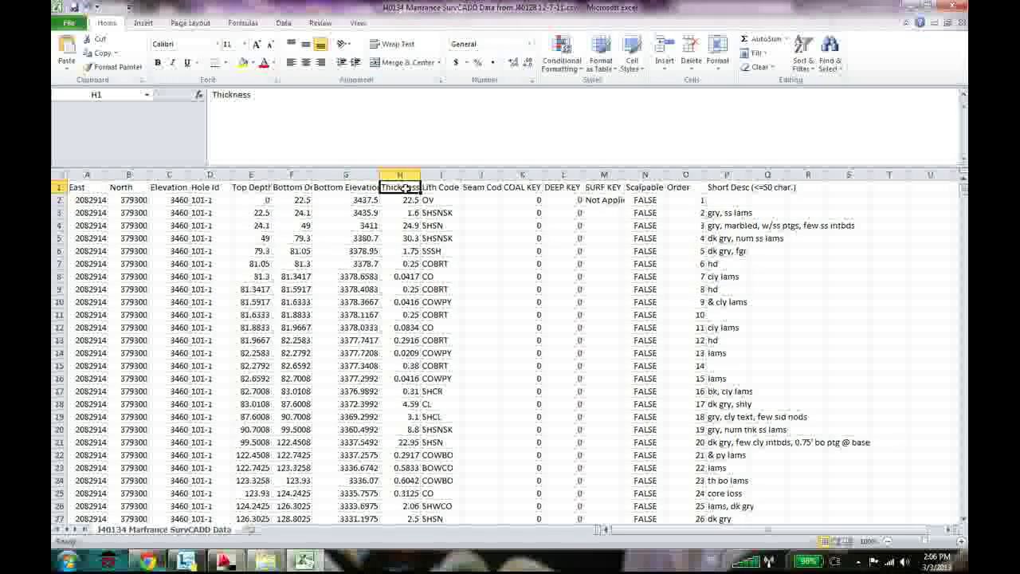
pyautogui.click(445, 187)
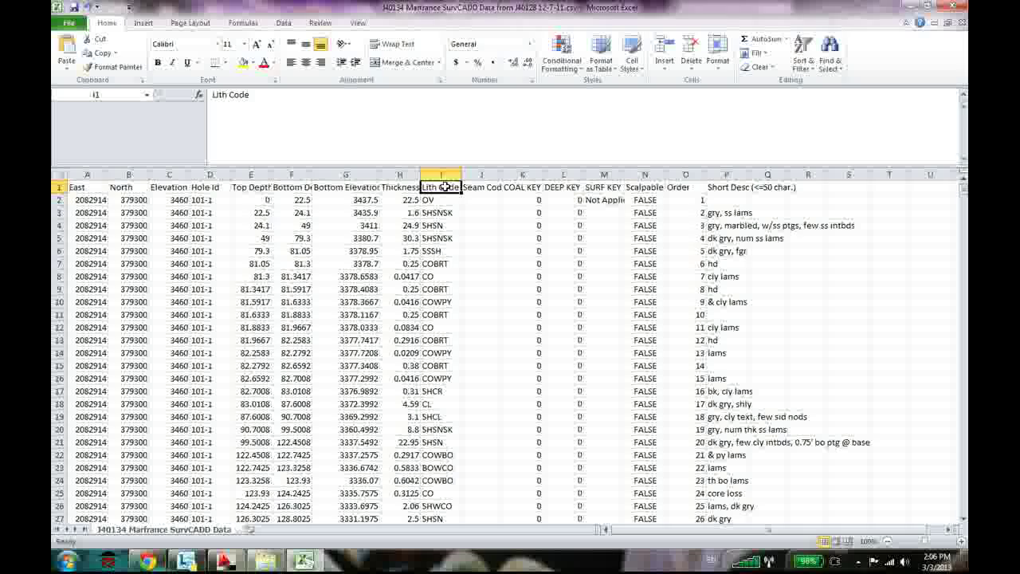
pyautogui.click(488, 187)
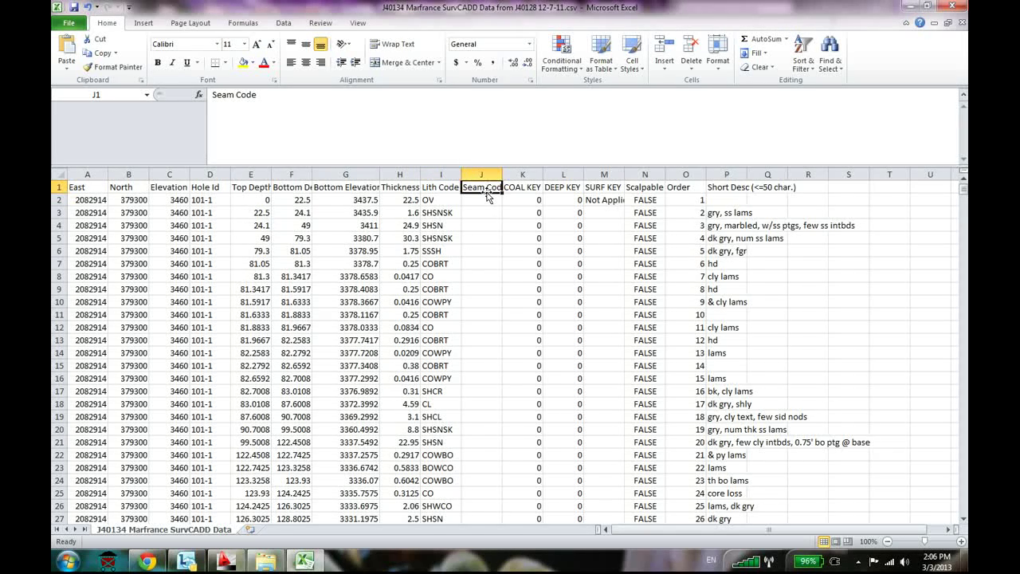
# Examine the seam code, thickness and lith code of the SEW seam record in row 63
pyautogui.scroll(-6, 485, 232)
pyautogui.click(464, 250)
pyautogui.scroll(-12, 464, 250)
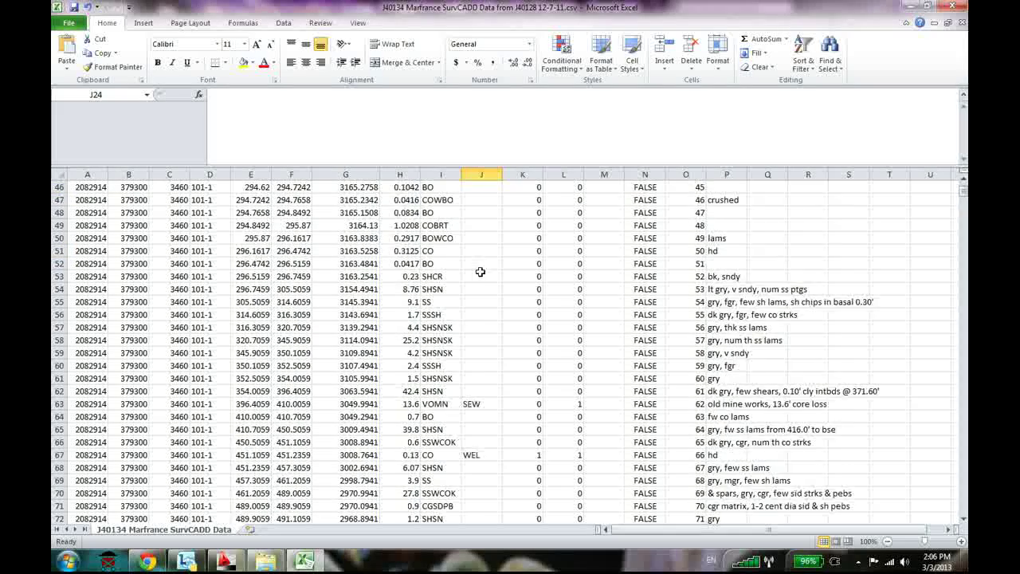
pyautogui.click(479, 295)
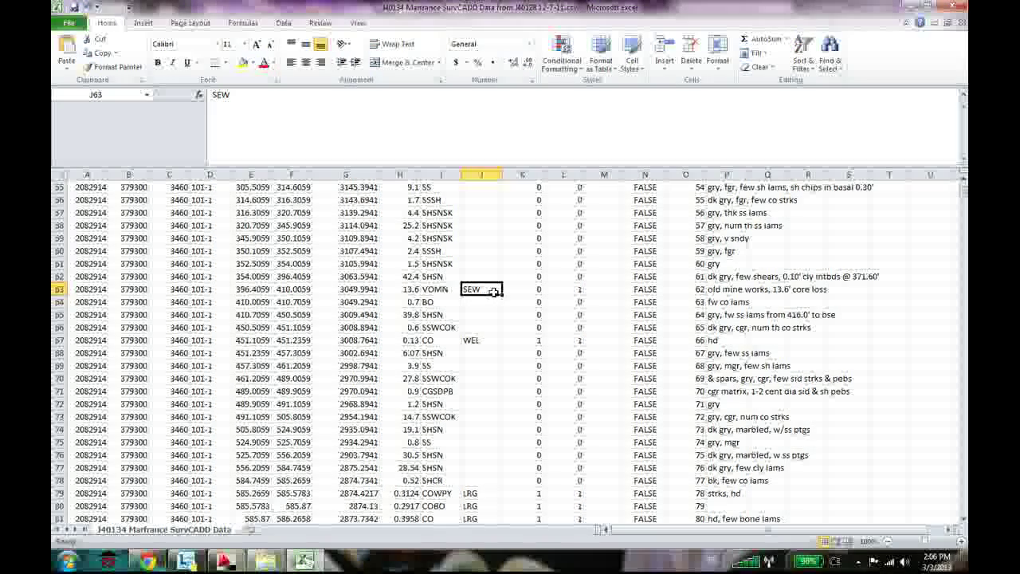
pyautogui.click(401, 291)
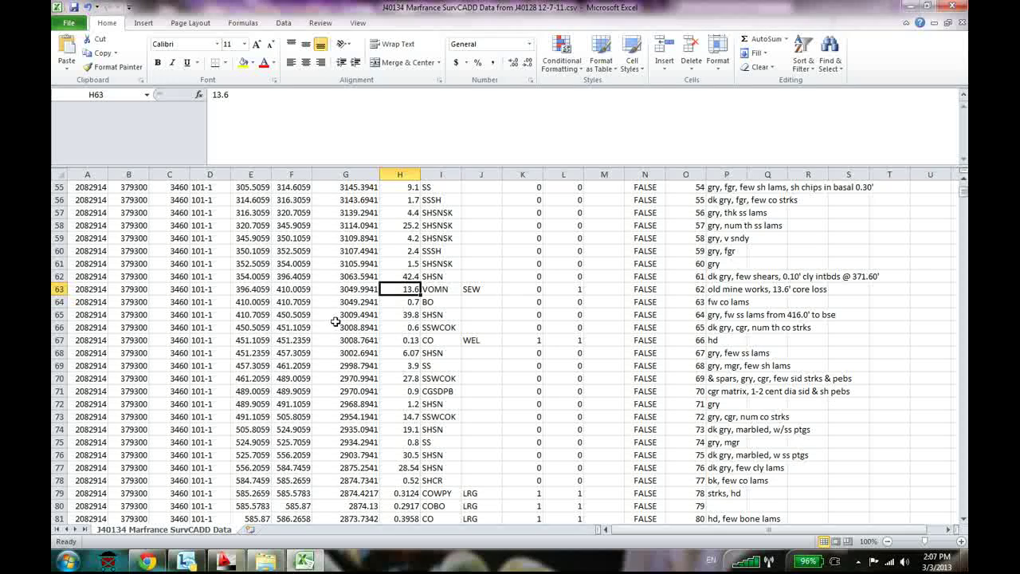
pyautogui.click(440, 289)
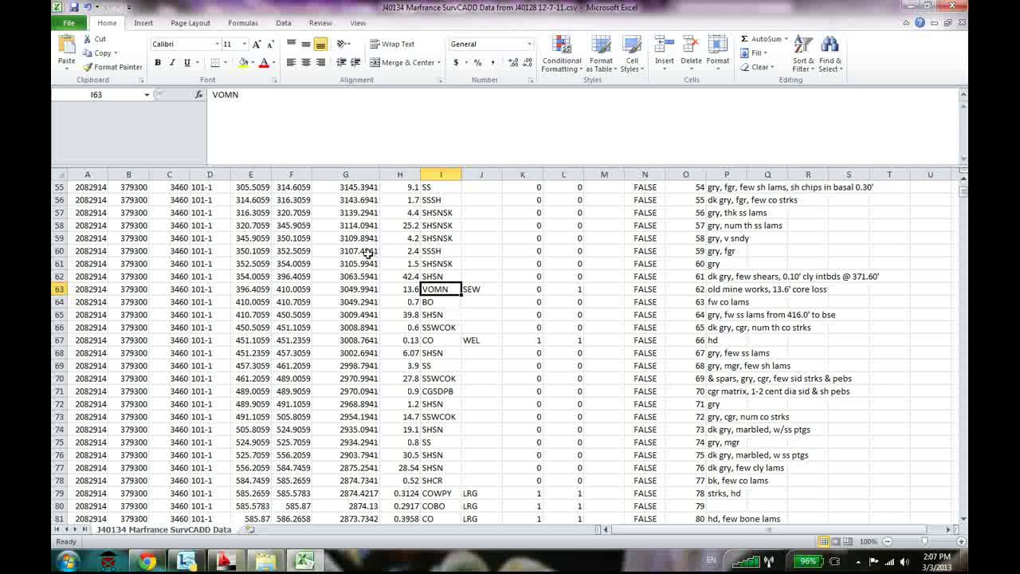
pyautogui.scroll(16, 510, 362)
pyautogui.scroll(2, 487, 356)
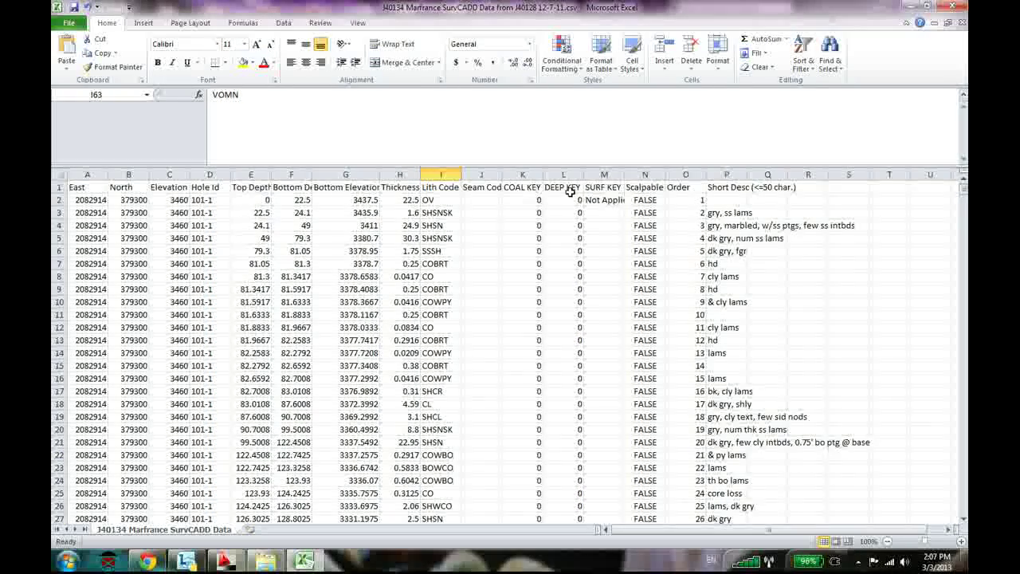
# Review the COAL KEY, DEEP KEY and SURF KEY headers and widen the SURF KEY column to fit its contents
pyautogui.moveTo(525, 188); pyautogui.dragTo(613, 190)
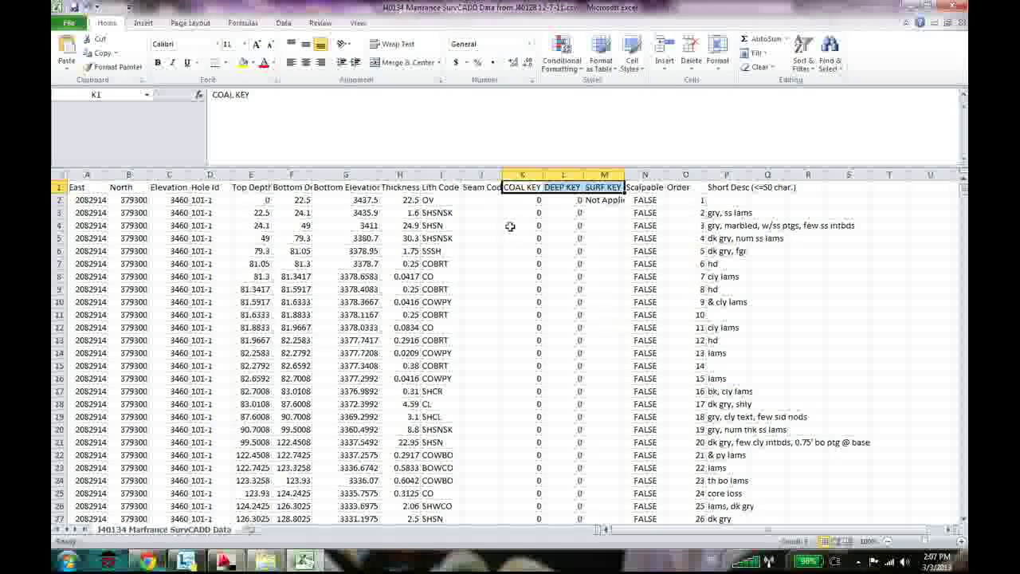
pyautogui.click(562, 188)
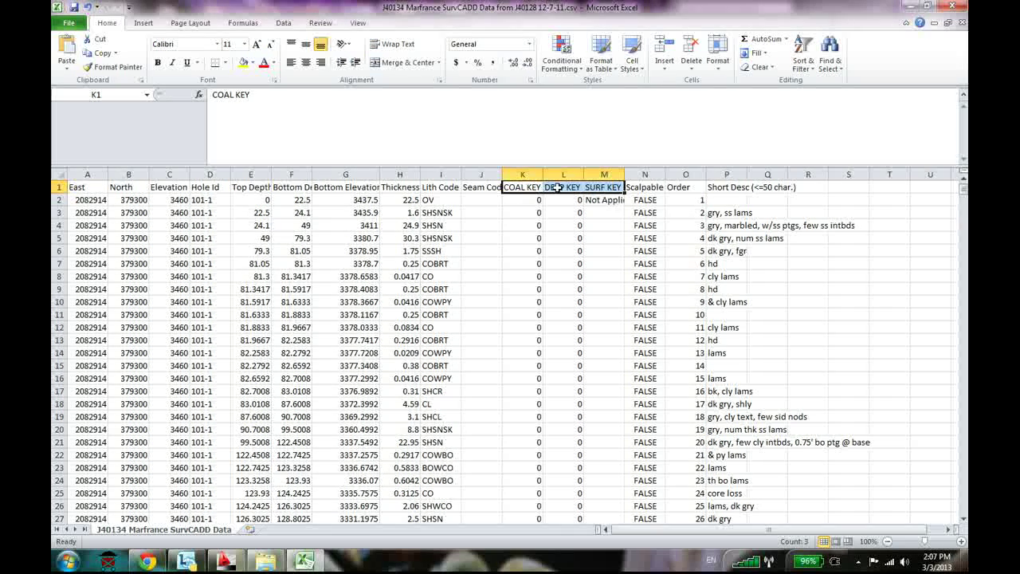
pyautogui.click(610, 190)
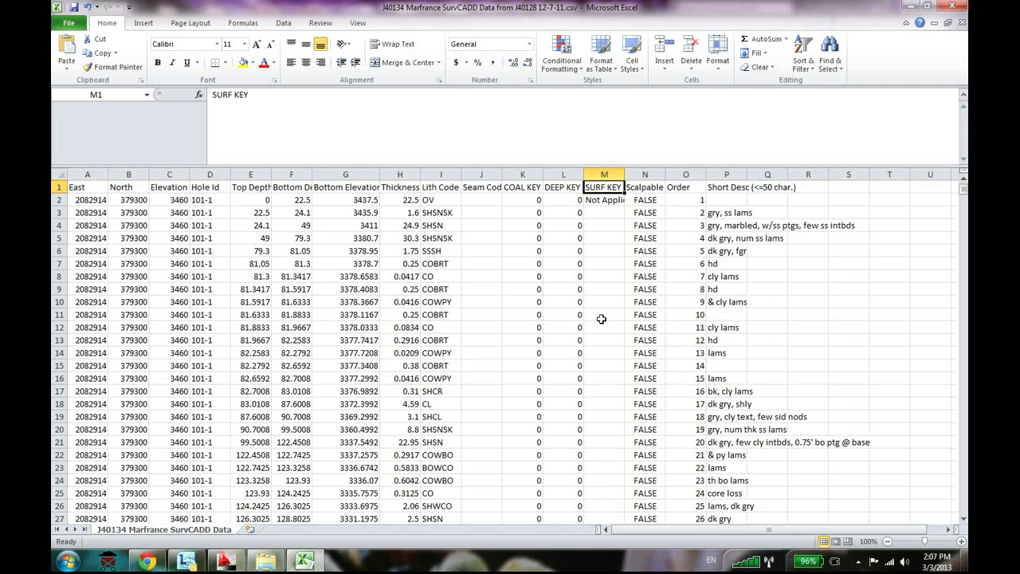
pyautogui.moveTo(625, 174); pyautogui.dragTo(669, 173)
# Examine the seam code and thickness of the WEL seam record in row 67
pyautogui.scroll(-5, 509, 362)
pyautogui.scroll(-12, 509, 362)
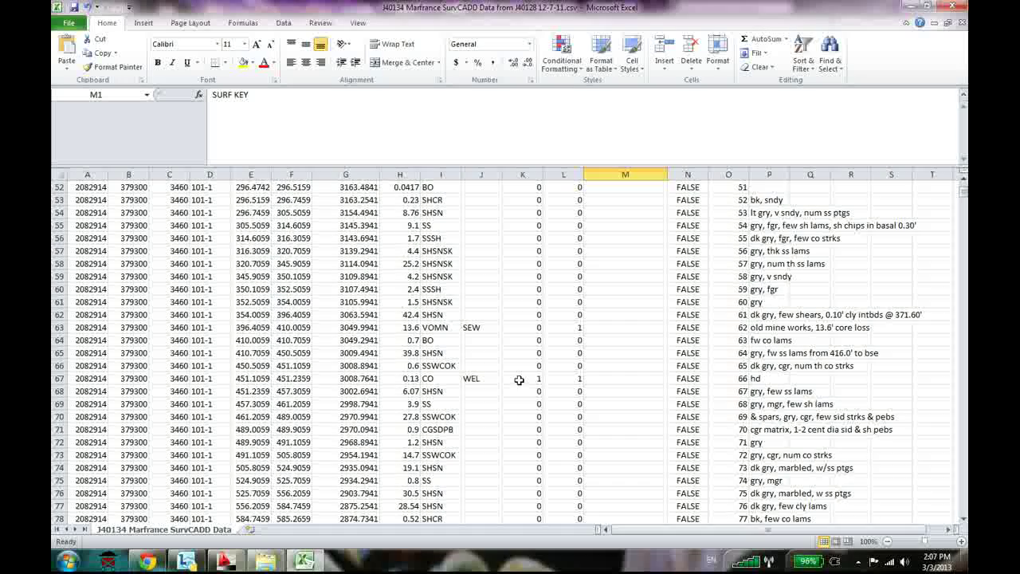
pyautogui.click(484, 379)
pyautogui.click(402, 379)
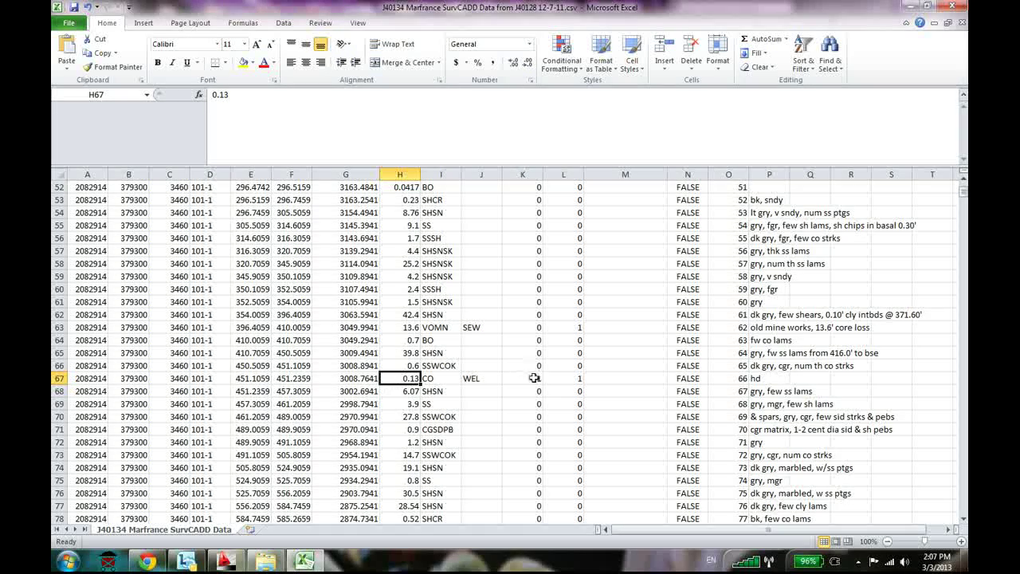
# Fill the entire COAL KEY column with yellow and the entire DEEP KEY column with light green
pyautogui.scroll(17, 534, 378)
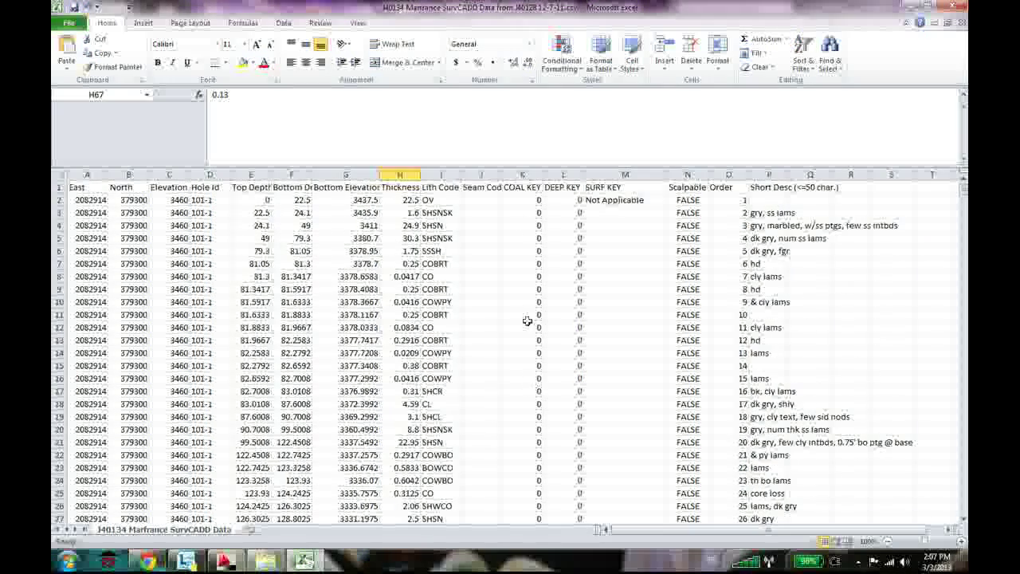
pyautogui.click(522, 174)
pyautogui.click(242, 62)
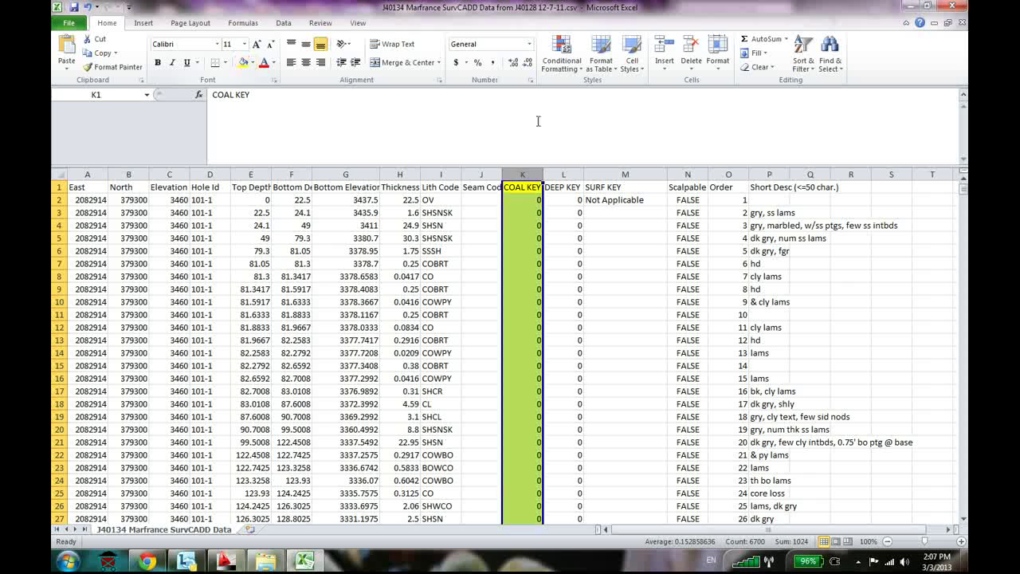
pyautogui.click(563, 176)
pyautogui.click(252, 62)
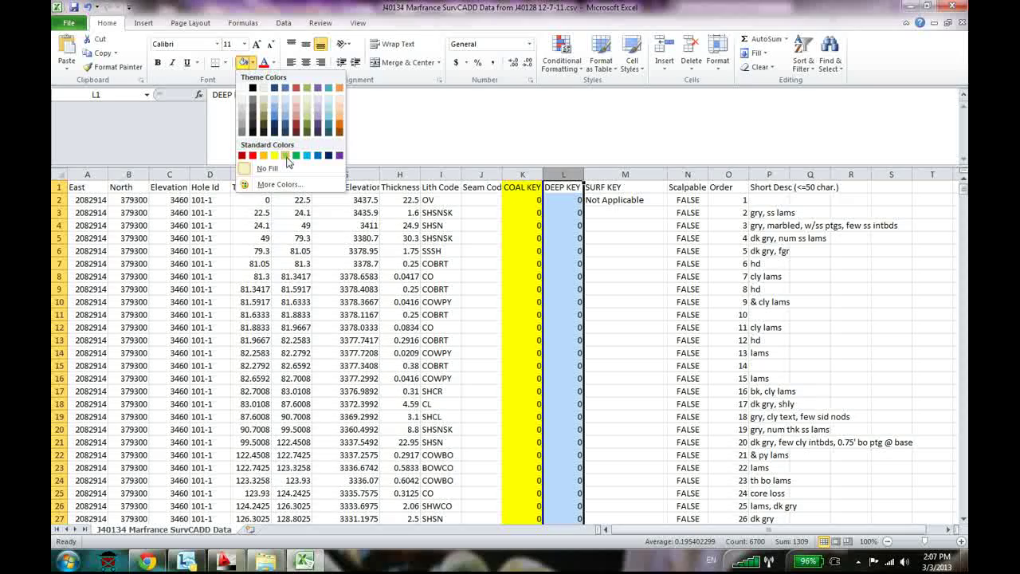
pyautogui.click(286, 157)
# Compare the COAL KEY and DEEP KEY values of the WEL seam record in row 67
pyautogui.scroll(-7, 594, 318)
pyautogui.scroll(-11, 594, 318)
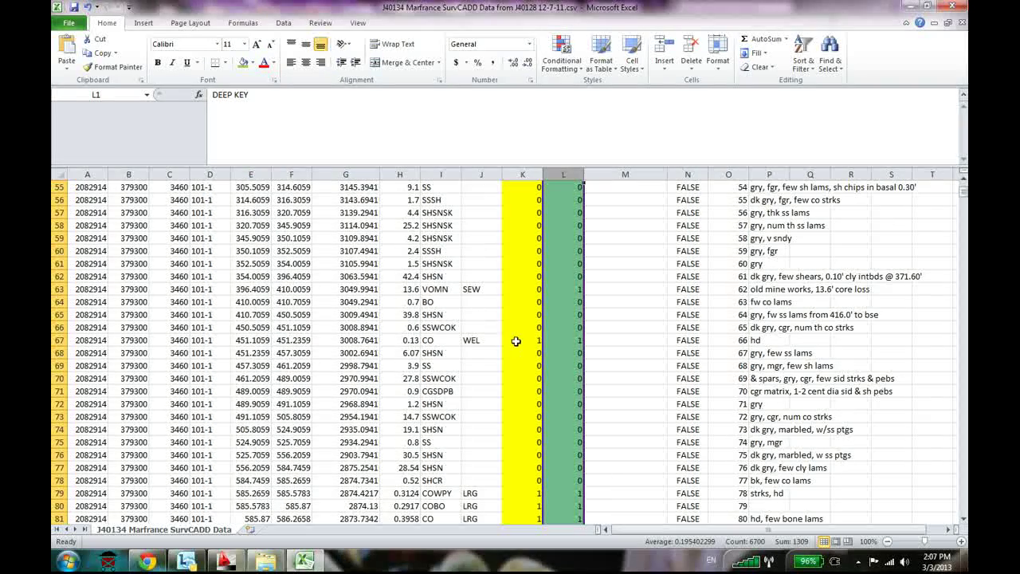
pyautogui.click(516, 342)
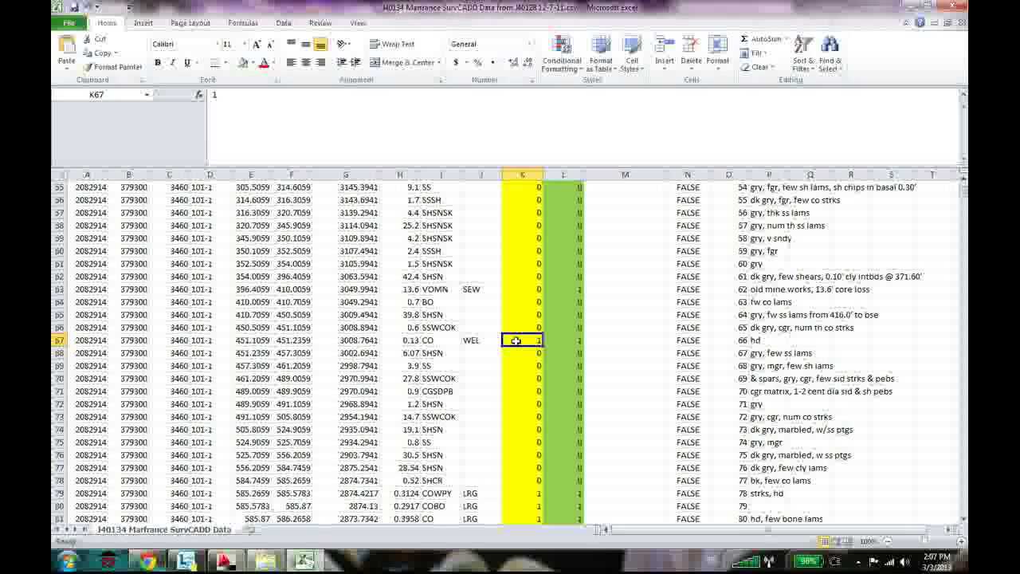
pyautogui.click(565, 339)
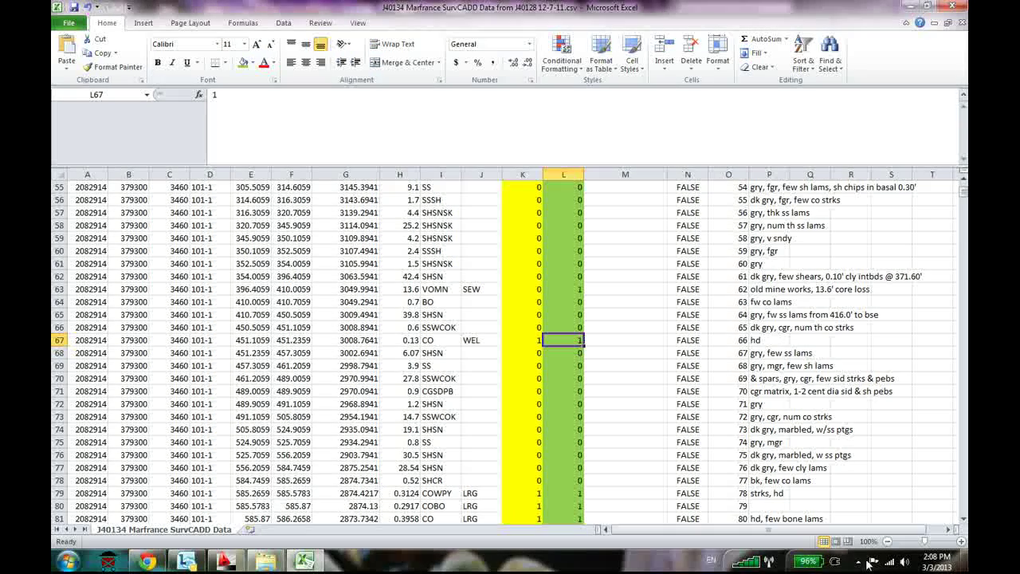
# Look over the zero values under both key headings, and select the whole COAL KEY column followed by the DEEP KEY column
pyautogui.scroll(18, 540, 348)
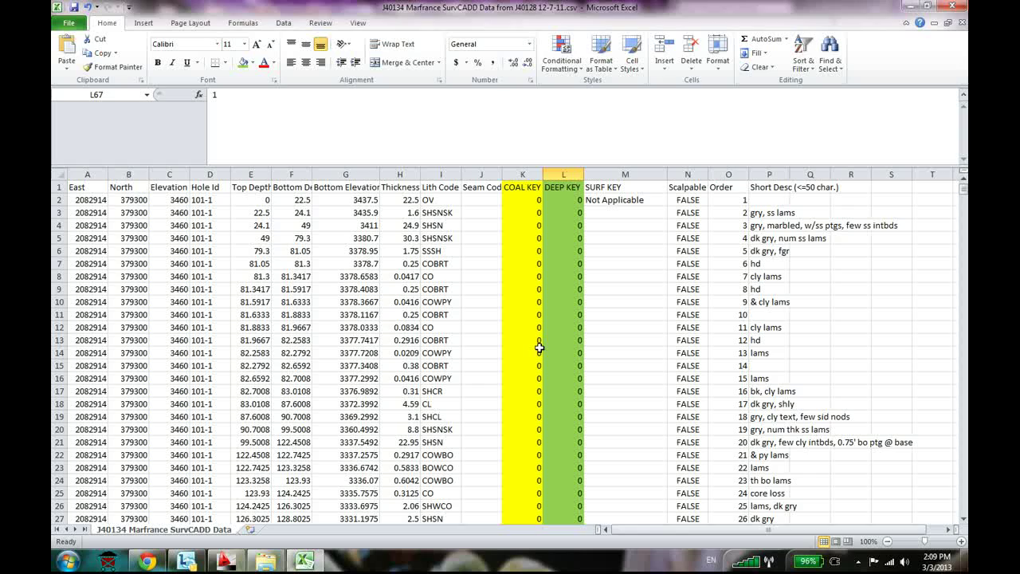
pyautogui.scroll(-4, 283, 373)
pyautogui.scroll(-8, 279, 368)
pyautogui.scroll(15, 425, 410)
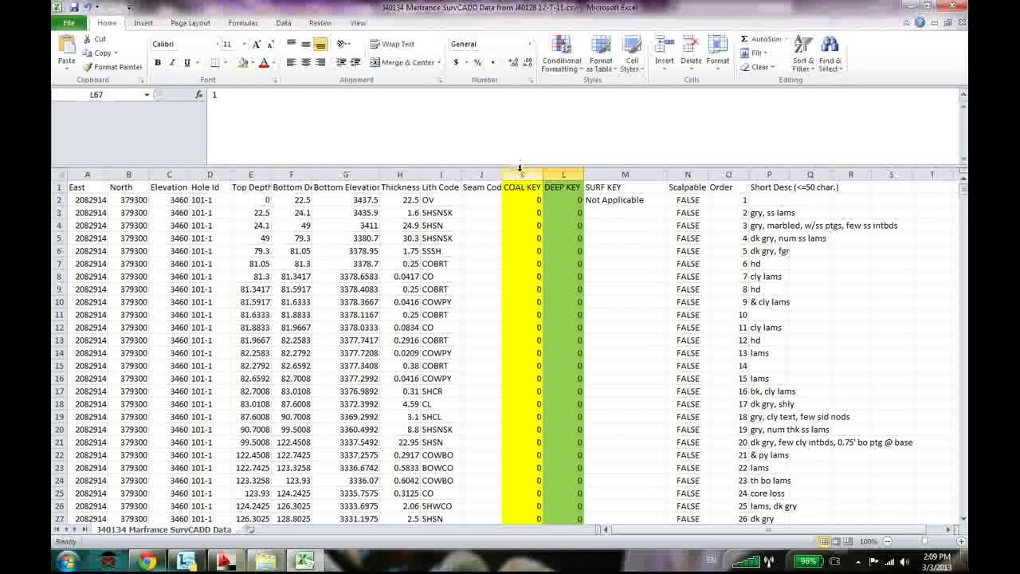
pyautogui.click(521, 169)
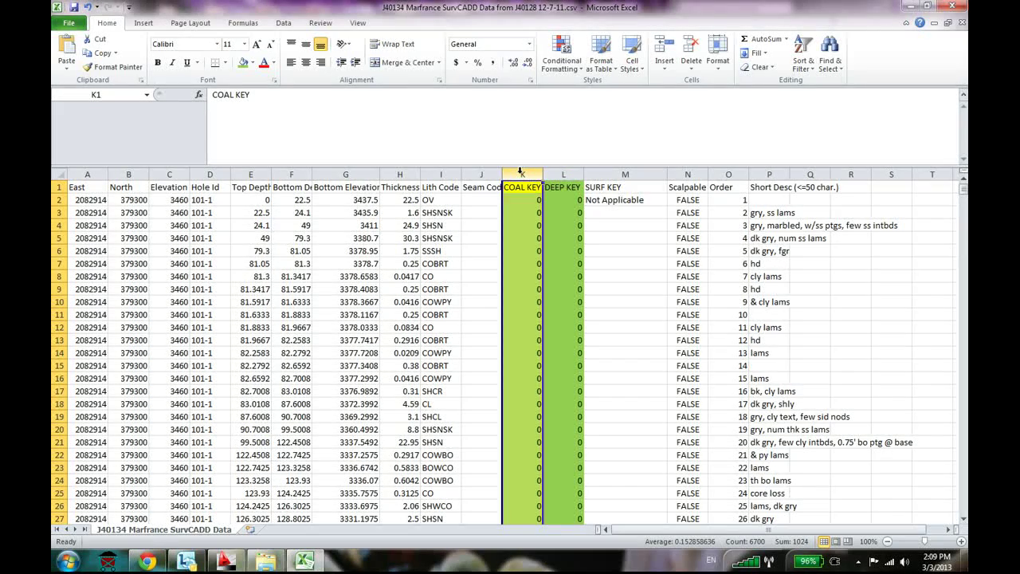
pyautogui.click(564, 172)
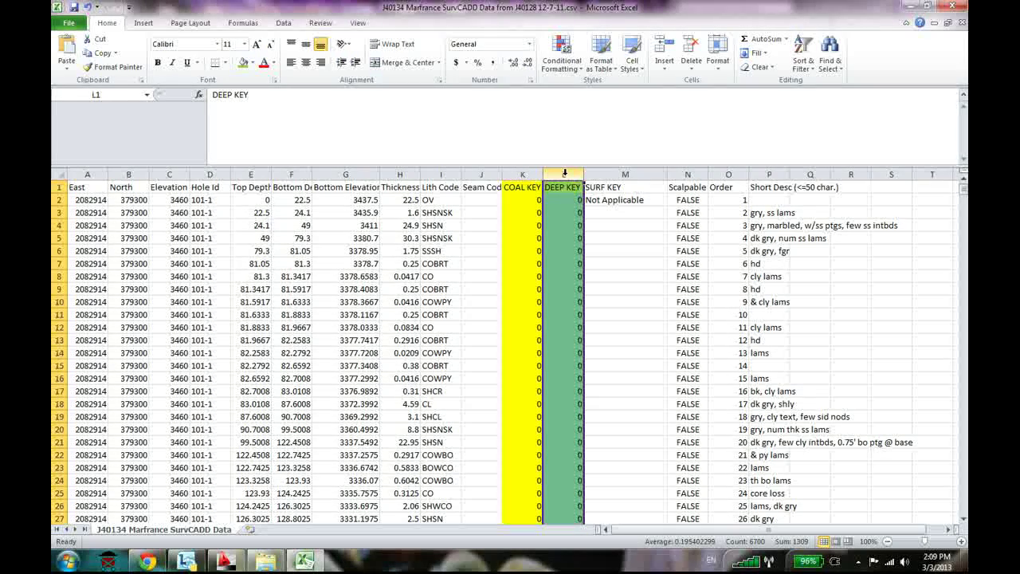
# Examine the COAL KEY value and lith code of the SEW mine-void record in row 63 against the column headings
pyautogui.scroll(-15, 489, 448)
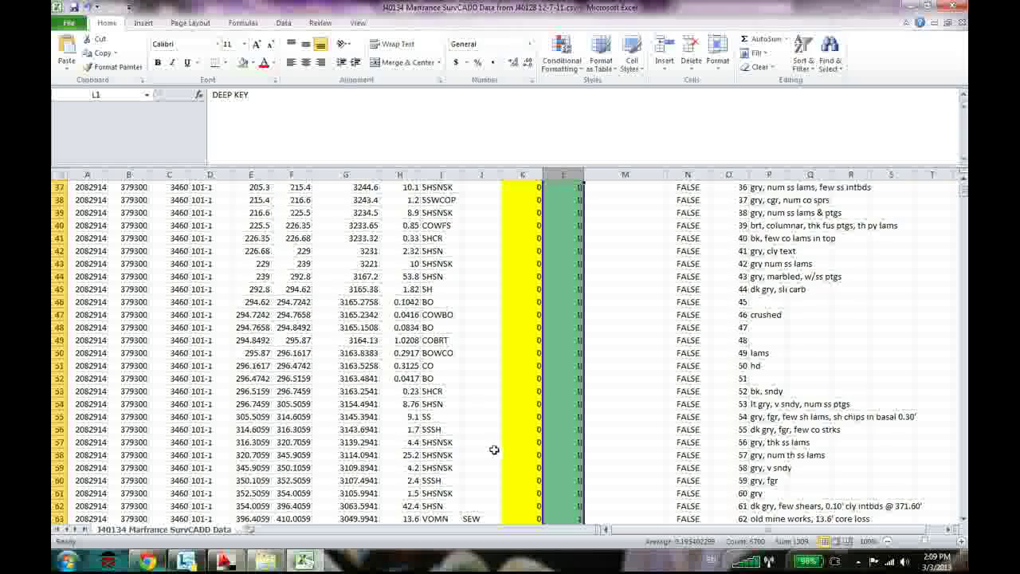
pyautogui.click(522, 404)
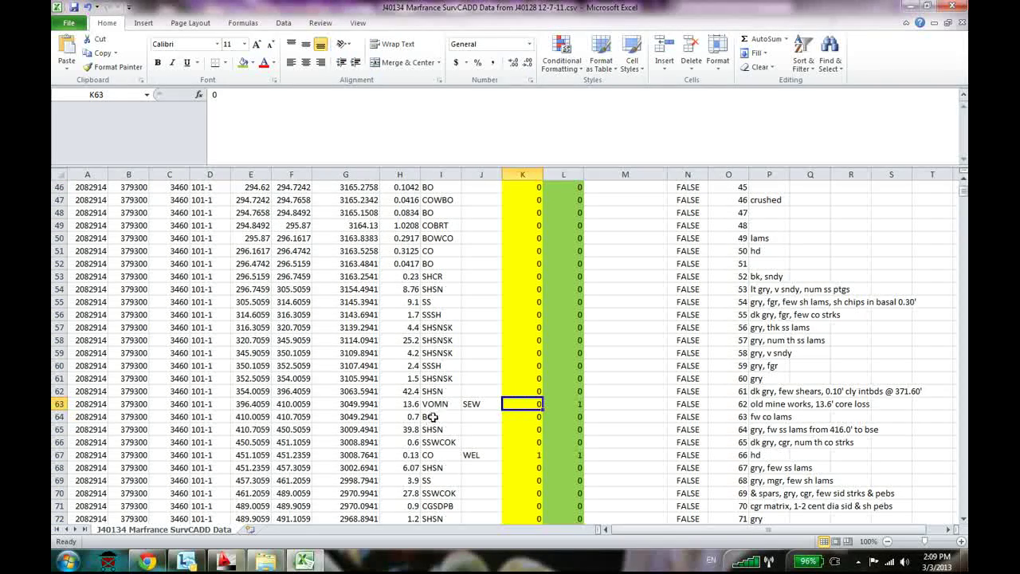
pyautogui.click(438, 405)
pyautogui.click(531, 403)
pyautogui.scroll(15, 526, 402)
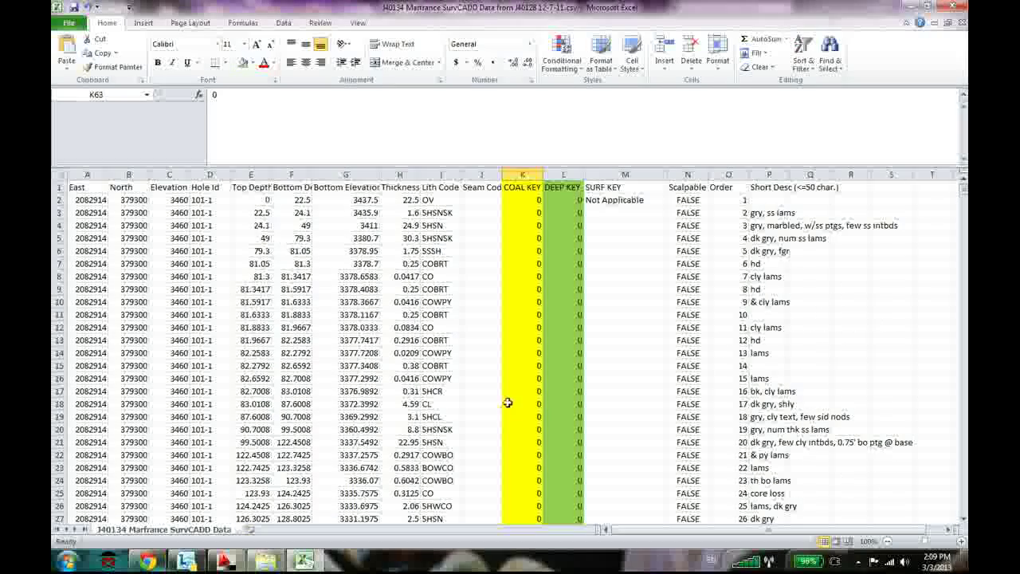
pyautogui.scroll(-4, 532, 322)
pyautogui.scroll(-12, 532, 322)
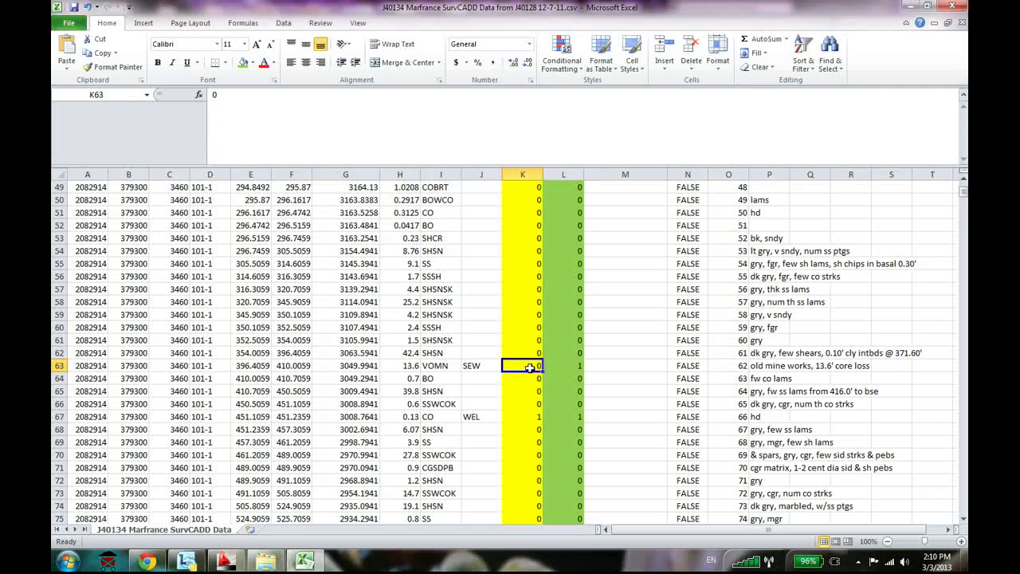
pyautogui.scroll(16, 611, 228)
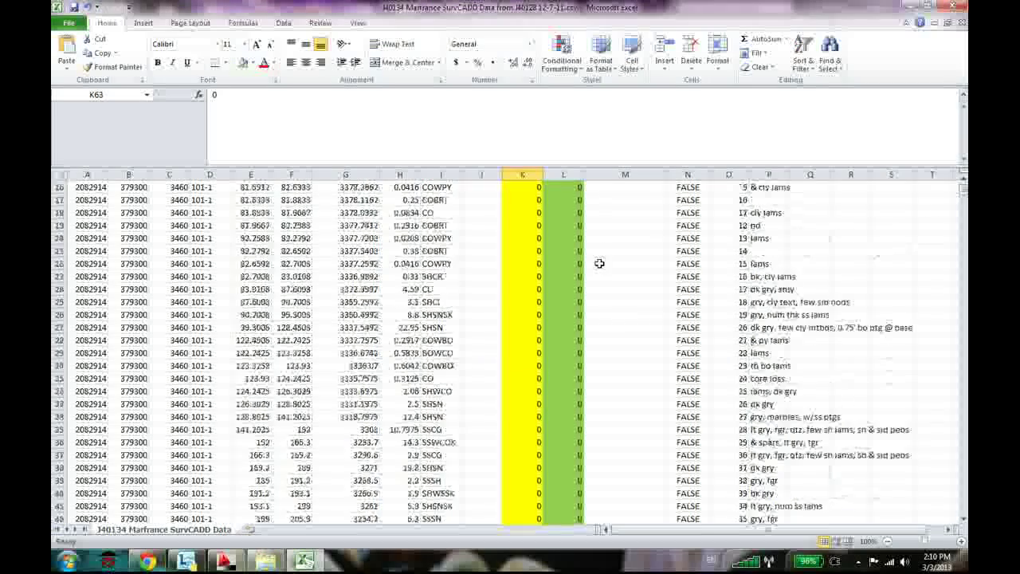
# Check the DEEP KEY value of the SEW mine-void record in row 63
pyautogui.scroll(-16, 559, 228)
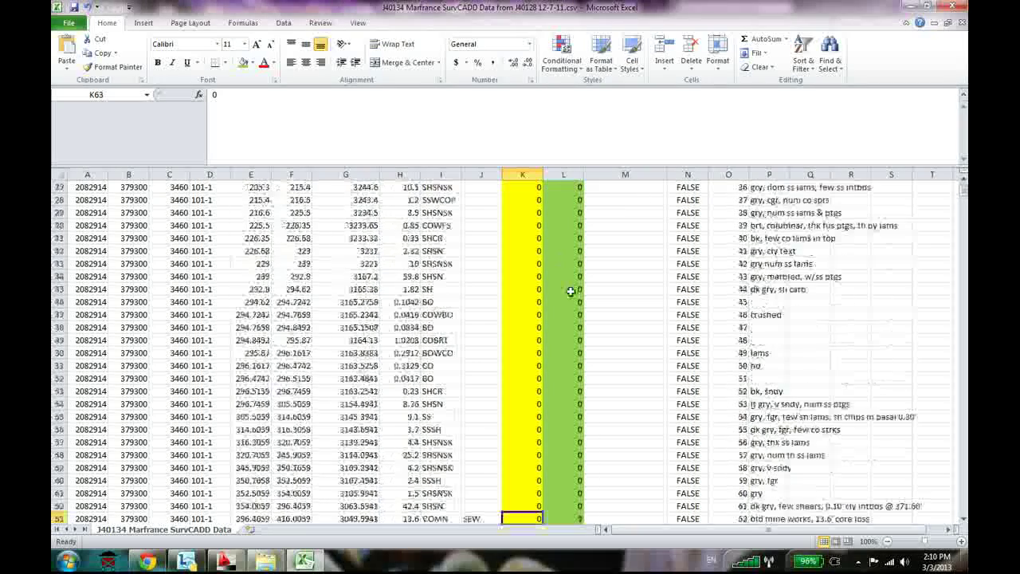
pyautogui.click(579, 366)
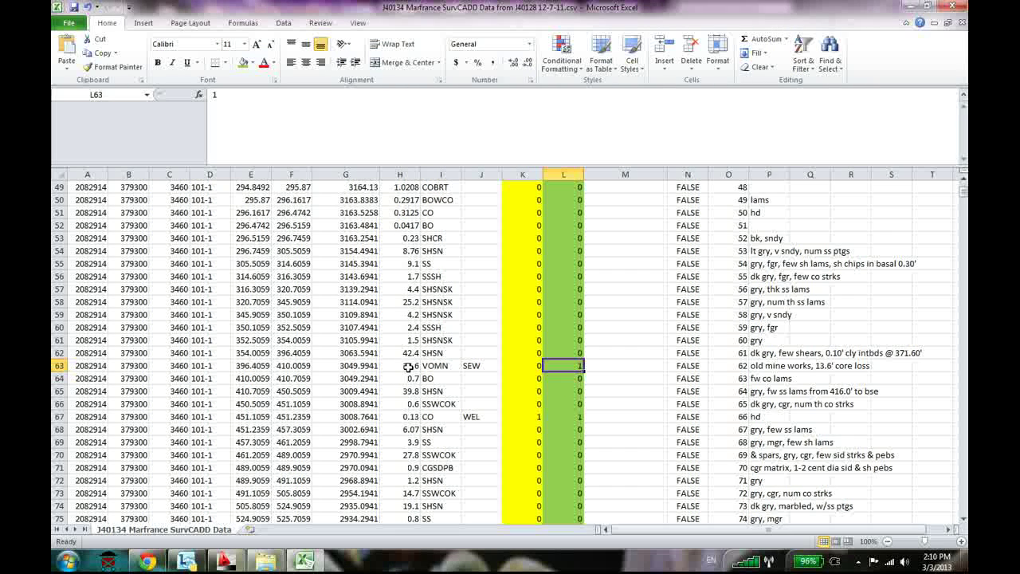
# Look through the seam codes of the LRG records from row 85 up to row 79
pyautogui.scroll(-9, 408, 366)
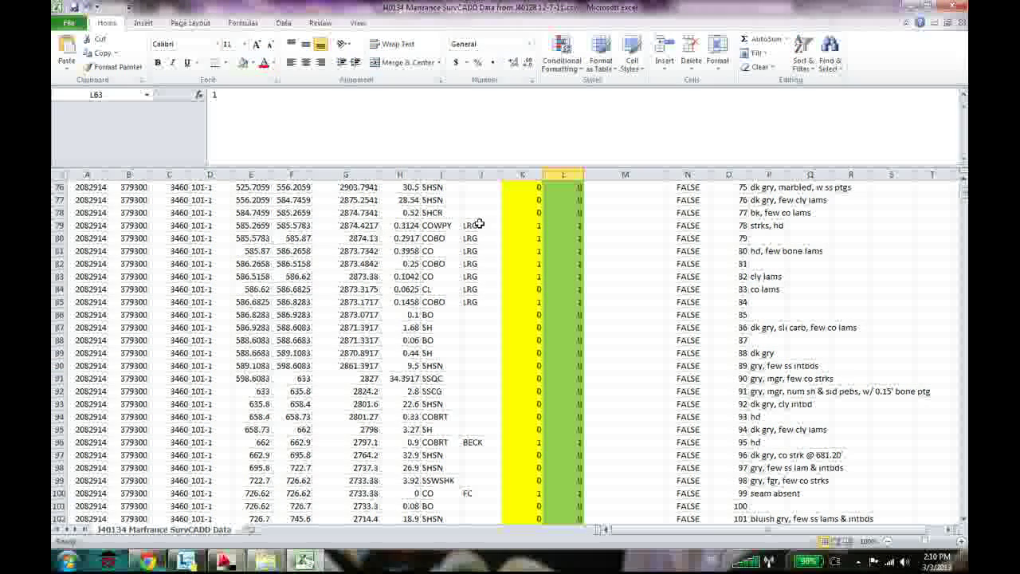
pyautogui.click(481, 302)
pyautogui.click(481, 290)
pyautogui.click(484, 277)
pyautogui.click(484, 264)
pyautogui.click(483, 251)
pyautogui.click(480, 238)
pyautogui.click(479, 225)
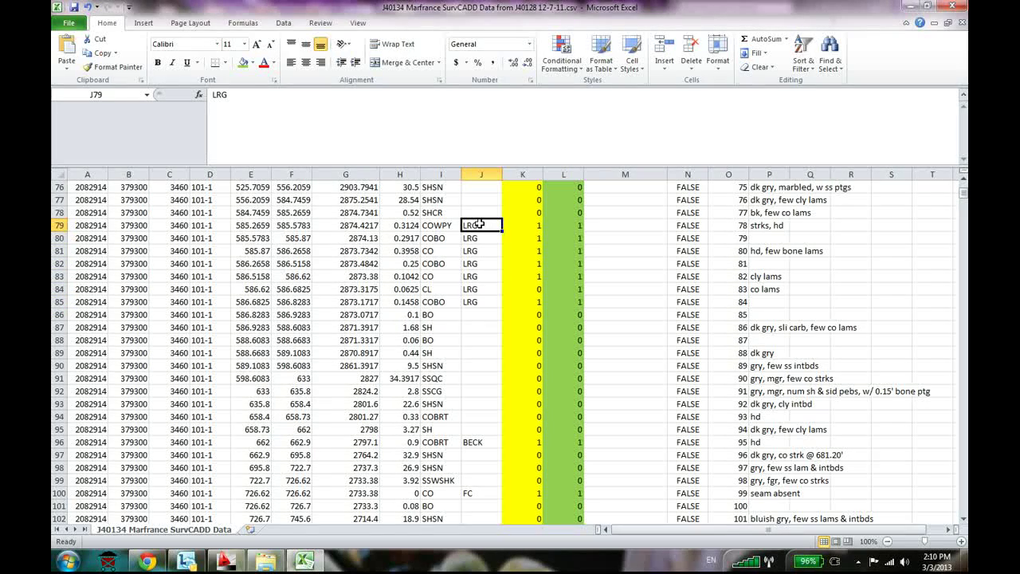
# Set the COAL KEY of the CL parting in row 84 to 0 and compare its thickness-to-DEEP KEY cells with row 85
pyautogui.moveTo(414, 302); pyautogui.dragTo(570, 305)
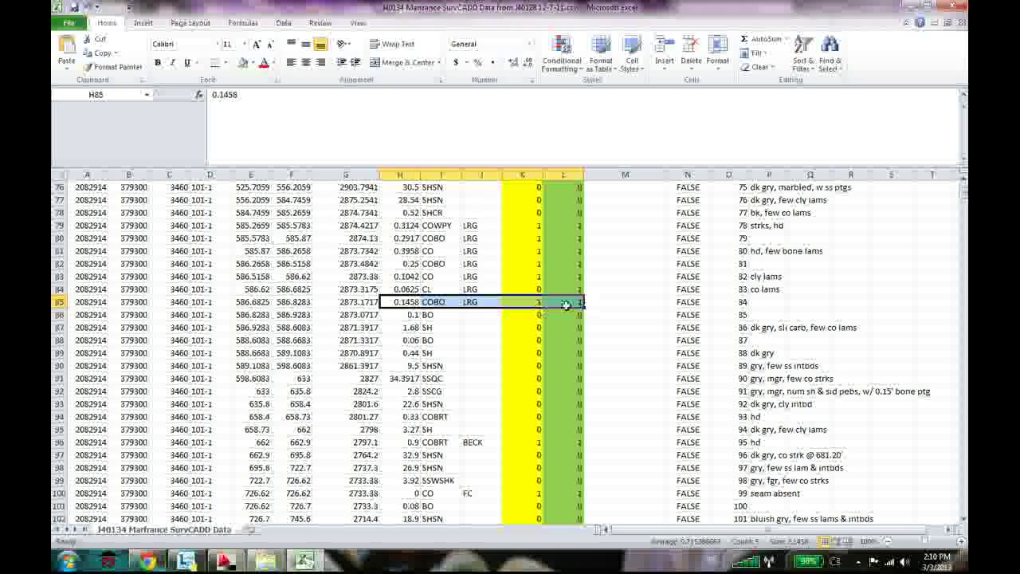
pyautogui.moveTo(402, 289); pyautogui.dragTo(576, 290)
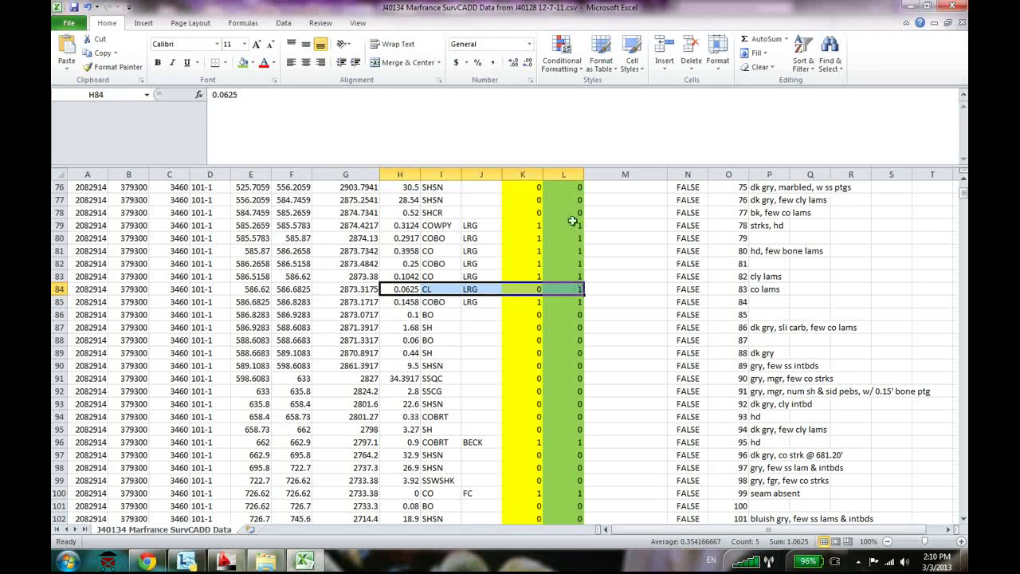
pyautogui.click(574, 288)
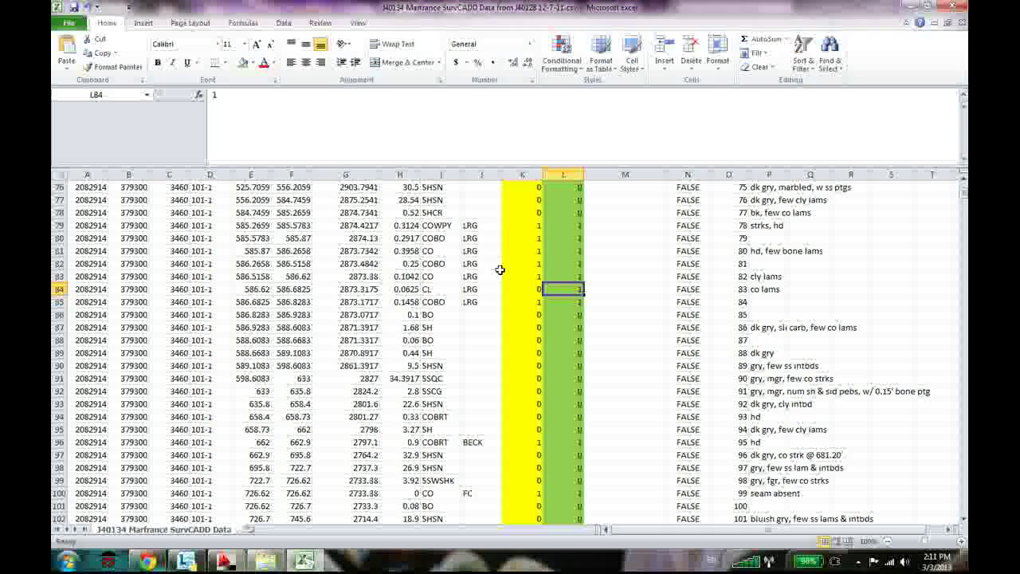
# Compare the lith code, COAL KEY and DEEP KEY of the CO record in row 83 of the LRG seam
pyautogui.click(431, 276)
pyautogui.click(516, 279)
pyautogui.click(563, 276)
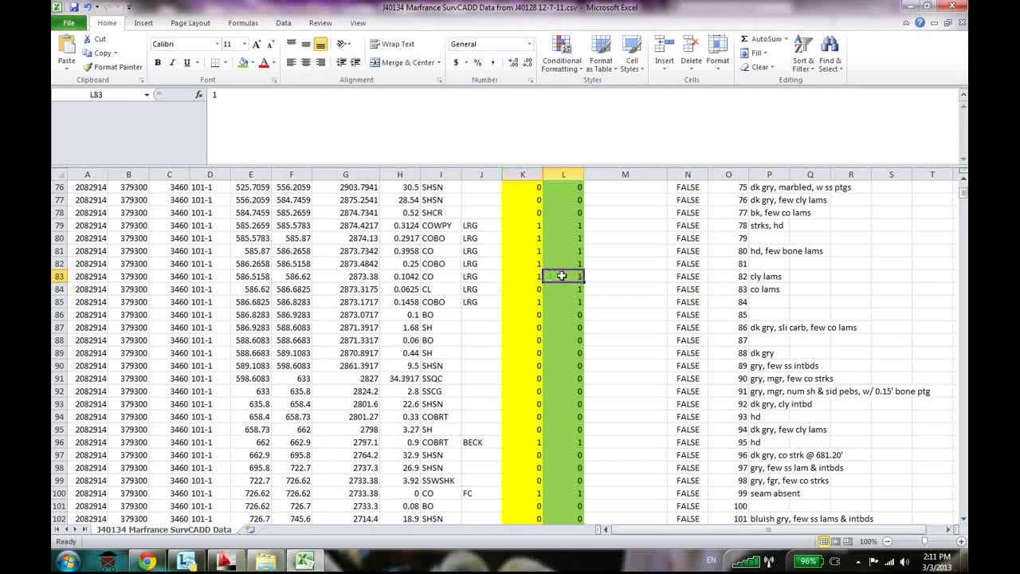
pyautogui.click(531, 279)
pyautogui.click(553, 279)
pyautogui.click(520, 279)
pyautogui.click(558, 276)
pyautogui.click(536, 278)
pyautogui.click(549, 278)
pyautogui.click(538, 280)
pyautogui.click(557, 279)
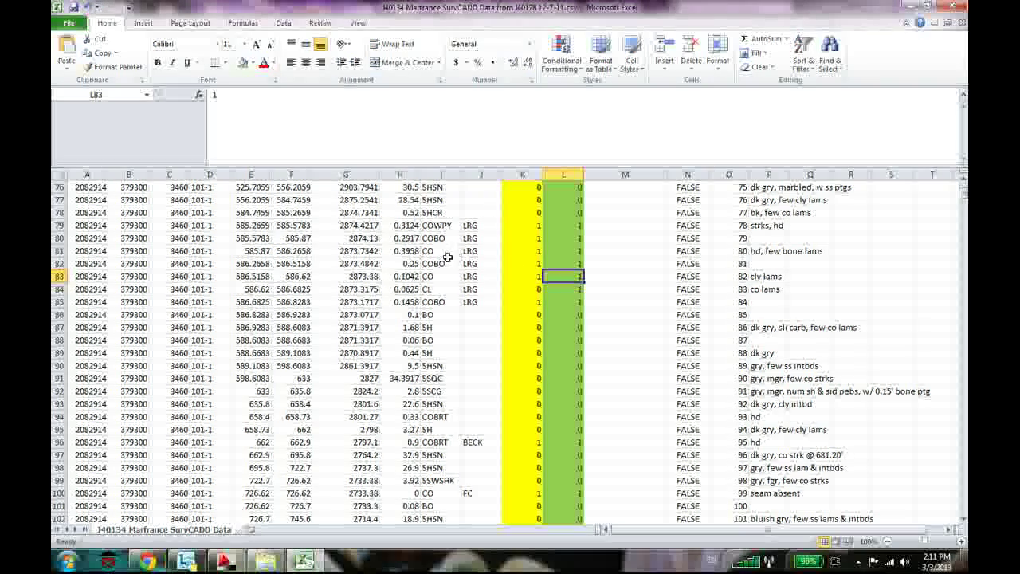
# Examine the lith code, COAL KEY and DEEP KEY of the PY record in row 126 of the P8 seam
pyautogui.scroll(-4, 504, 307)
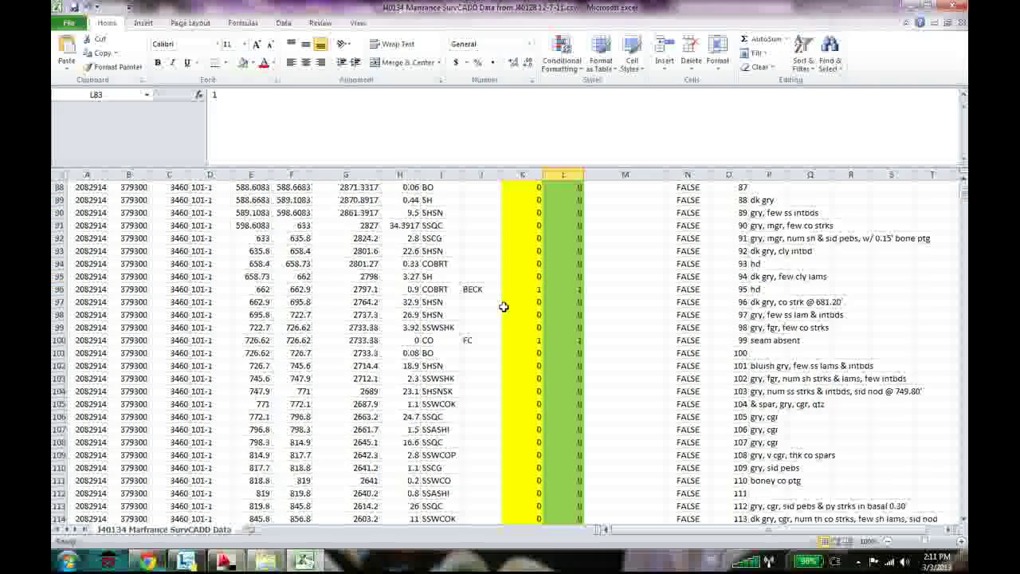
pyautogui.scroll(-7, 504, 307)
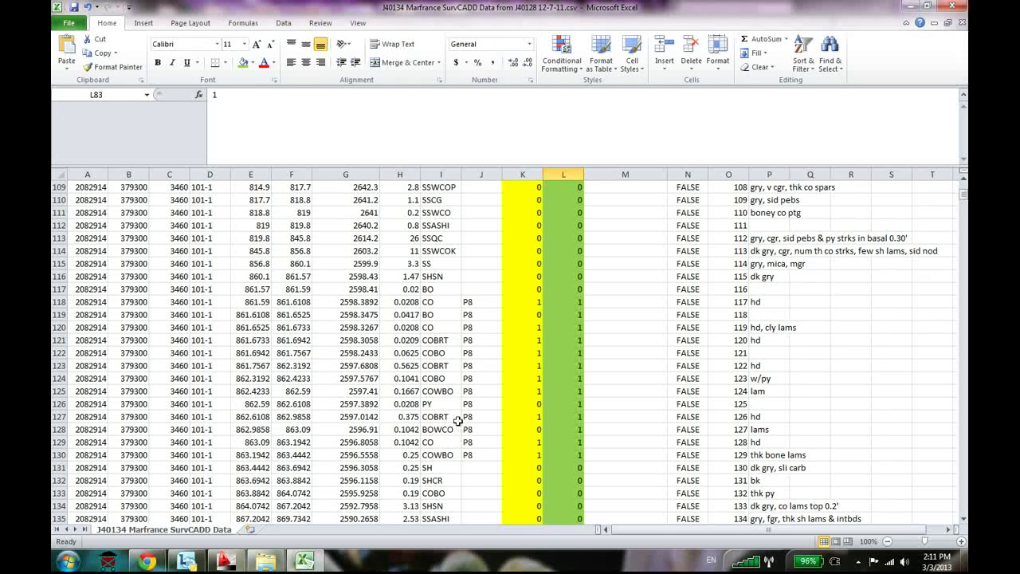
pyautogui.click(437, 405)
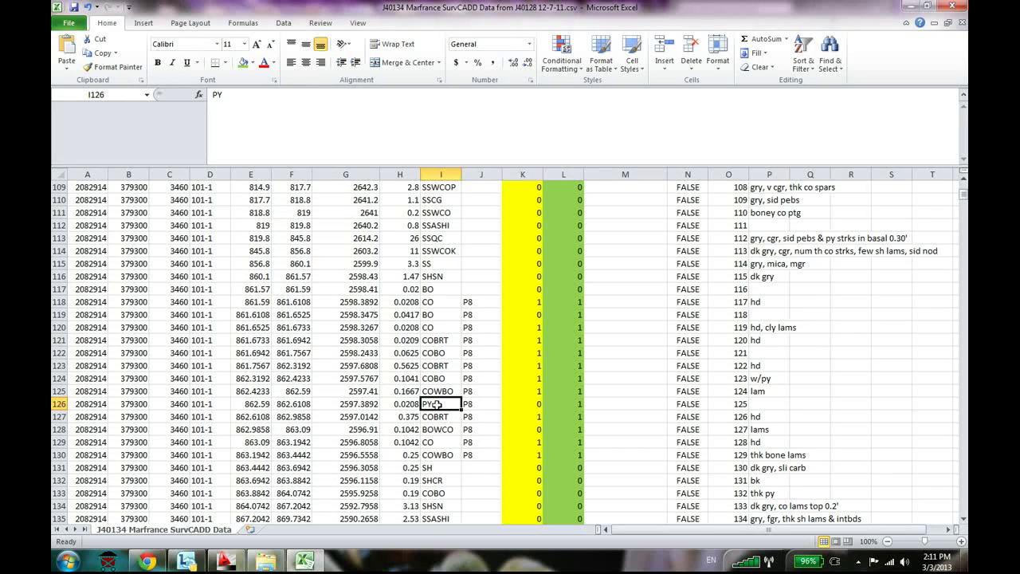
pyautogui.click(520, 405)
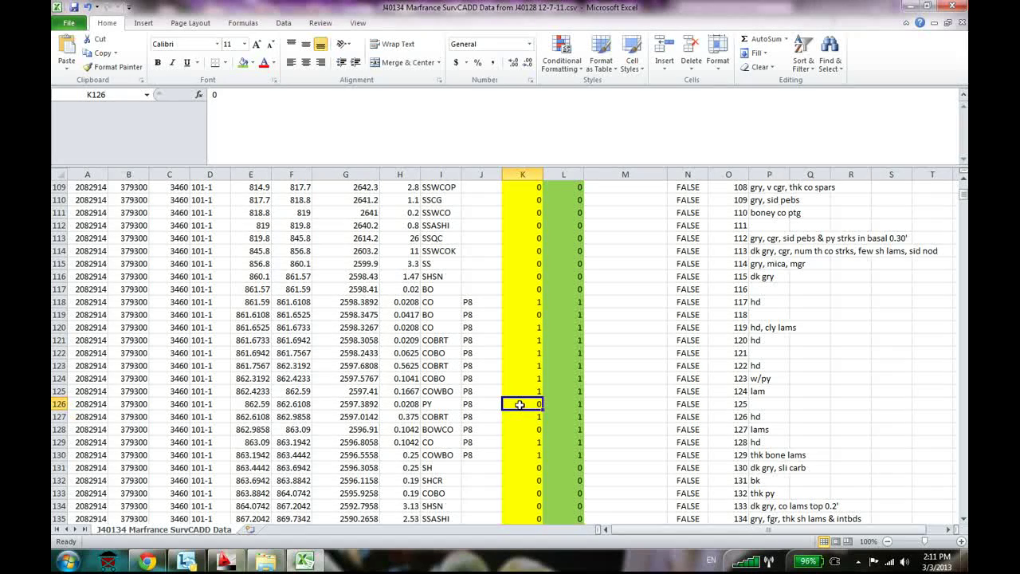
pyautogui.click(558, 404)
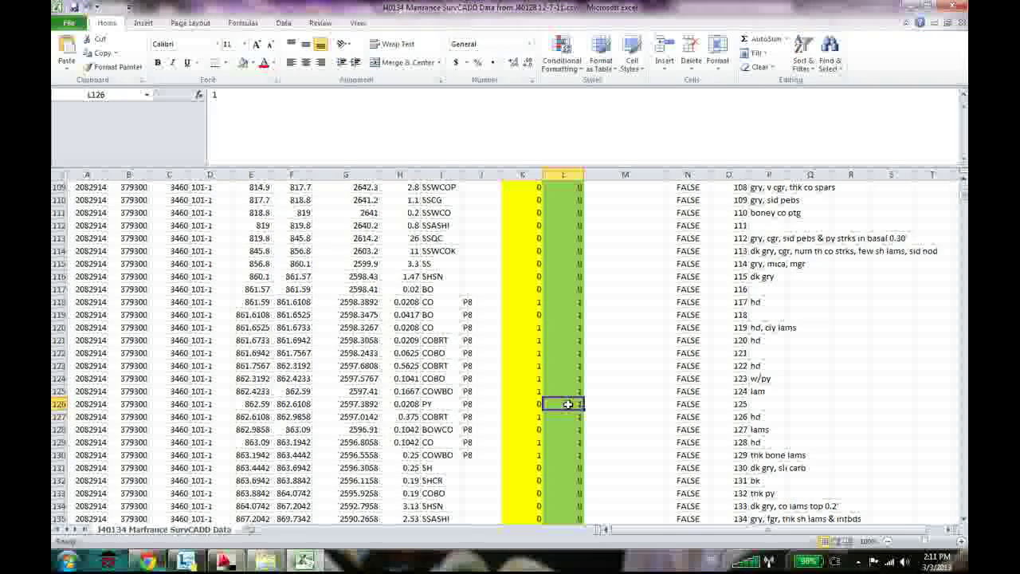
# Enter 0 as the COAL KEY of the BO record in row 119 of the P8 seam
pyautogui.moveTo(403, 314); pyautogui.dragTo(542, 317)
pyautogui.click(532, 315)
pyautogui.write('0')
pyautogui.hotkey('ctrl', 'Return')
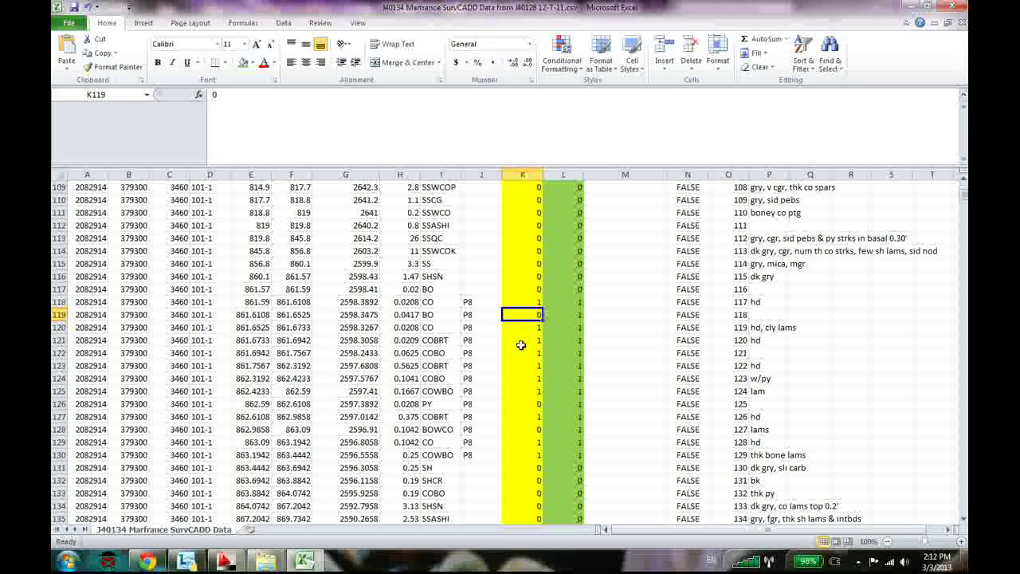
# Return to the column headings and review the whole COAL KEY column followed by the DEEP KEY column
pyautogui.moveTo(963, 199); pyautogui.dragTo(963, 185)
pyautogui.click(530, 169)
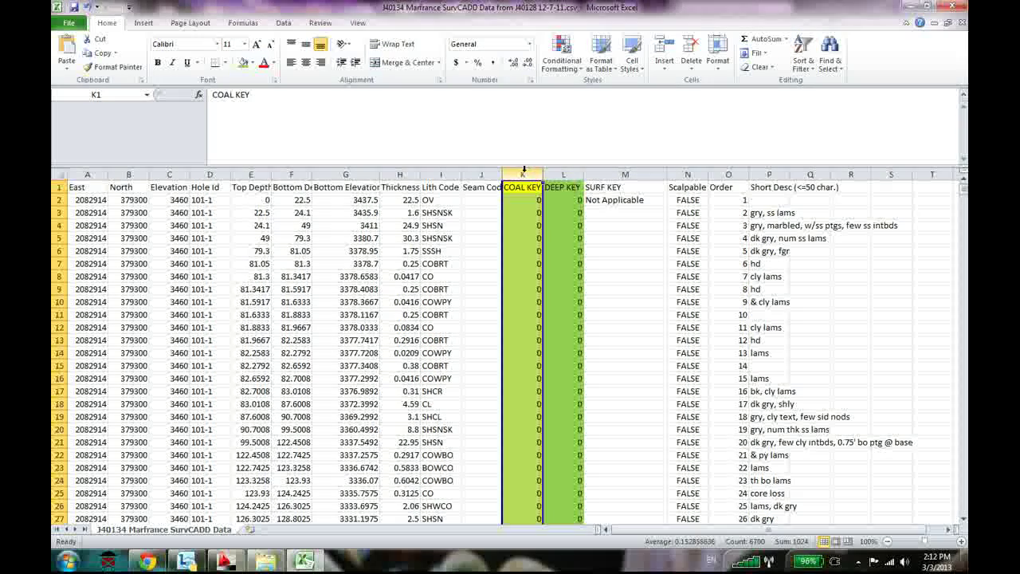
pyautogui.click(564, 171)
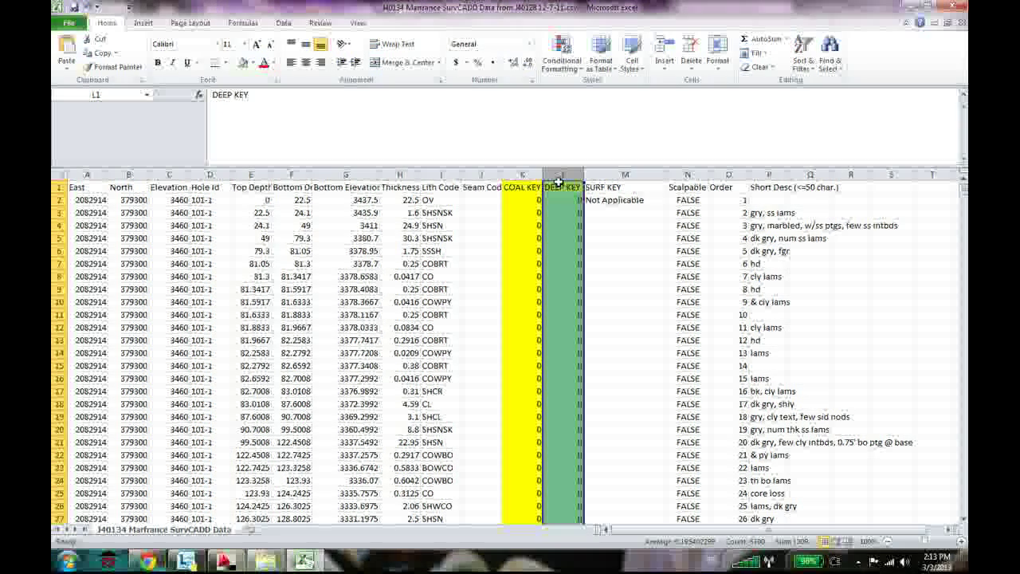
# Review the SURF KEY column and its first entry, along with the first Scalpable value
pyautogui.click(630, 172)
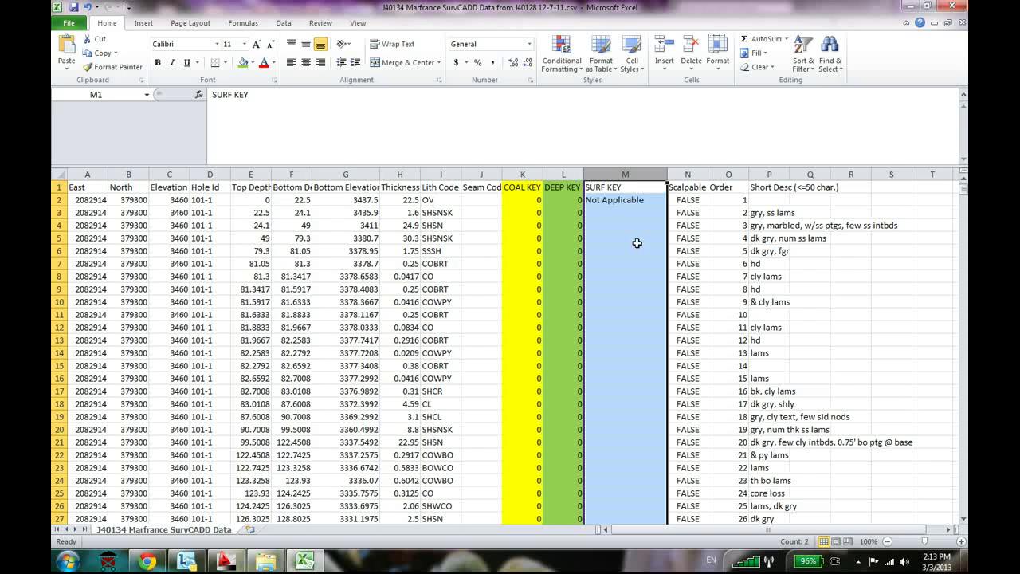
pyautogui.scroll(-19, 601, 231)
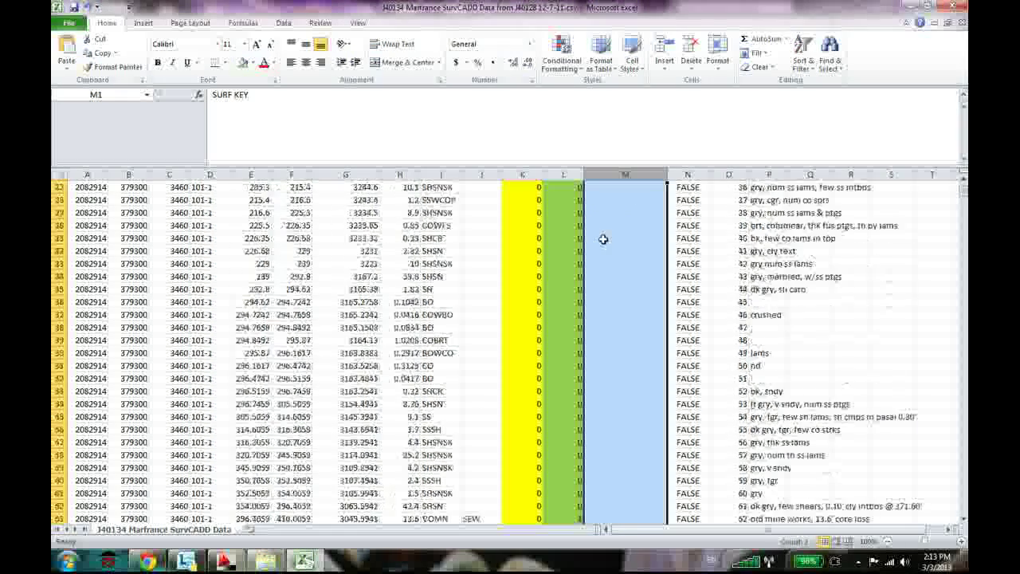
pyautogui.scroll(18, 604, 246)
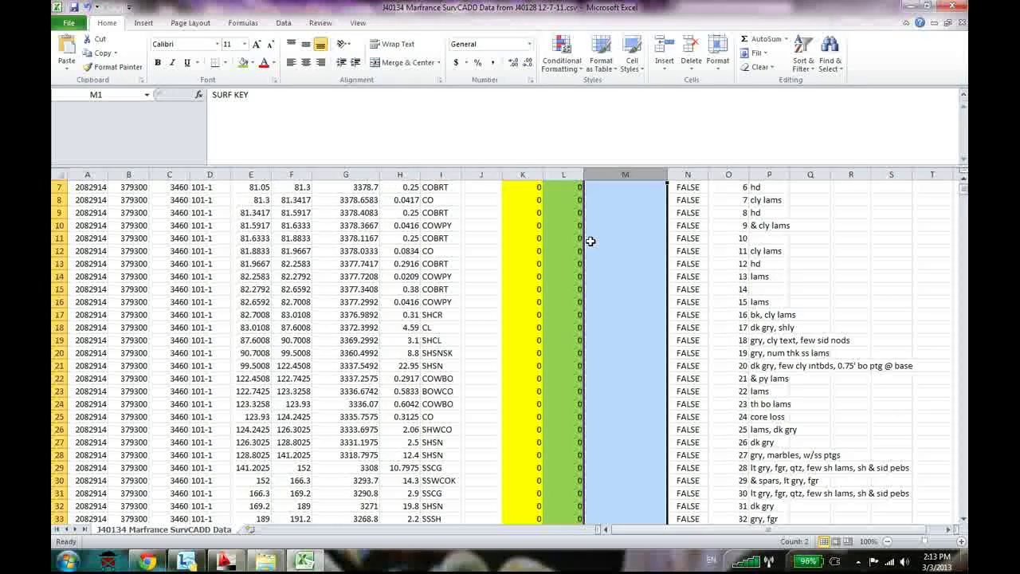
pyautogui.scroll(1, 590, 241)
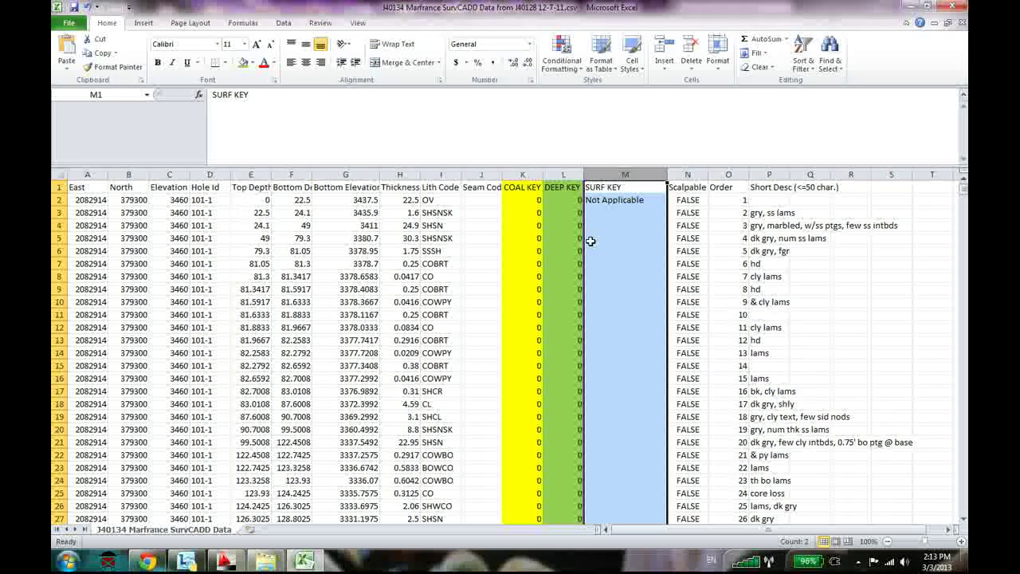
pyautogui.click(616, 201)
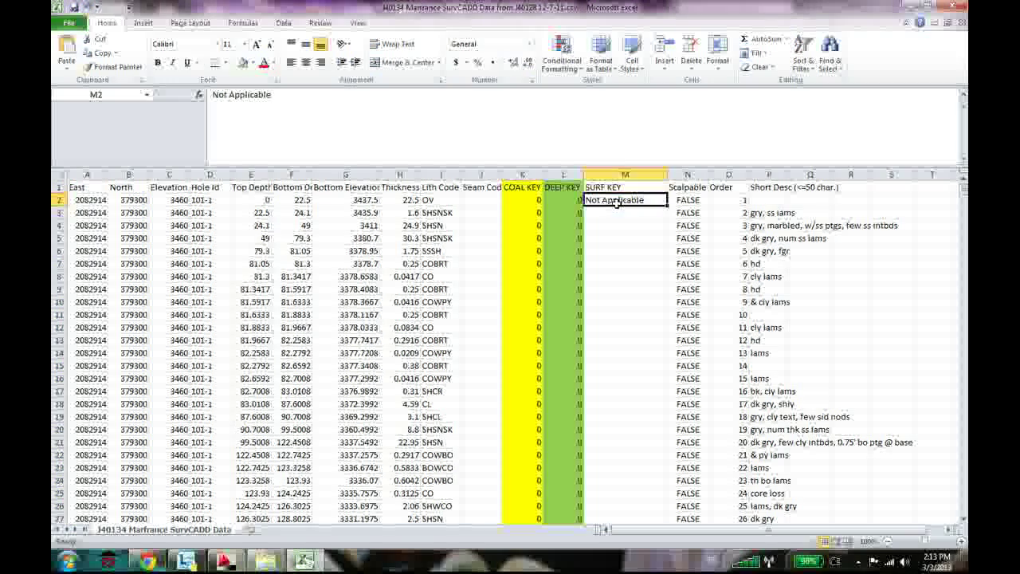
pyautogui.click(689, 202)
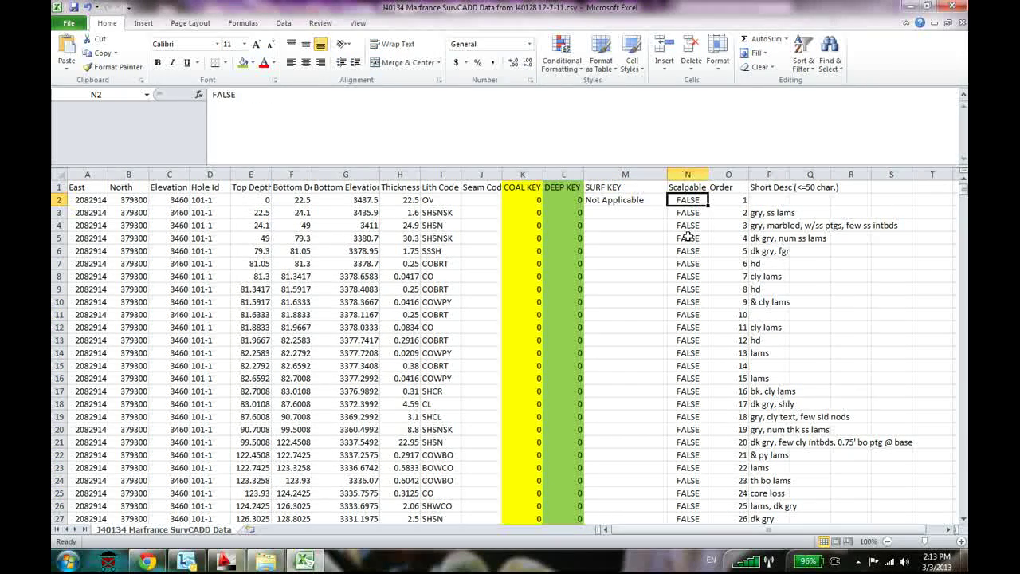
# Follow the Order numbering down hole 101-1 to its last record in row 188 and highlight that record's cells from East to Lith Code
pyautogui.click(738, 170)
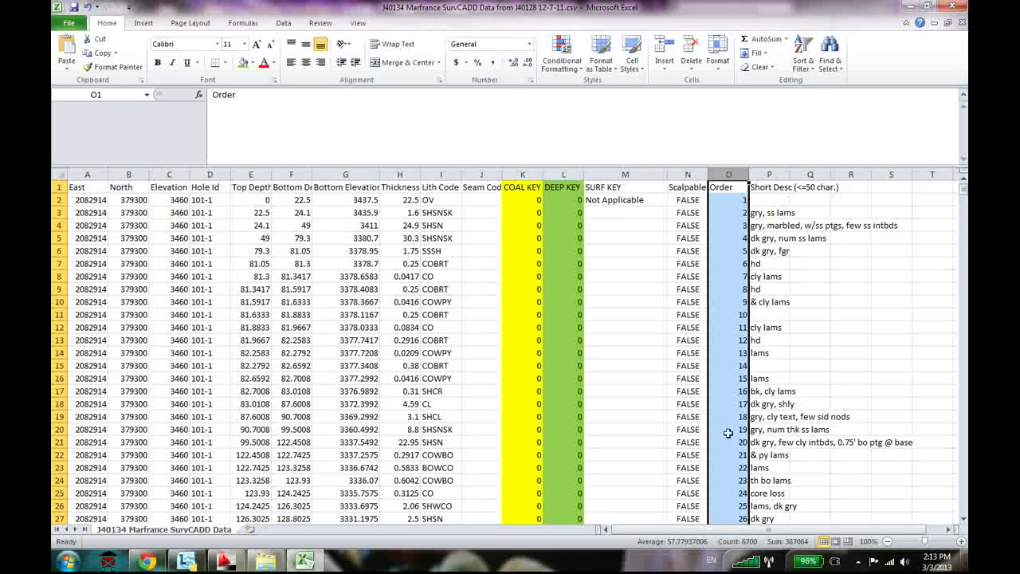
pyautogui.scroll(-4, 307, 492)
pyautogui.scroll(4, 307, 493)
pyautogui.click(728, 200)
pyautogui.scroll(-7, 737, 331)
pyautogui.scroll(-20, 737, 330)
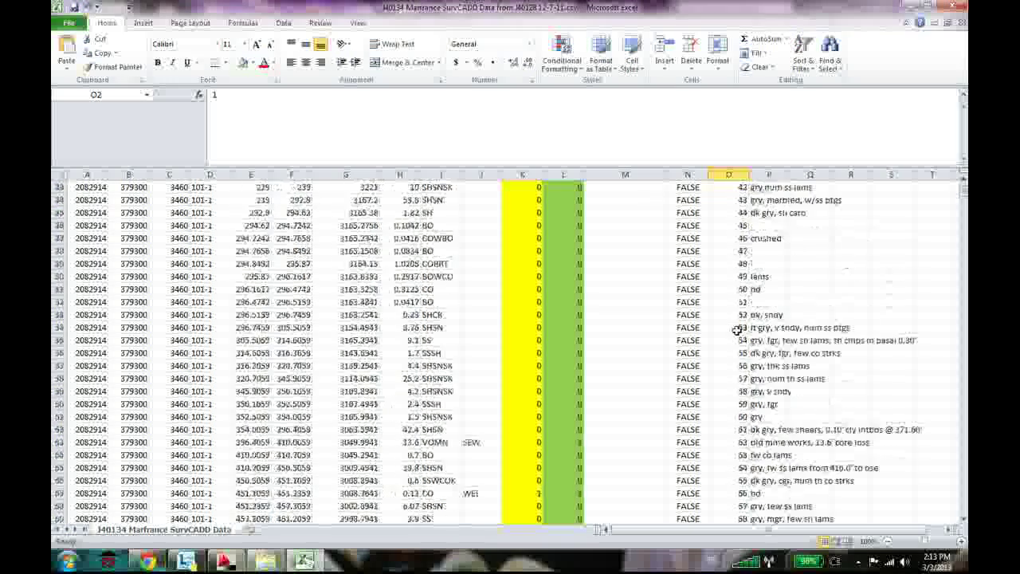
pyautogui.scroll(-20, 737, 339)
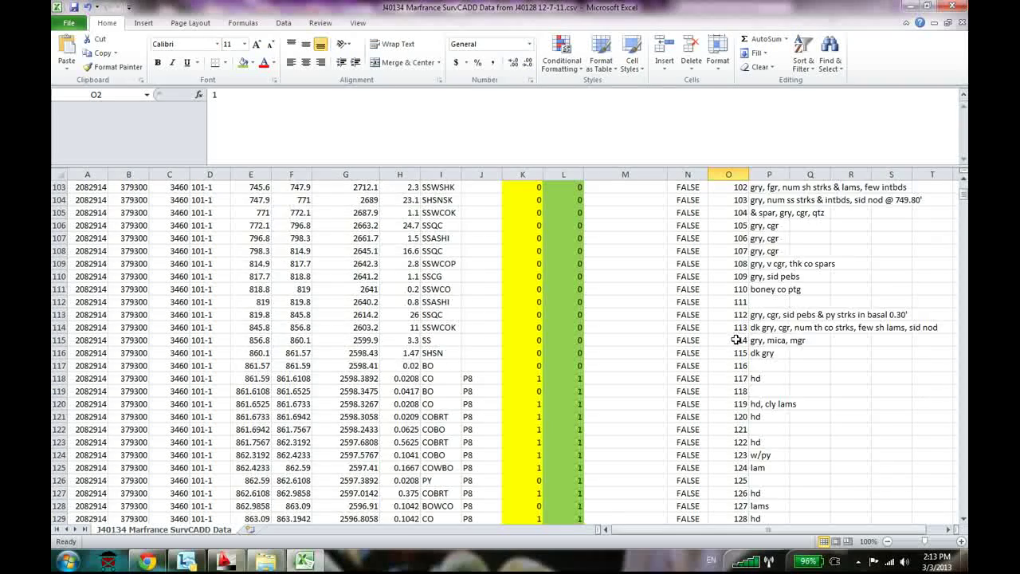
pyautogui.scroll(-7, 731, 349)
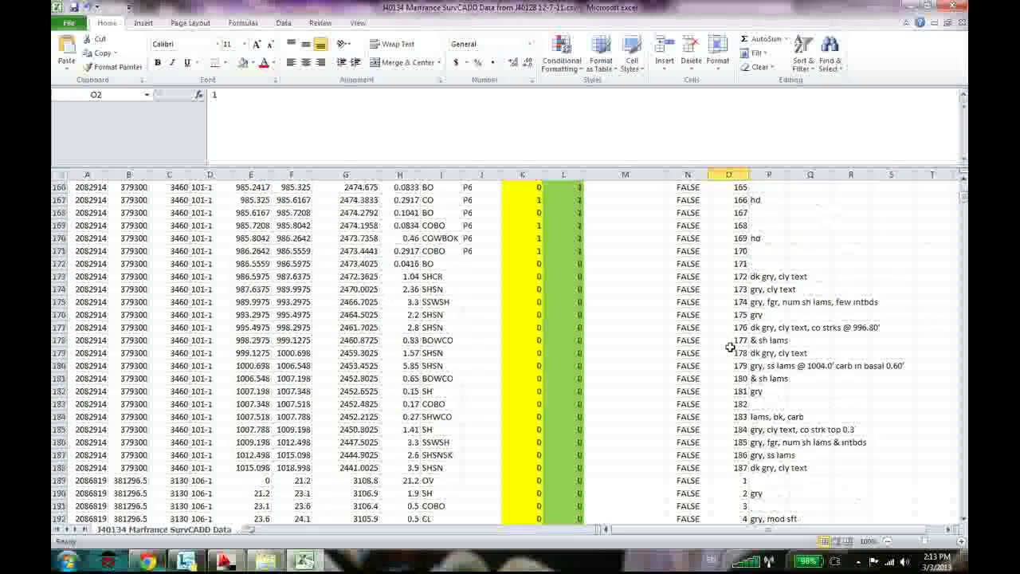
pyautogui.click(733, 353)
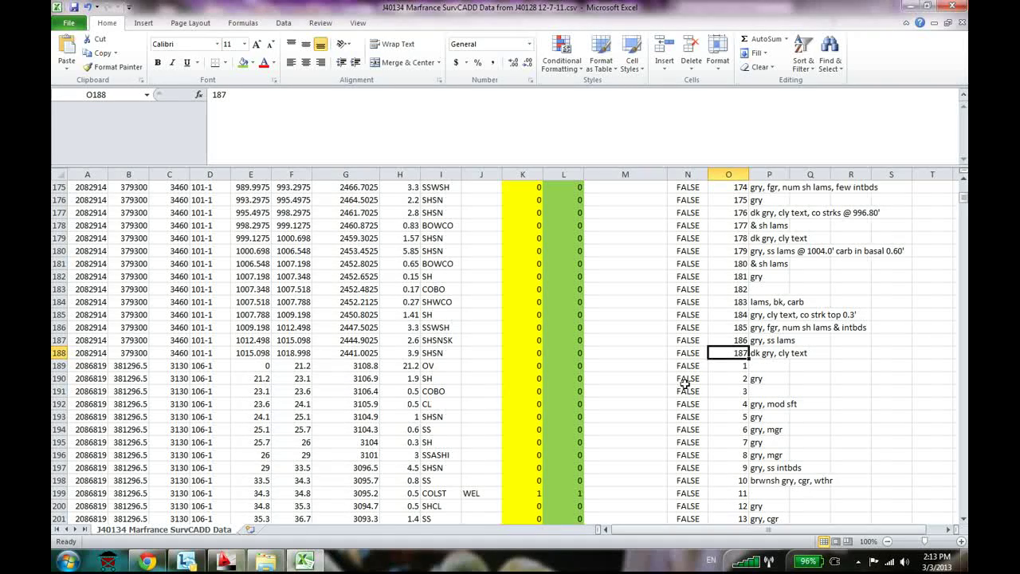
pyautogui.moveTo(459, 357); pyautogui.dragTo(80, 353)
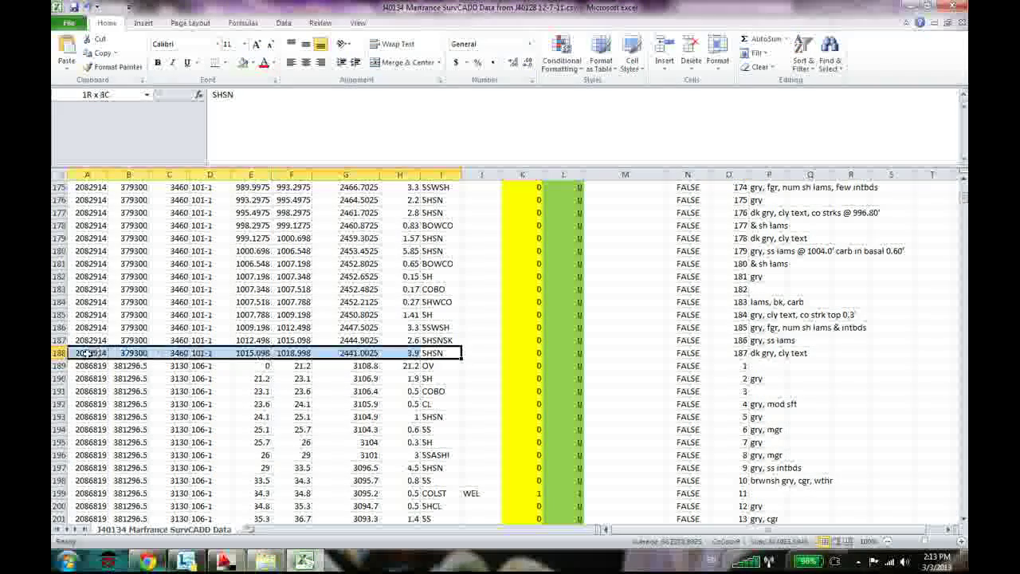
# Return to the top of the sheet and save the file, keeping the CSV (Comma delimited) format
pyautogui.scroll(19, 633, 358)
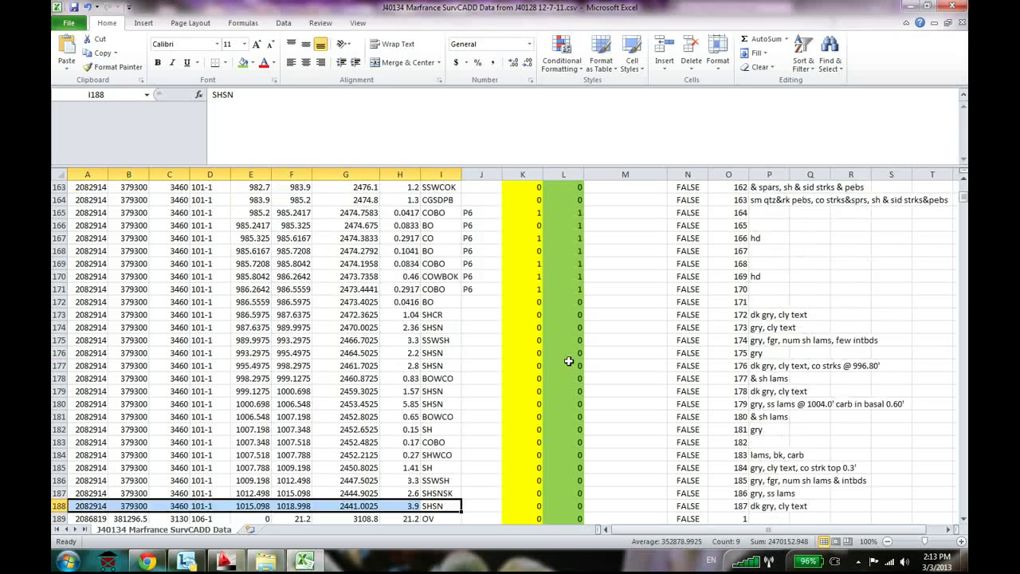
pyautogui.scroll(20, 515, 350)
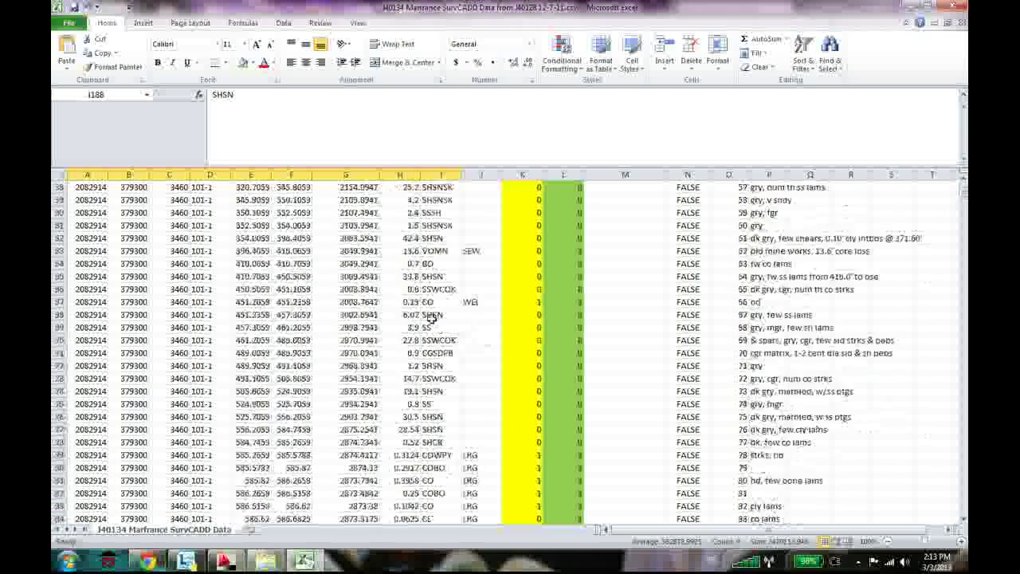
pyautogui.scroll(1, 416, 317)
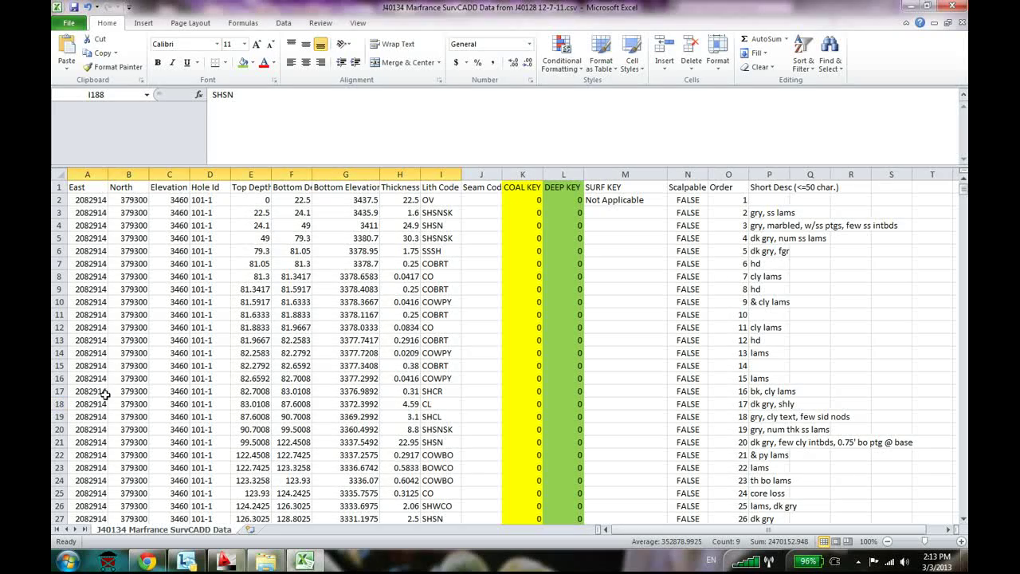
pyautogui.hotkey('ctrl', 's')
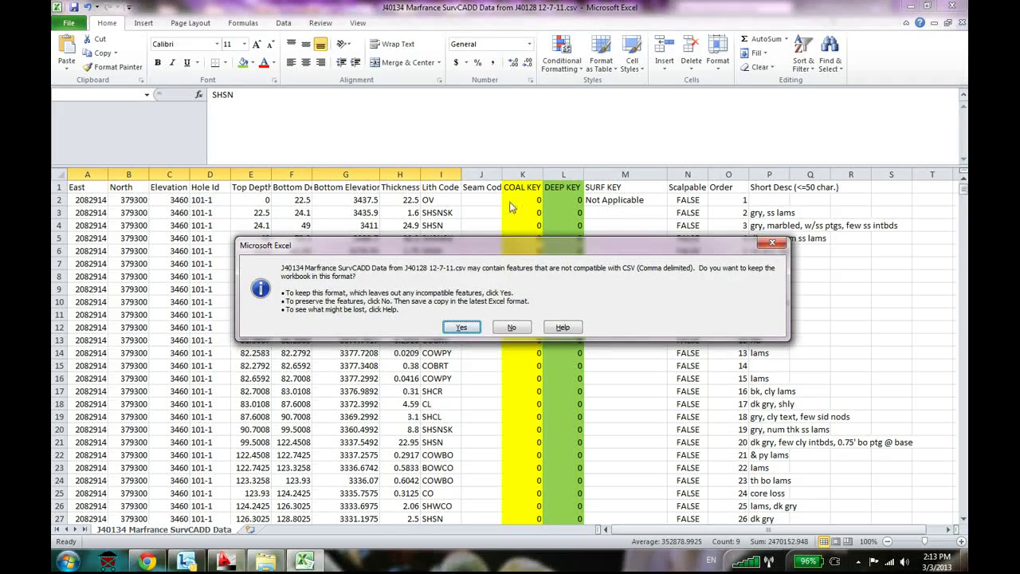
pyautogui.click(470, 328)
# Switch to the Marfrance.dwg drawing in Carlson Mining 2011
pyautogui.click(225, 561)
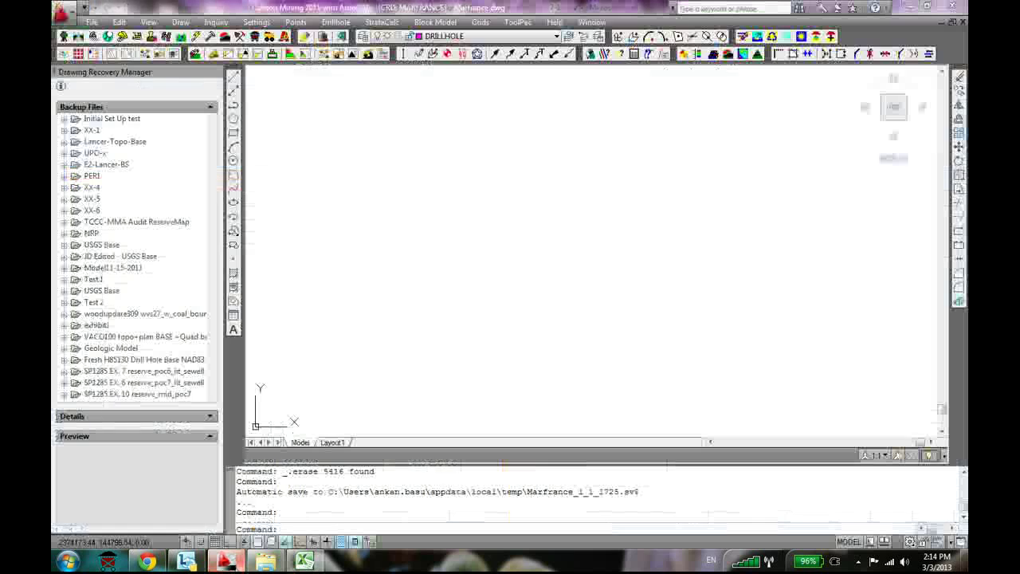
pyautogui.click(560, 288)
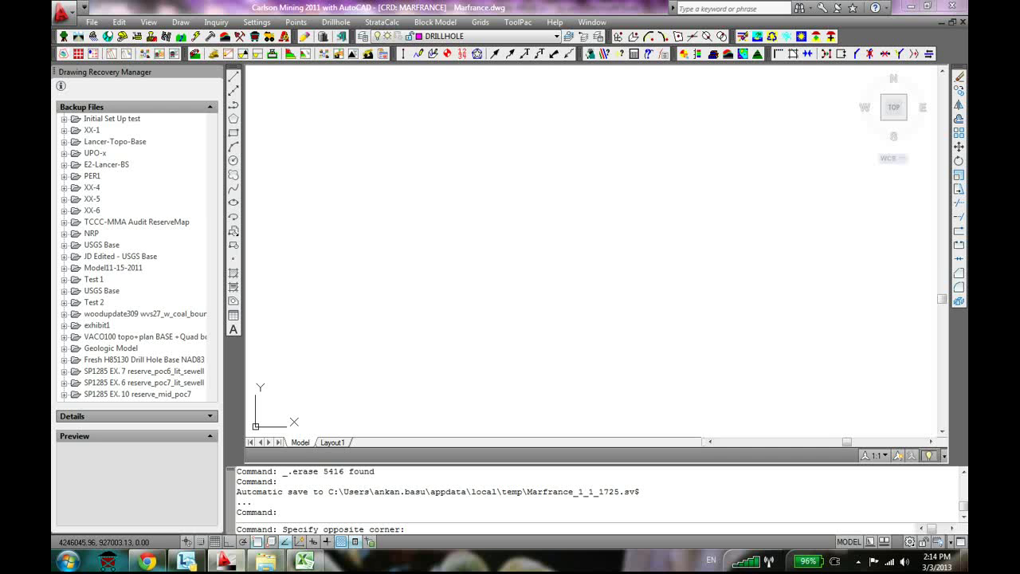
# Check the Marfrance drawing for leftover objects by viewing its full extent and selecting everything
pyautogui.scroll(-2, 560, 289)
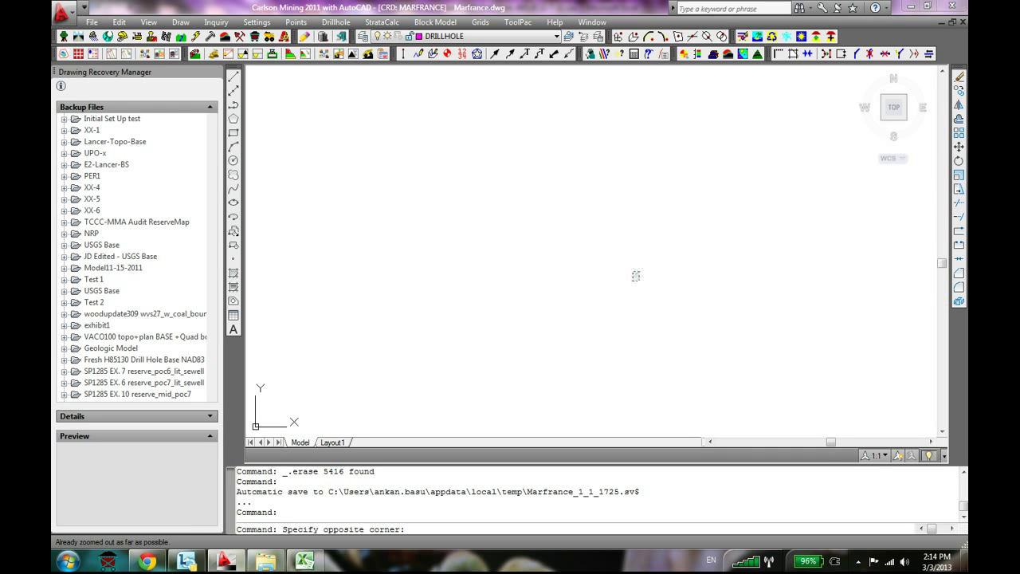
pyautogui.click(646, 261)
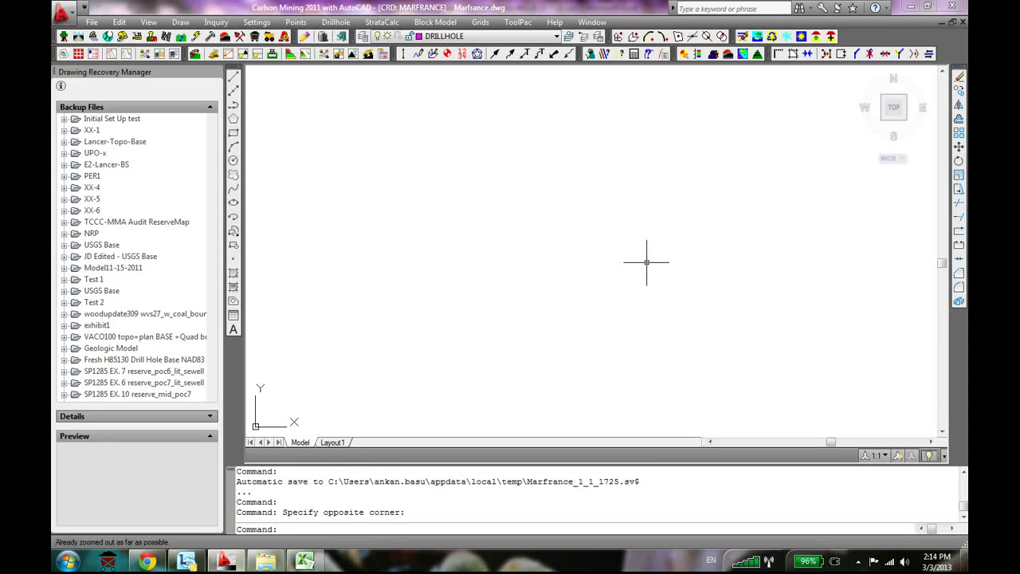
pyautogui.hotkey('ctrl', 'a')
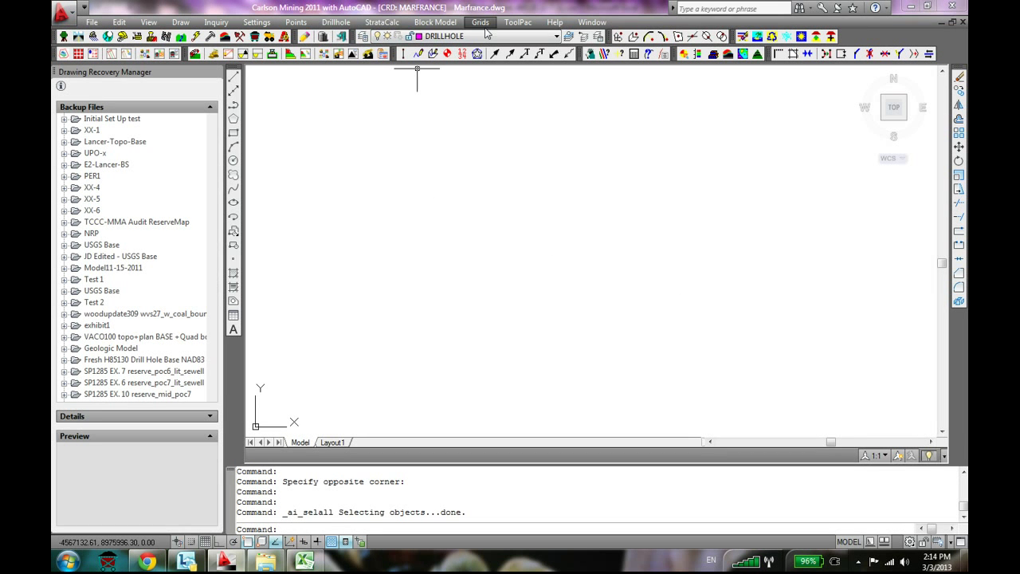
# Define the drillholes with the existing Marfrance.ch configuration, keep thickness as the strata location method in feet/meters, and save it
pyautogui.click(336, 22)
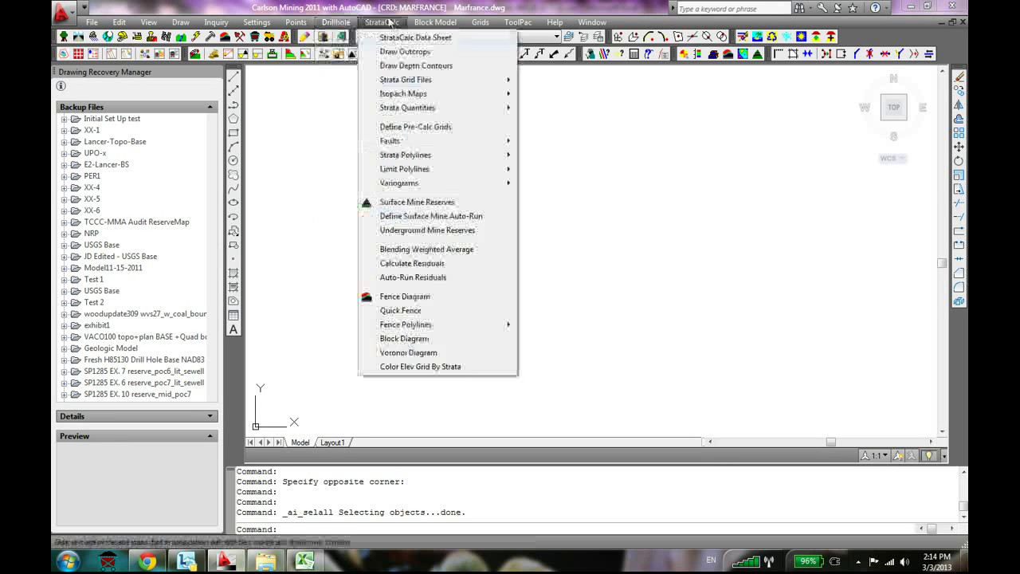
pyautogui.click(355, 52)
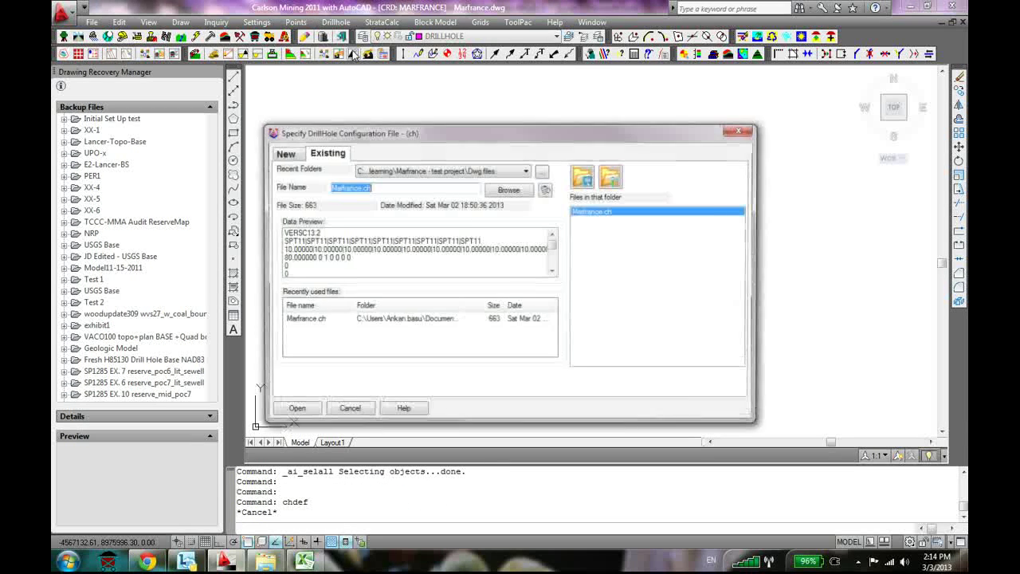
pyautogui.click(294, 411)
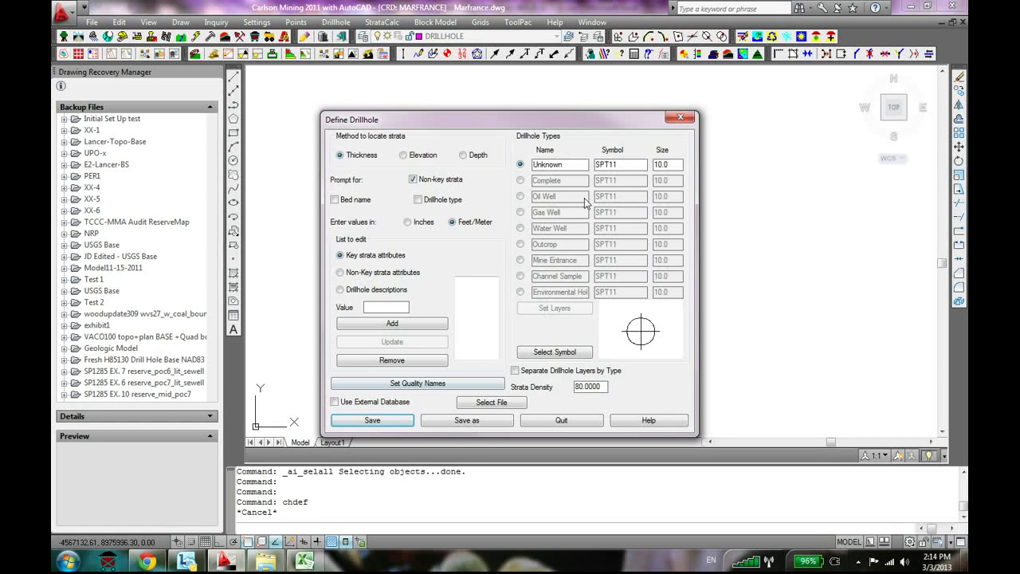
pyautogui.click(373, 420)
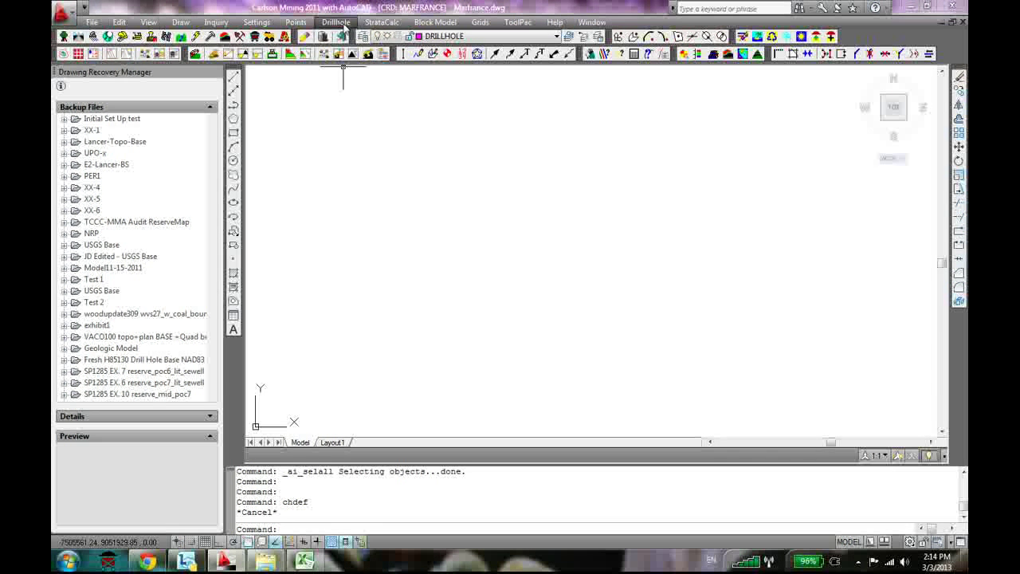
# Start a drillhole import with the Custom Import Formatter, without separate strata files, from the J40134 Marfrance SurvCADD Data file
pyautogui.click(338, 22)
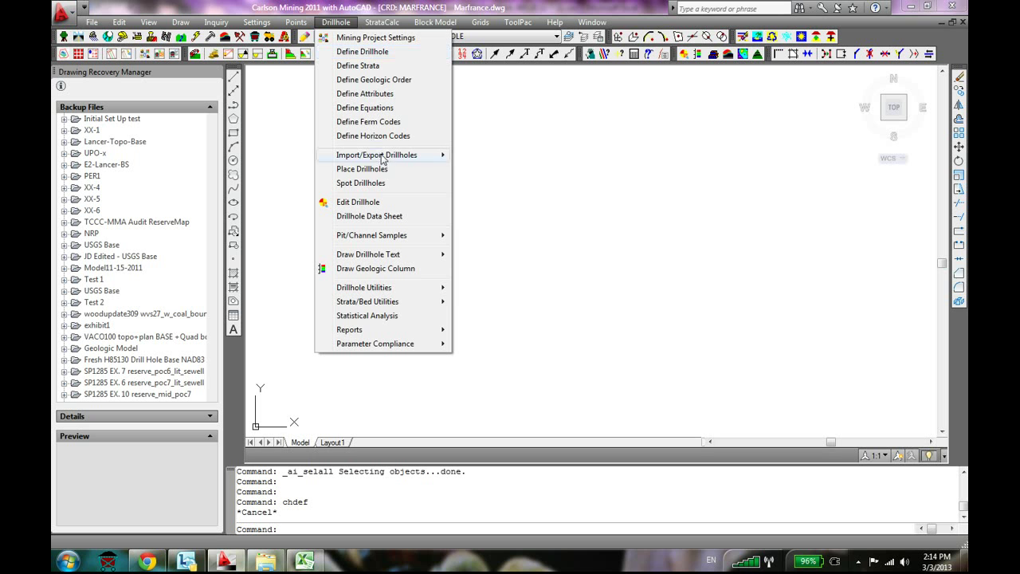
pyautogui.moveTo(383, 154)
pyautogui.click(529, 156)
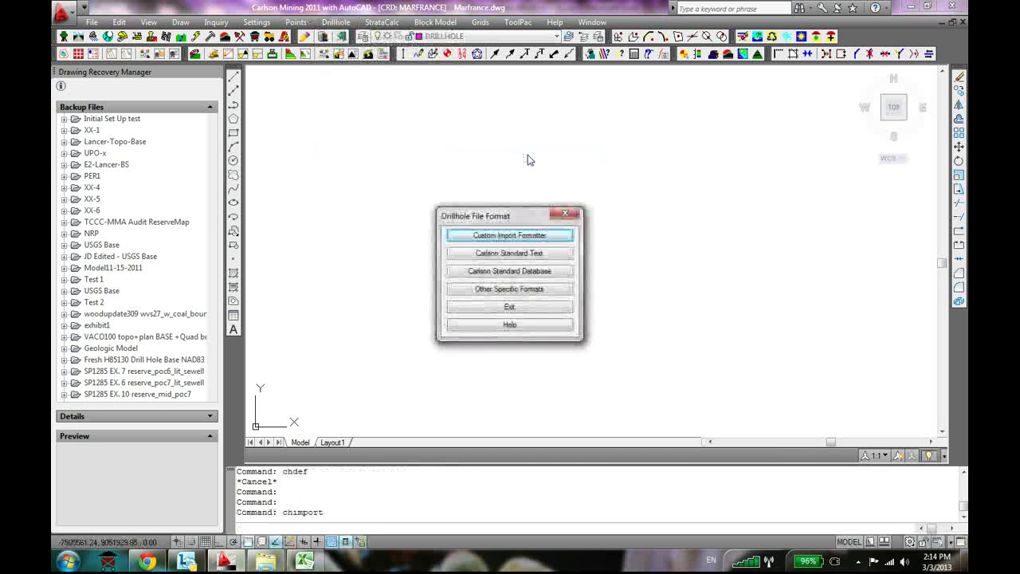
pyautogui.click(525, 237)
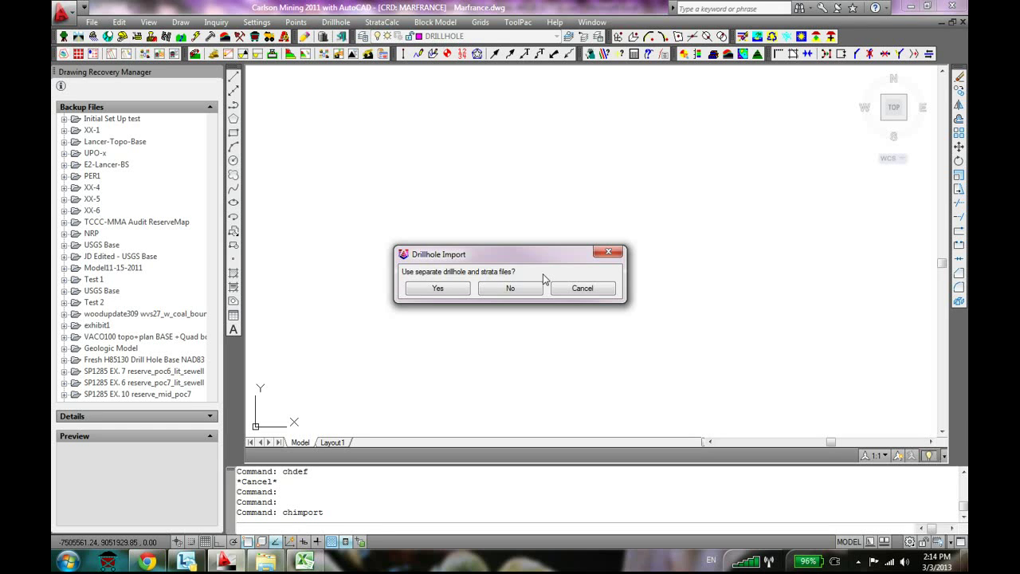
pyautogui.click(510, 289)
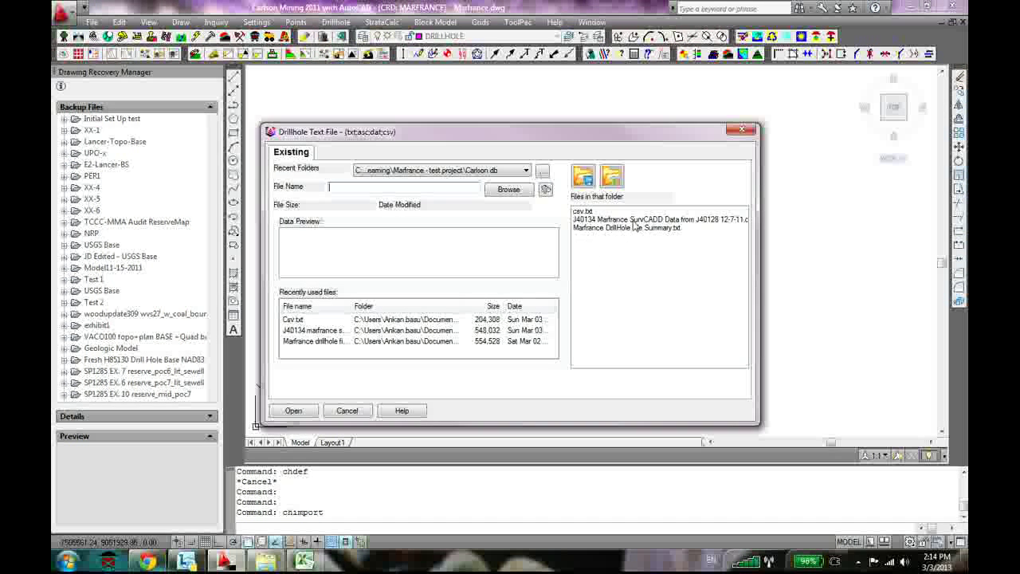
pyautogui.click(635, 220)
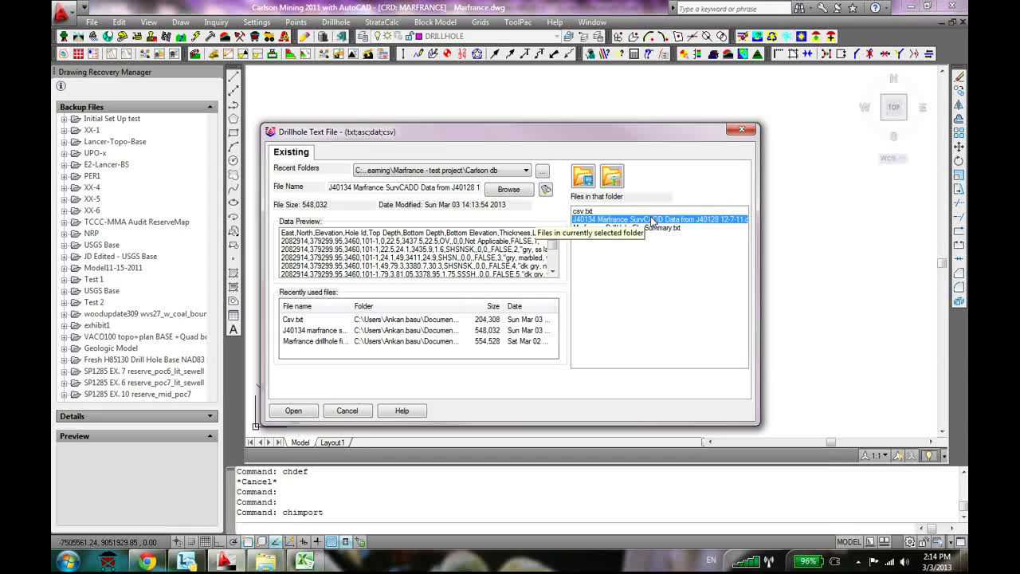
pyautogui.click(294, 410)
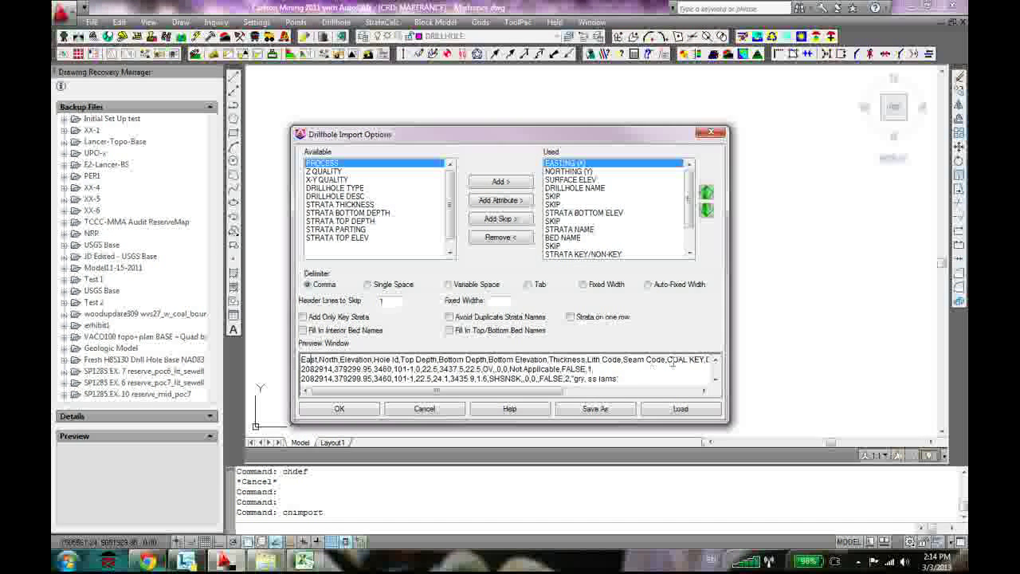
# Examine the file's header line in the preview and the Strata Bottom Elev and skip entries among the used fields
pyautogui.moveTo(702, 359); pyautogui.dragTo(291, 360)
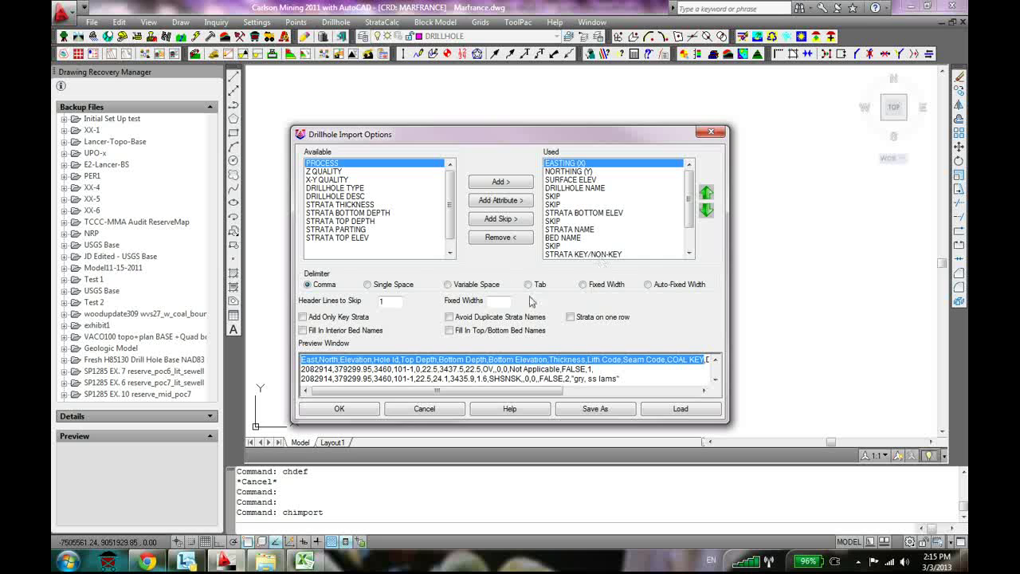
pyautogui.click(563, 213)
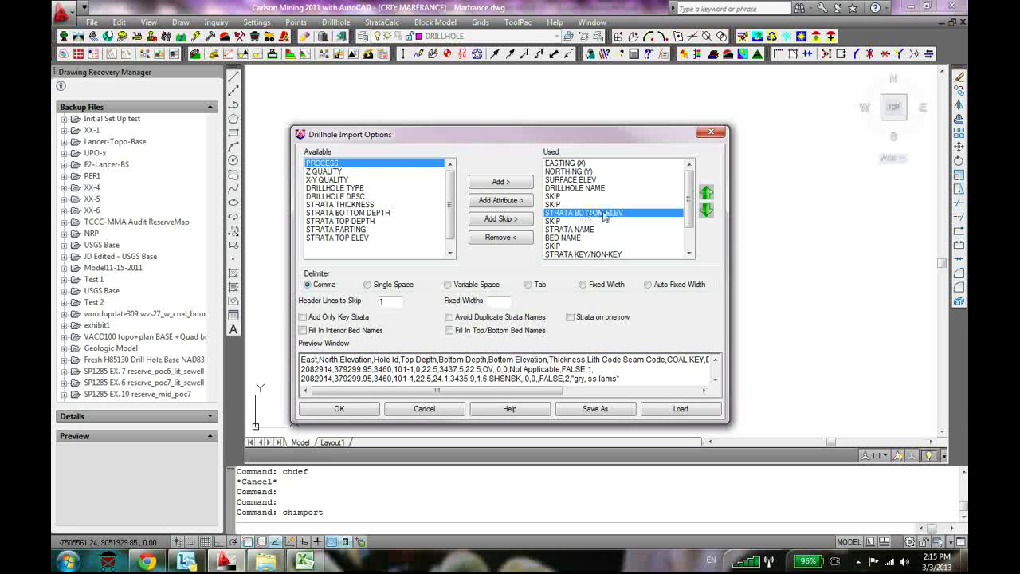
pyautogui.click(553, 197)
pyautogui.click(552, 205)
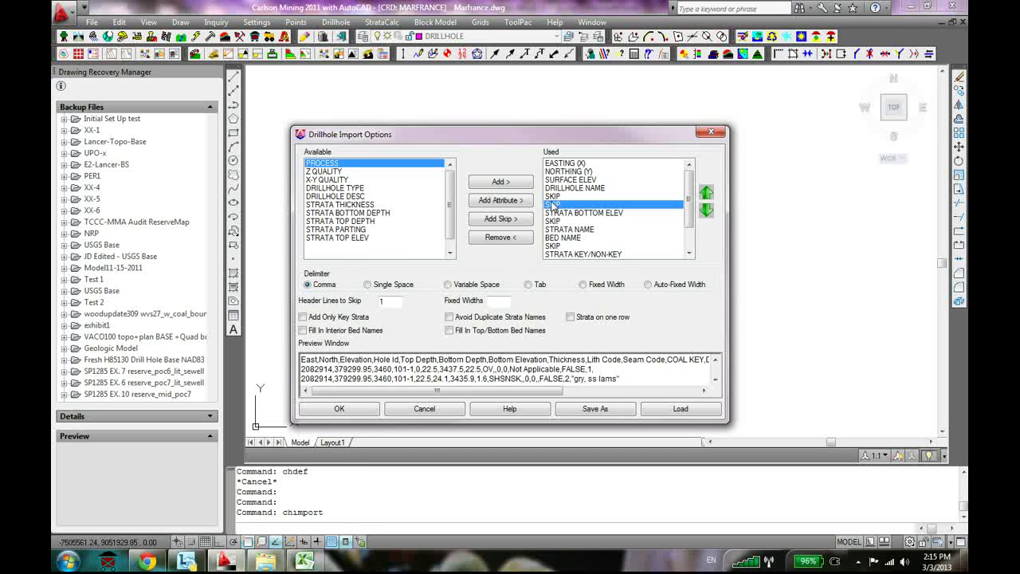
pyautogui.click(562, 196)
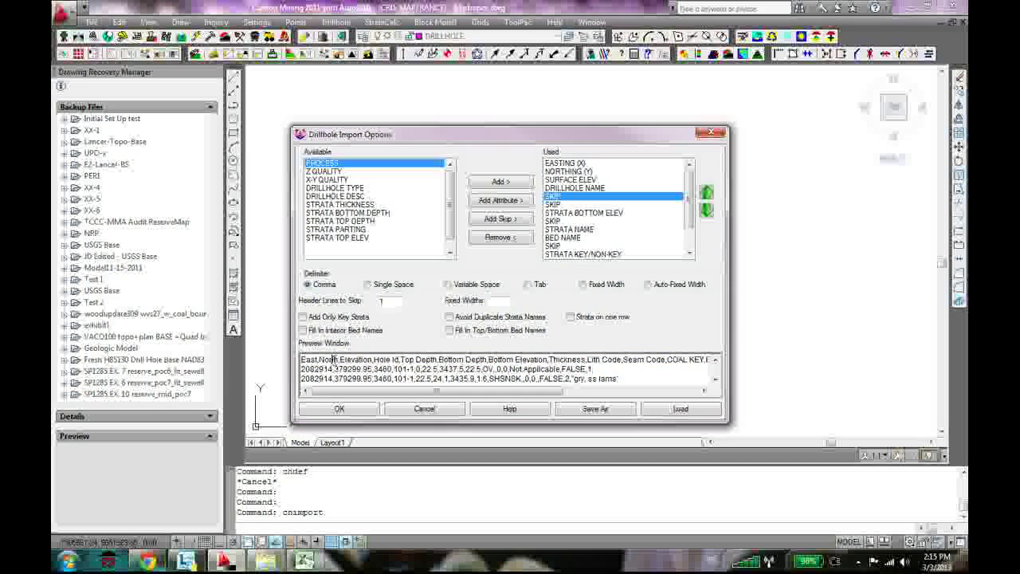
# Compare the used fields from Easting (X) to the skip below Strata Bottom Elev with the header columns East through Thickness
pyautogui.click(581, 171)
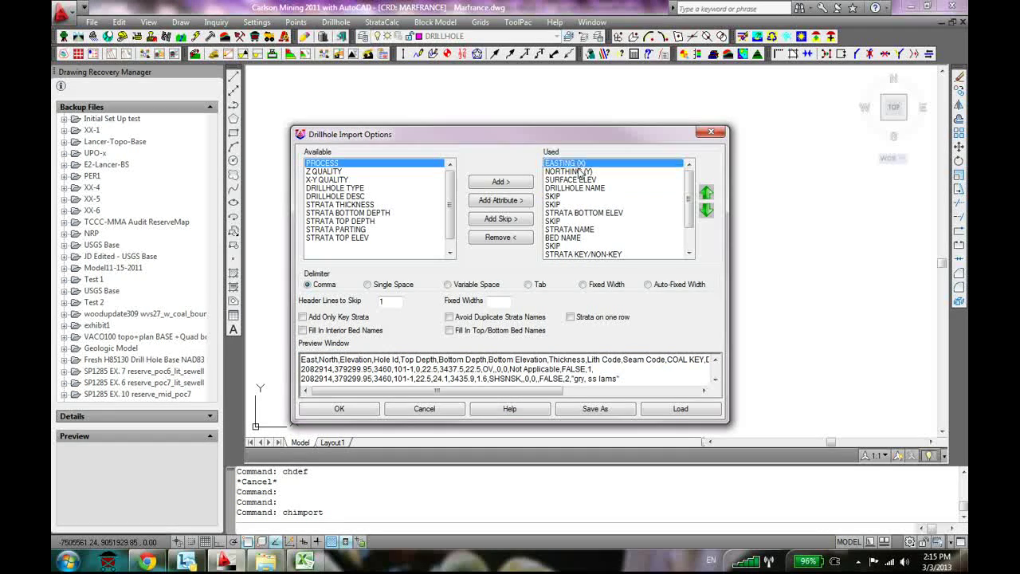
pyautogui.click(579, 180)
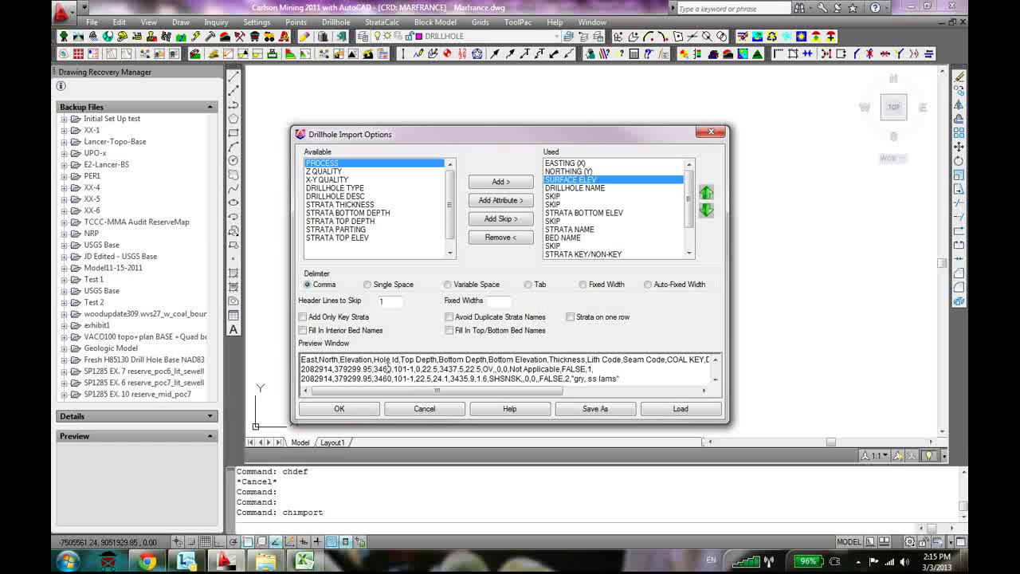
pyautogui.click(574, 189)
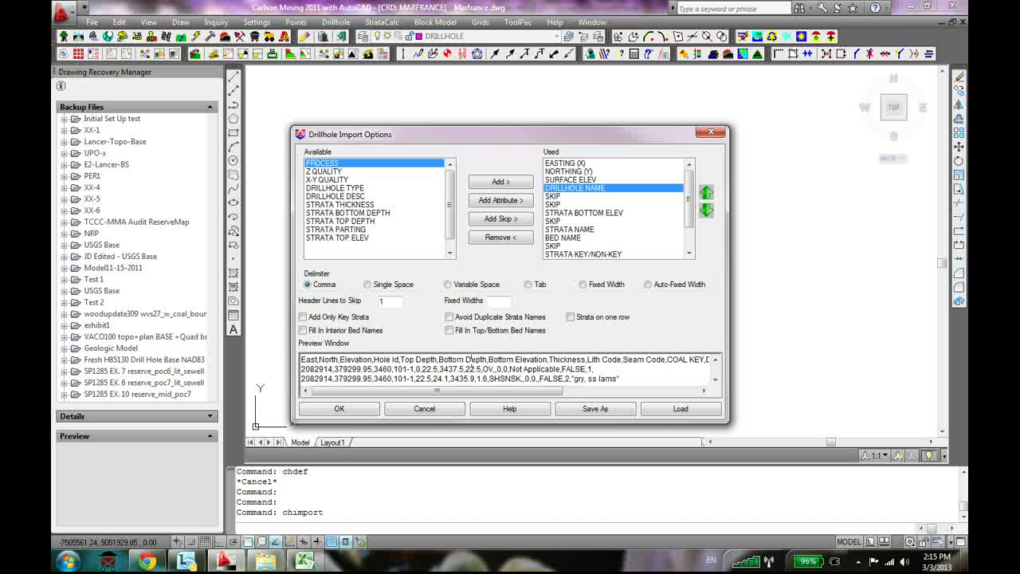
pyautogui.click(552, 196)
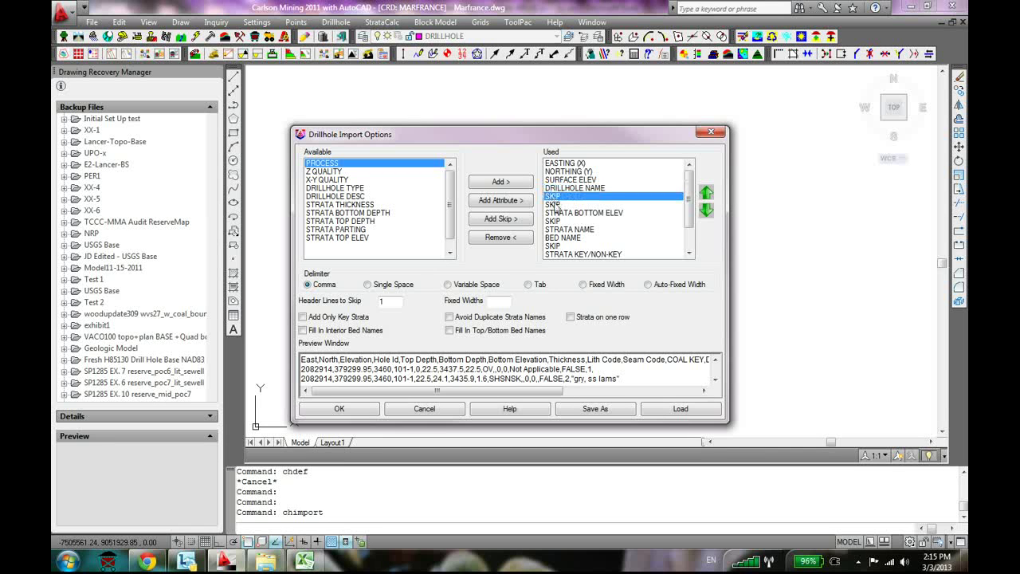
pyautogui.click(556, 205)
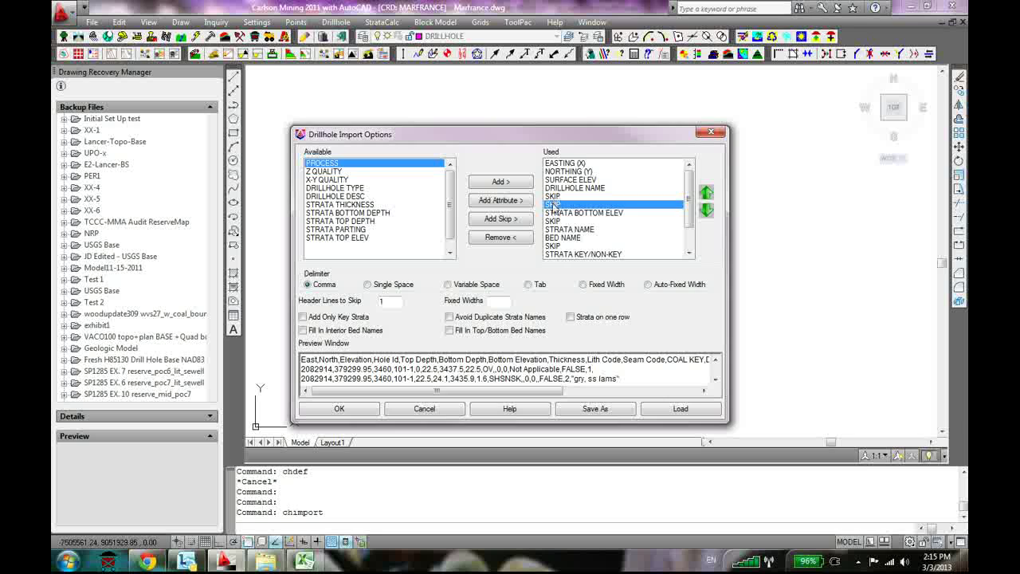
pyautogui.click(564, 213)
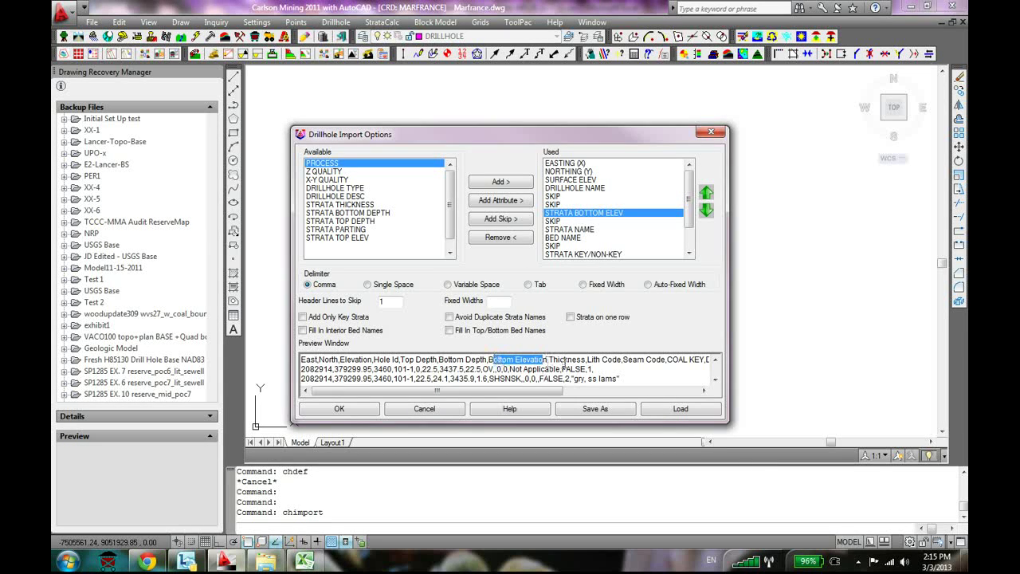
pyautogui.click(564, 221)
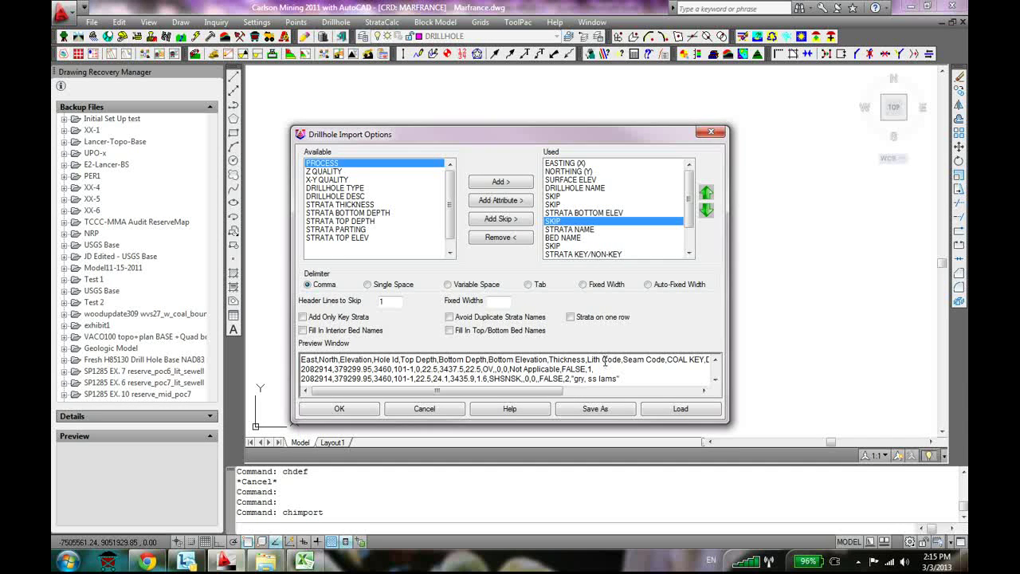
# Compare Strata Name, Bed Name, the following skip and Strata Key/Non-Key with the Lith Code, Seam Code, COAL KEY and DEEP KEY columns
pyautogui.click(567, 230)
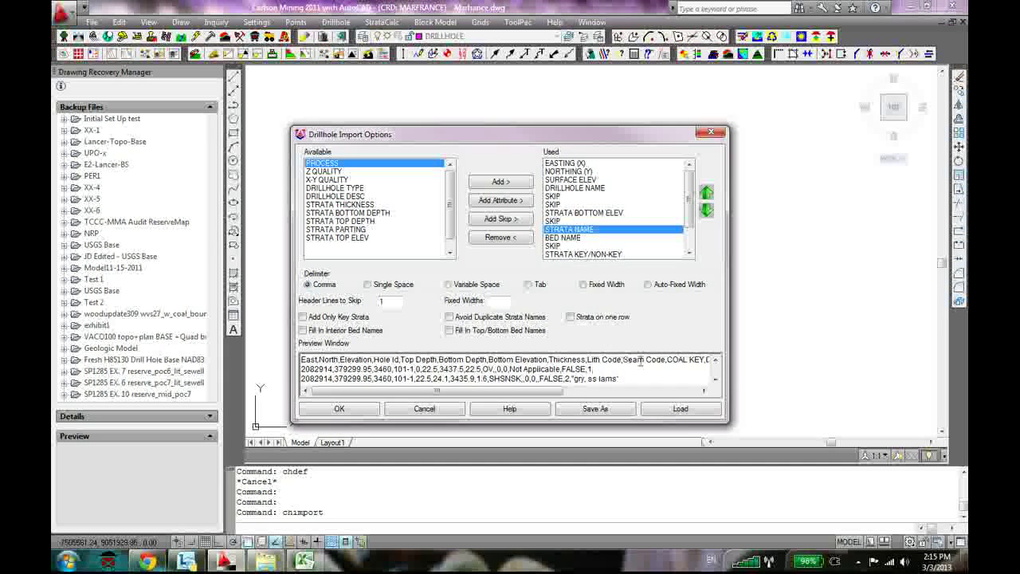
pyautogui.click(570, 237)
pyautogui.moveTo(560, 391); pyautogui.dragTo(628, 393)
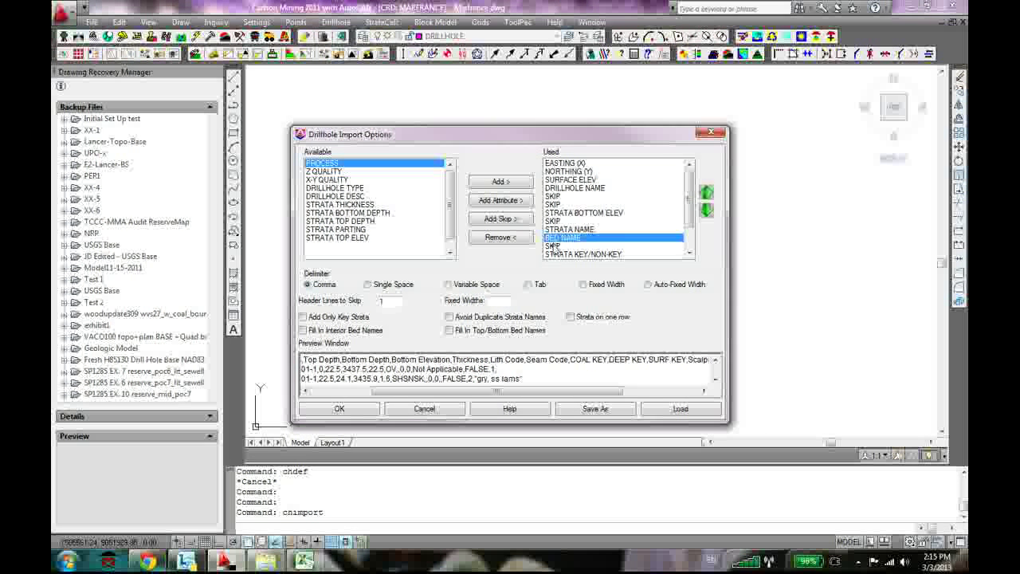
pyautogui.click(550, 247)
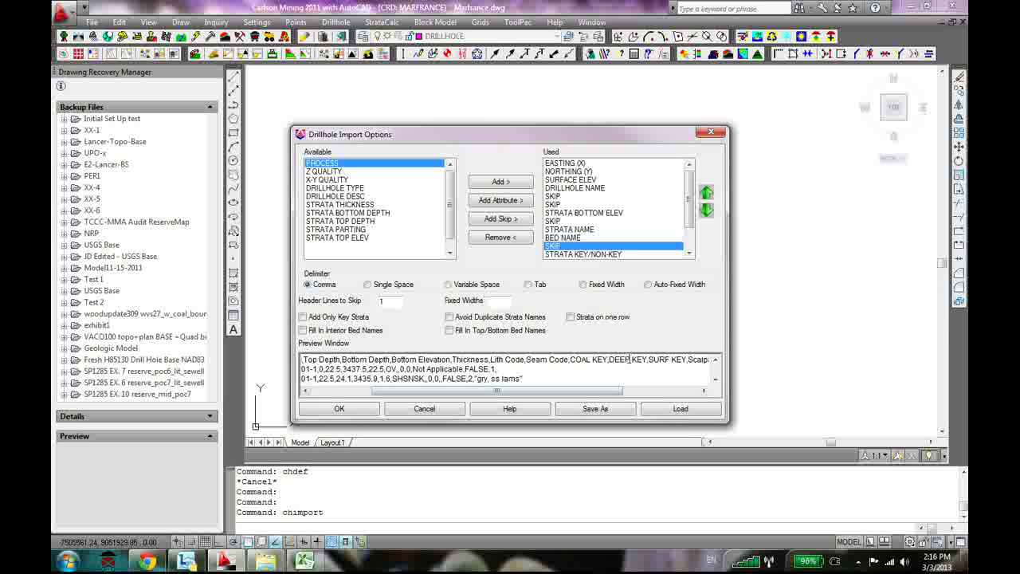
pyautogui.click(583, 256)
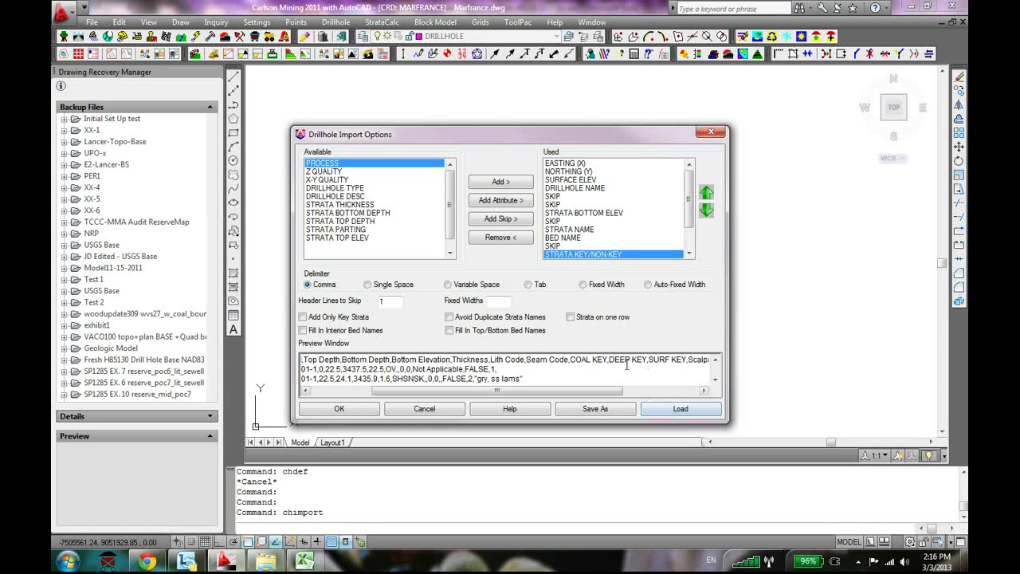
pyautogui.moveTo(609, 360); pyautogui.dragTo(648, 355)
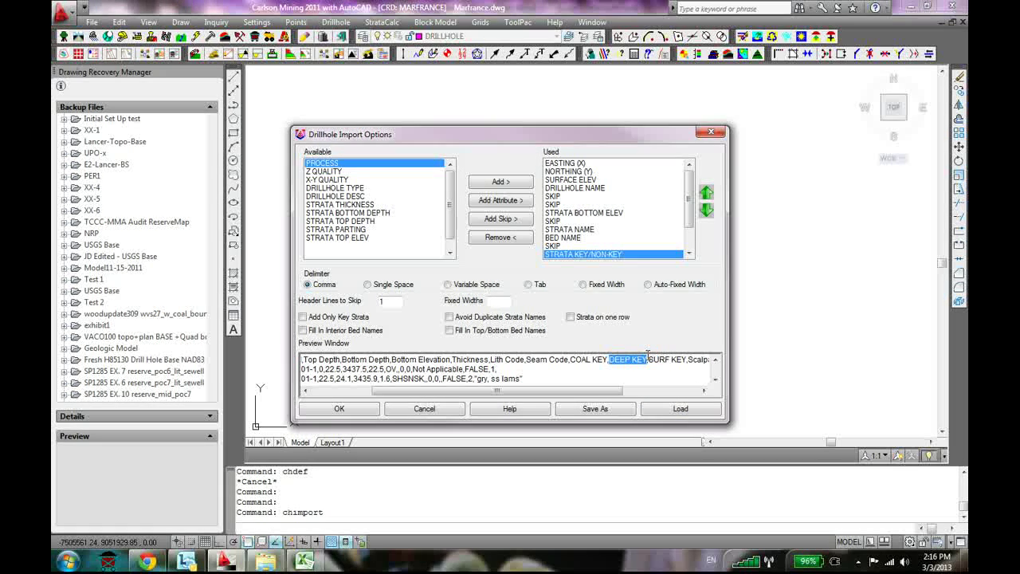
# Remove Strata Key/Non-Key and all entries below it from the used import fields
pyautogui.doubleClick(692, 255)
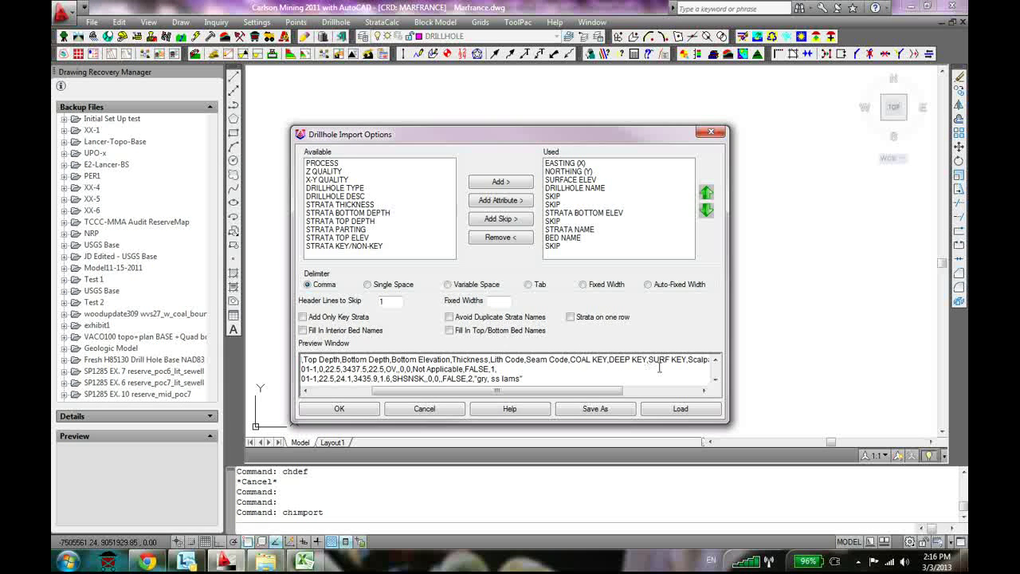
pyautogui.moveTo(620, 391); pyautogui.dragTo(695, 390)
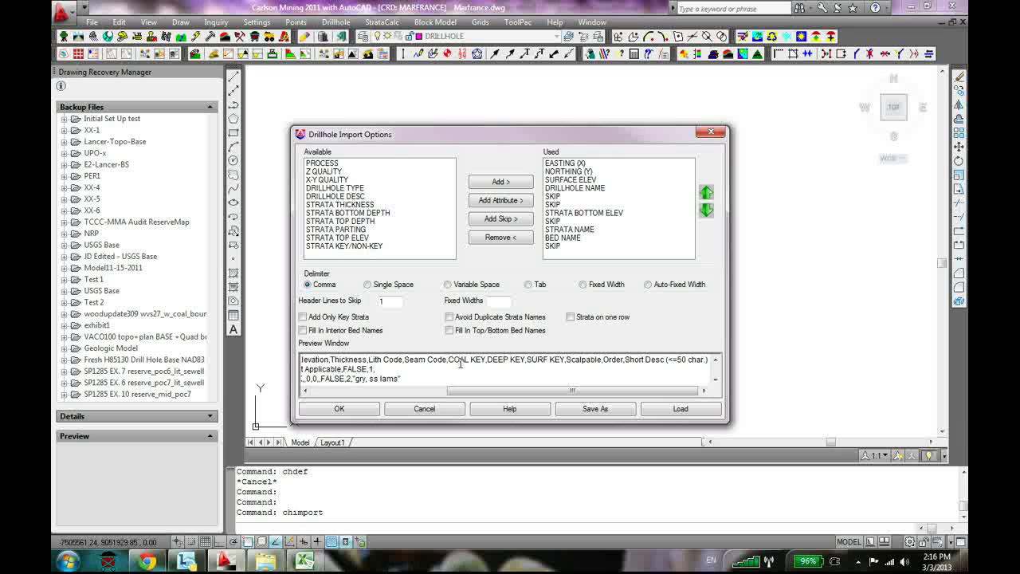
# Add Strata Key/Non-Key to the used import fields directly after the single skip that follows Bed Name
pyautogui.click(385, 246)
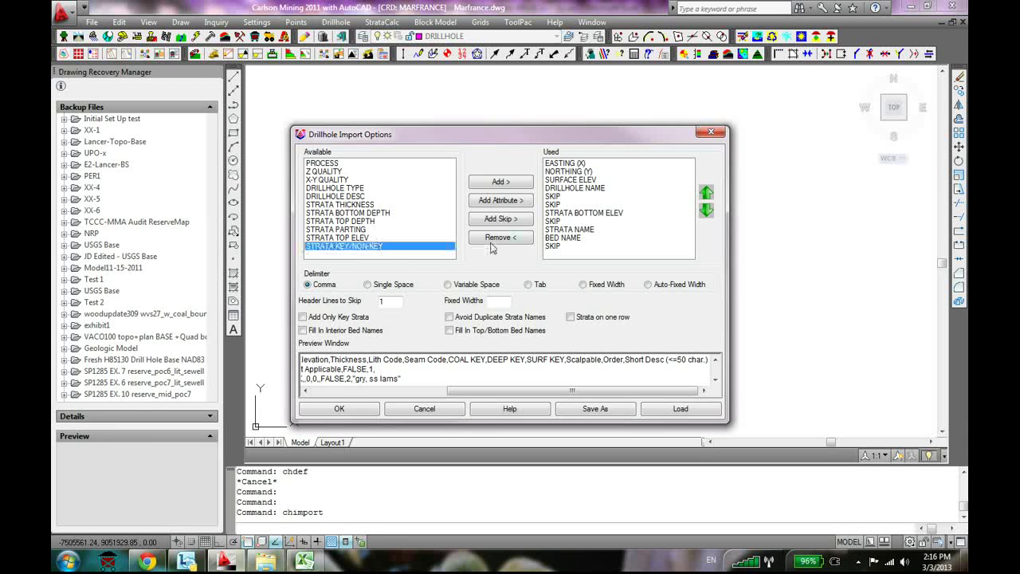
pyautogui.click(501, 237)
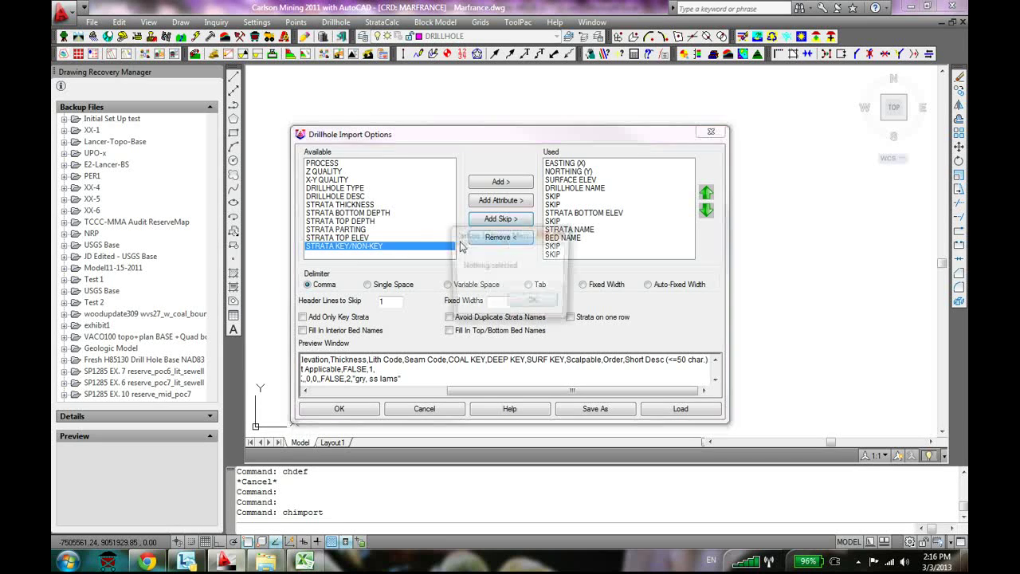
pyautogui.click(532, 302)
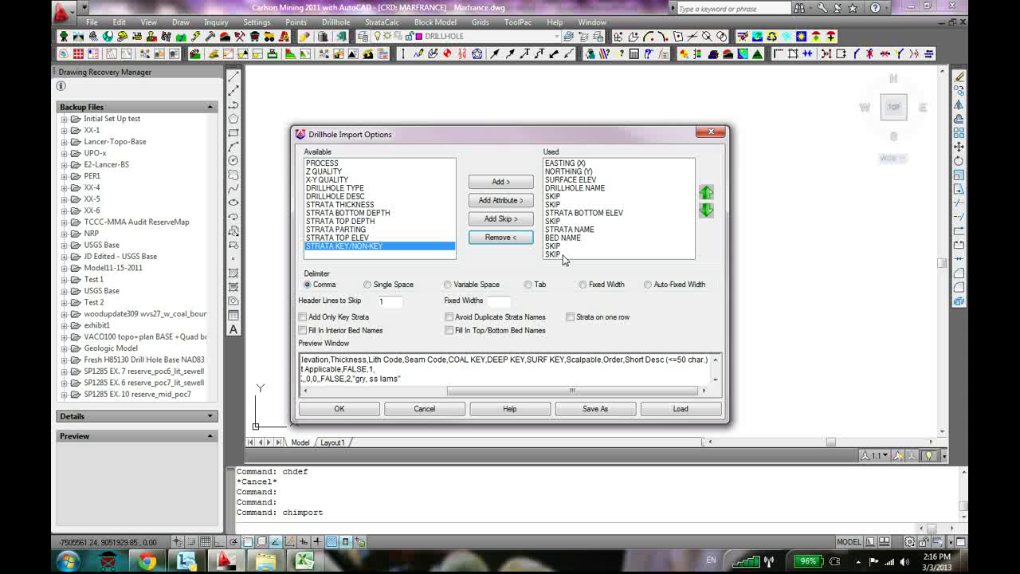
pyautogui.click(507, 236)
pyautogui.click(384, 246)
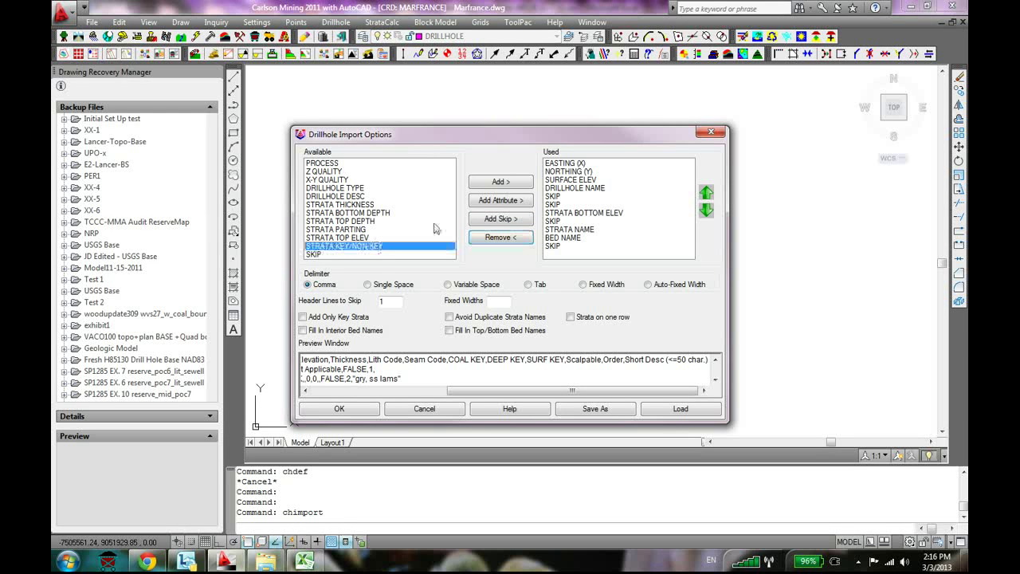
pyautogui.click(501, 182)
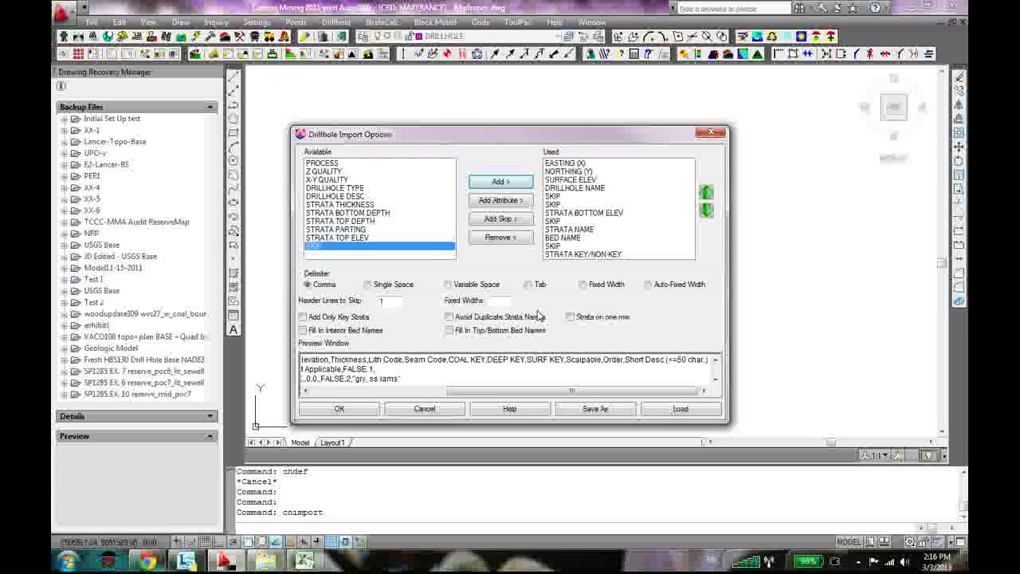
# Enable Add Only Key Strata and import the drillholes into the drawing with the matched fields
pyautogui.click(303, 317)
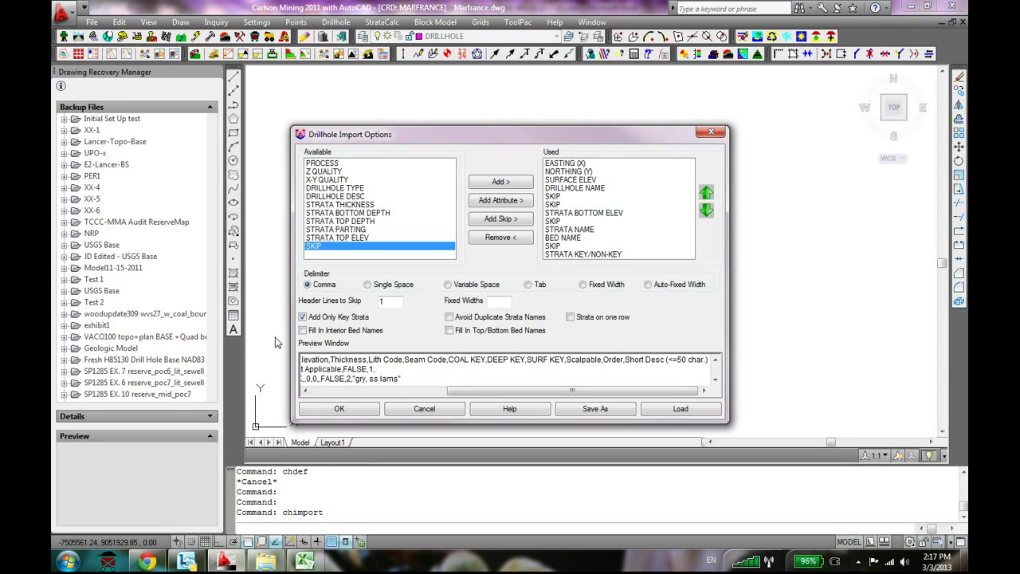
pyautogui.click(339, 409)
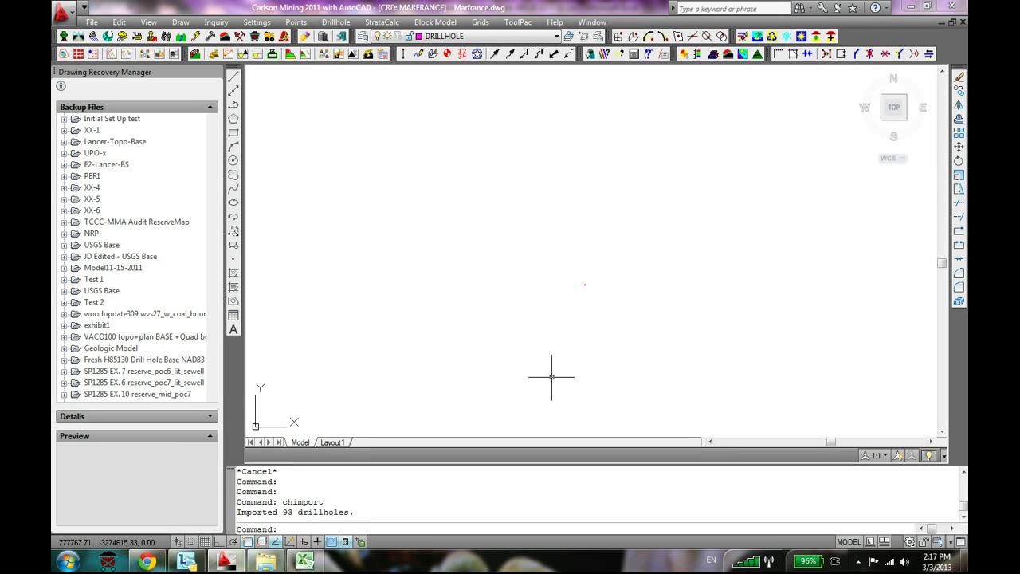
pyautogui.press('Return')
pyautogui.write('e')
pyautogui.press('Return')
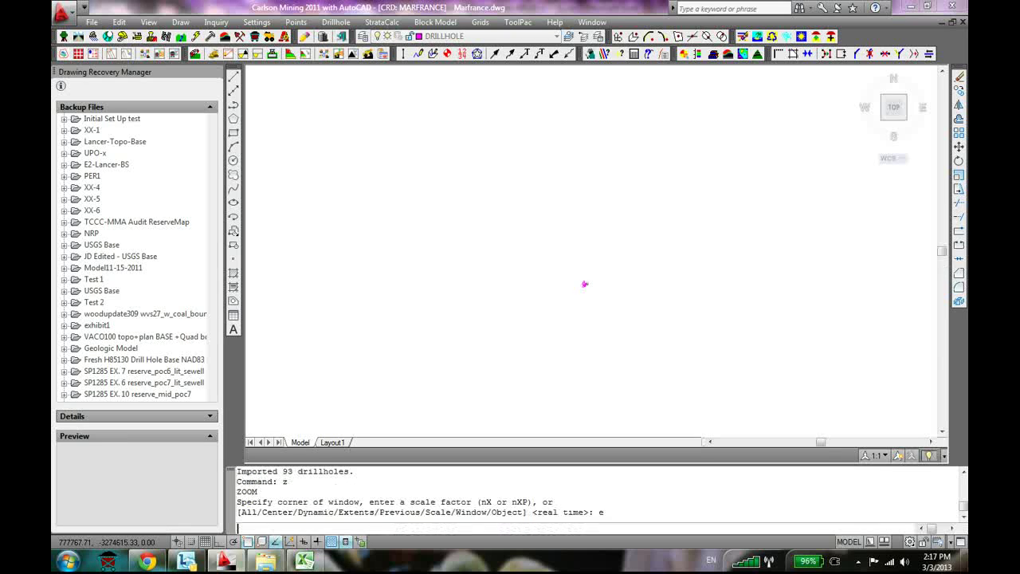
pyautogui.scroll(4, 576, 271)
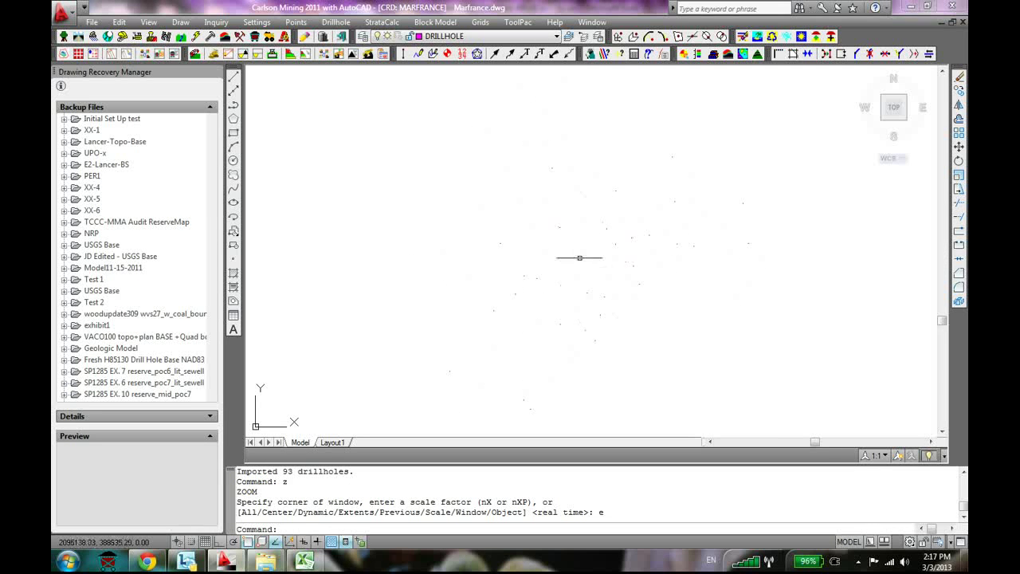
pyautogui.scroll(-5, 608, 292)
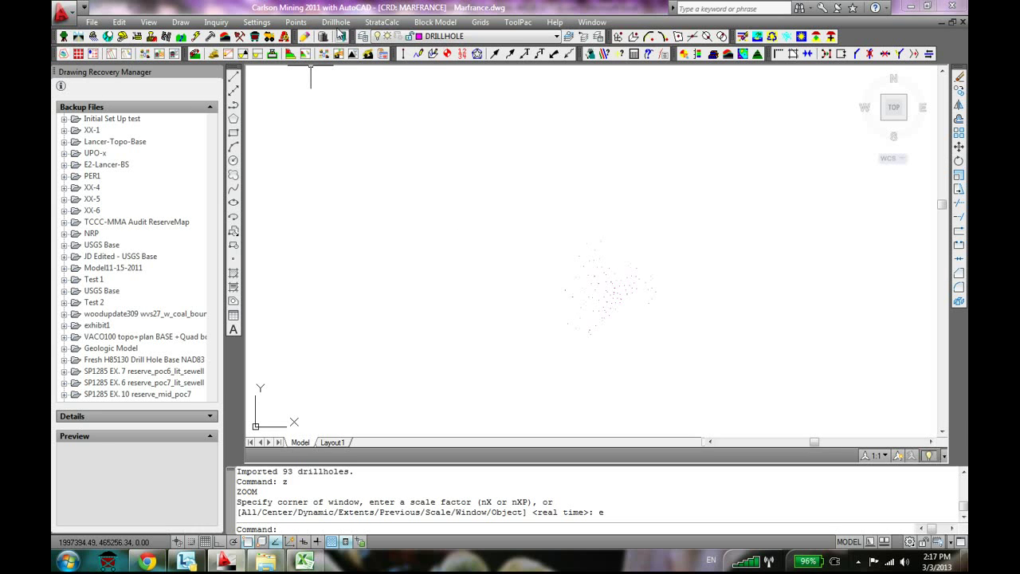
# Change the symbol size of all drillholes to 200
pyautogui.click(335, 21)
pyautogui.moveTo(375, 287)
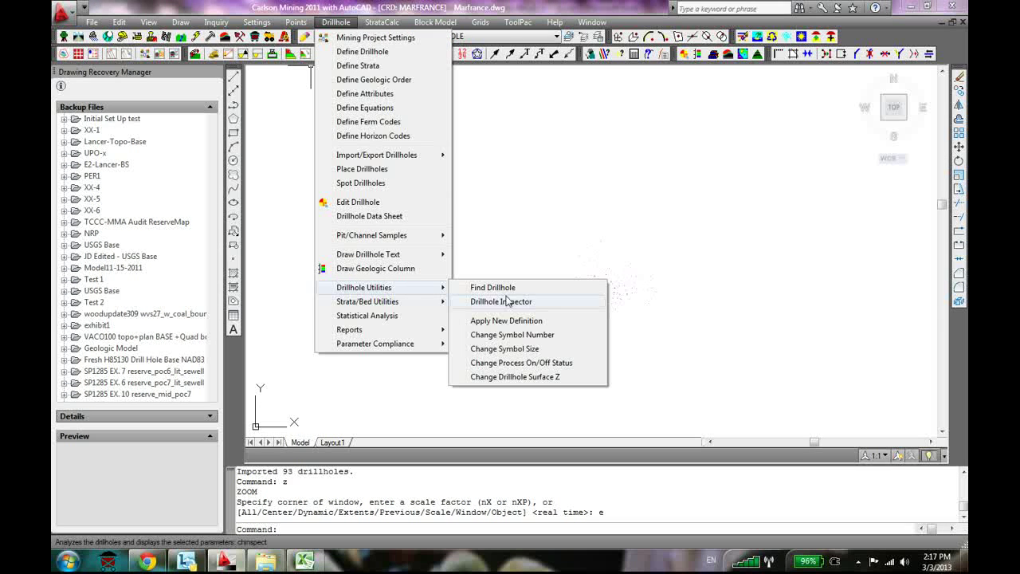
pyautogui.moveTo(404, 309)
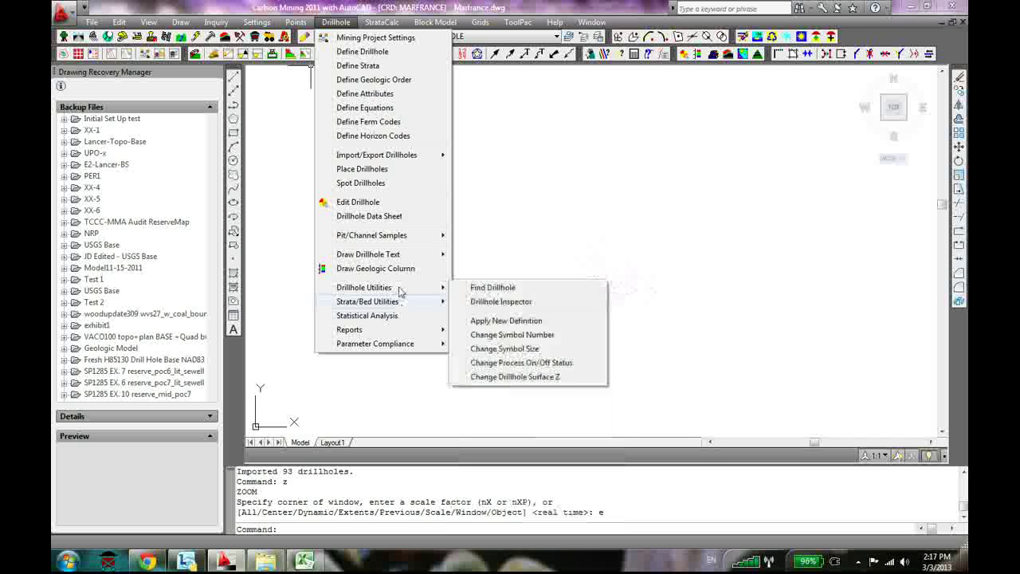
pyautogui.click(510, 348)
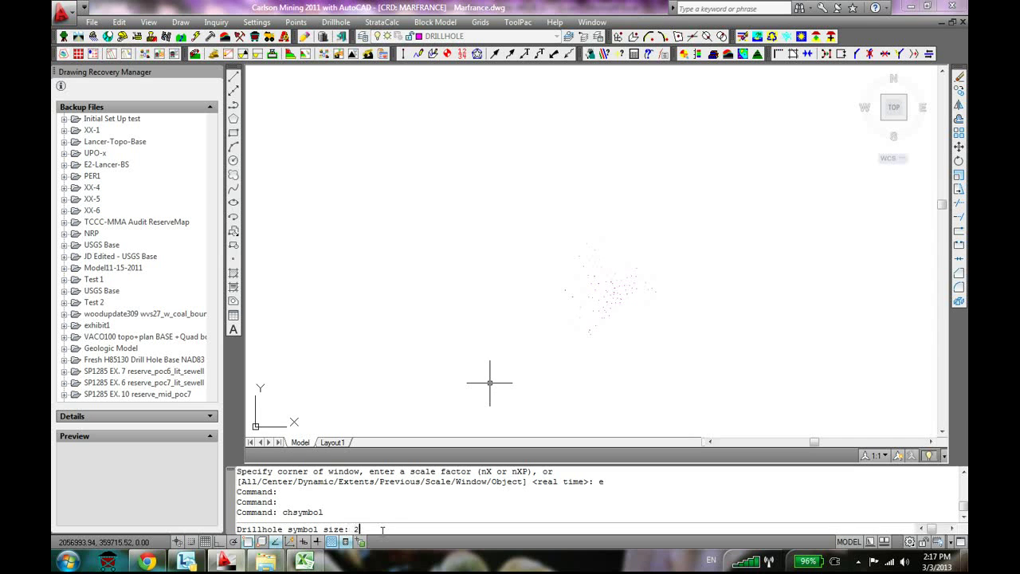
pyautogui.write('200')
pyautogui.press('Return')
pyautogui.write('all')
pyautogui.press('Return')
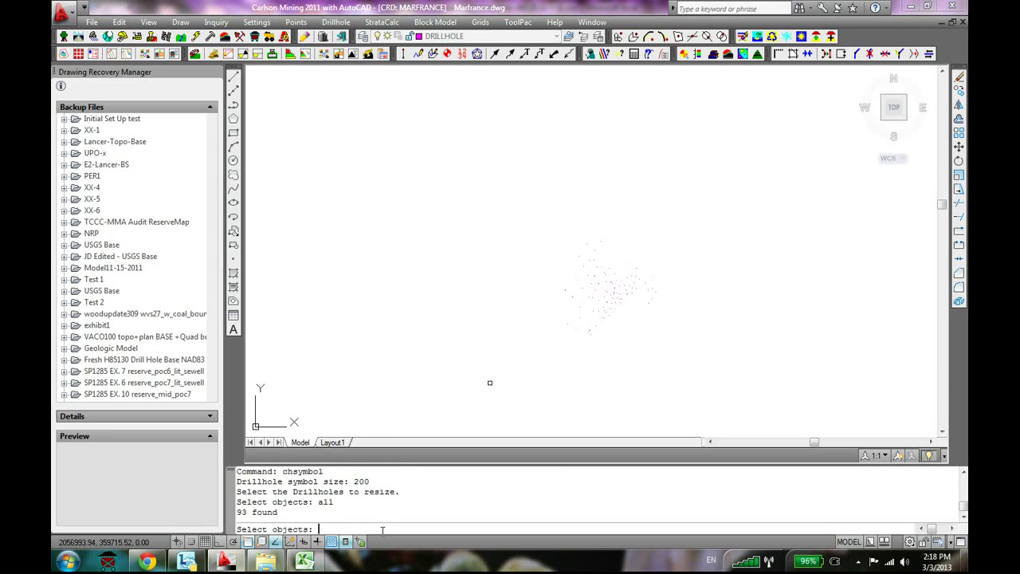
pyautogui.press('Return')
pyautogui.scroll(3, 529, 279)
pyautogui.scroll(-5, 342, 319)
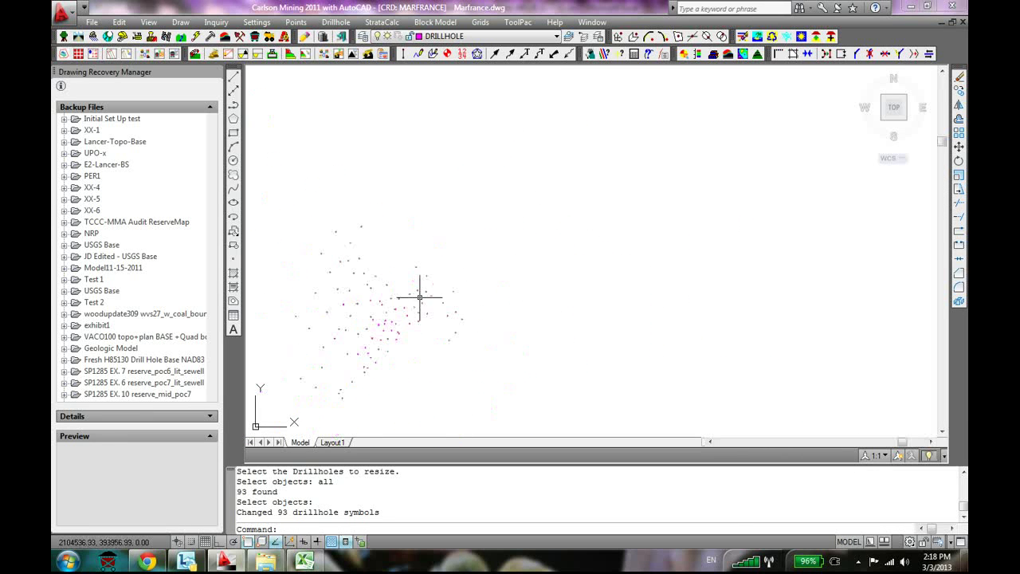
pyautogui.moveTo(383, 302); pyautogui.dragTo(478, 291, button='middle')
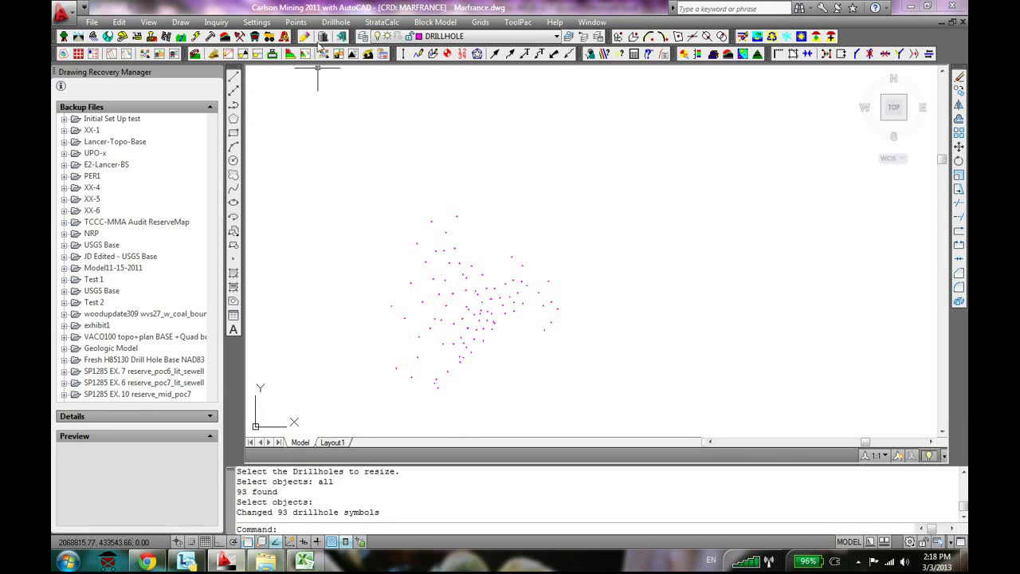
# Set up standard drillhole text with a size of 200, leaving out the surface elevation and bed name and keeping the drillhole name
pyautogui.click(335, 22)
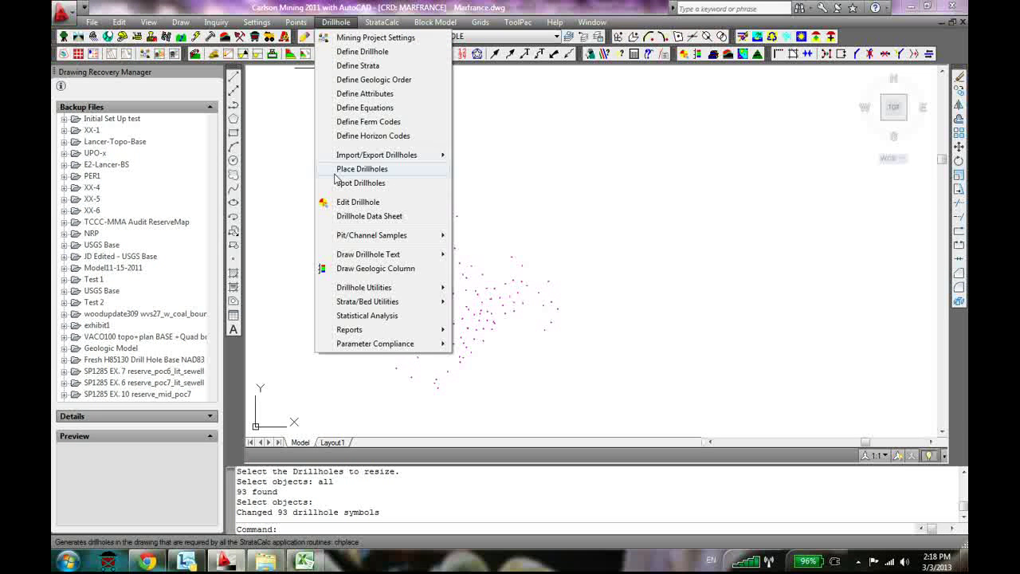
pyautogui.moveTo(363, 255)
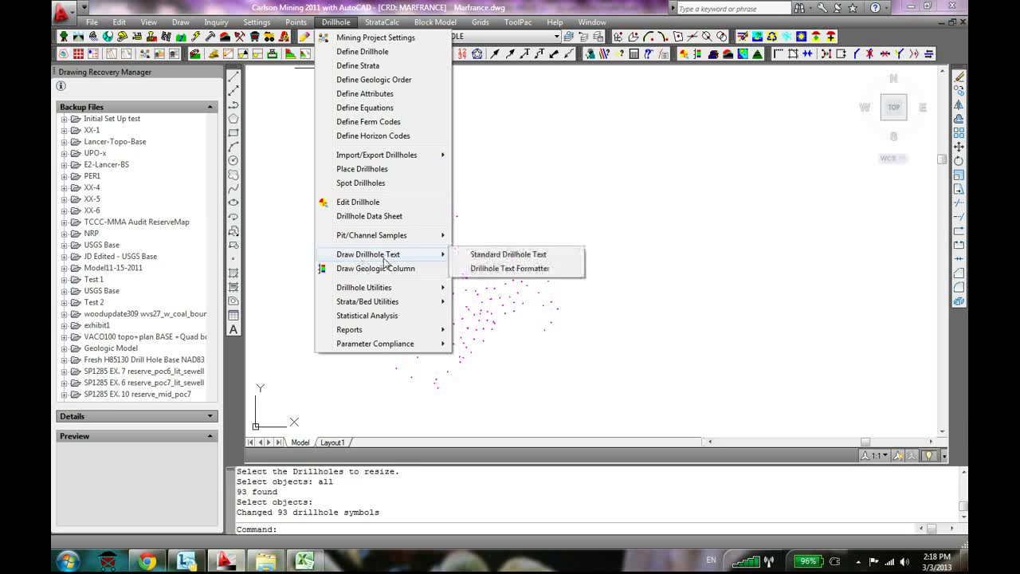
pyautogui.click(492, 255)
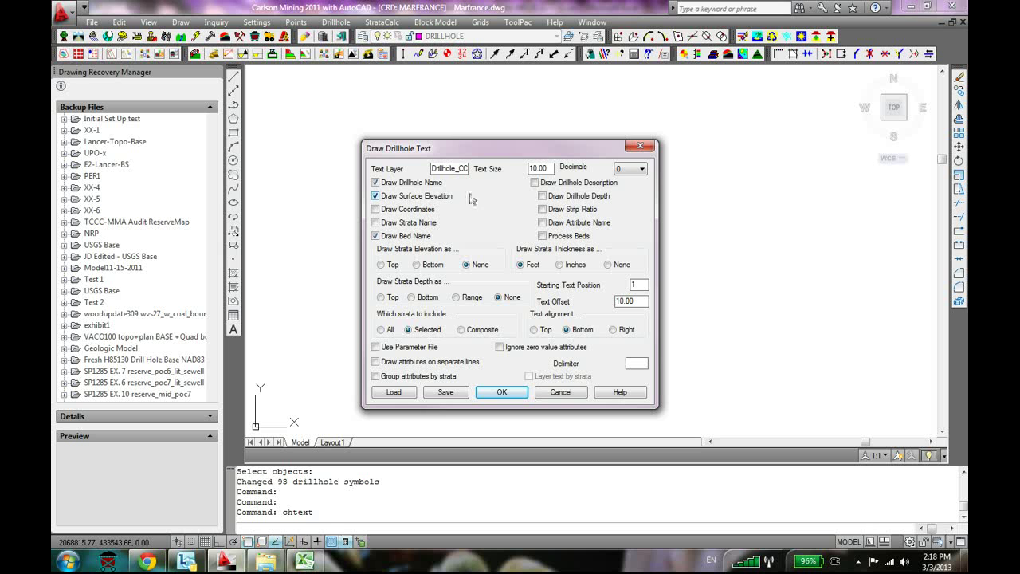
pyautogui.moveTo(552, 168); pyautogui.dragTo(493, 169)
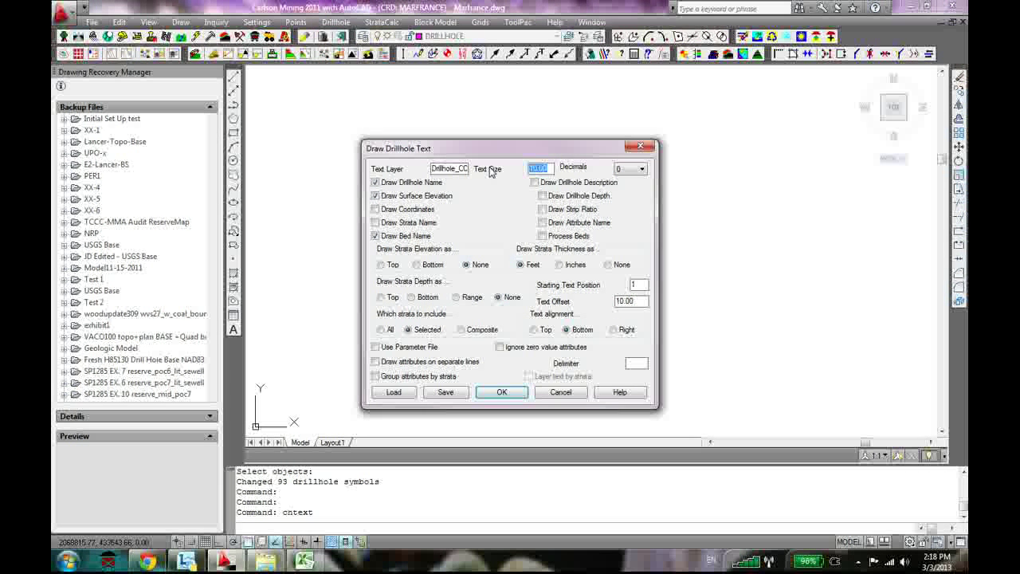
pyautogui.write('2')
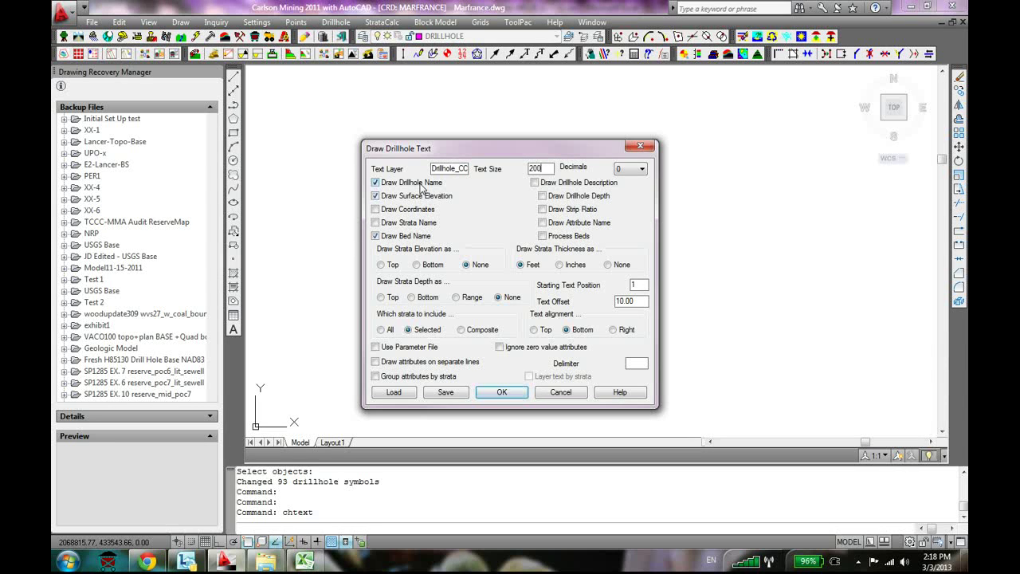
pyautogui.click(376, 195)
pyautogui.click(376, 236)
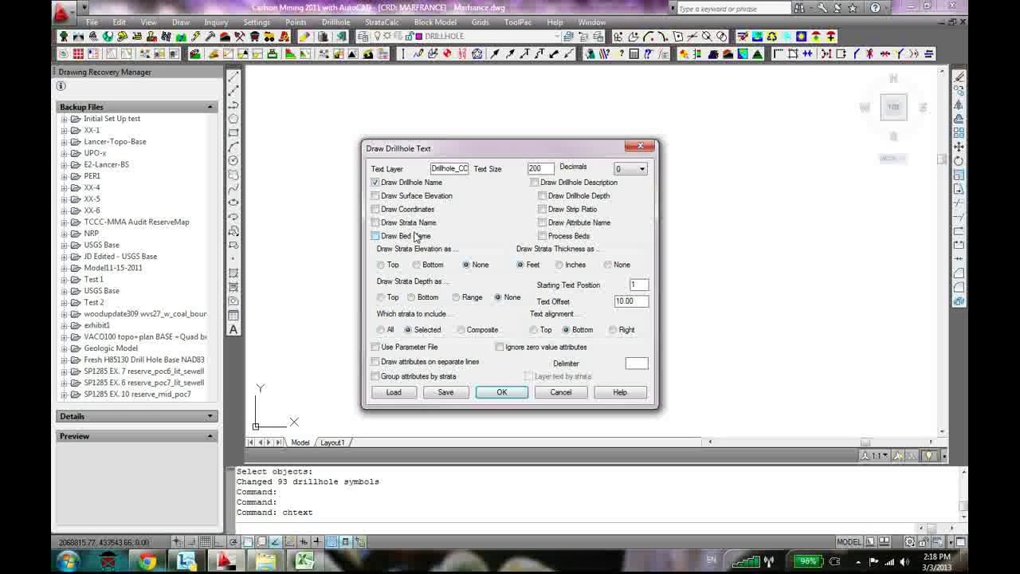
# Label all drillholes in the drawing using the configured text, with the strata selection cleared
pyautogui.click(502, 393)
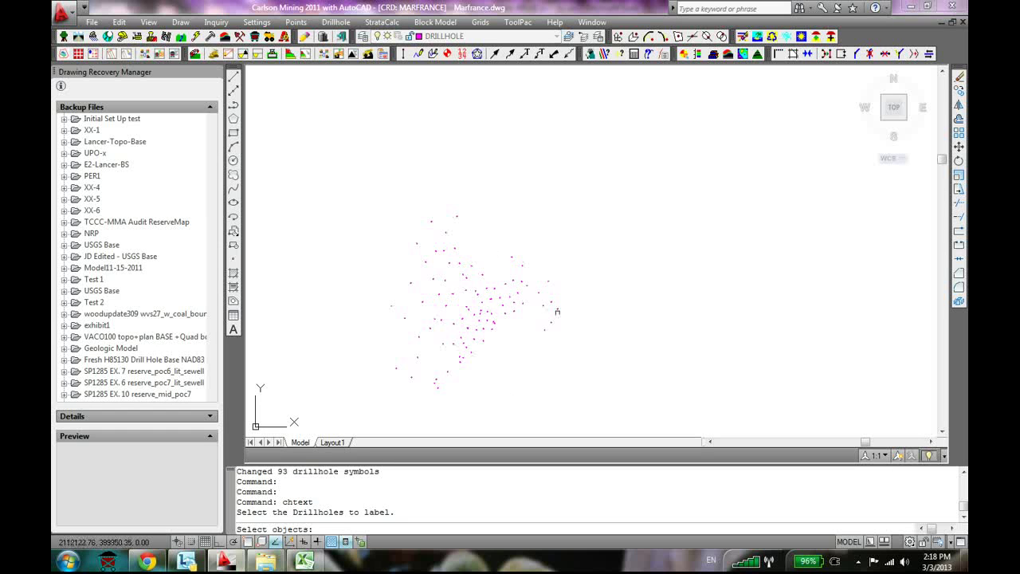
pyautogui.click(603, 157)
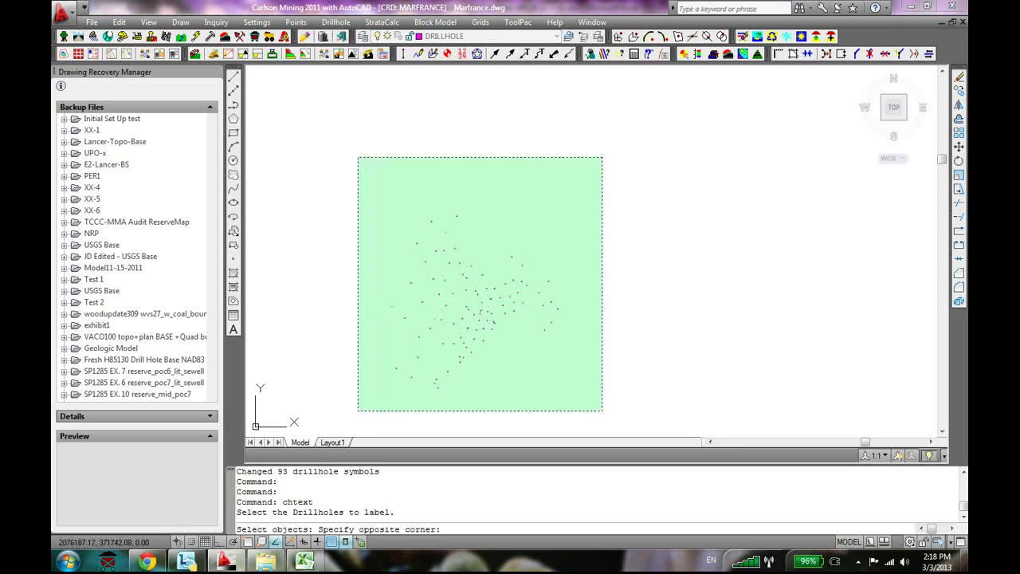
pyautogui.click(365, 411)
pyautogui.press('Return')
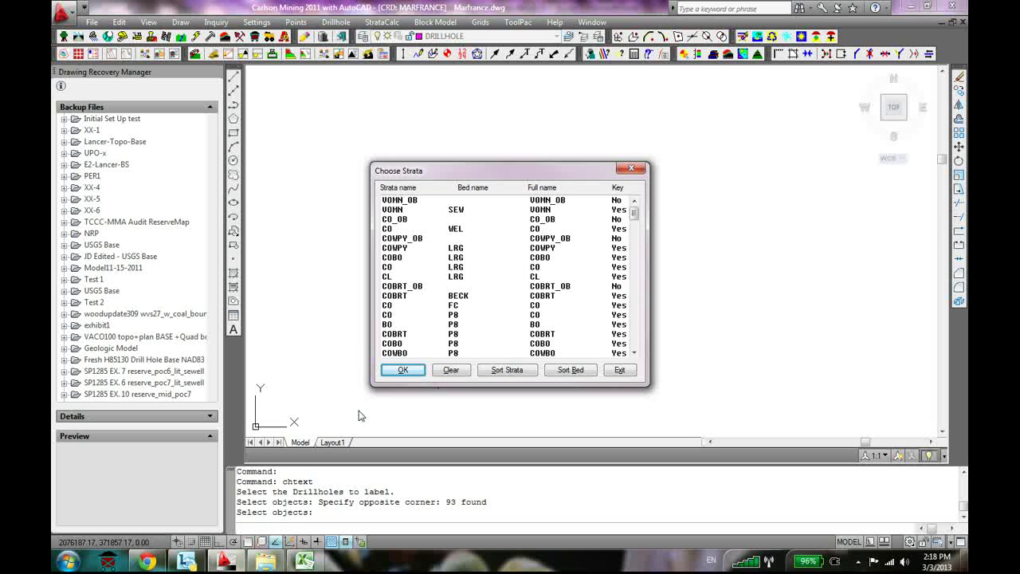
pyautogui.click(451, 371)
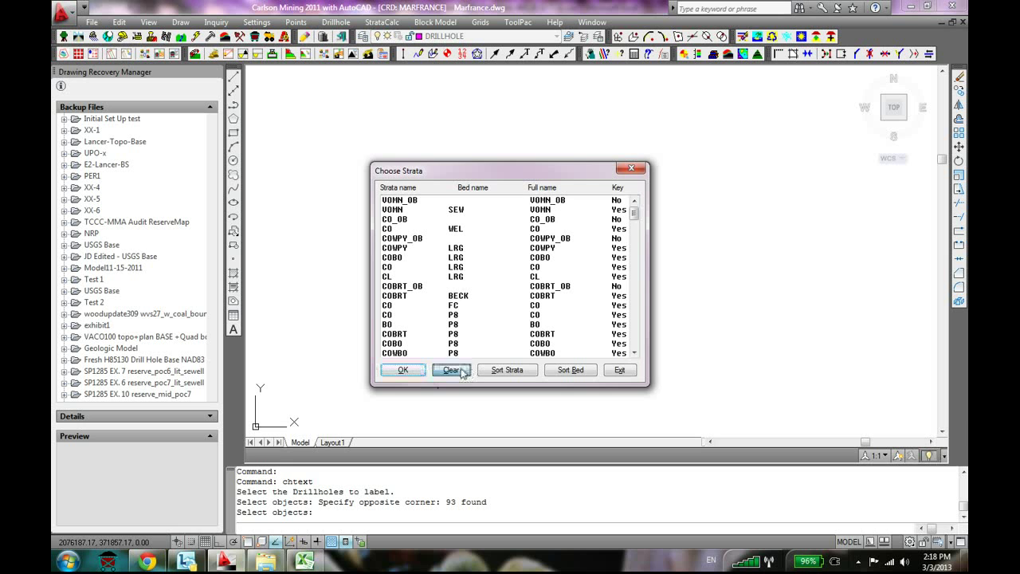
pyautogui.click(402, 370)
# Check the size and overlap of the drillhole name labels against their symbols, and undo the labels
pyautogui.scroll(7, 404, 370)
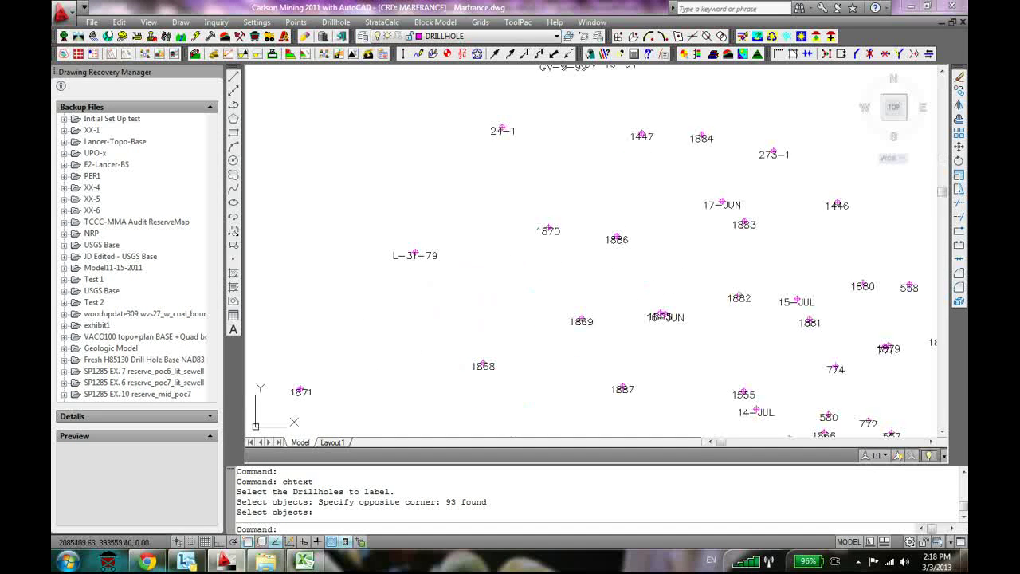
pyautogui.scroll(-3, 587, 273)
pyautogui.scroll(3, 586, 273)
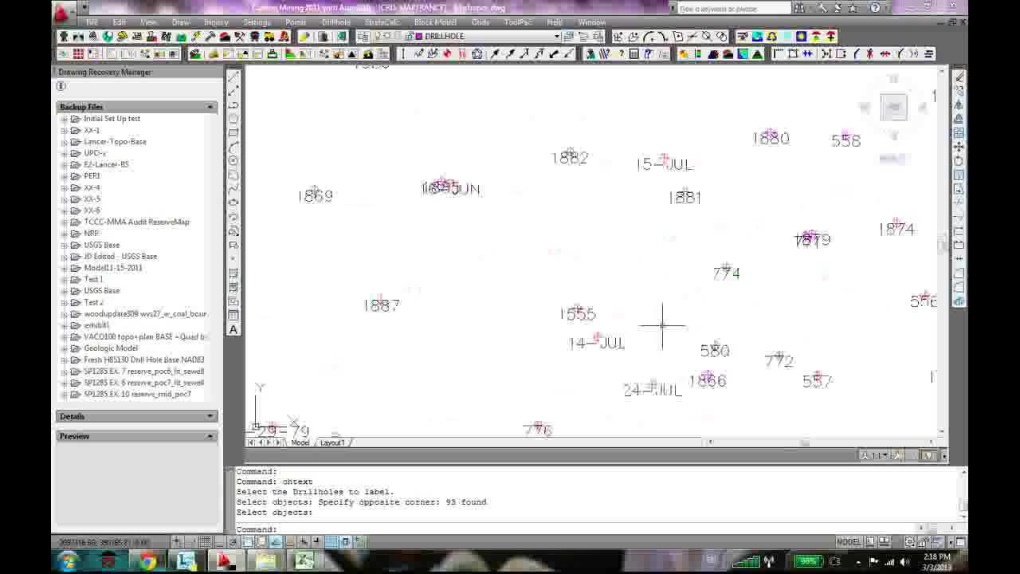
pyautogui.scroll(2, 474, 176)
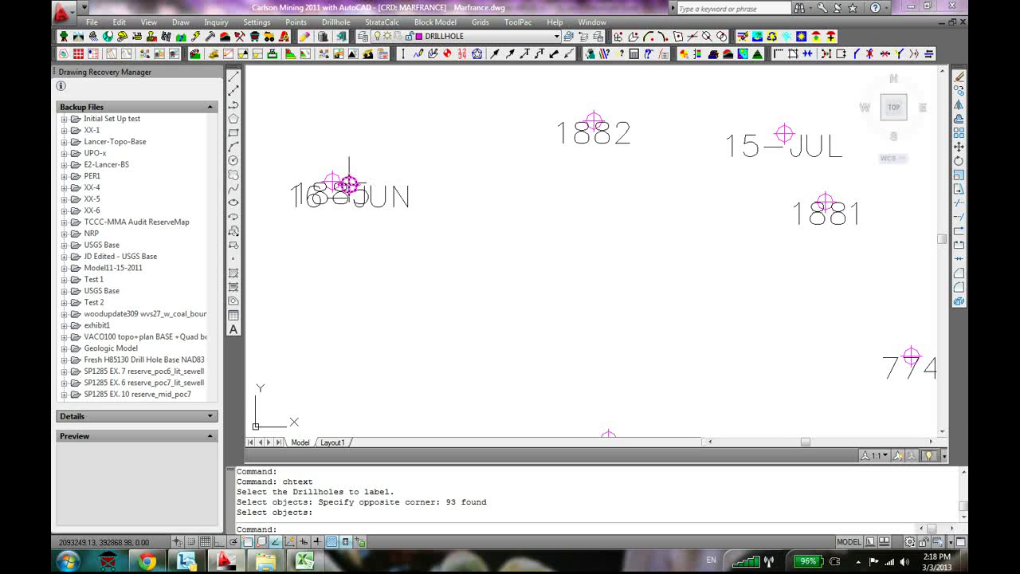
pyautogui.scroll(-6, 598, 191)
pyautogui.scroll(-1, 807, 270)
pyautogui.scroll(4, 631, 216)
pyautogui.scroll(-7, 603, 221)
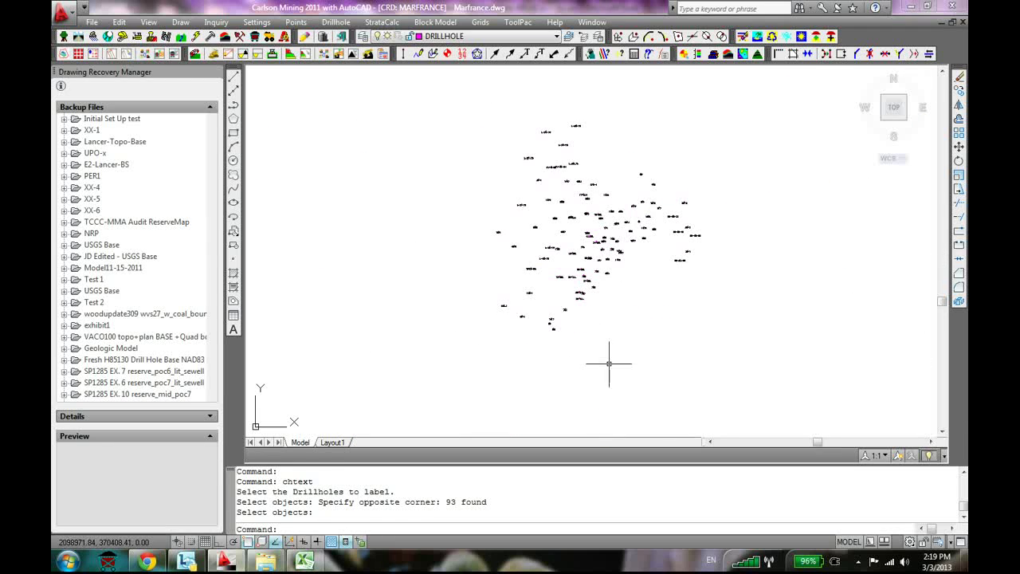
pyautogui.scroll(4, 611, 359)
pyautogui.scroll(-5, 598, 343)
pyautogui.hotkey('ctrl', 'z')
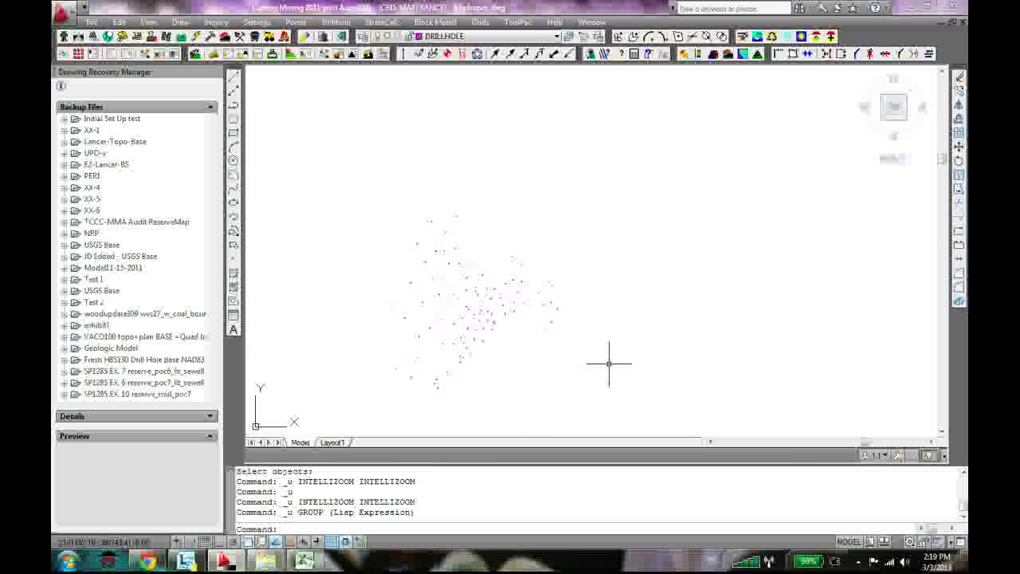
# Label all drillholes with their names using standard drillhole text at a text size of 50
pyautogui.write('CHTEXT')
pyautogui.press('Return')
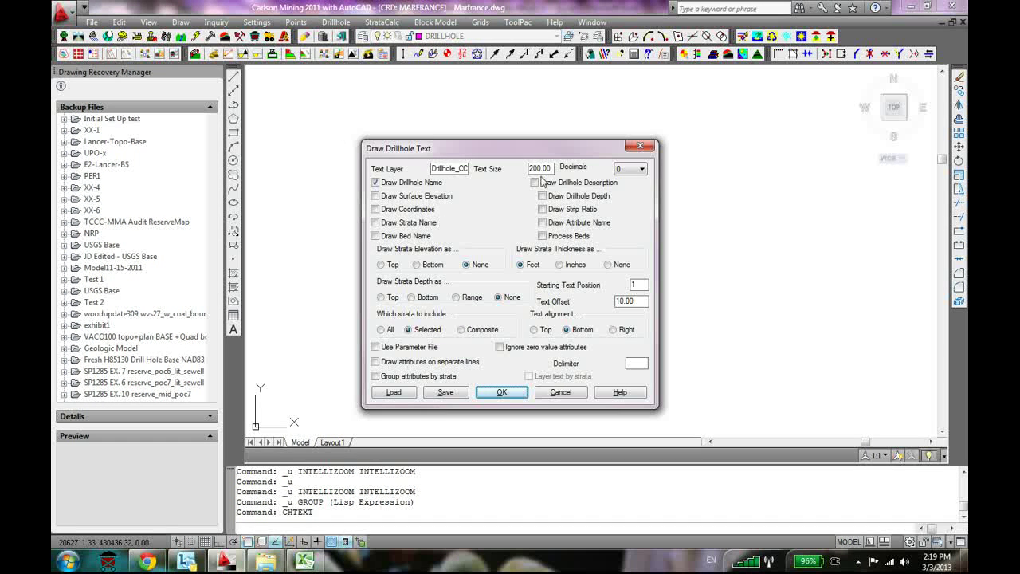
pyautogui.moveTo(544, 168); pyautogui.dragTo(501, 171)
pyautogui.write('50')
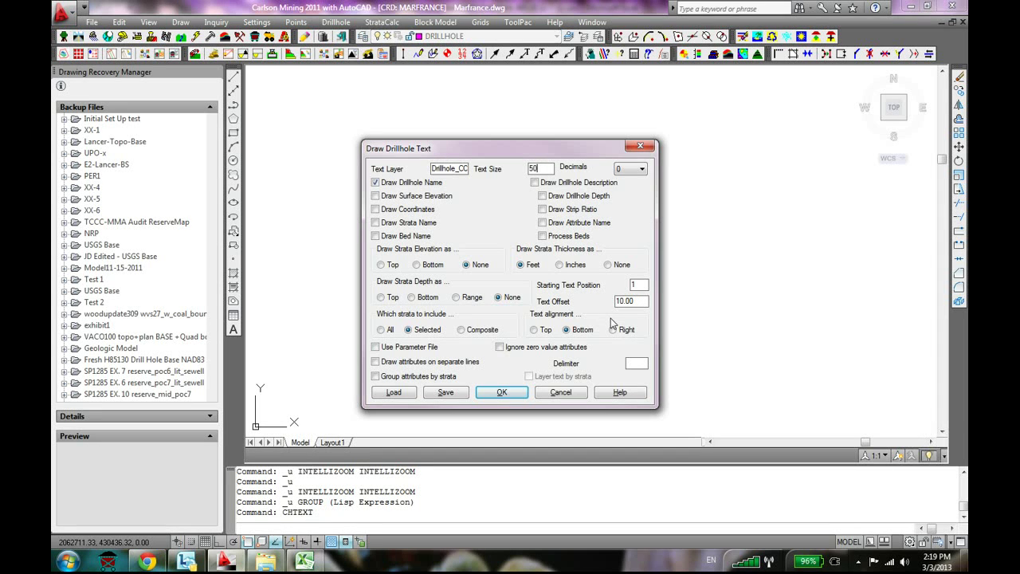
pyautogui.click(502, 393)
pyautogui.write('all')
pyautogui.press('Return')
pyautogui.press('Return')
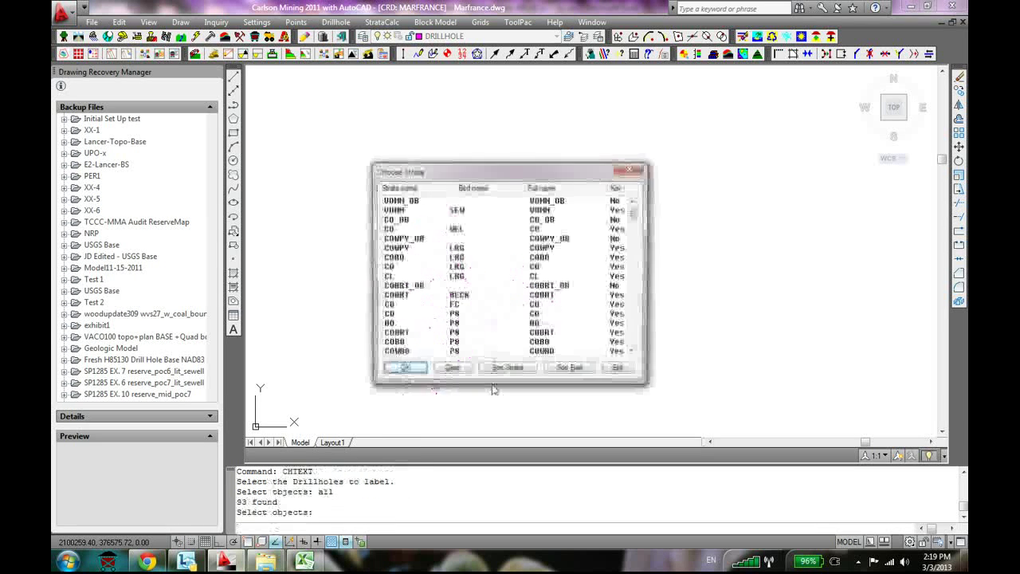
pyautogui.click(404, 372)
pyautogui.scroll(5, 455, 341)
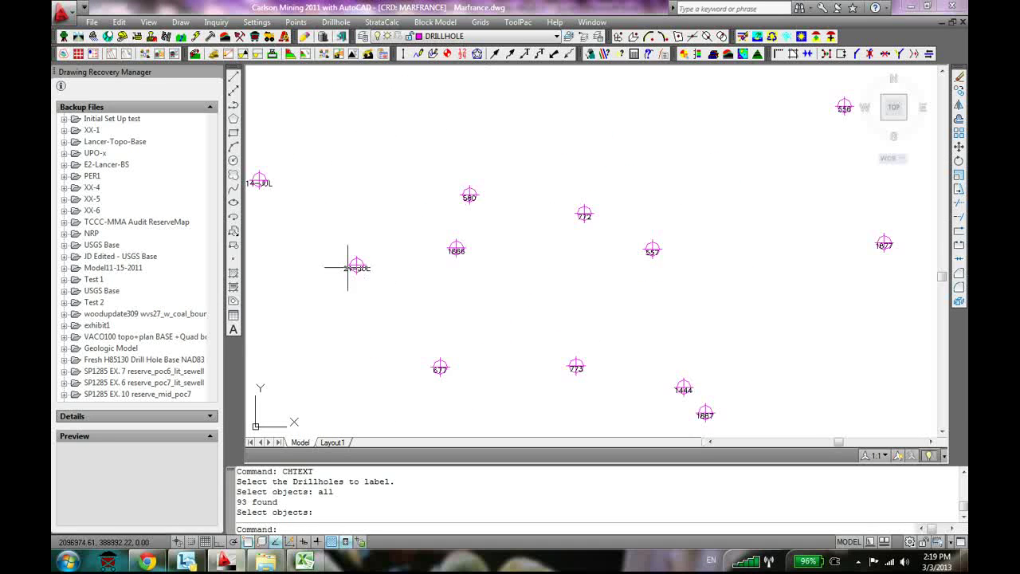
# Examine the drillhole name labels against their symbols, both up close and across the whole drillhole field
pyautogui.scroll(3, 353, 268)
pyautogui.scroll(5, 570, 231)
pyautogui.scroll(-6, 599, 151)
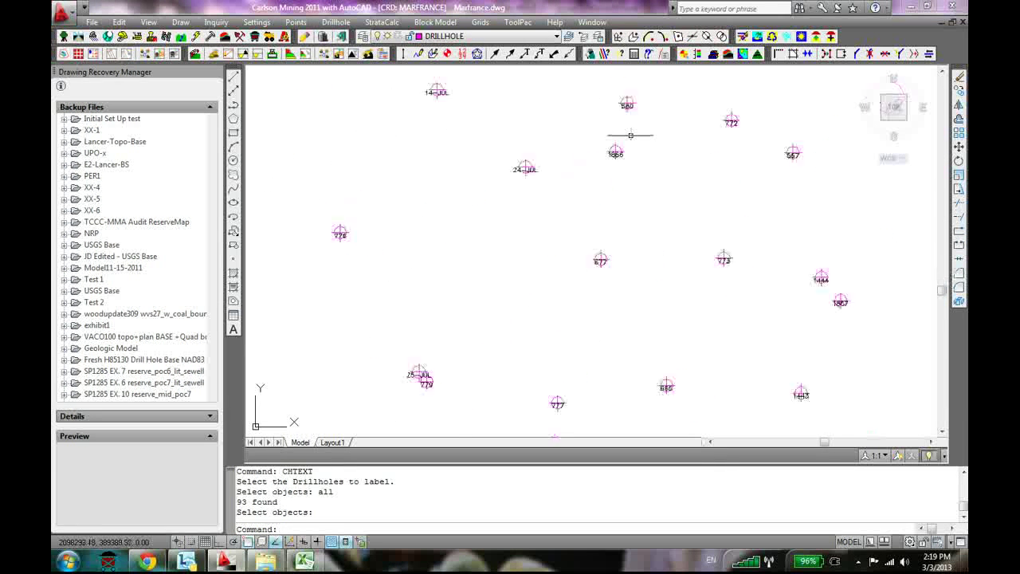
pyautogui.scroll(5, 620, 291)
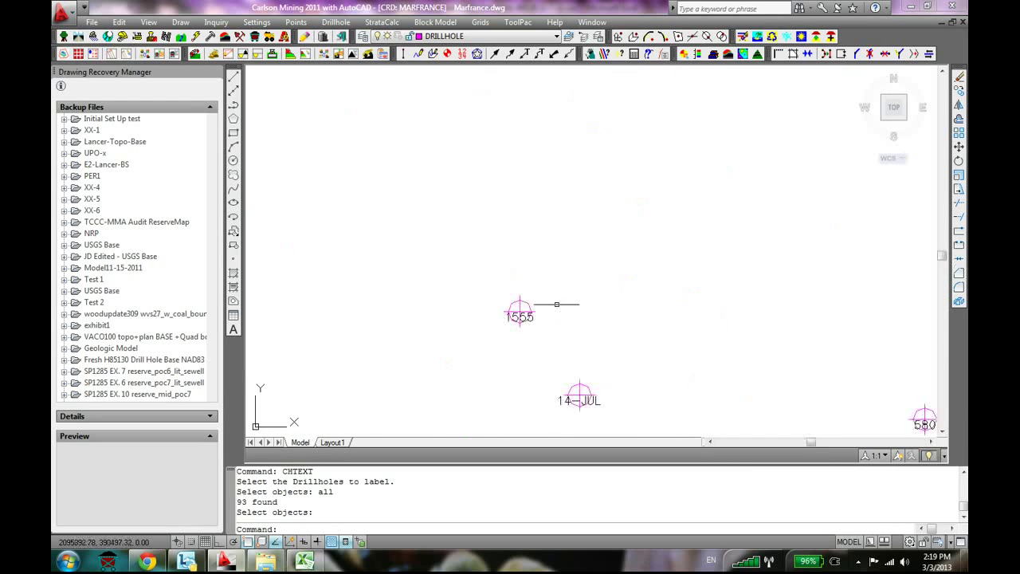
pyautogui.scroll(-8, 529, 241)
pyautogui.scroll(8, 511, 136)
pyautogui.scroll(-10, 614, 162)
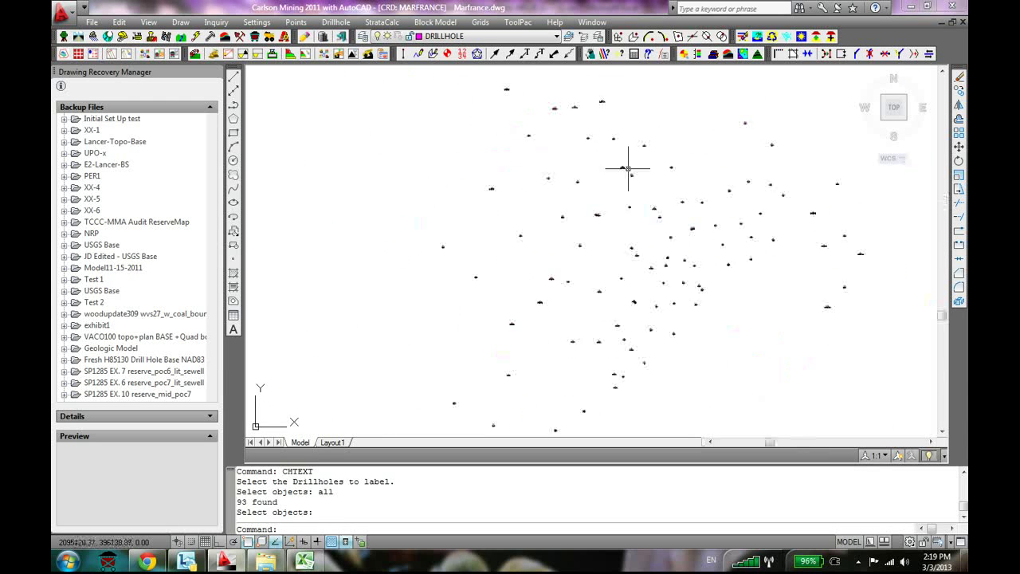
pyautogui.moveTo(729, 224); pyautogui.dragTo(655, 292, button='middle')
pyautogui.scroll(2, 686, 240)
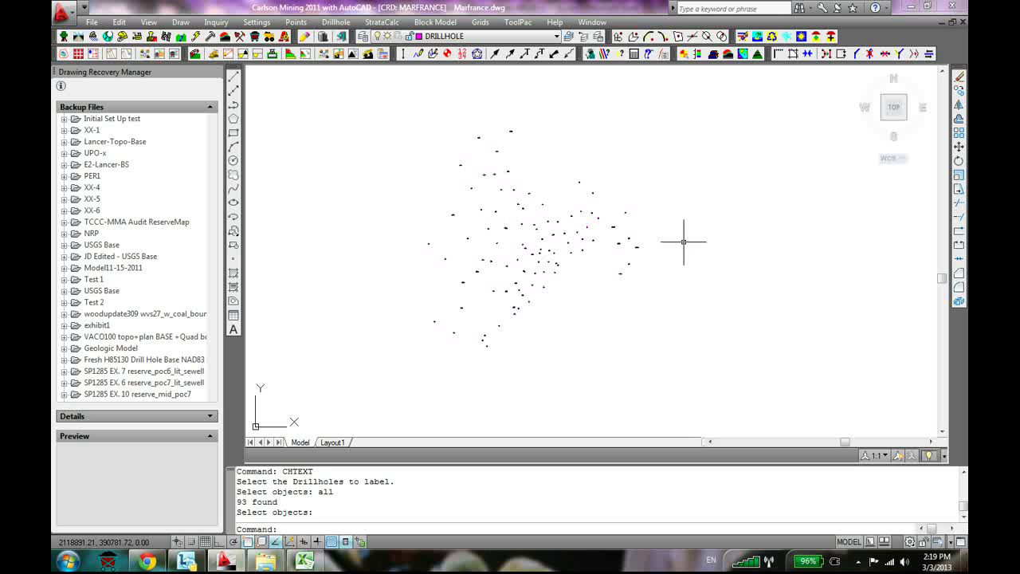
pyautogui.scroll(6, 656, 335)
pyautogui.scroll(-3, 287, 277)
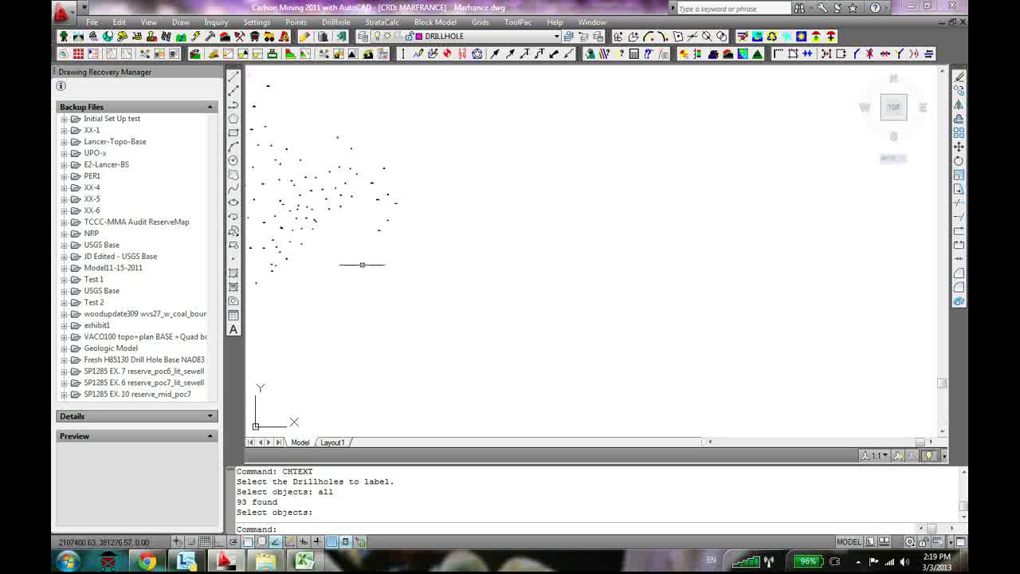
# Open the data of drillhole 12-JUL for editing and look through its strata list down to the deepest stratum
pyautogui.scroll(5, 274, 248)
pyautogui.scroll(2, 454, 244)
pyautogui.scroll(-3, 586, 289)
pyautogui.scroll(5, 601, 265)
pyautogui.scroll(2, 571, 254)
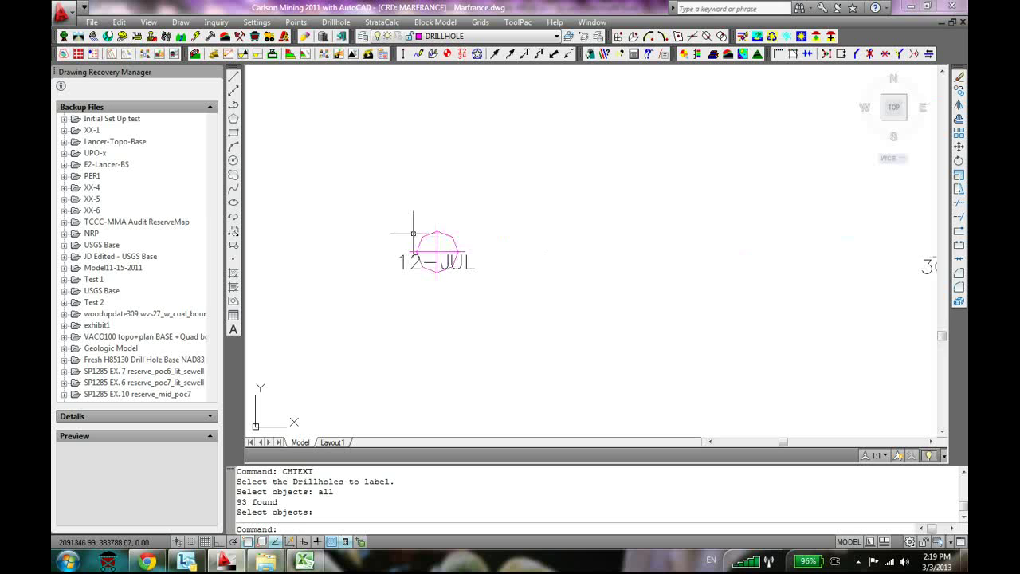
pyautogui.doubleClick(436, 256)
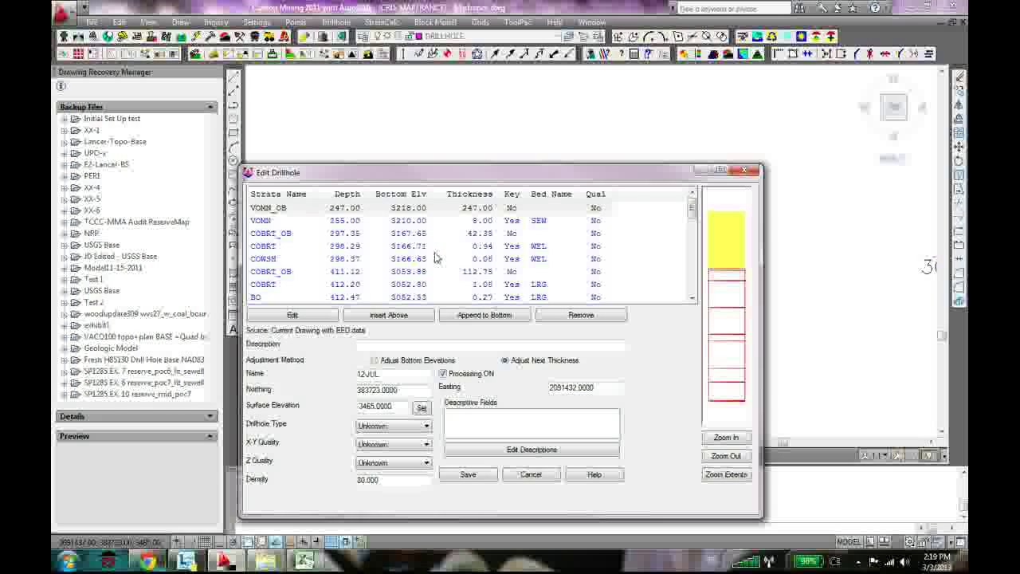
pyautogui.click(693, 298)
pyautogui.click(693, 298)
pyautogui.click(693, 298)
pyautogui.moveTo(694, 216); pyautogui.dragTo(696, 287)
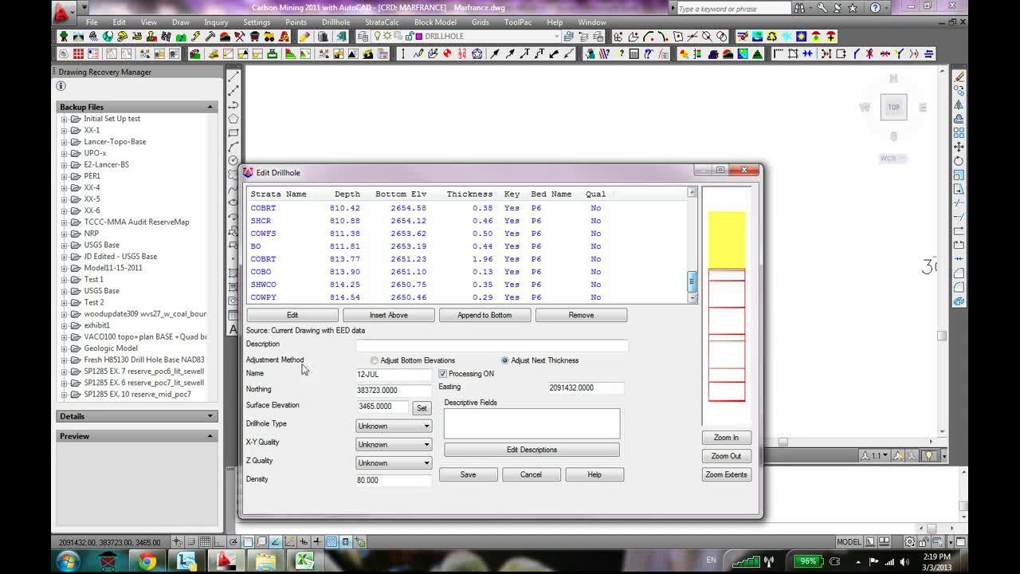
# Inspect the COBRT_OB non-key stratum above bed P6 and review the strata list from the surface to the last entry
pyautogui.click(276, 298)
pyautogui.scroll(5, 316, 283)
pyautogui.scroll(-1, 316, 283)
pyautogui.click(285, 274)
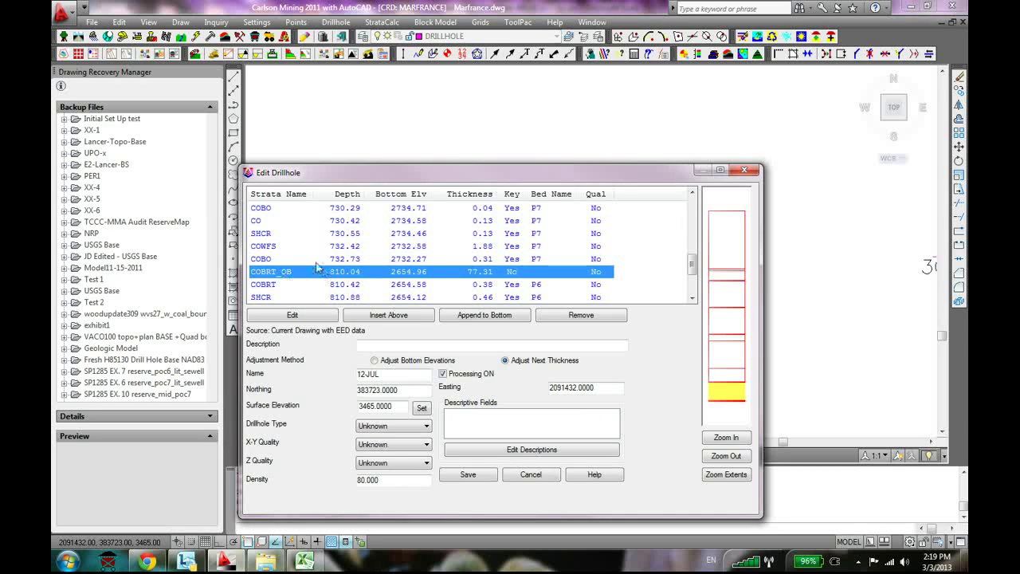
pyautogui.scroll(-2, 317, 267)
pyautogui.scroll(15, 316, 267)
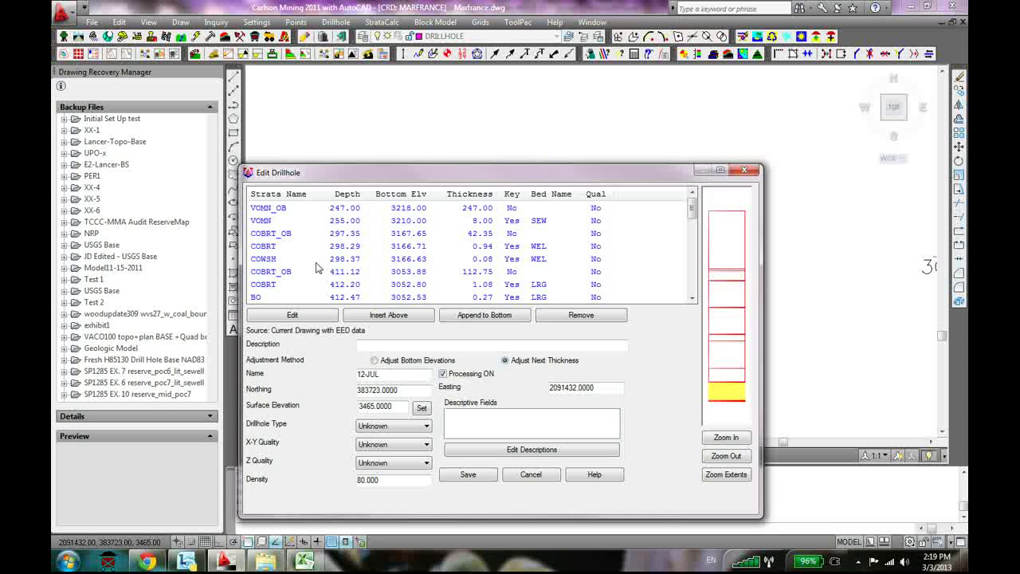
pyautogui.scroll(-15, 403, 288)
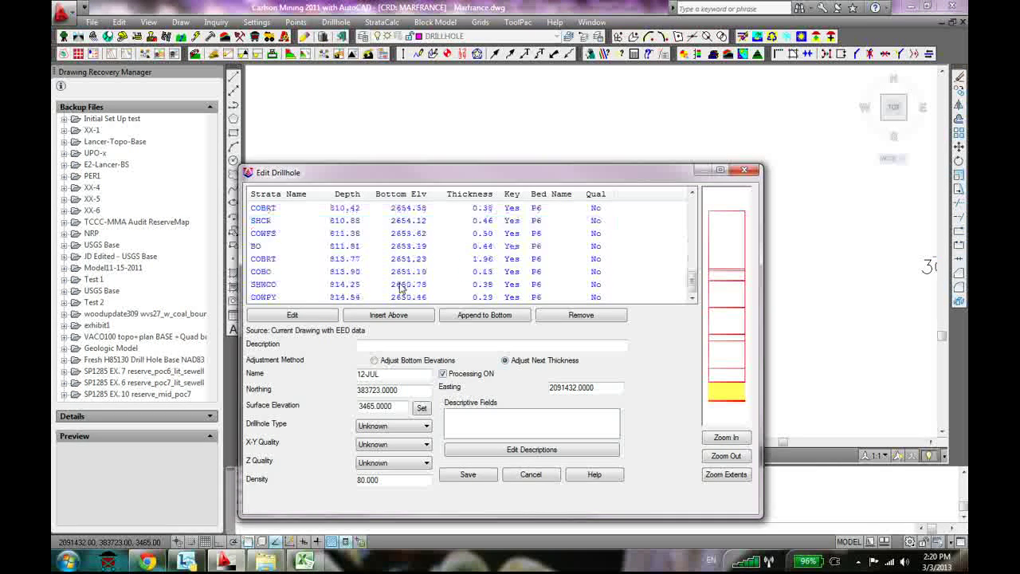
# Inspect the key strata of bed P6 one by one, from COWPY upward to the uppermost COBRT
pyautogui.click(586, 297)
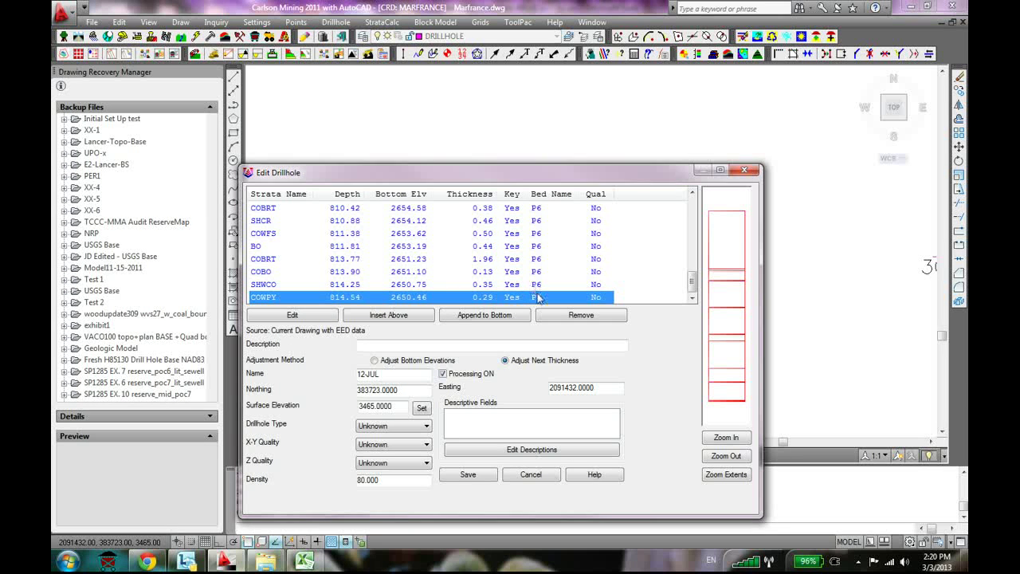
pyautogui.click(275, 291)
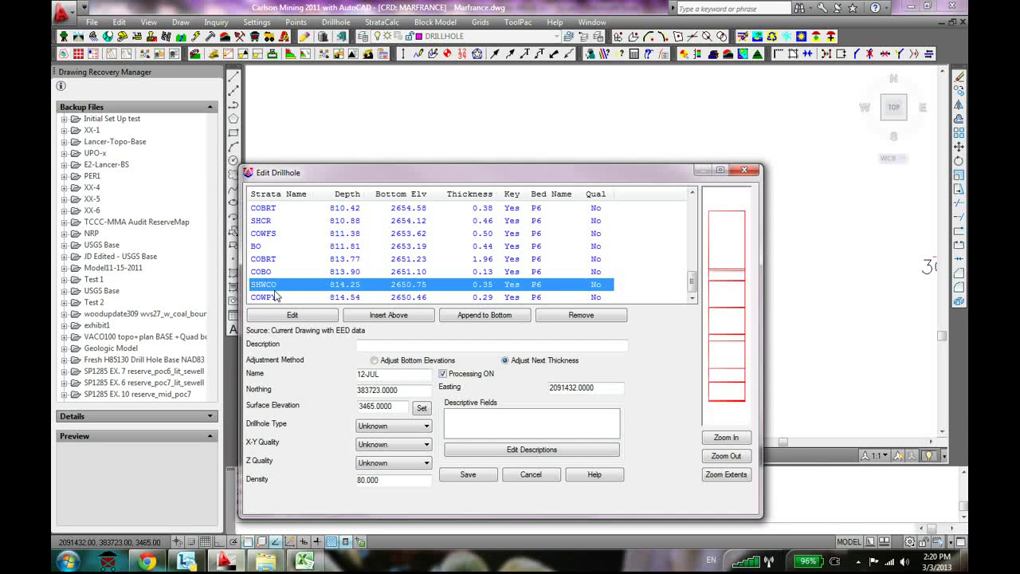
pyautogui.click(274, 272)
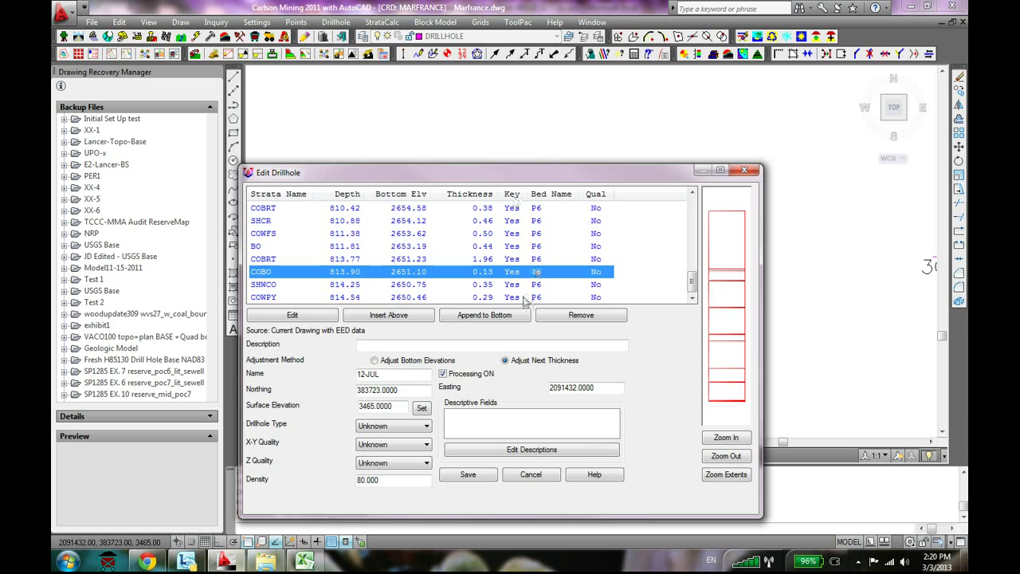
pyautogui.click(286, 260)
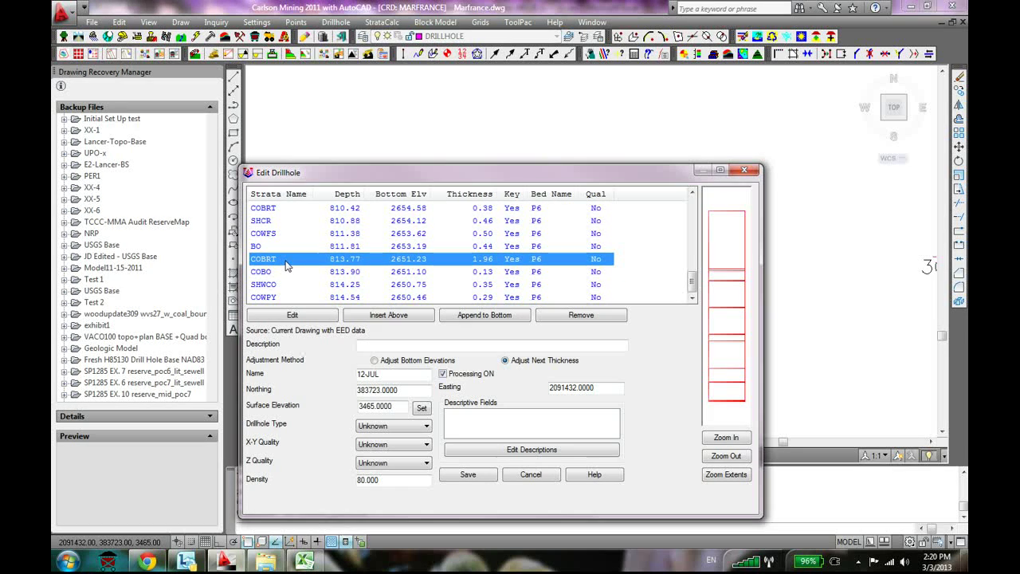
pyautogui.click(279, 246)
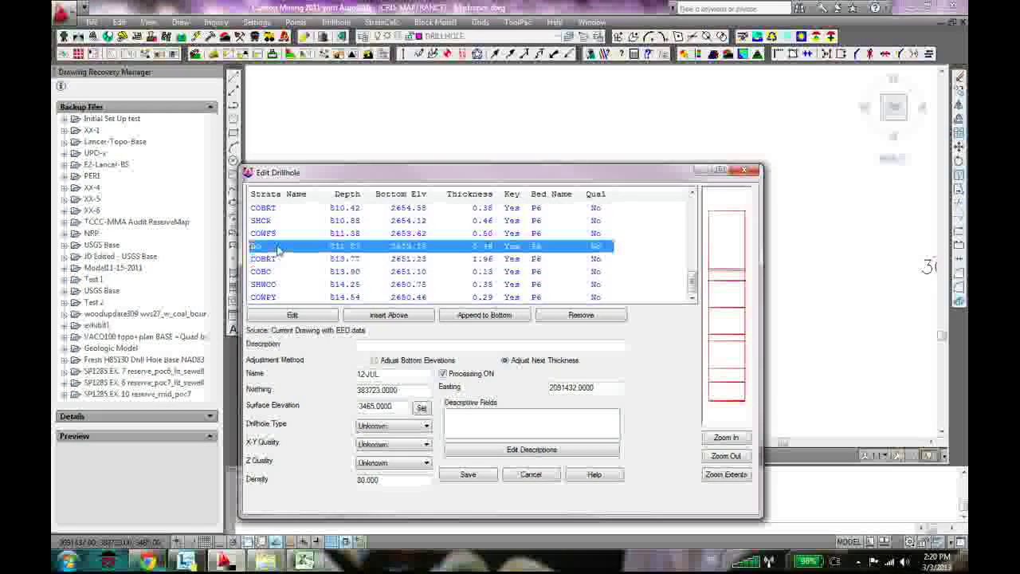
pyautogui.click(278, 233)
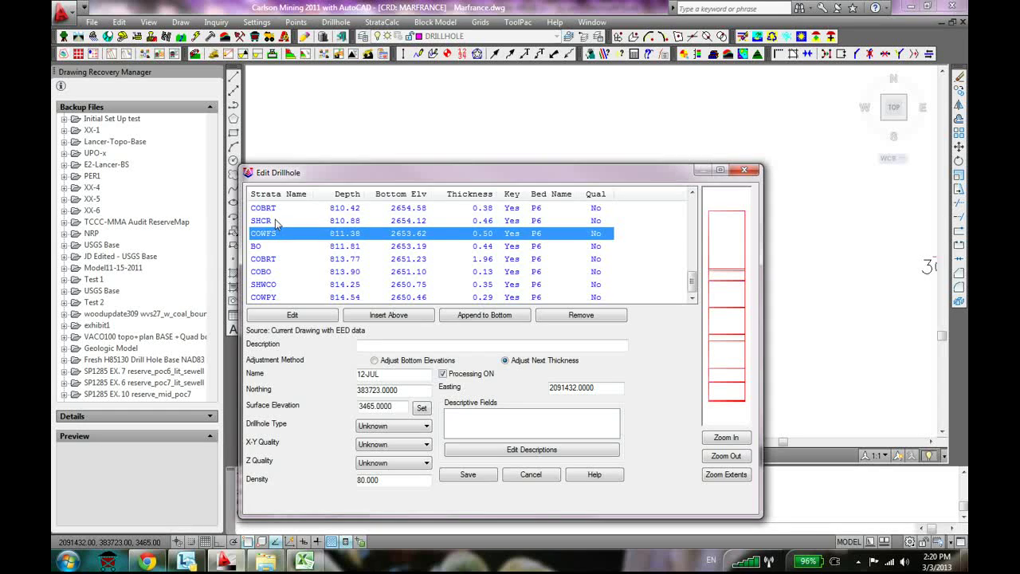
pyautogui.click(276, 222)
pyautogui.scroll(2, 317, 262)
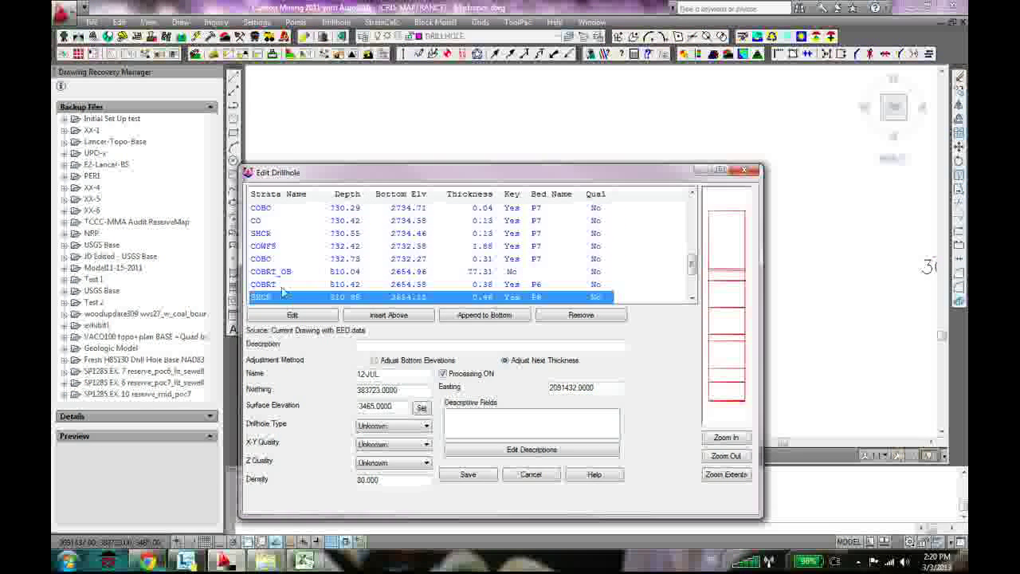
pyautogui.click(286, 285)
pyautogui.scroll(-2, 539, 288)
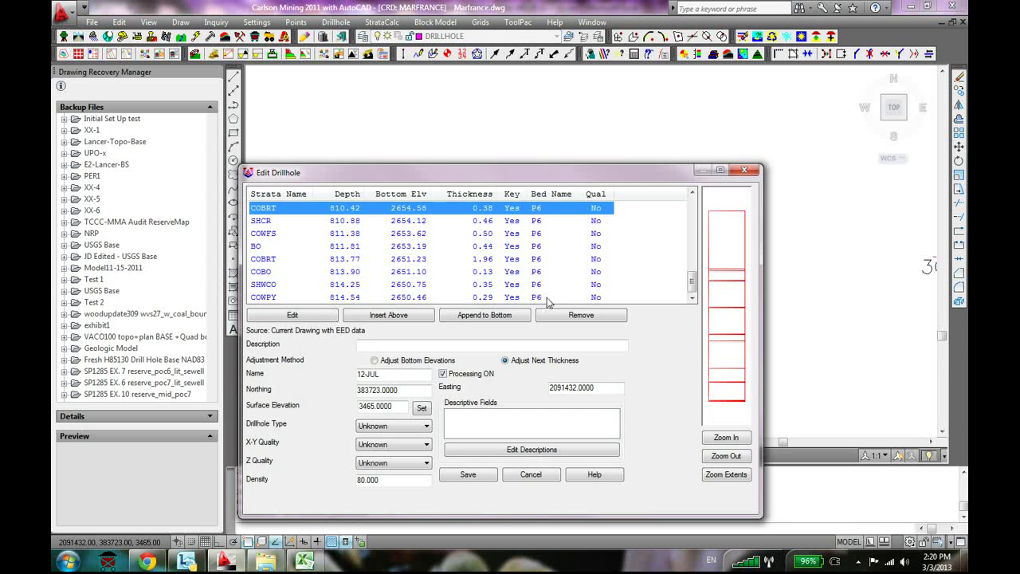
# Examine the transition between beds P7 and P6, including the COBO key stratum and the COBRT_OB overburden between them
pyautogui.scroll(2, 547, 301)
pyautogui.scroll(-2, 548, 301)
pyautogui.scroll(1, 548, 262)
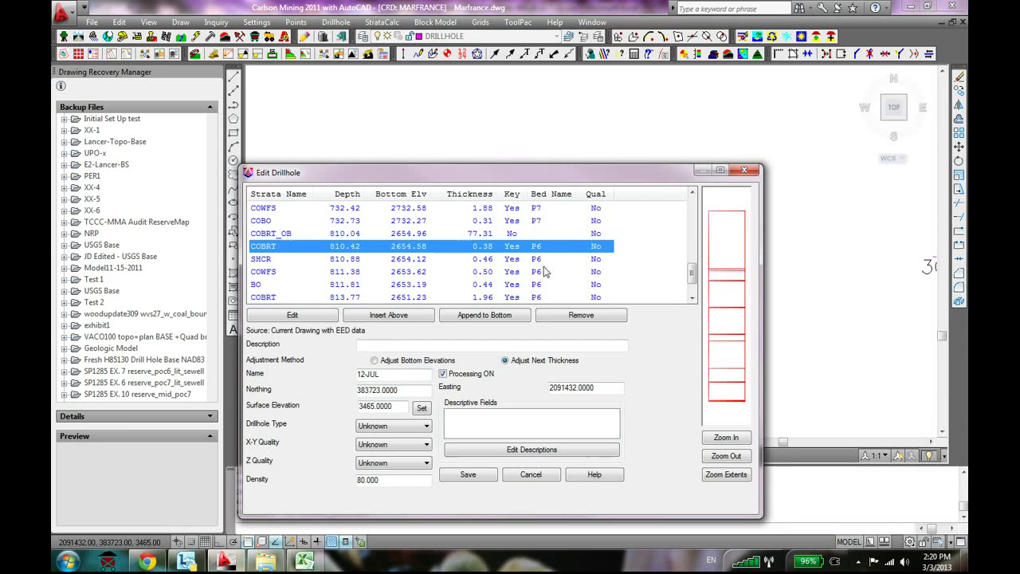
pyautogui.click(532, 222)
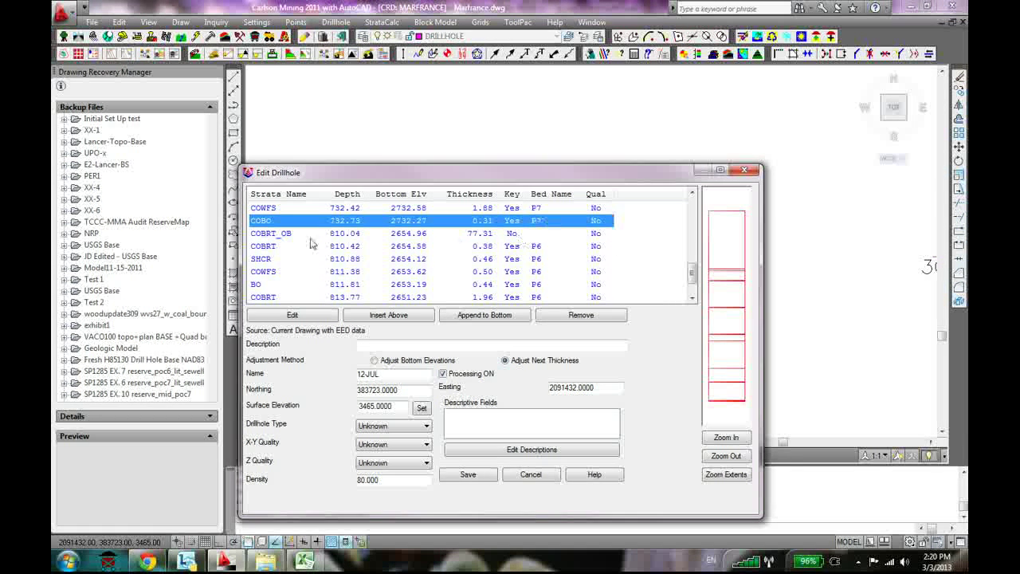
pyautogui.click(256, 238)
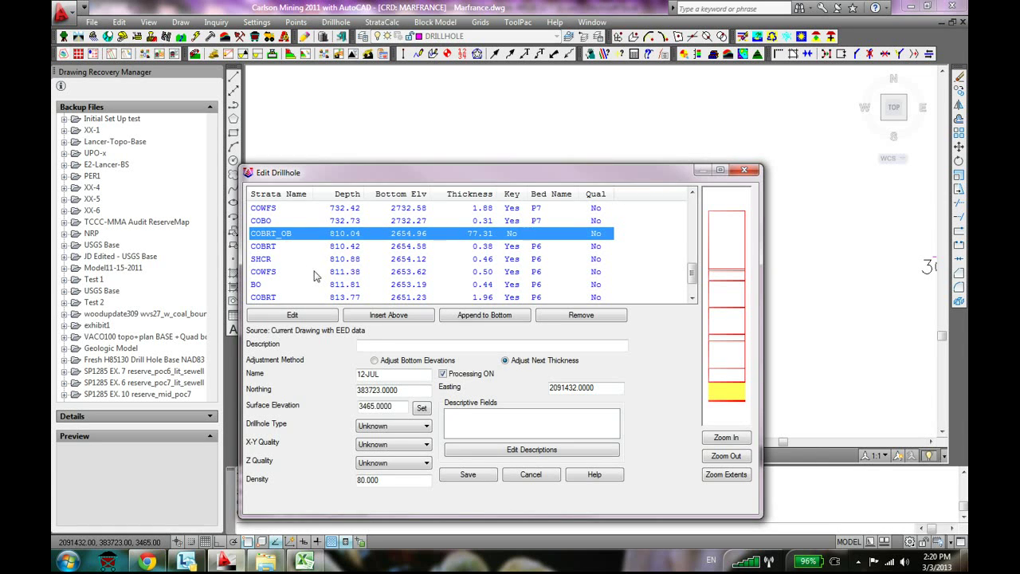
pyautogui.scroll(1, 275, 256)
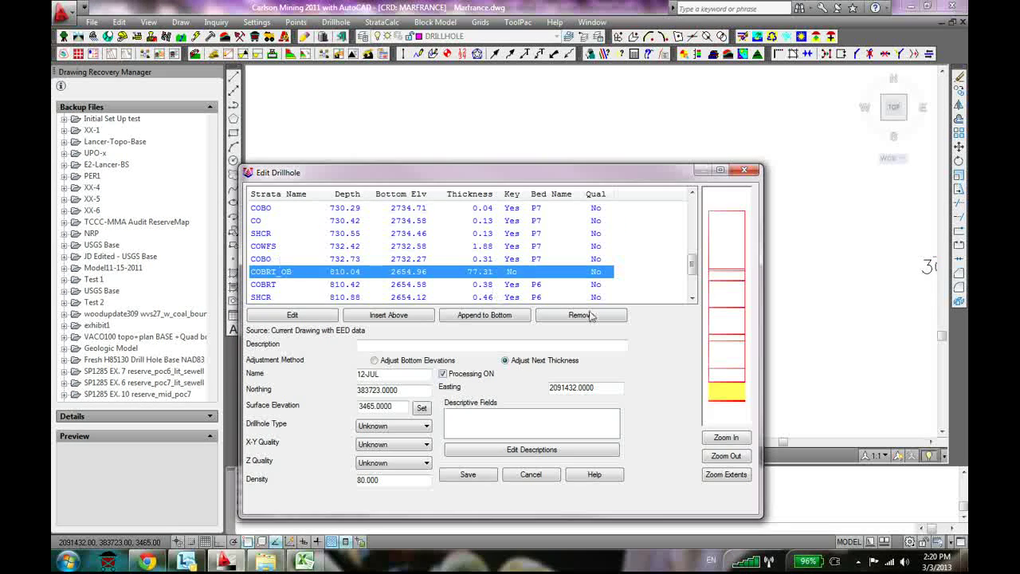
pyautogui.scroll(1, 517, 274)
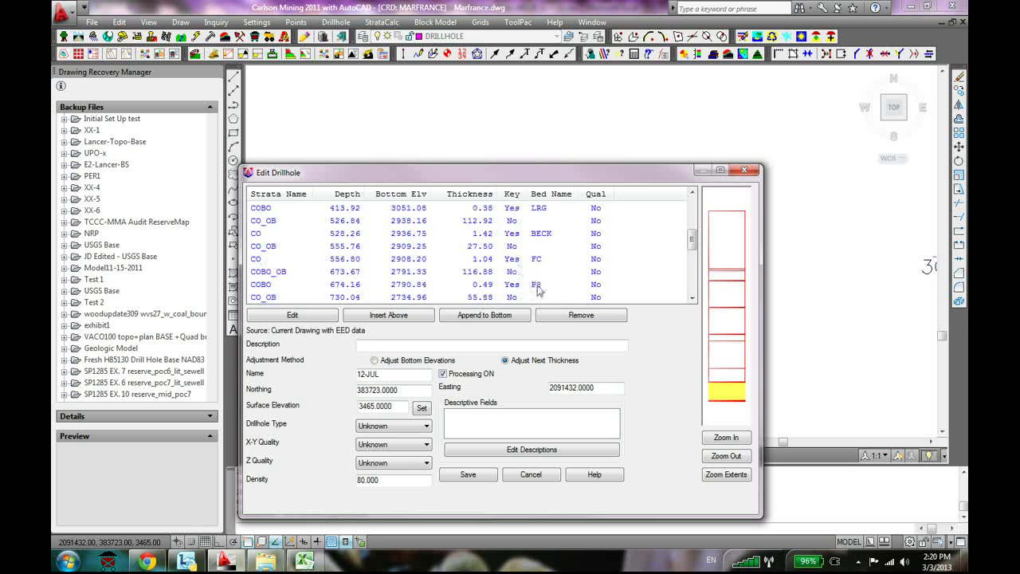
# Inspect the key strata and their overburden intervals from bed P7 up past P8, FC and BECK, then close the drillhole data without saving
pyautogui.moveTo(531, 234)
pyautogui.mouseDown()
pyautogui.moveTo(525, 298)
pyautogui.moveTo(514, 235)
pyautogui.mouseUp()
pyautogui.scroll(1, 516, 262)
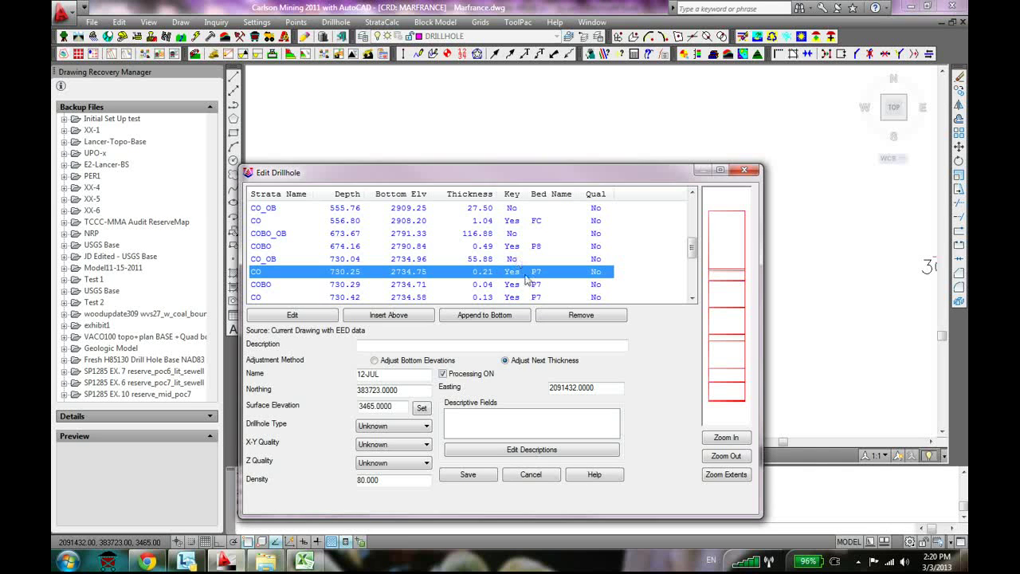
pyautogui.click(502, 259)
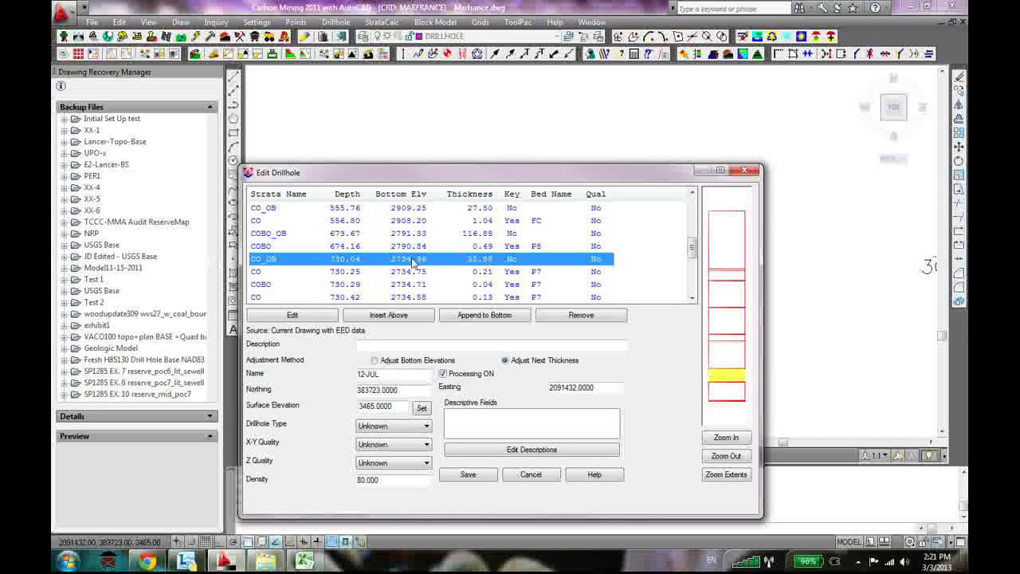
pyautogui.click(519, 247)
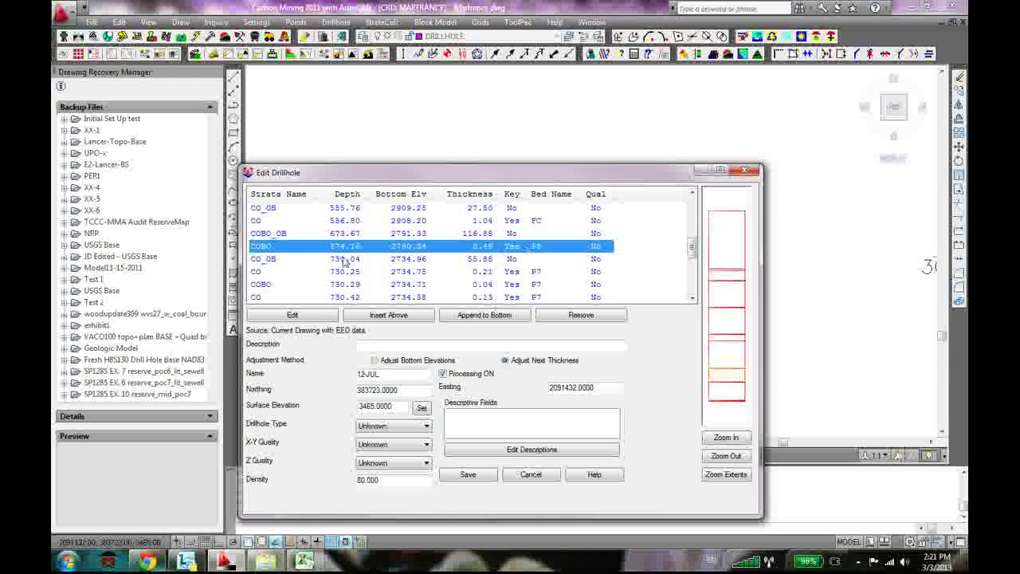
pyautogui.click(403, 235)
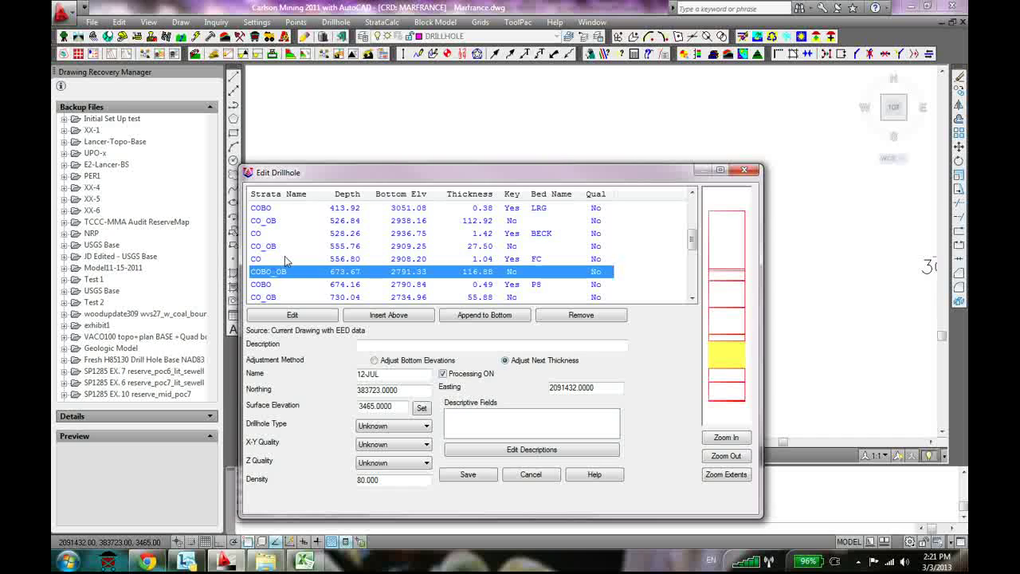
pyautogui.click(284, 258)
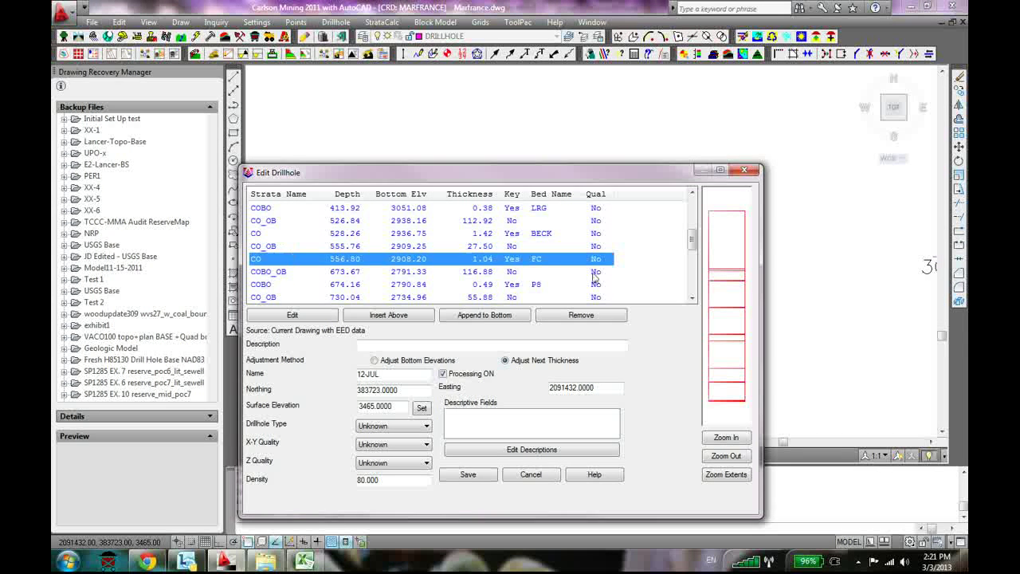
pyautogui.click(486, 248)
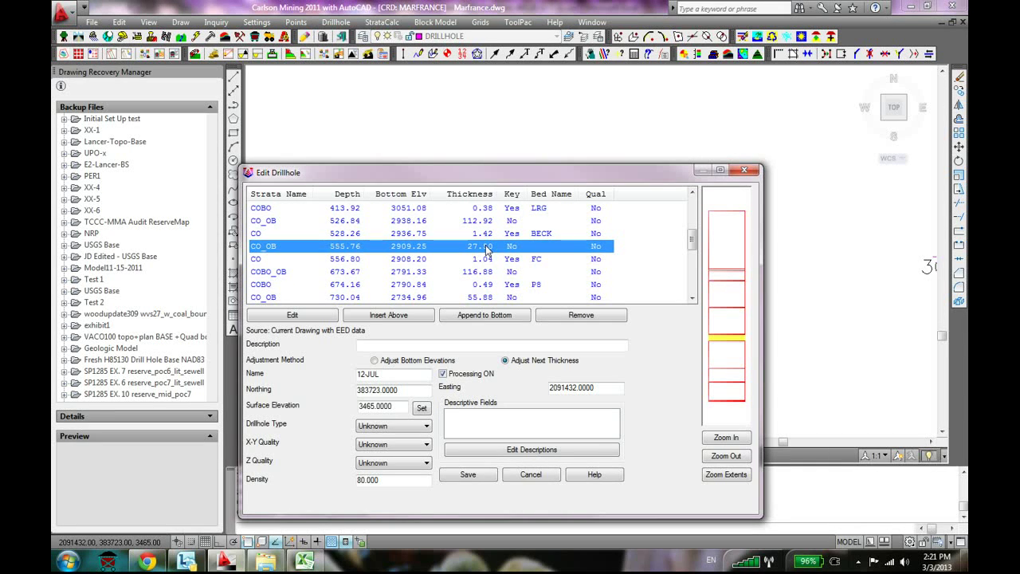
pyautogui.click(539, 235)
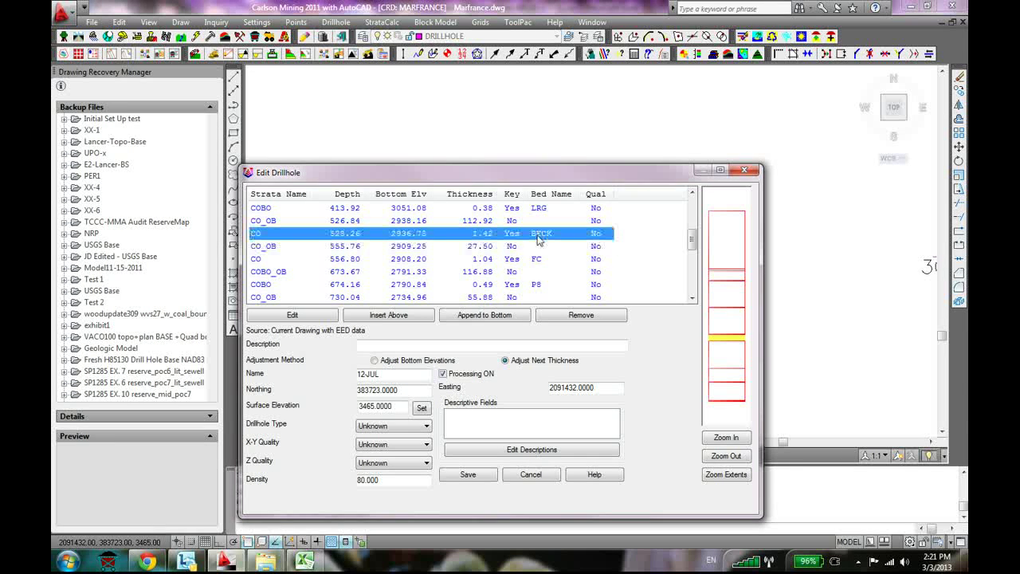
pyautogui.click(327, 223)
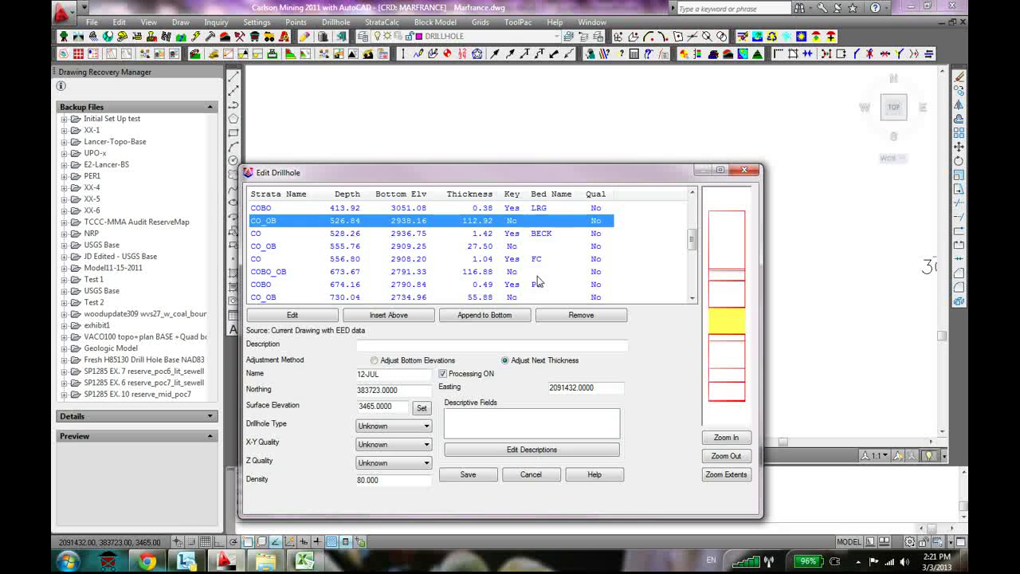
pyautogui.scroll(-10, 537, 283)
pyautogui.scroll(5, 537, 283)
pyautogui.click(748, 170)
# Erase all the drillhole symbols and name labels from the drawing
pyautogui.click(519, 292)
pyautogui.scroll(-8, 518, 293)
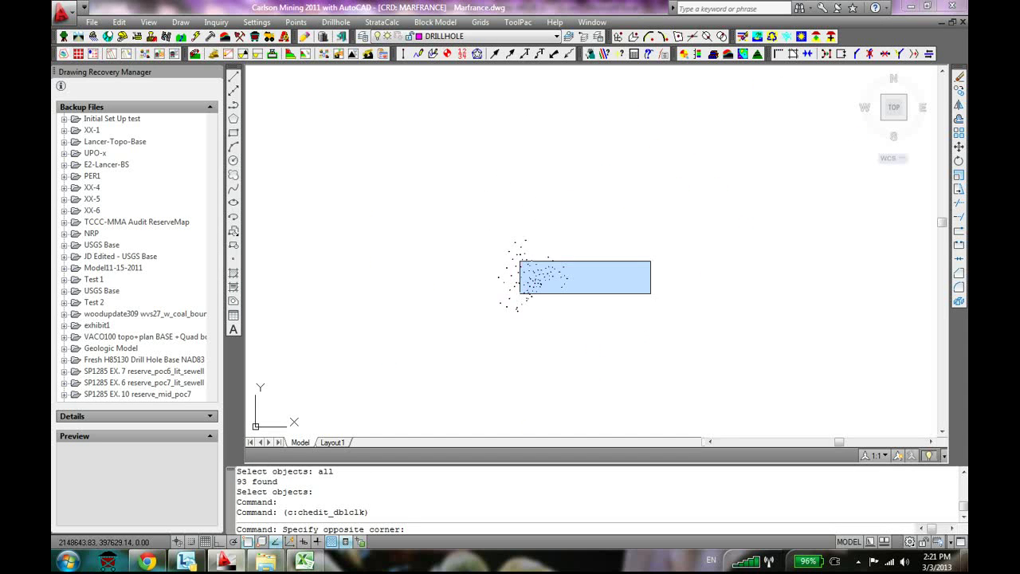
pyautogui.click(665, 224)
pyautogui.click(633, 187)
pyautogui.click(456, 353)
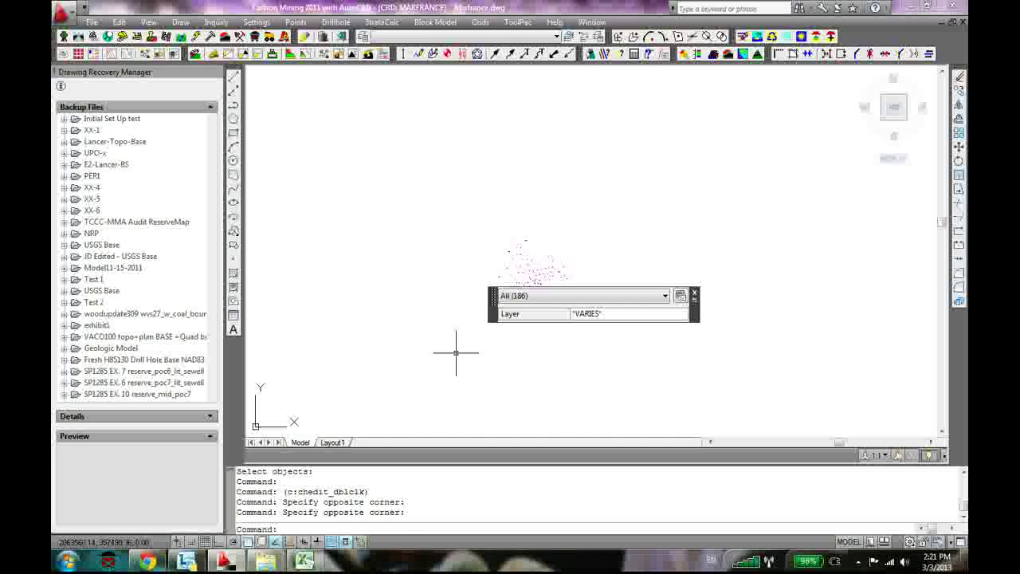
pyautogui.press('Delete')
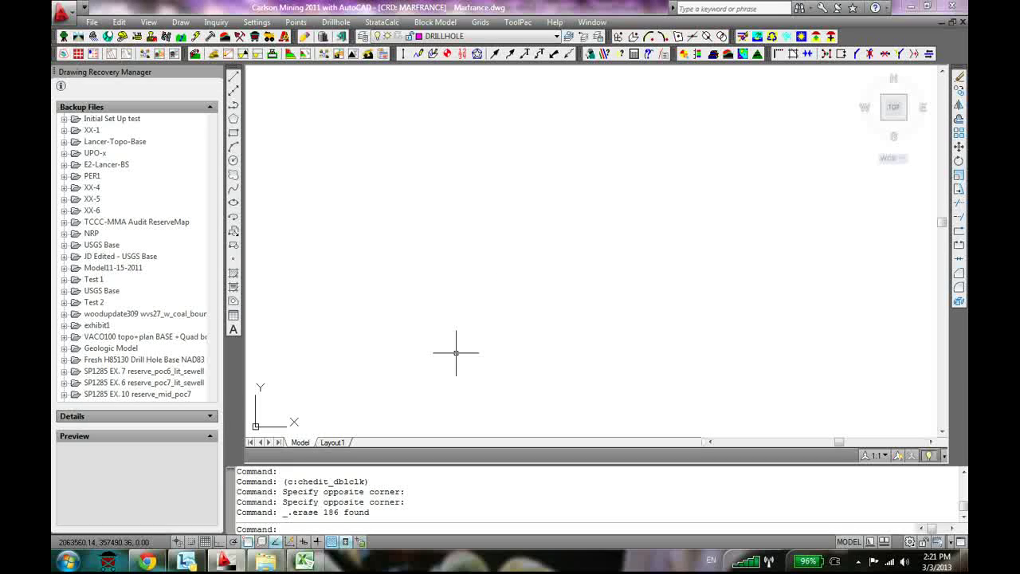
# Import drillholes from the single text file J40134 Marfrance SurvCADD Data from J40128 12-7-11.csv, adding only key strata and avoiding duplicate strata names
pyautogui.click(336, 22)
pyautogui.moveTo(380, 158)
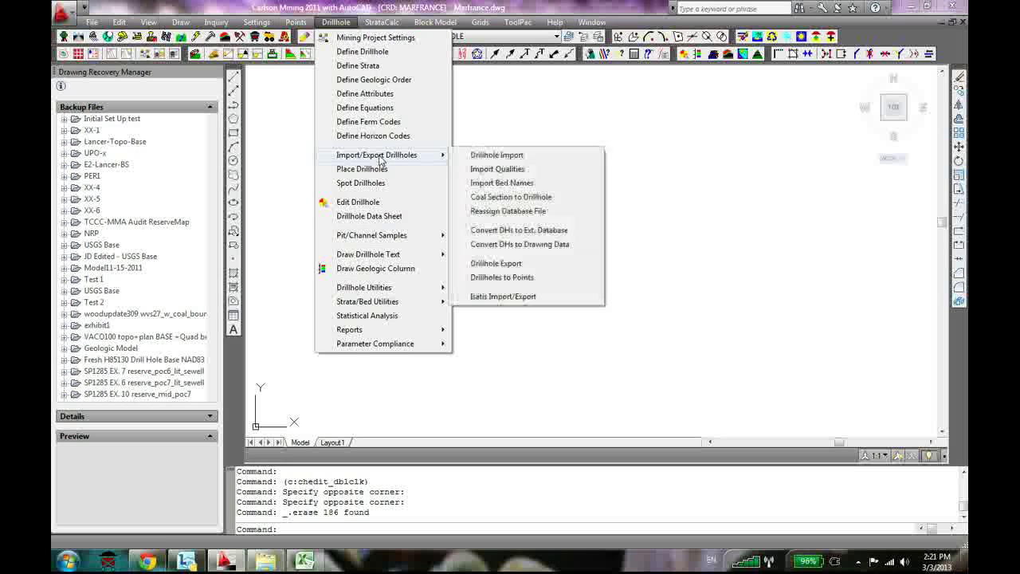
pyautogui.click(523, 156)
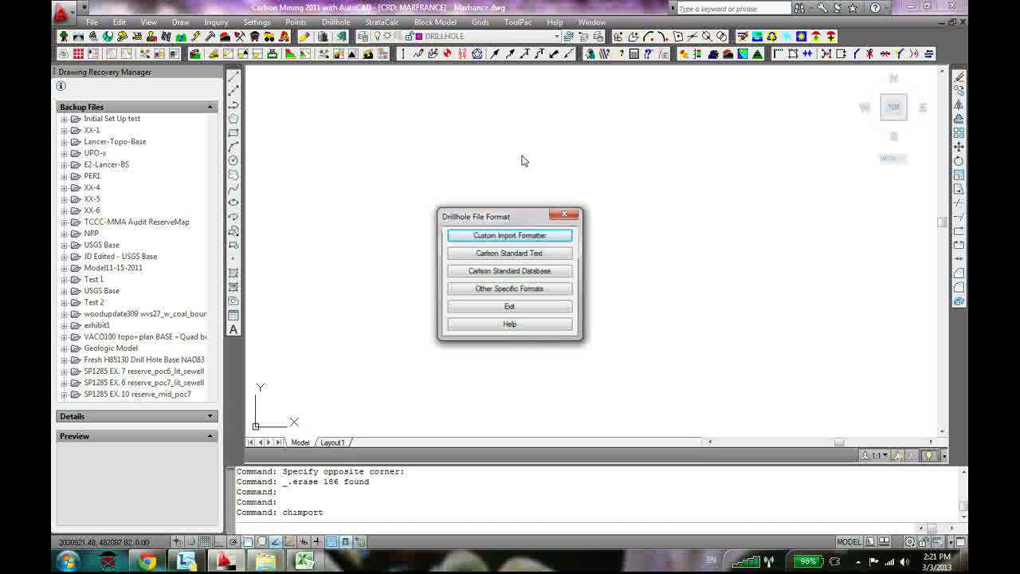
pyautogui.click(509, 252)
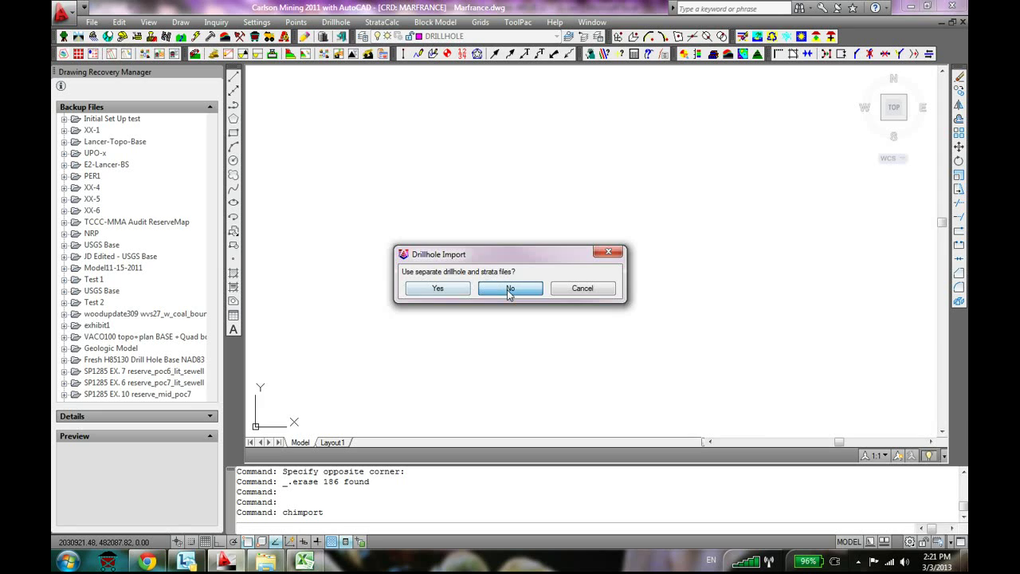
pyautogui.click(510, 288)
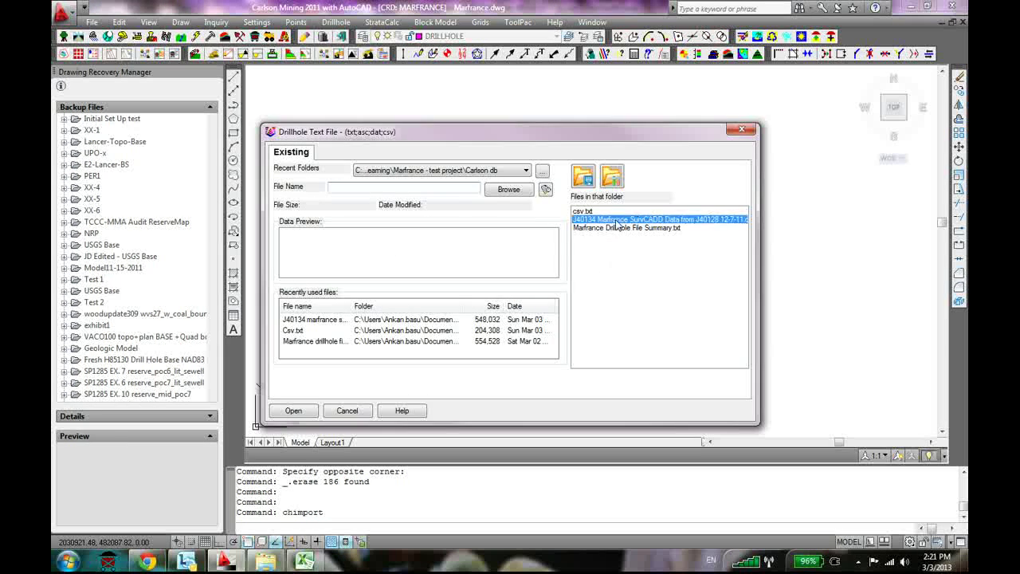
pyautogui.click(630, 220)
pyautogui.click(293, 411)
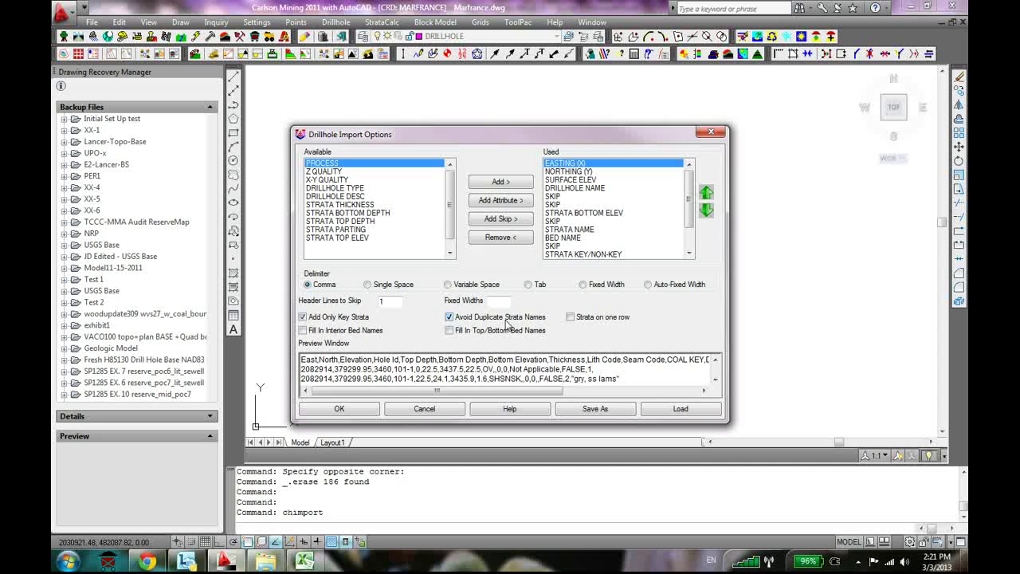
pyautogui.click(346, 408)
pyautogui.moveTo(497, 303)
pyautogui.mouseDown(button='middle')
pyautogui.moveTo(353, 257)
pyautogui.moveTo(561, 331)
pyautogui.mouseUp(button='middle')
pyautogui.scroll(8, 376, 273)
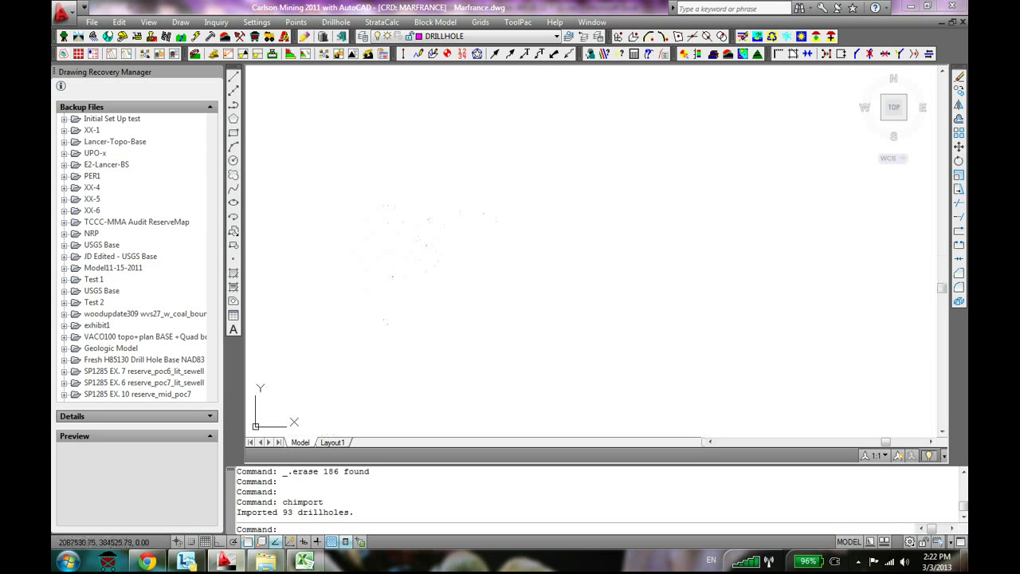
pyautogui.scroll(-6, 330, 171)
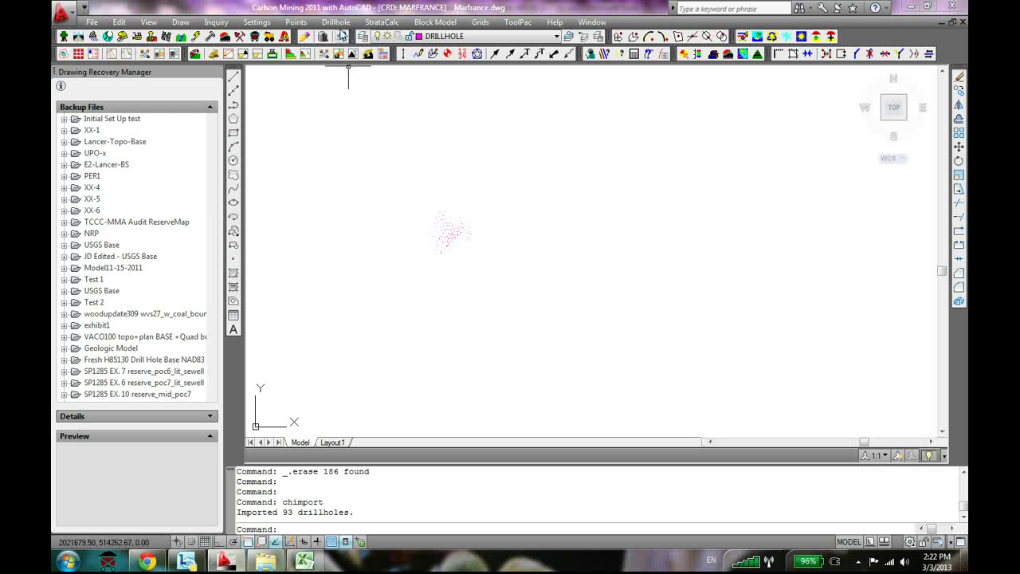
pyautogui.click(336, 22)
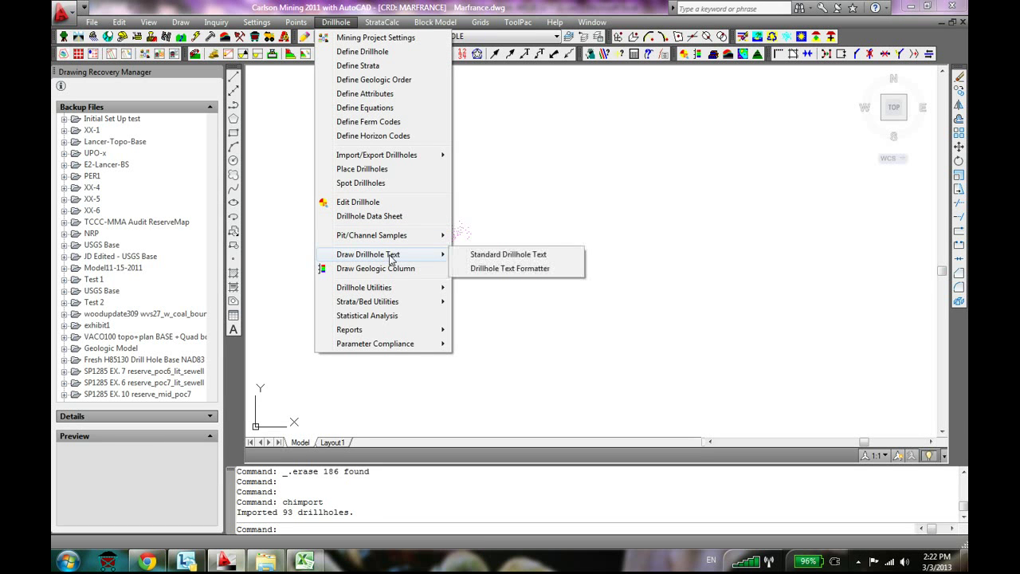
pyautogui.moveTo(395, 288)
pyautogui.click(543, 335)
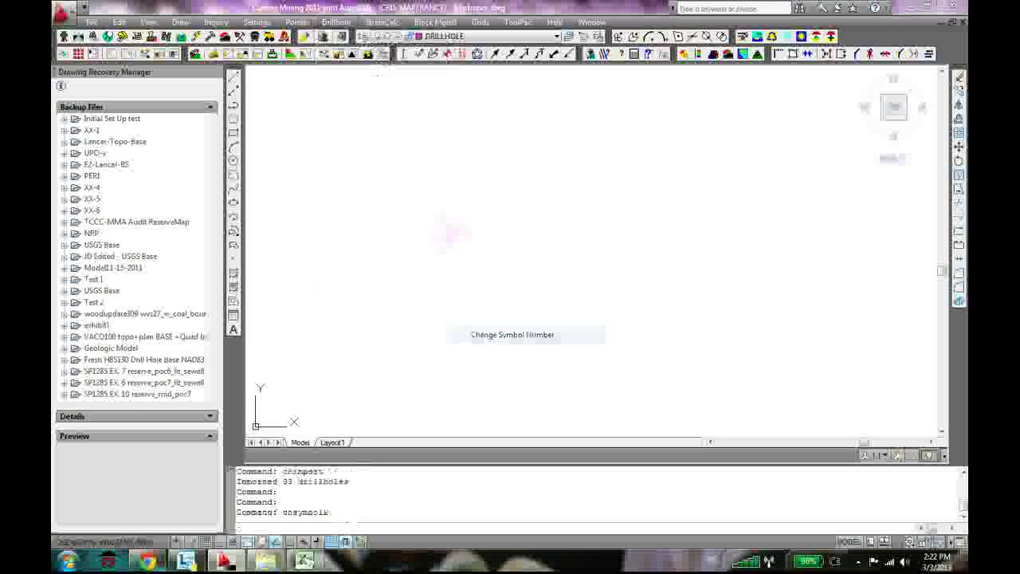
pyautogui.click(707, 125)
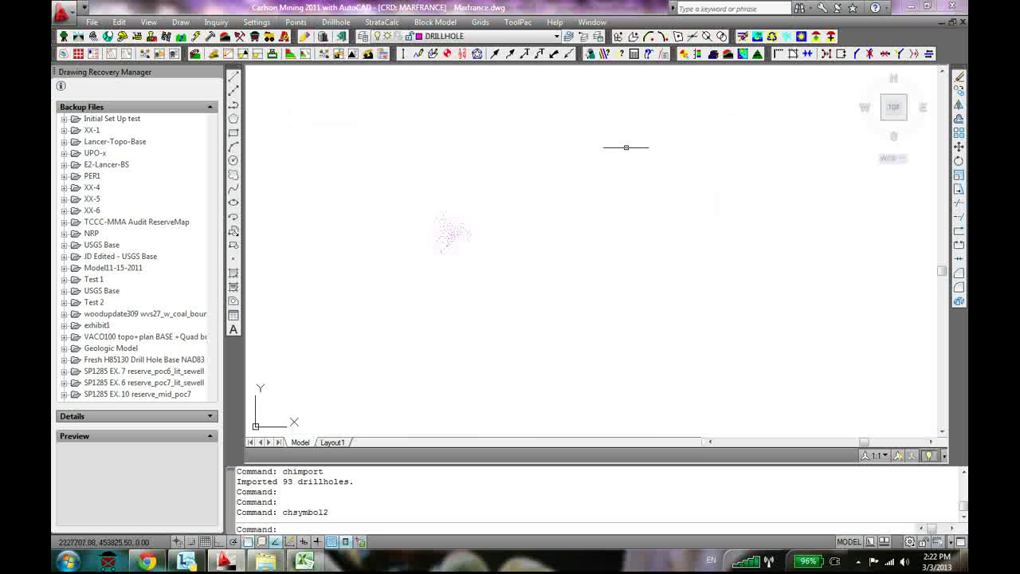
# Change the symbol size of all drillholes to 150
pyautogui.click(344, 25)
pyautogui.moveTo(375, 287)
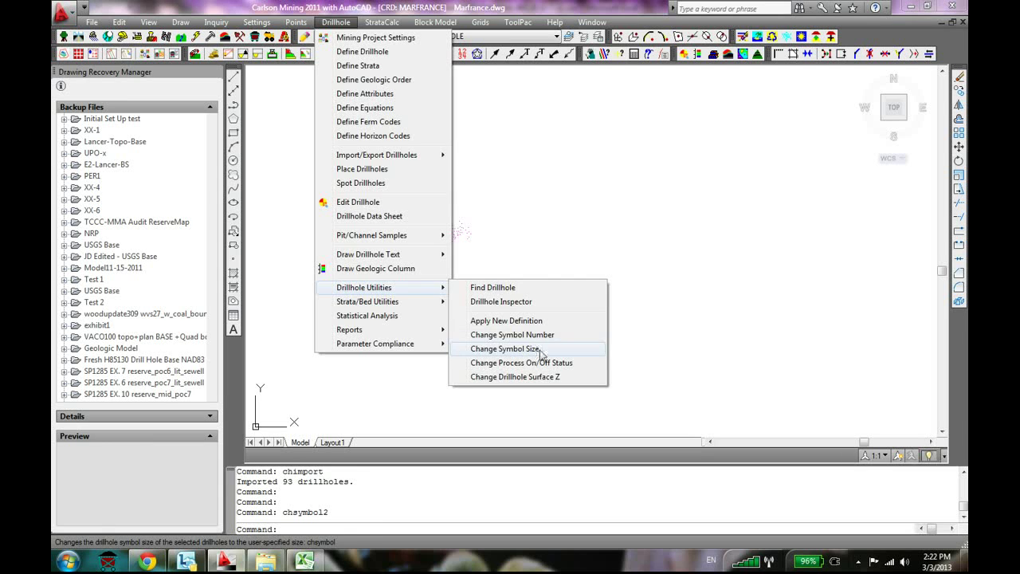
pyautogui.click(505, 350)
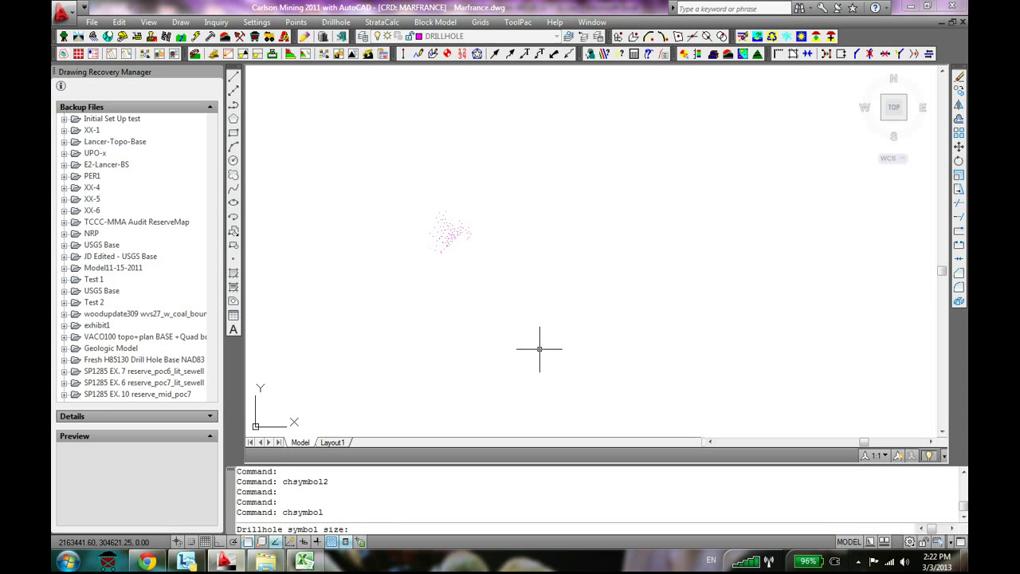
pyautogui.press('Return')
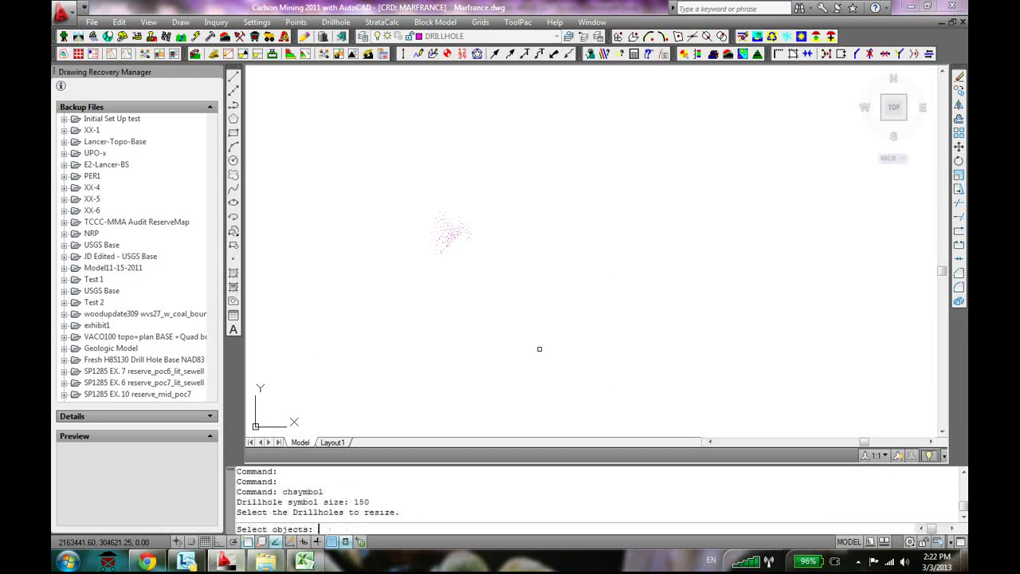
pyautogui.write('all')
pyautogui.press('Return')
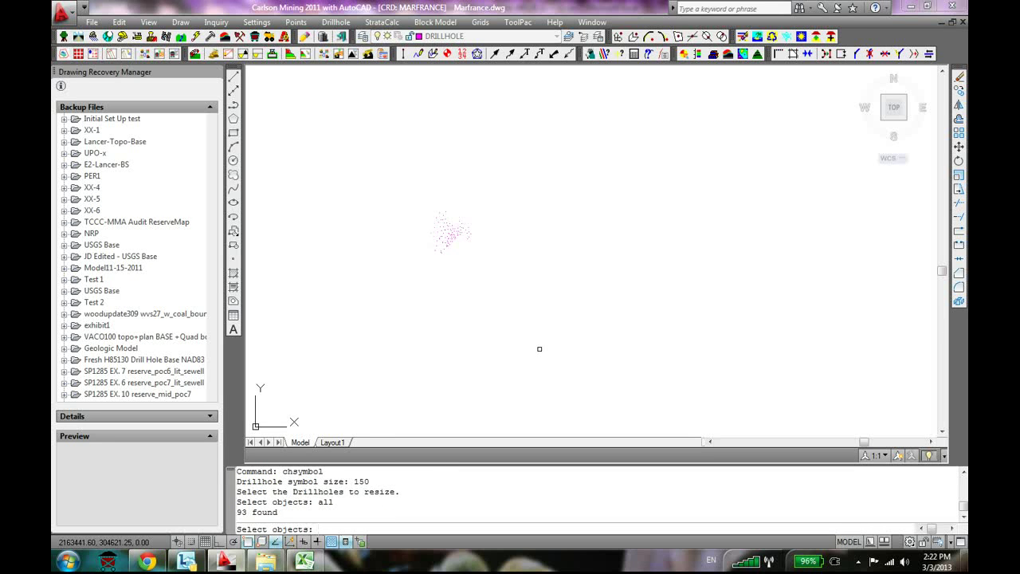
pyautogui.press('Return')
pyautogui.scroll(10, 447, 228)
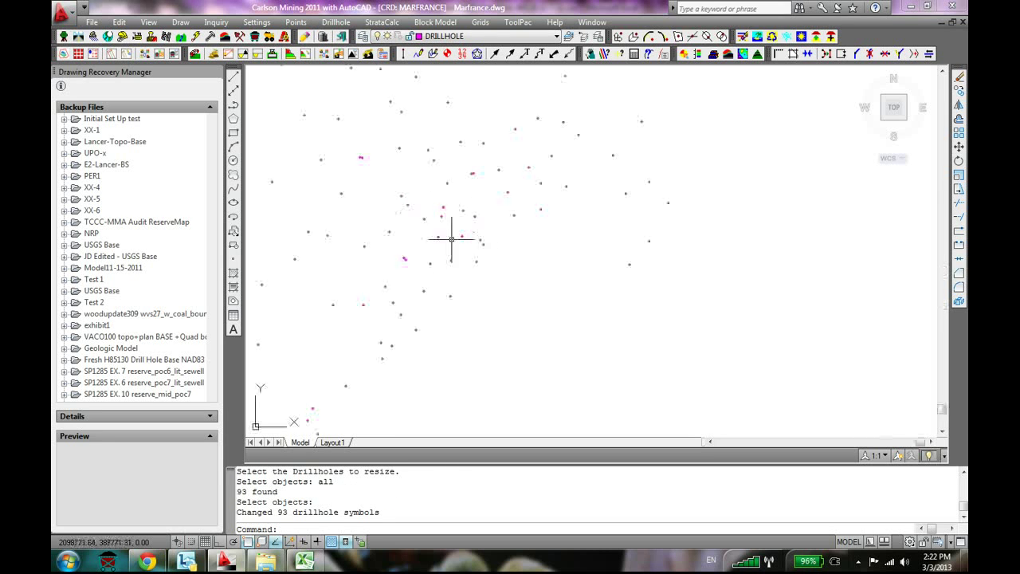
# Open drillhole 1444 for editing and examine its strata from bed P6 up through bed P7 to the CO_OB3 overburden
pyautogui.doubleClick(526, 216)
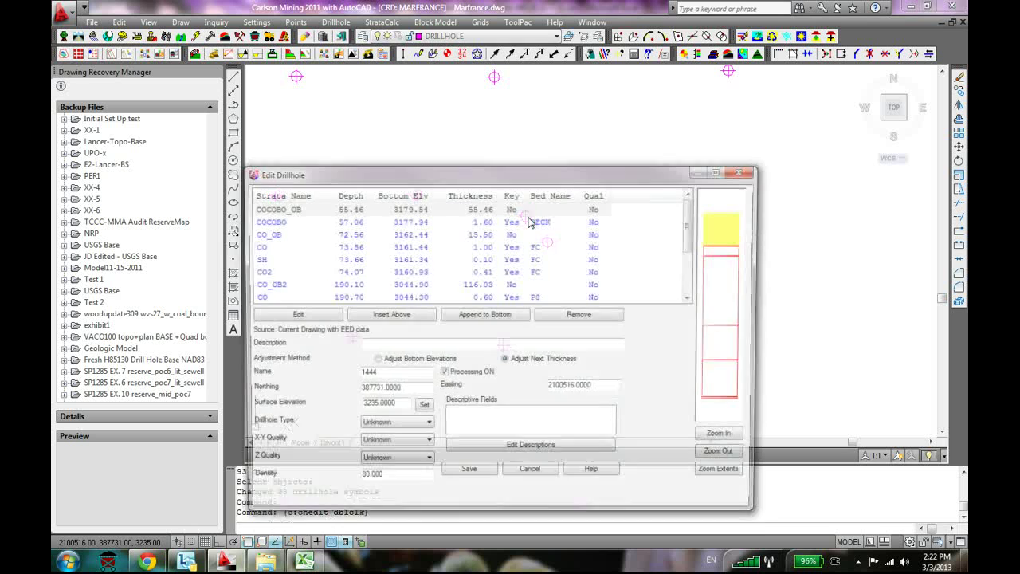
pyautogui.scroll(-1, 329, 287)
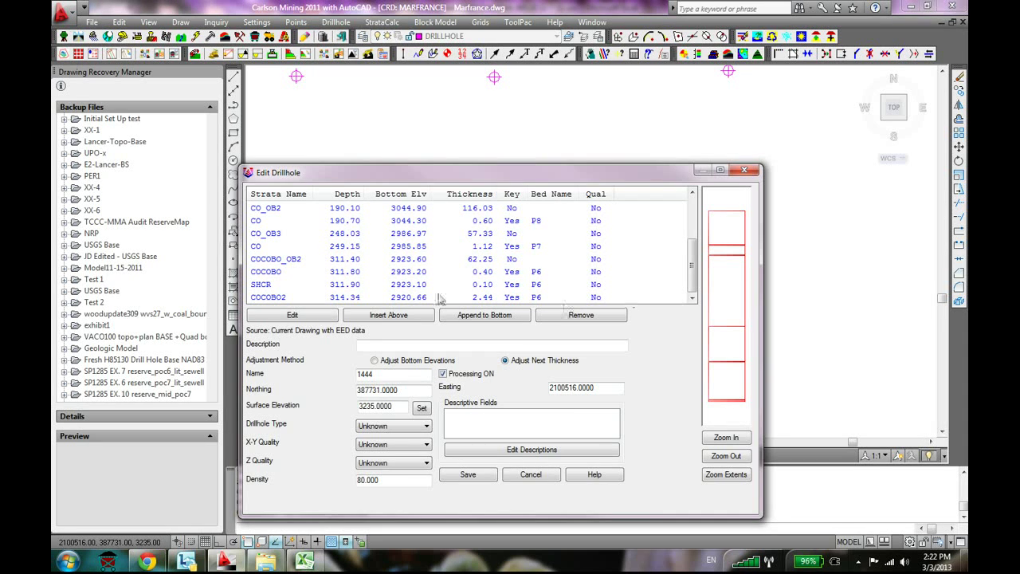
pyautogui.moveTo(526, 271)
pyautogui.mouseDown()
pyautogui.moveTo(526, 292)
pyautogui.moveTo(527, 279)
pyautogui.mouseUp()
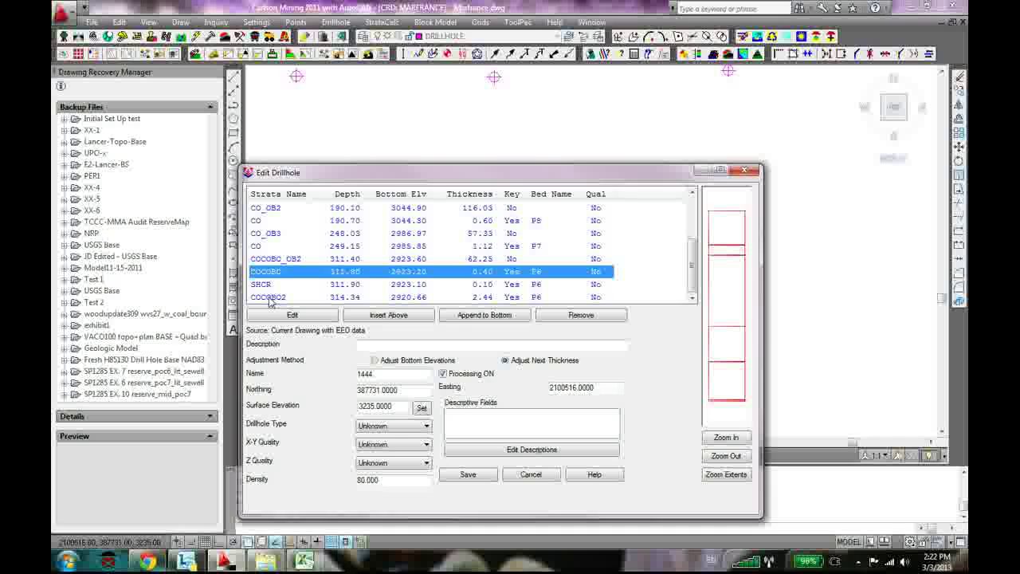
pyautogui.click(289, 263)
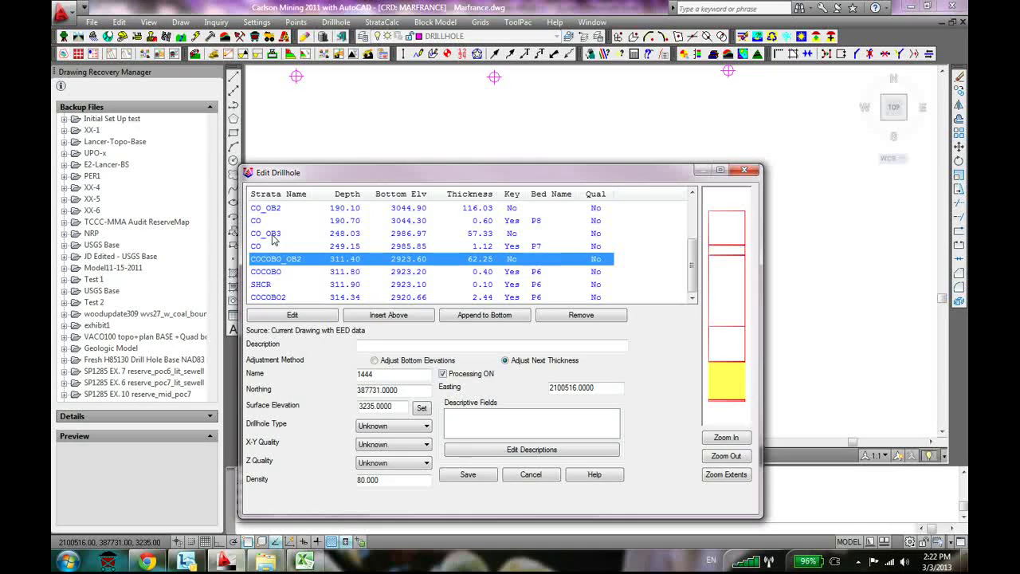
pyautogui.click(268, 247)
pyautogui.press('Up')
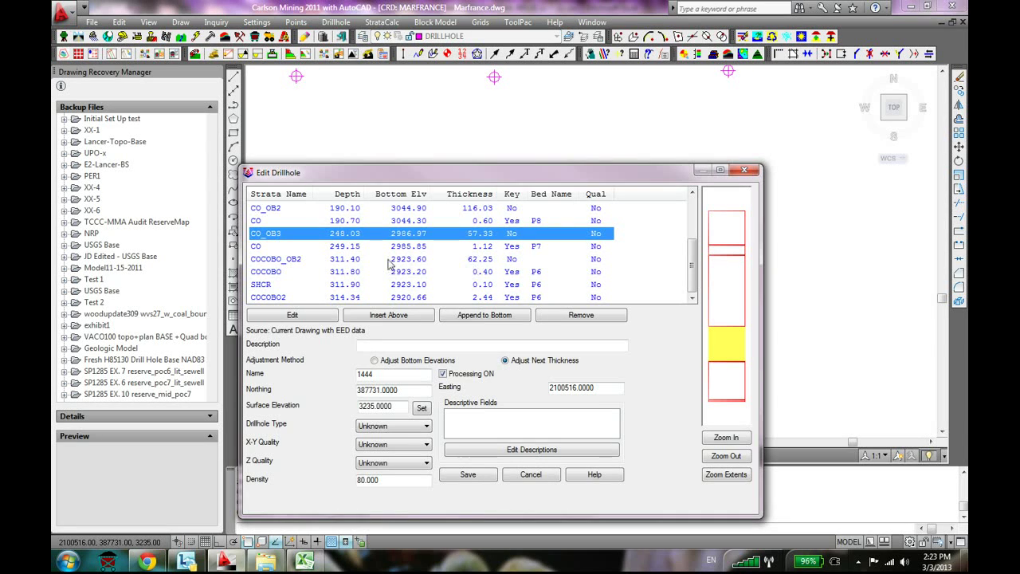
pyautogui.scroll(1, 364, 265)
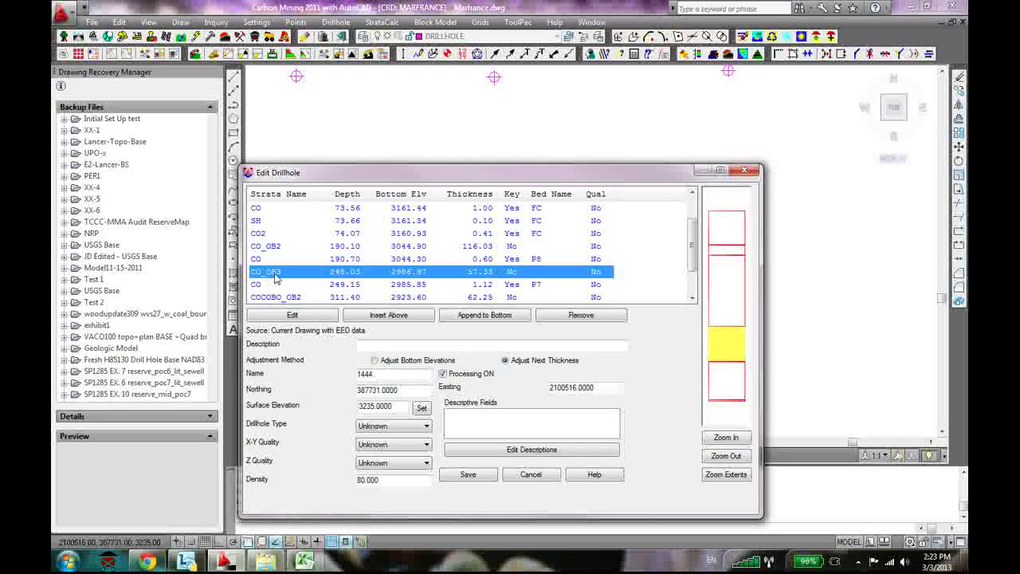
pyautogui.scroll(1, 274, 277)
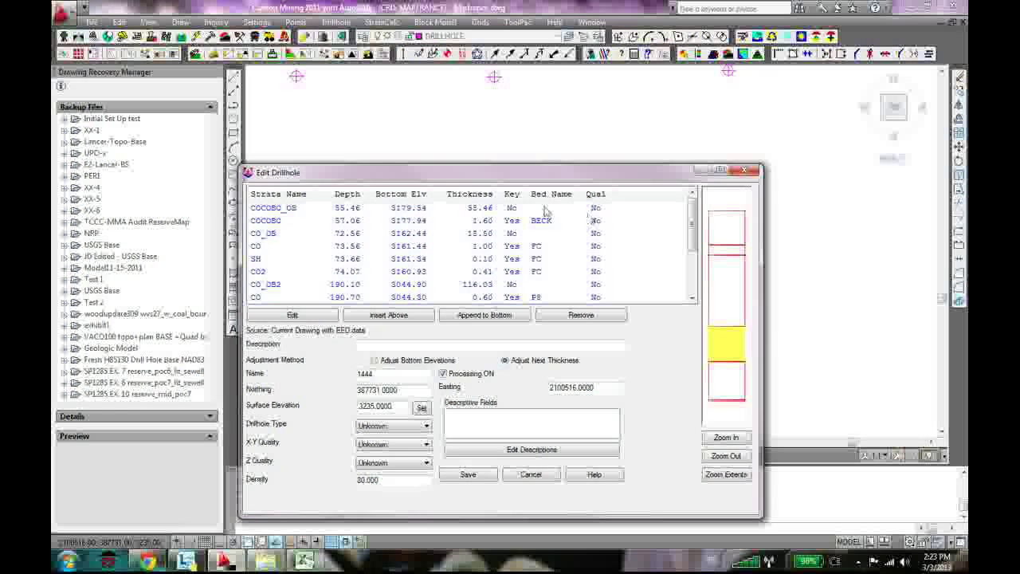
# Examine the overburden intervals COCOBO_OB, CO_OB and CO_OB2, and the COCOBO2 and SHCR key strata of bed P6
pyautogui.click(266, 209)
pyautogui.click(269, 236)
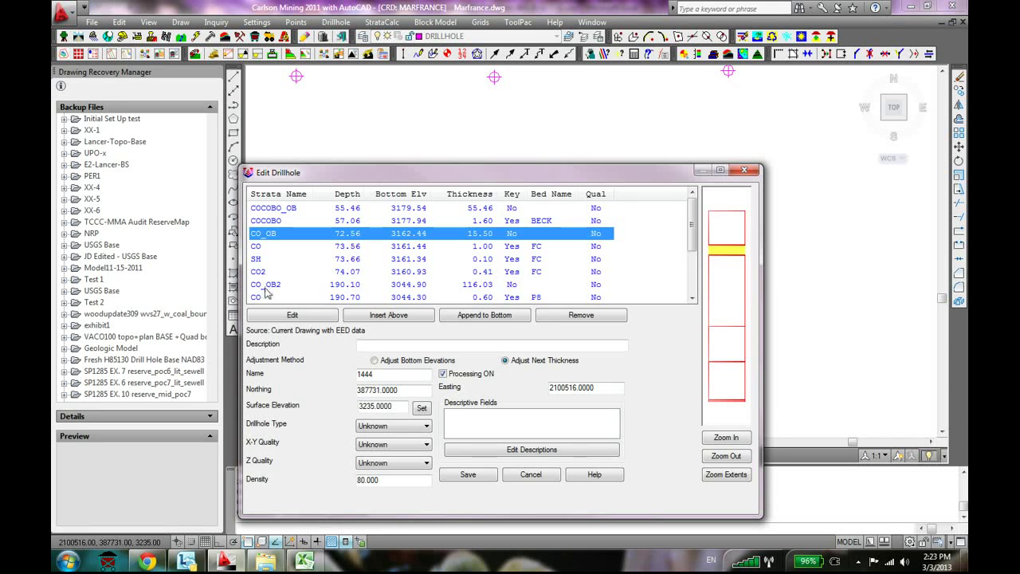
pyautogui.click(267, 285)
pyautogui.scroll(-2, 317, 272)
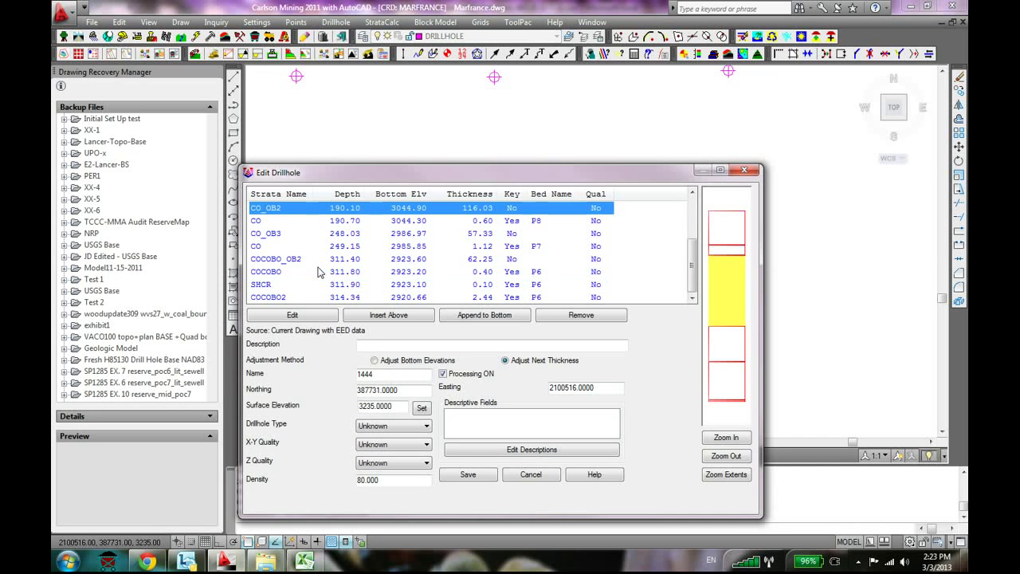
pyautogui.click(285, 301)
pyautogui.click(281, 285)
pyautogui.scroll(2, 314, 283)
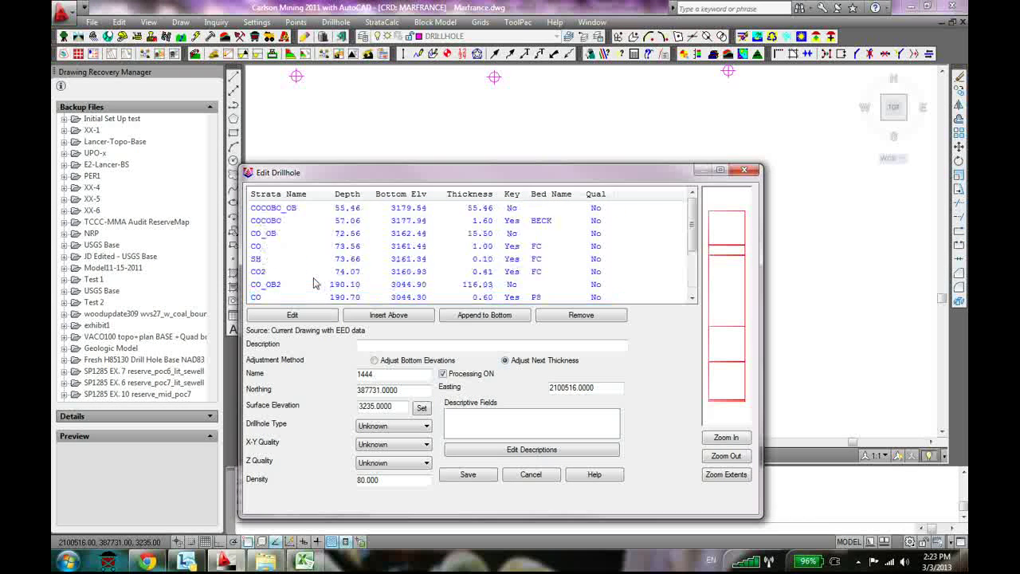
pyautogui.scroll(-2, 314, 283)
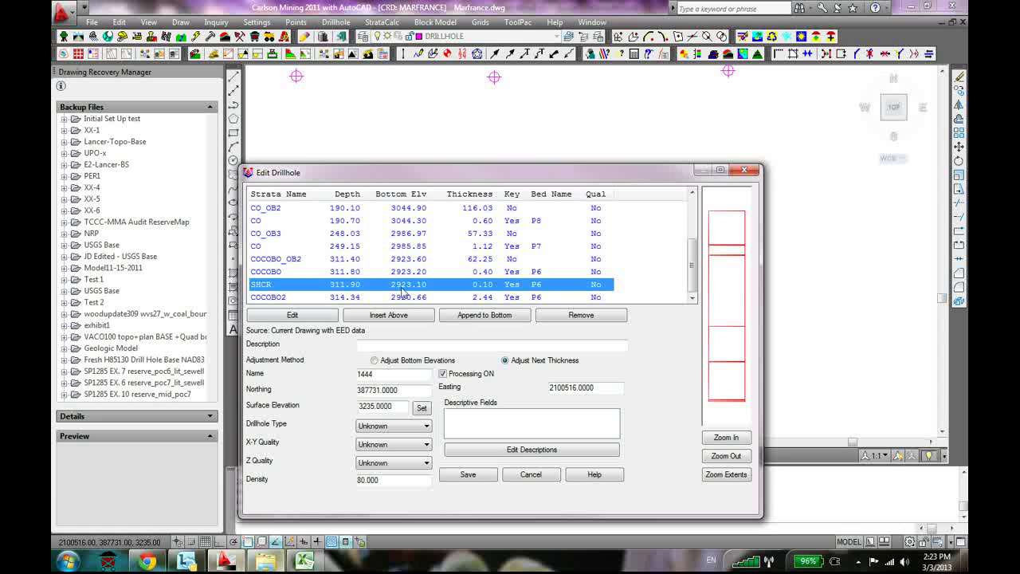
# Copy the drillhole's name, switch to the source CSV in Excel, and find it in the Hole Id column
pyautogui.click(390, 376)
pyautogui.hotkey('ctrl', 'c')
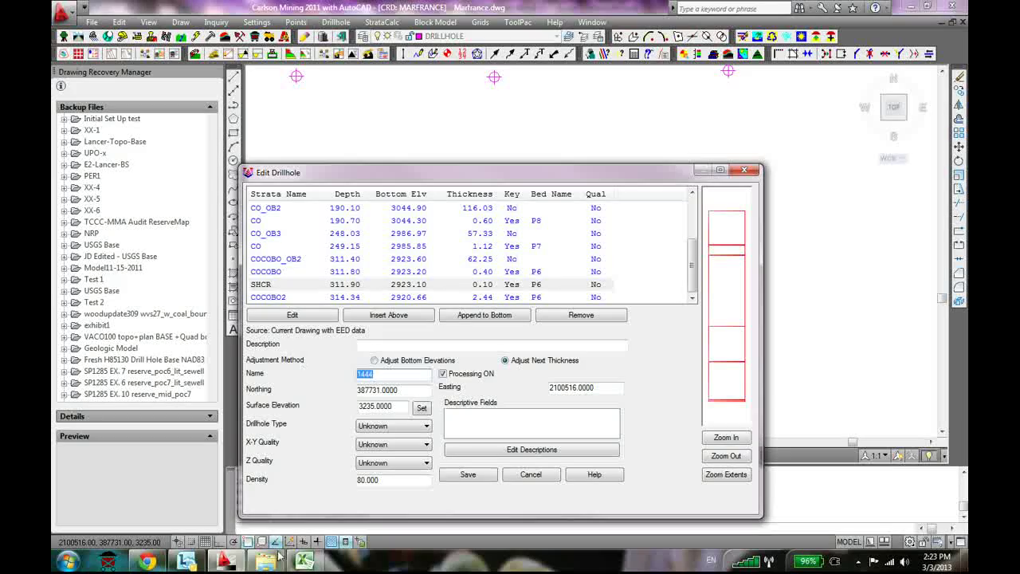
pyautogui.click(303, 560)
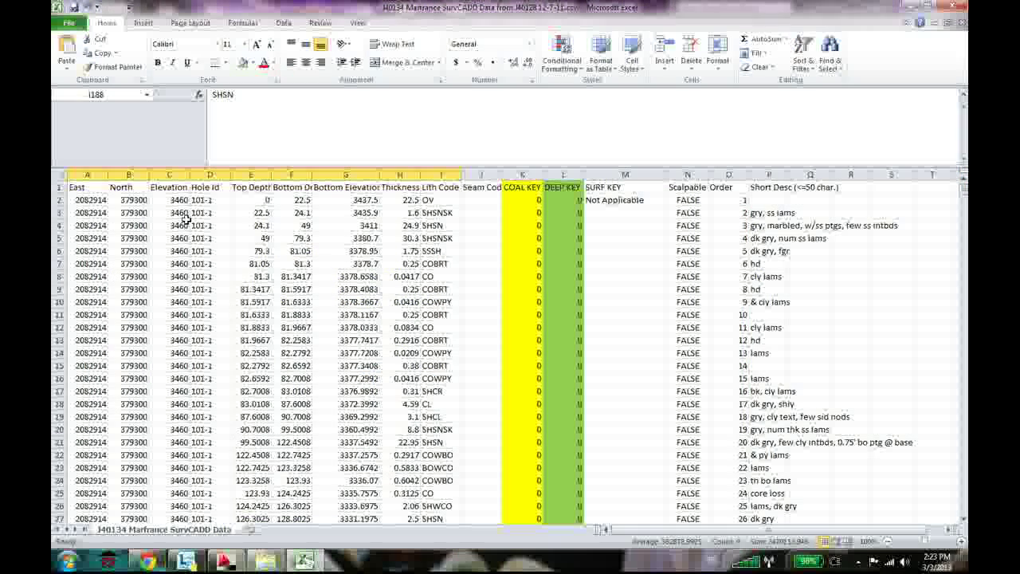
pyautogui.click(212, 174)
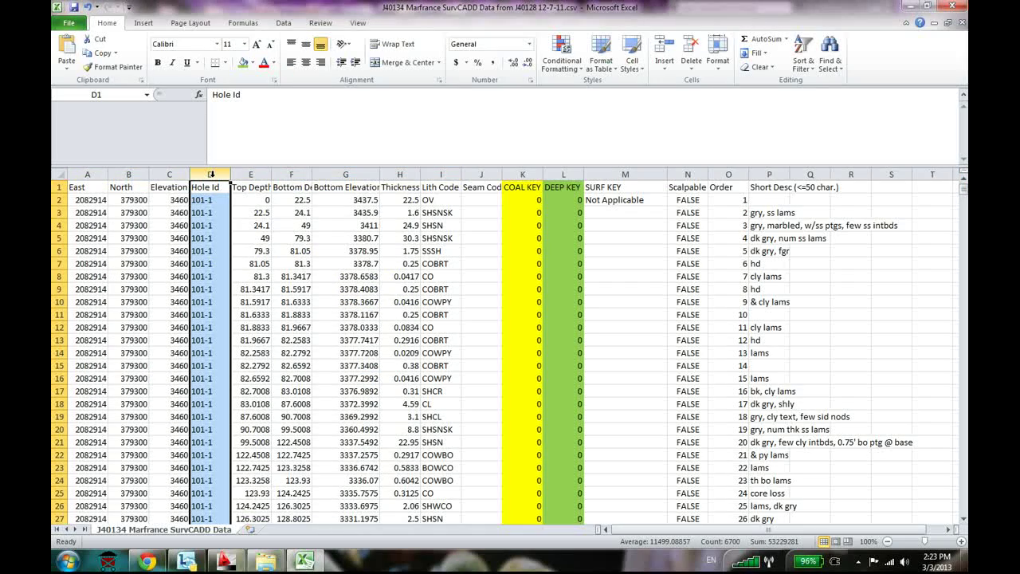
pyautogui.hotkey('ctrl', 'f')
pyautogui.hotkey('ctrl', 'v')
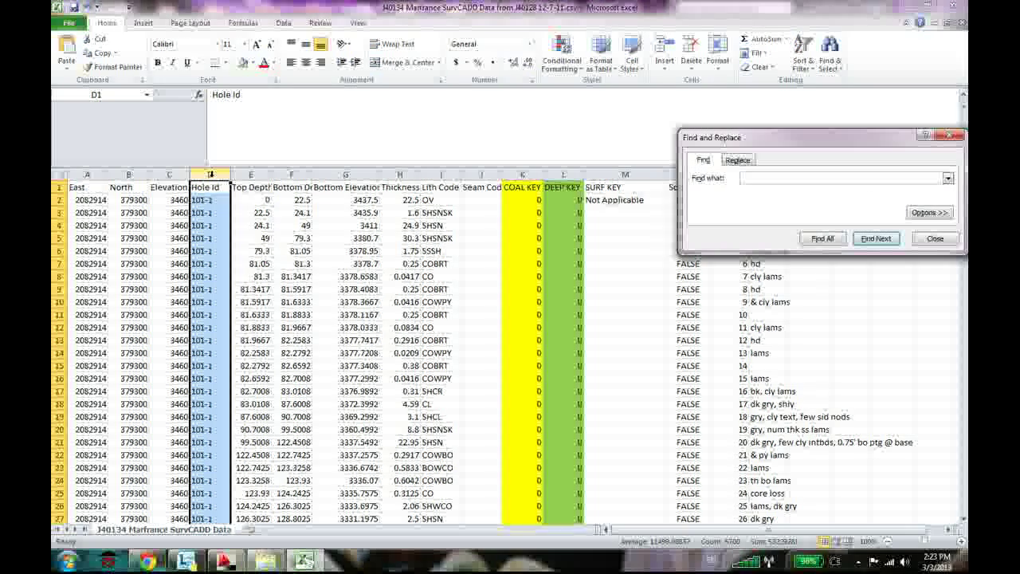
pyautogui.press('Return')
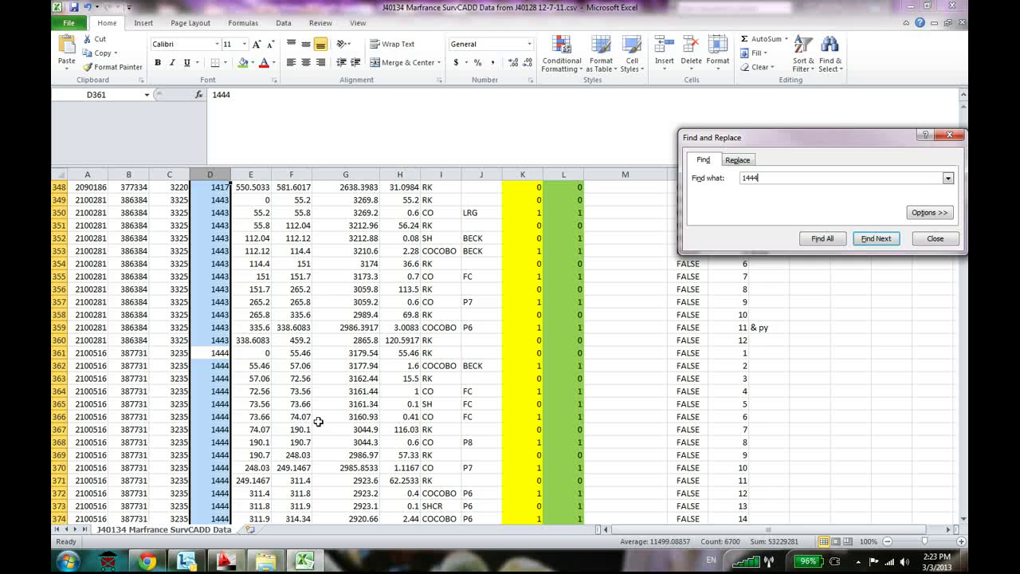
# Examine the thicknesses and lith codes of drillhole 1444's P6 seam rows, 372 to 374, in the CSV
pyautogui.click(465, 442)
pyautogui.scroll(-2, 466, 442)
pyautogui.moveTo(466, 442); pyautogui.dragTo(346, 418)
pyautogui.click(398, 442)
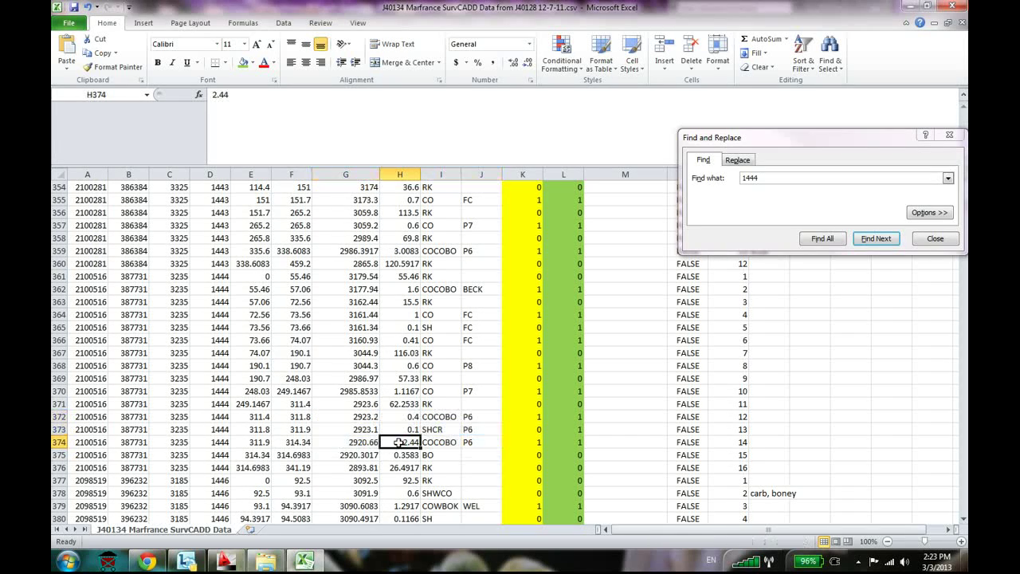
pyautogui.click(412, 430)
pyautogui.click(408, 417)
pyautogui.click(430, 415)
pyautogui.click(439, 430)
pyautogui.click(444, 442)
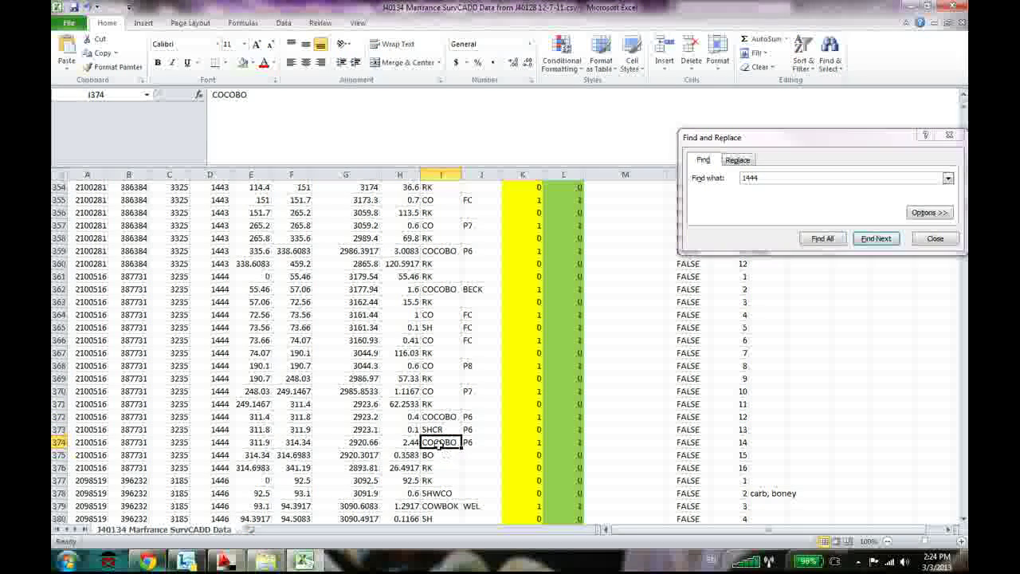
pyautogui.click(444, 417)
pyautogui.click(411, 441)
# Switch back to Carlson Mining and compare the COCOBO2 and SHCR strata of bed P6 with the source data
pyautogui.hotkey('alt', 'Tab')
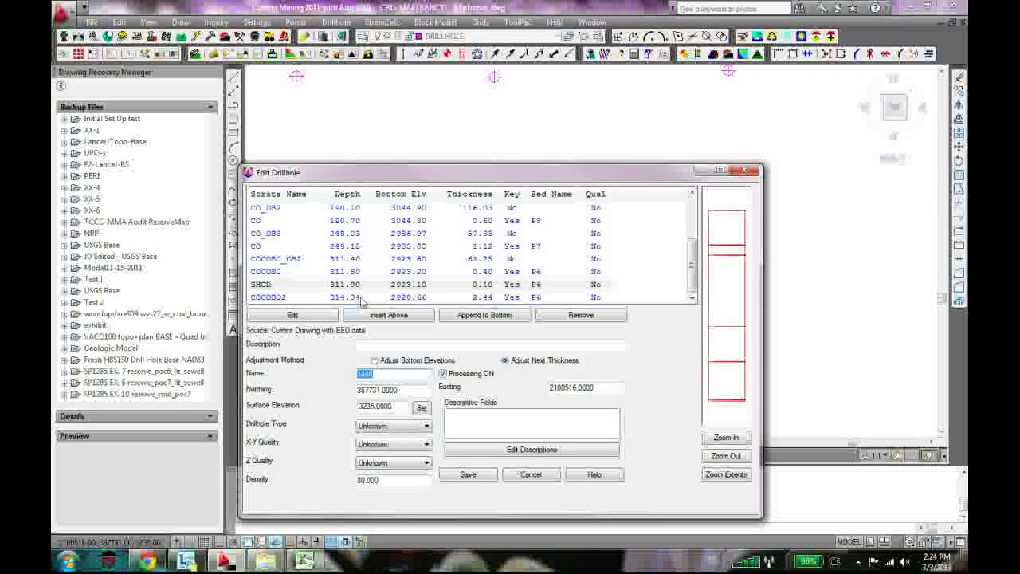
pyautogui.click(502, 297)
pyautogui.click(492, 284)
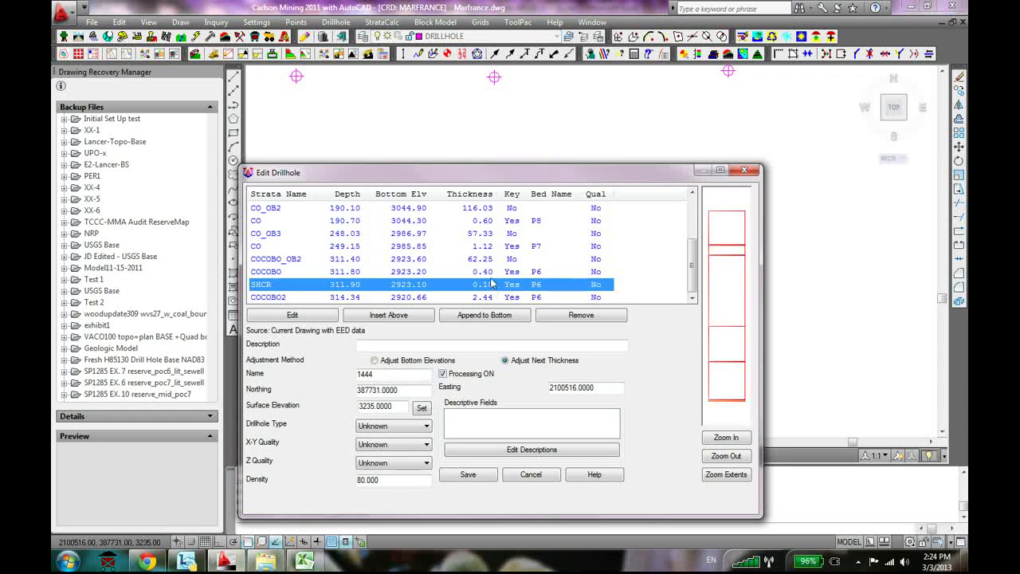
# Compare the COCOBO stratum of bed P6 with drillhole 1444's P6 rows in the source CSV in Excel
pyautogui.click(489, 273)
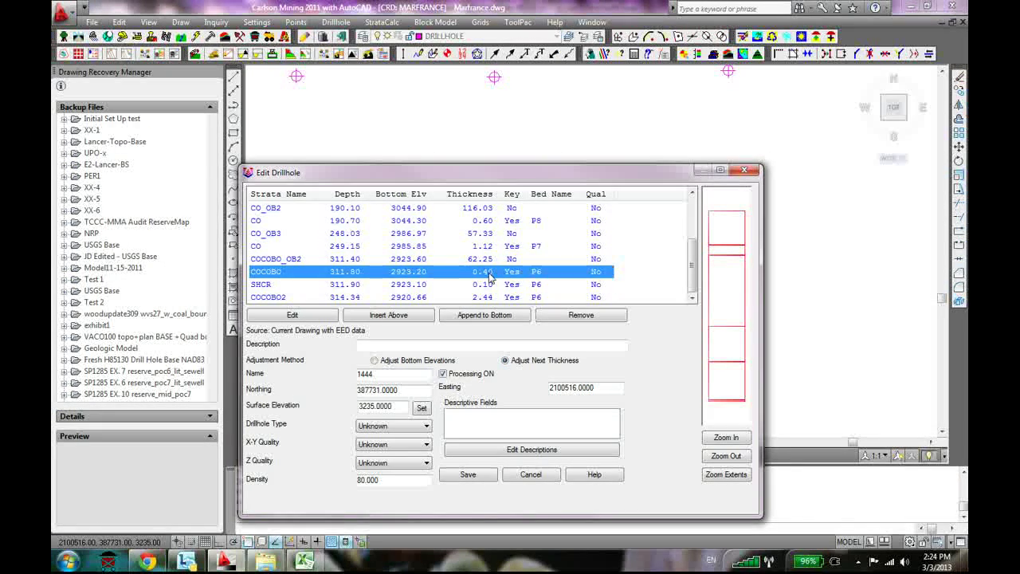
pyautogui.hotkey('alt', 'Tab')
pyautogui.click(456, 419)
pyautogui.click(453, 391)
pyautogui.click(474, 427)
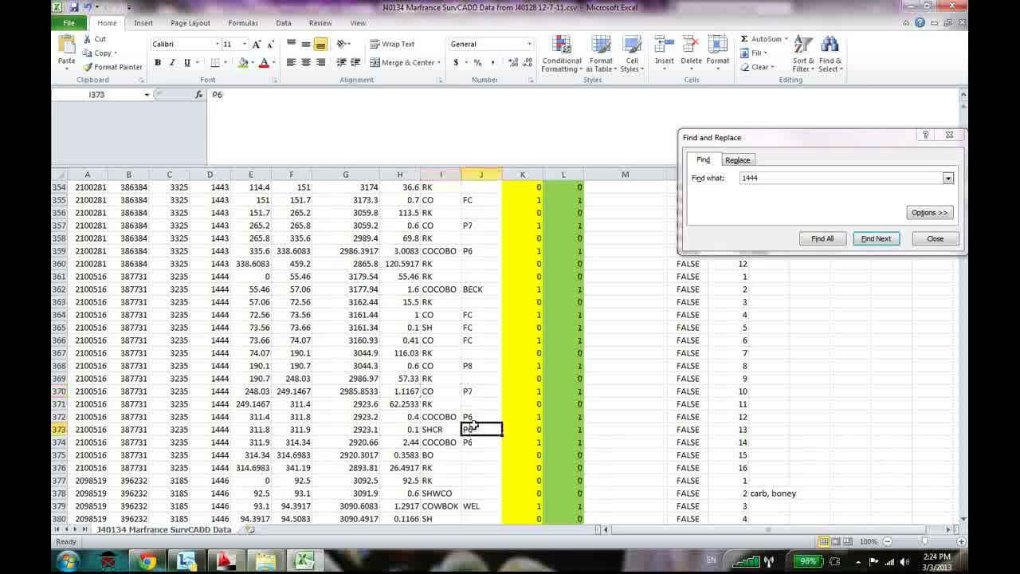
# Compare the COCOBO_OB2 interval in Carlson Mining with the thickness and lith code in row 371 of the CSV
pyautogui.click(405, 405)
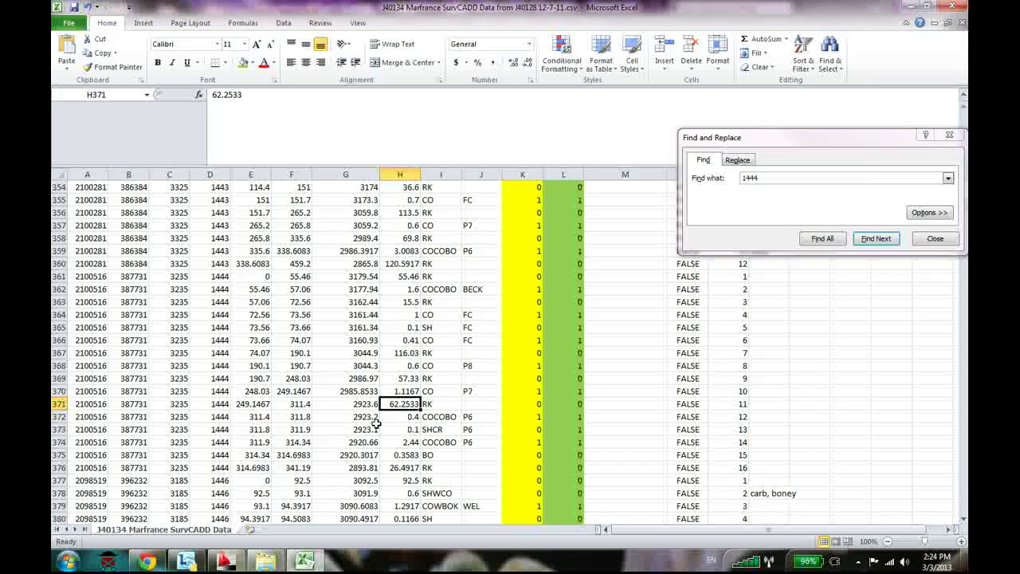
pyautogui.hotkey('alt', 'Tab')
pyautogui.click(491, 263)
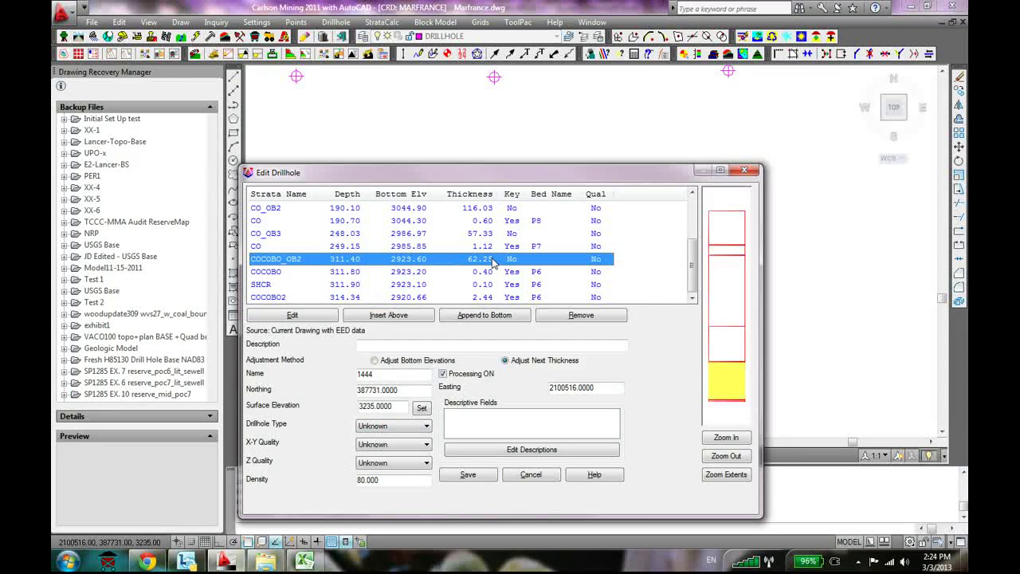
pyautogui.hotkey('alt', 'Tab')
pyautogui.click(437, 404)
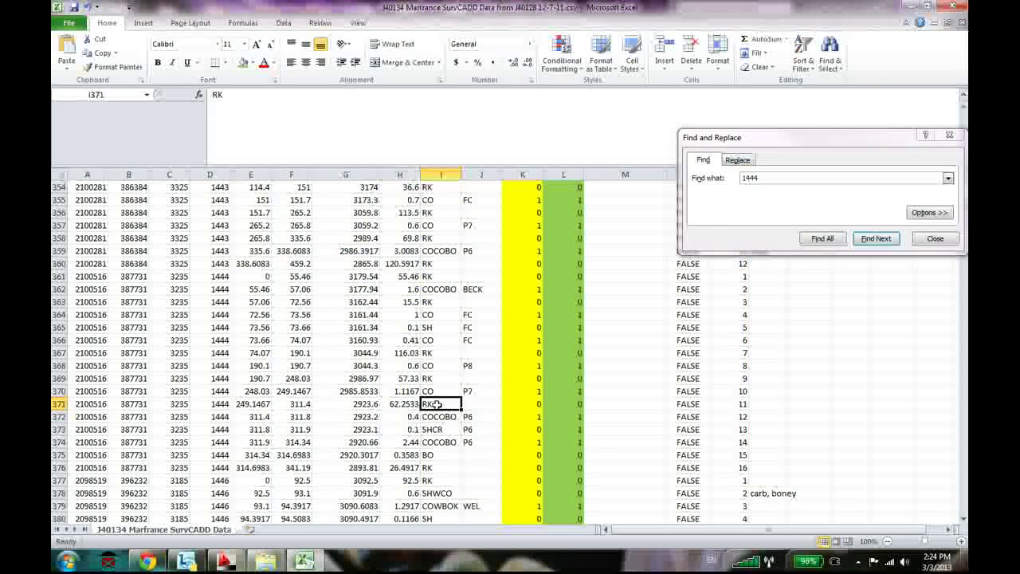
pyautogui.hotkey('alt', 'Tab')
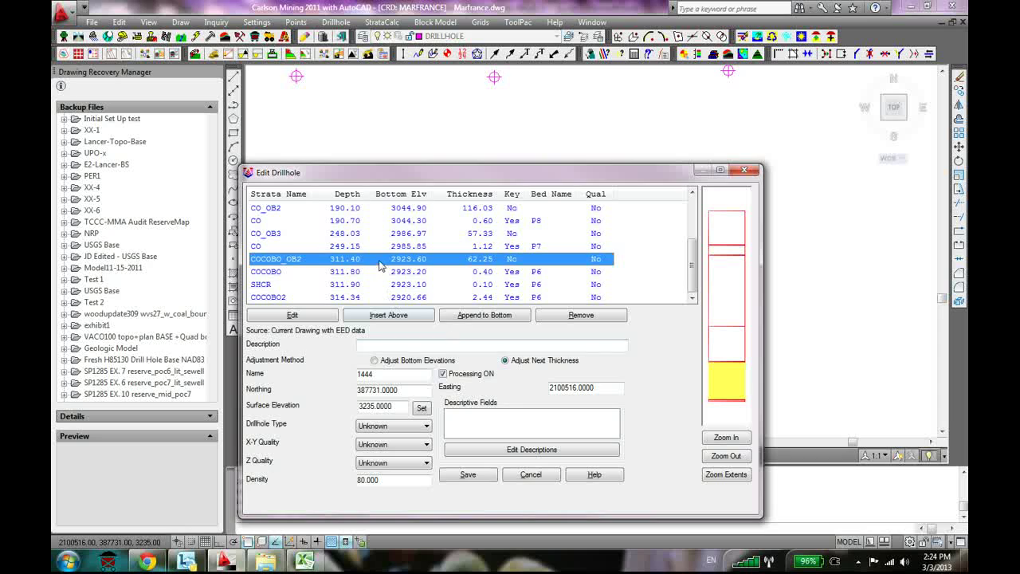
# Compare the CO stratum of bed P7 with the lith code and thickness in row 370 of the CSV in Excel
pyautogui.click(507, 247)
pyautogui.hotkey('alt', 'Tab')
pyautogui.click(443, 391)
pyautogui.click(415, 392)
# Examine CO_OB3 in Carlson Mining and compare the CO stratum of bed P8 with row 368 of the CSV
pyautogui.hotkey('alt', 'Tab')
pyautogui.click(516, 234)
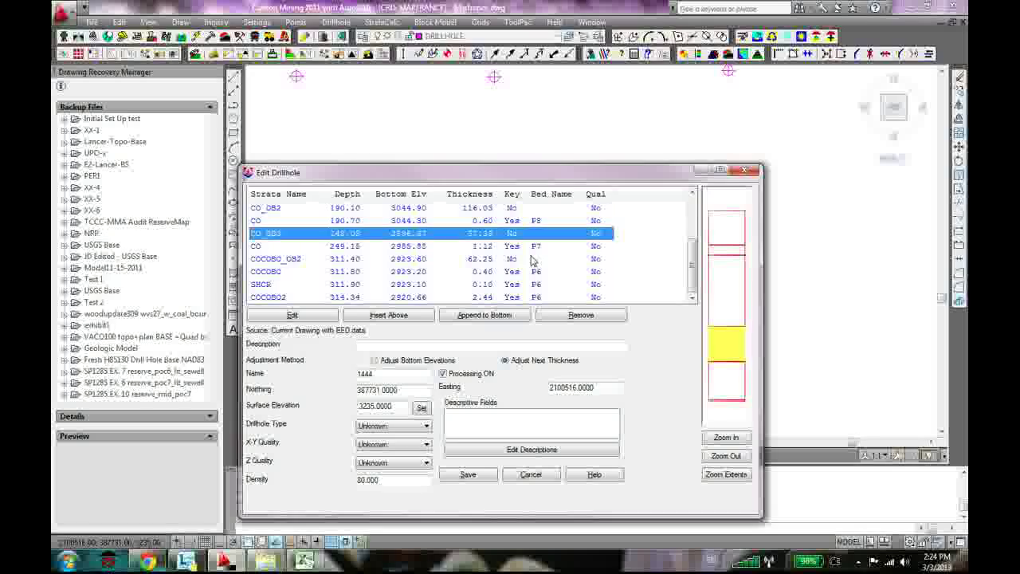
pyautogui.click(550, 247)
pyautogui.hotkey('alt', 'Tab')
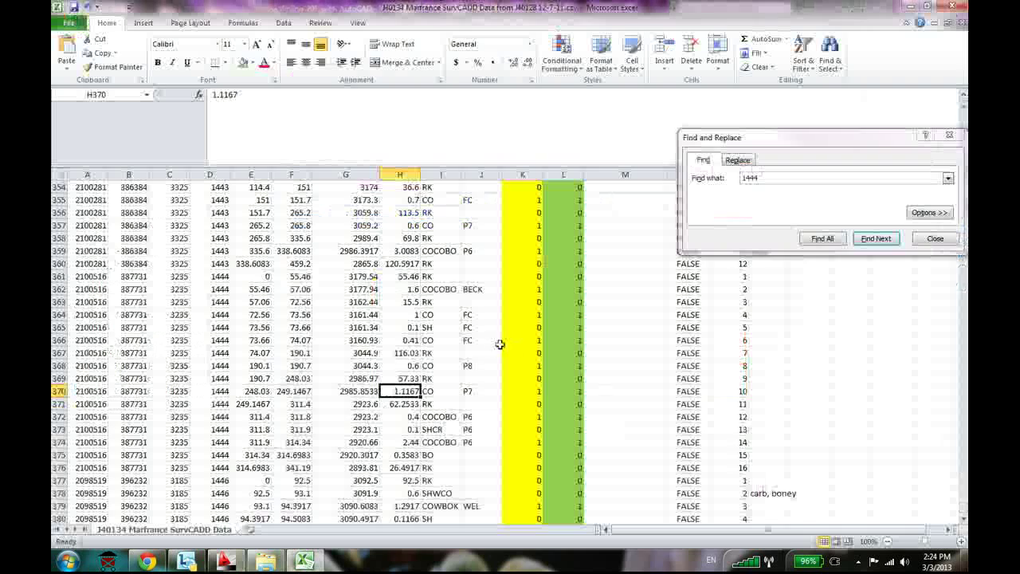
pyautogui.click(453, 367)
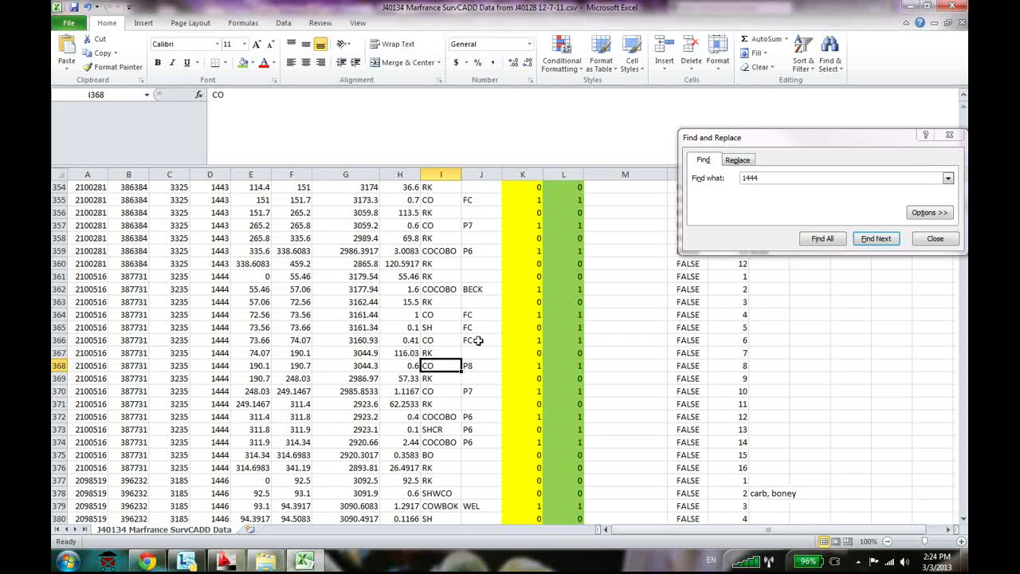
pyautogui.hotkey('alt', 'Tab')
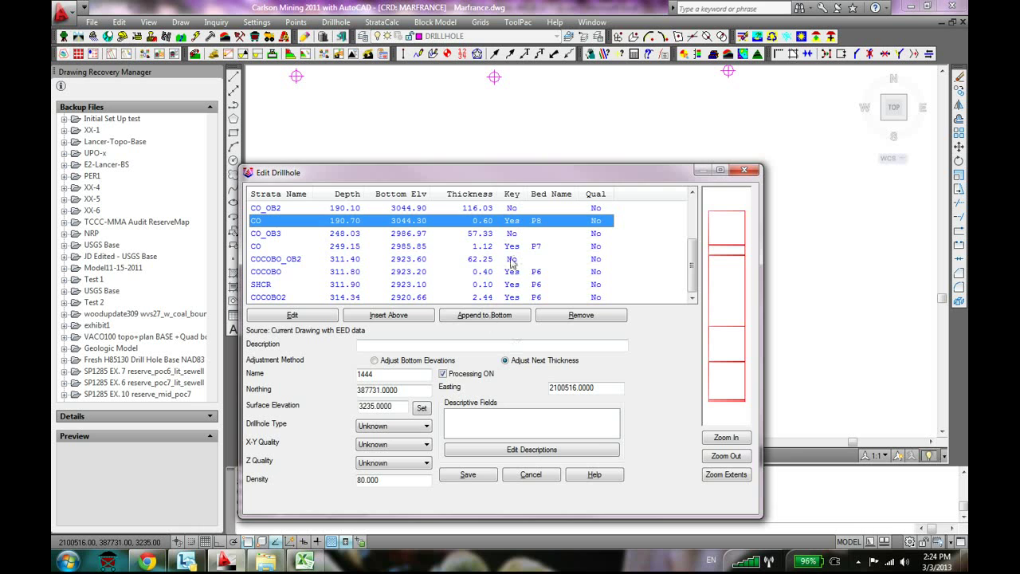
# Compare the CO2, SH and CO strata of bed FC with the thicknesses in CSV rows 366 to 364
pyautogui.click(695, 194)
pyautogui.click(695, 194)
pyautogui.click(695, 194)
pyautogui.click(695, 194)
pyautogui.click(537, 246)
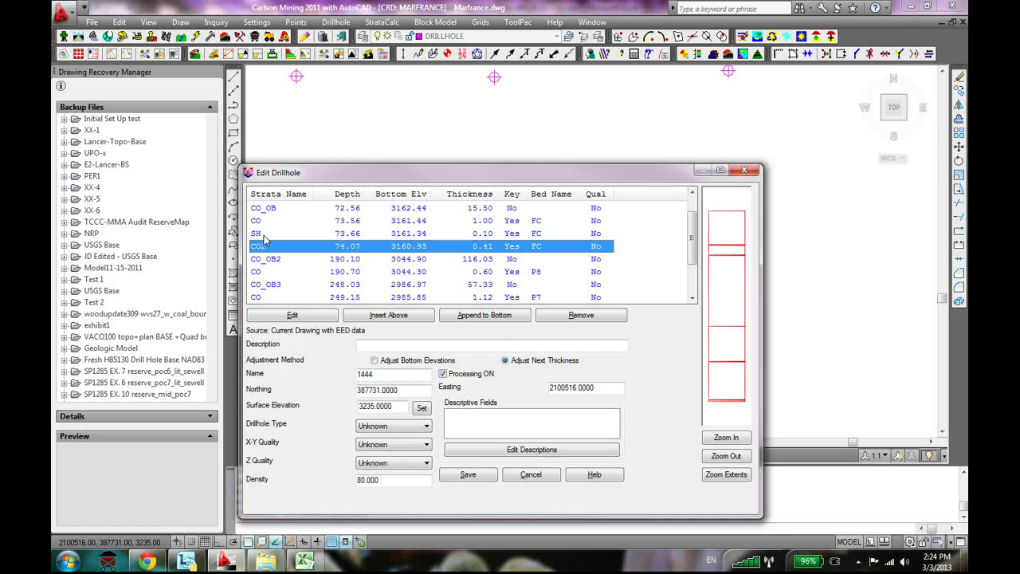
pyautogui.hotkey('alt', 'Tab')
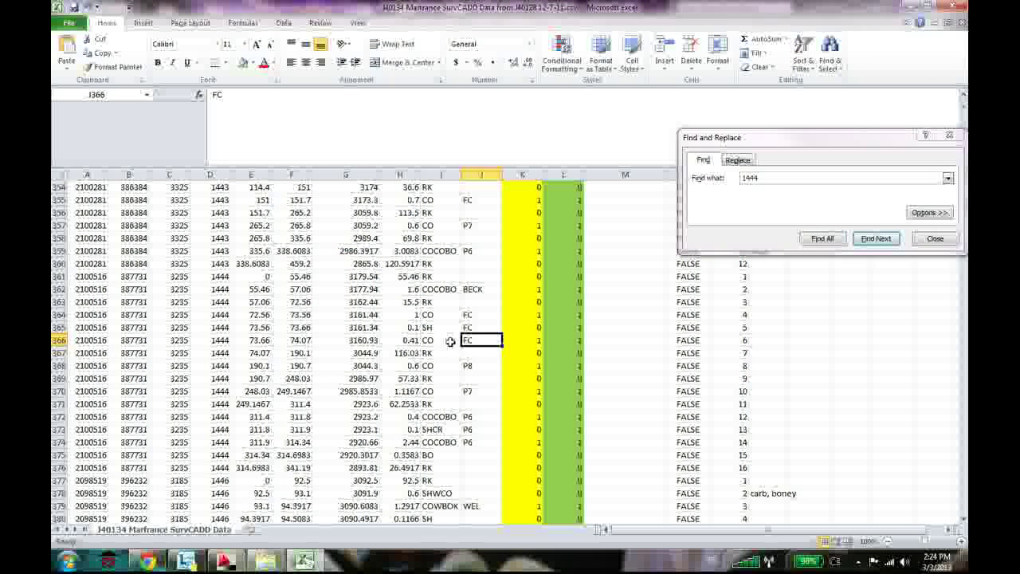
pyautogui.click(402, 340)
pyautogui.click(410, 327)
pyautogui.click(415, 315)
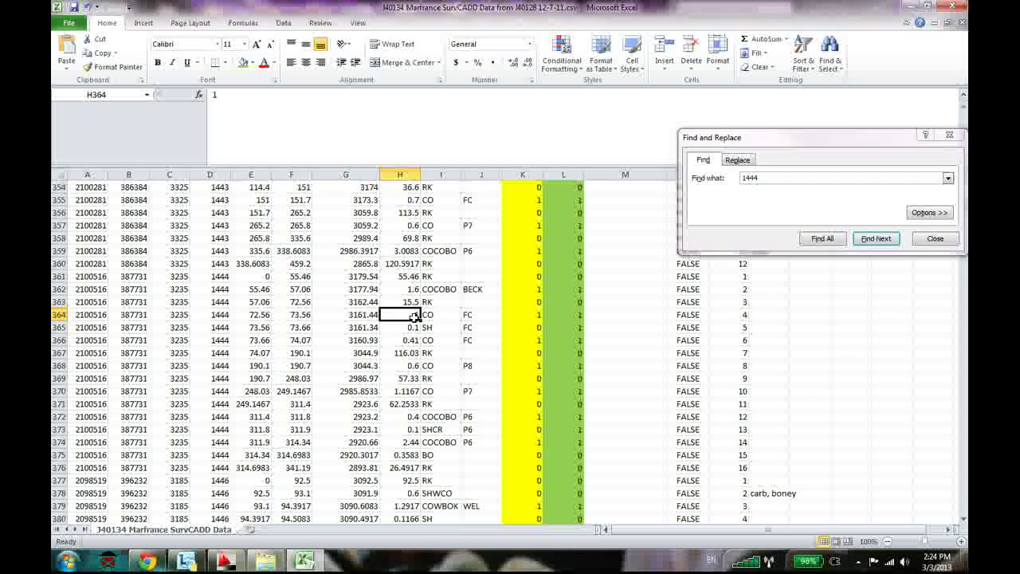
# Compare the COCOBO stratum of bed BECK in drillhole 1444 with row 362 of the CSV
pyautogui.scroll(-2, 519, 456)
pyautogui.scroll(1, 519, 456)
pyautogui.scroll(2, 519, 455)
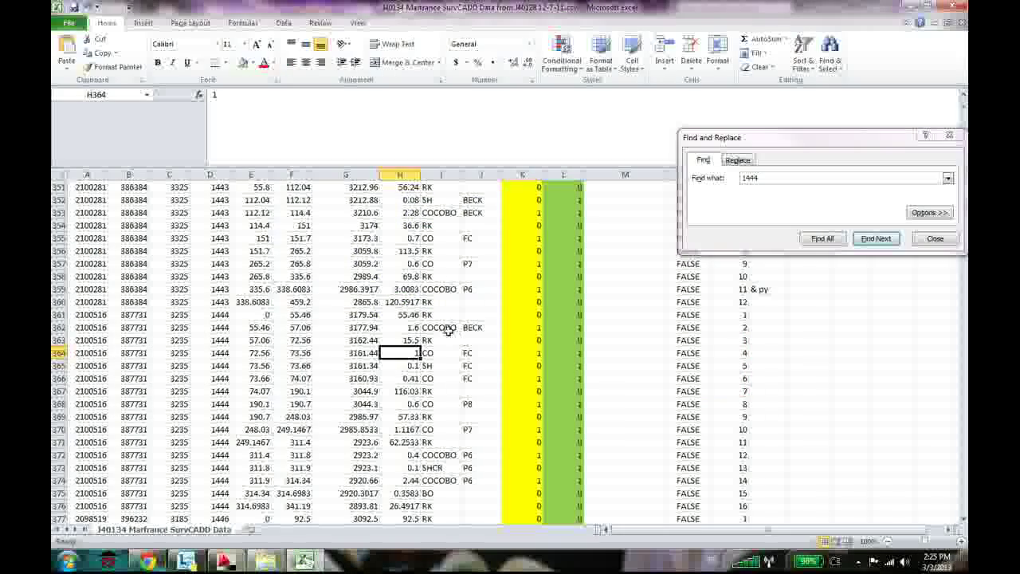
pyautogui.click(482, 328)
pyautogui.hotkey('alt', 'Tab')
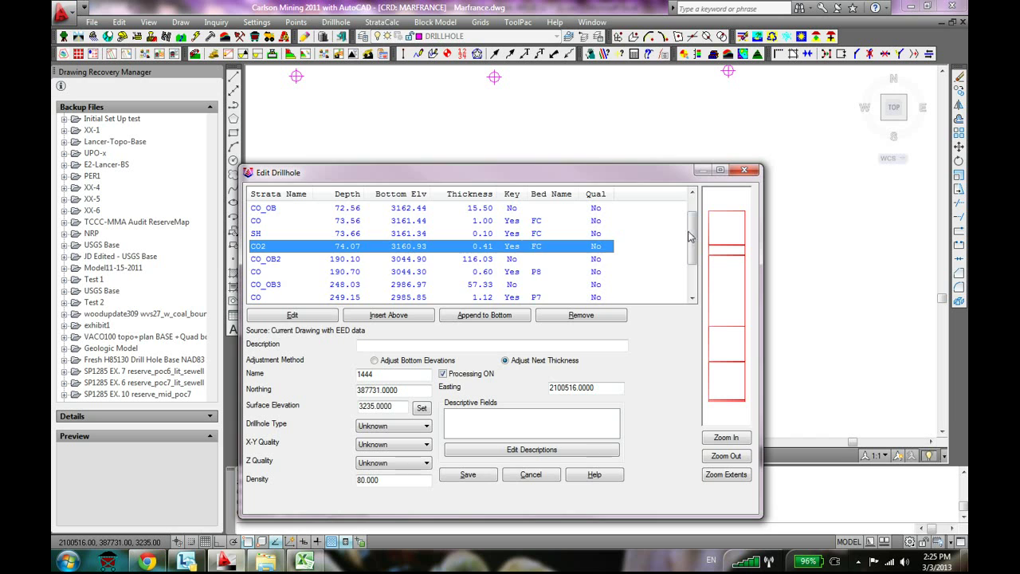
pyautogui.click(692, 192)
pyautogui.click(692, 192)
pyautogui.click(537, 220)
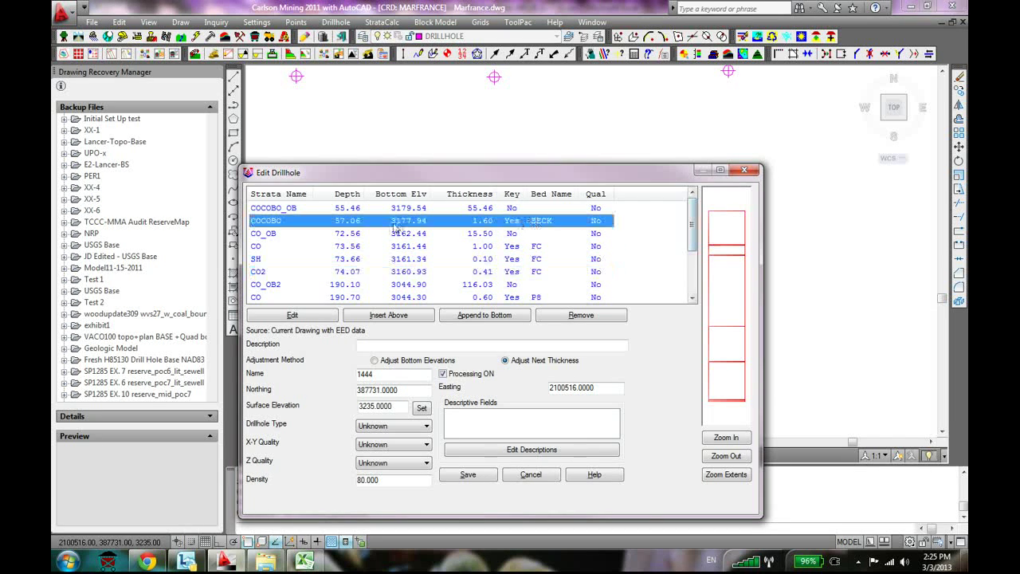
pyautogui.hotkey('alt', 'Tab')
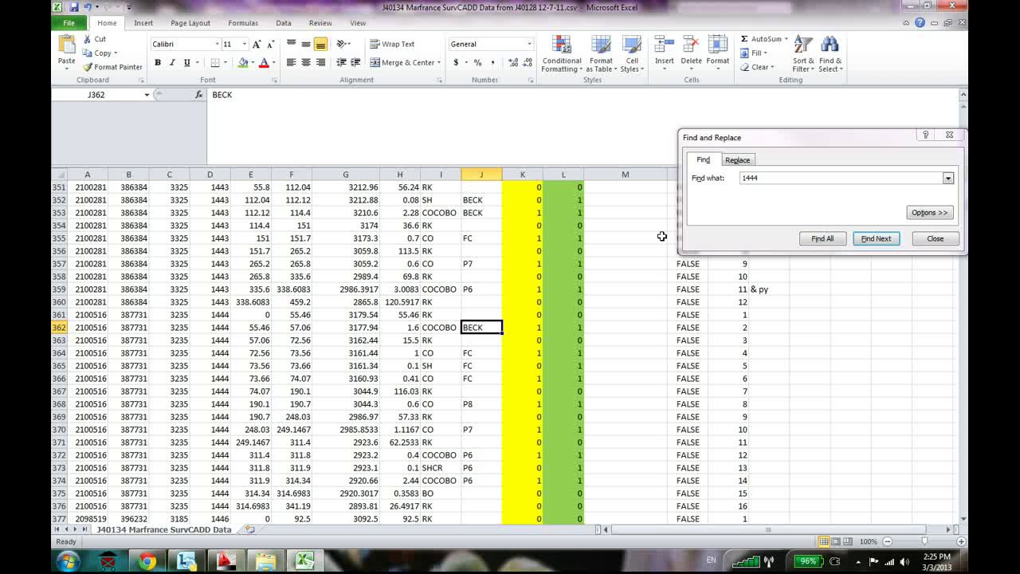
# Examine drillhole 1443's seam rows in the CSV, from bed P6 upwards
pyautogui.click(477, 291)
pyautogui.scroll(1, 478, 292)
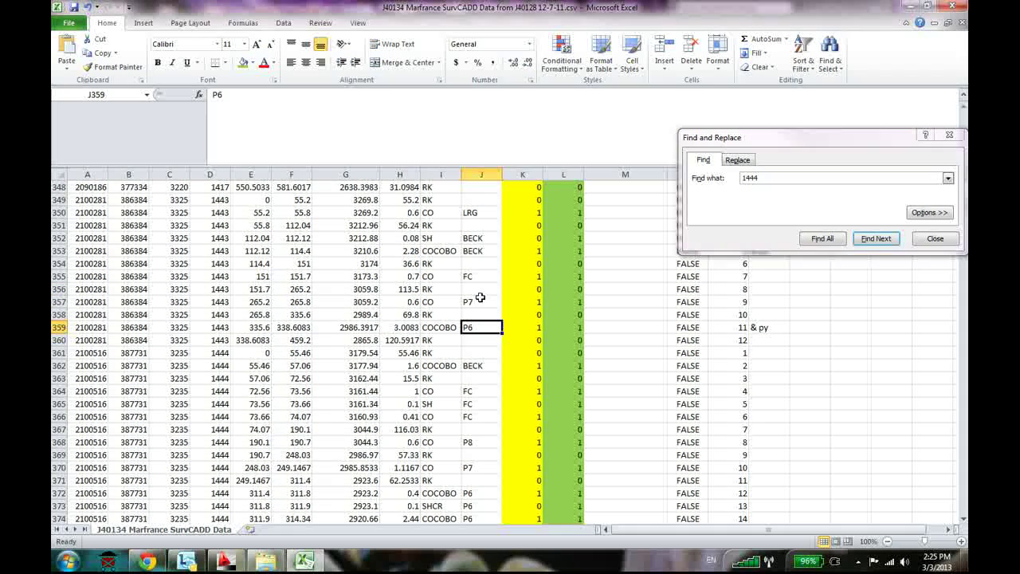
pyautogui.scroll(2, 481, 298)
# Switch back to Carlson Mining, close drillhole 1444's data without saving, and open drillhole 15-JUL for editing
pyautogui.hotkey('alt', 'Tab')
pyautogui.click(749, 170)
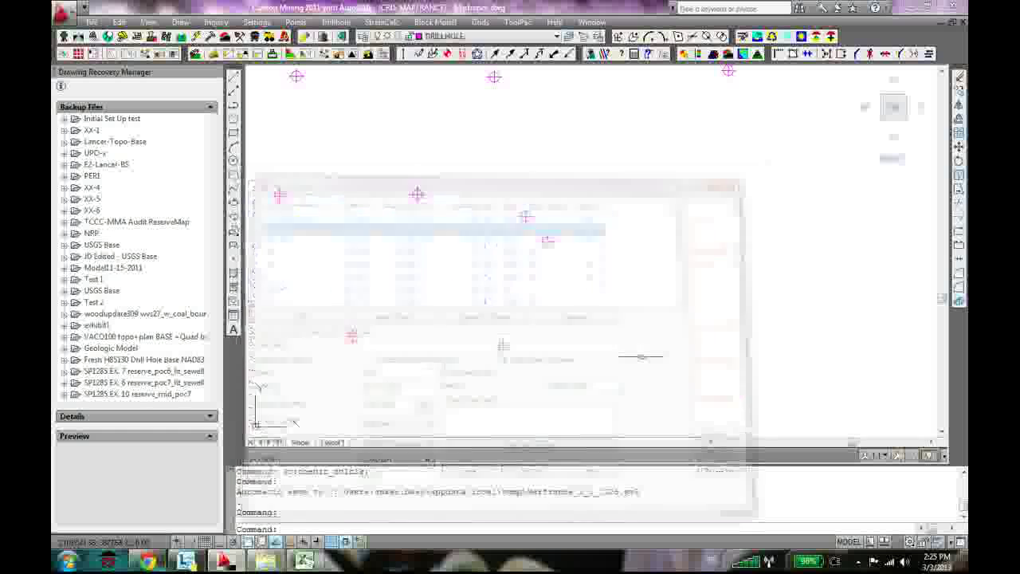
pyautogui.scroll(5, 448, 204)
pyautogui.doubleClick(492, 203)
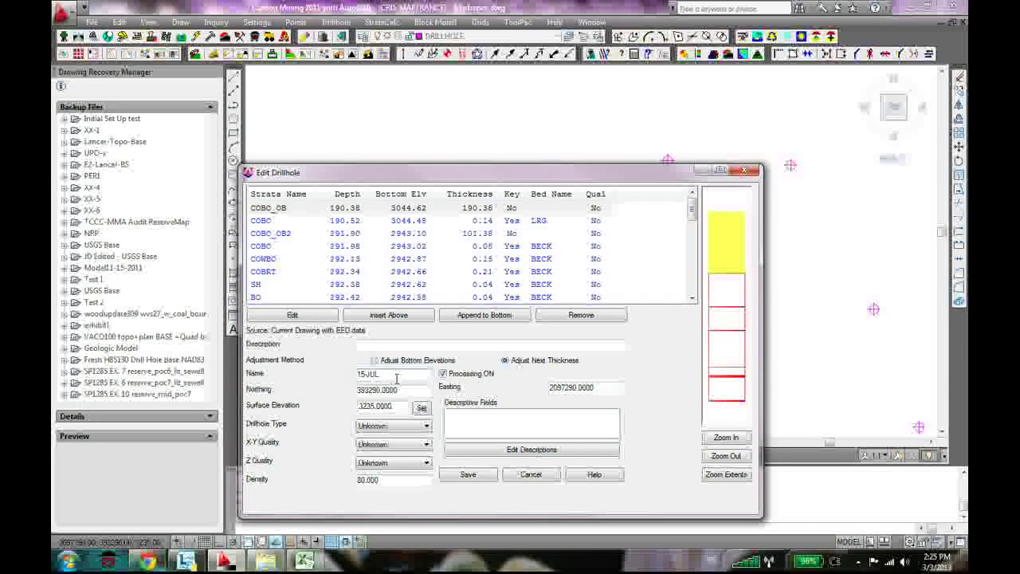
# Switch to the CSV in Excel and try to find 144415-JUL in the Hole Id column
pyautogui.hotkey('alt', 'Tab')
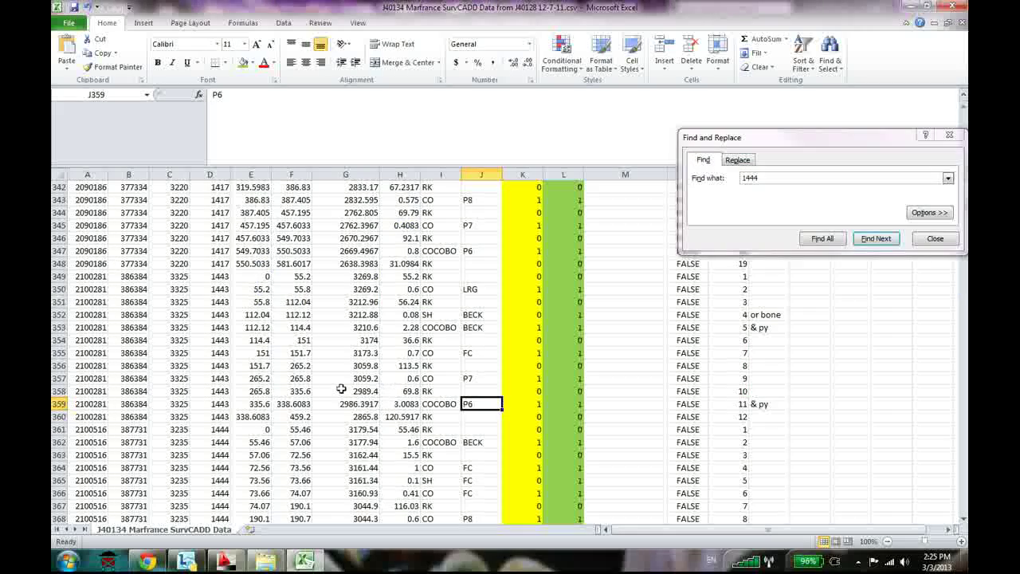
pyautogui.click(219, 183)
pyautogui.hotkey('ctrl', 'shift', 'Down')
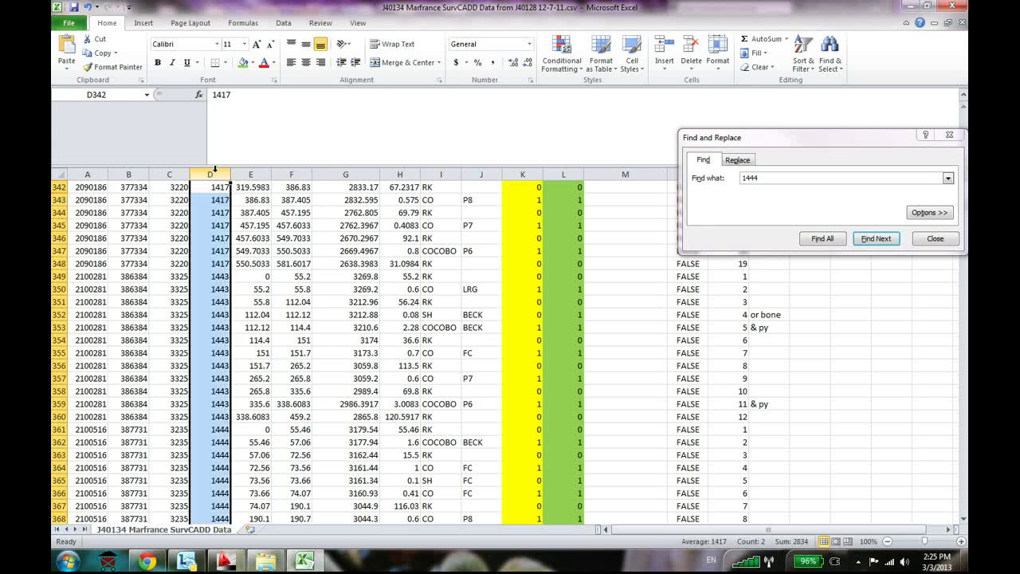
pyautogui.hotkey('ctrl', 'f')
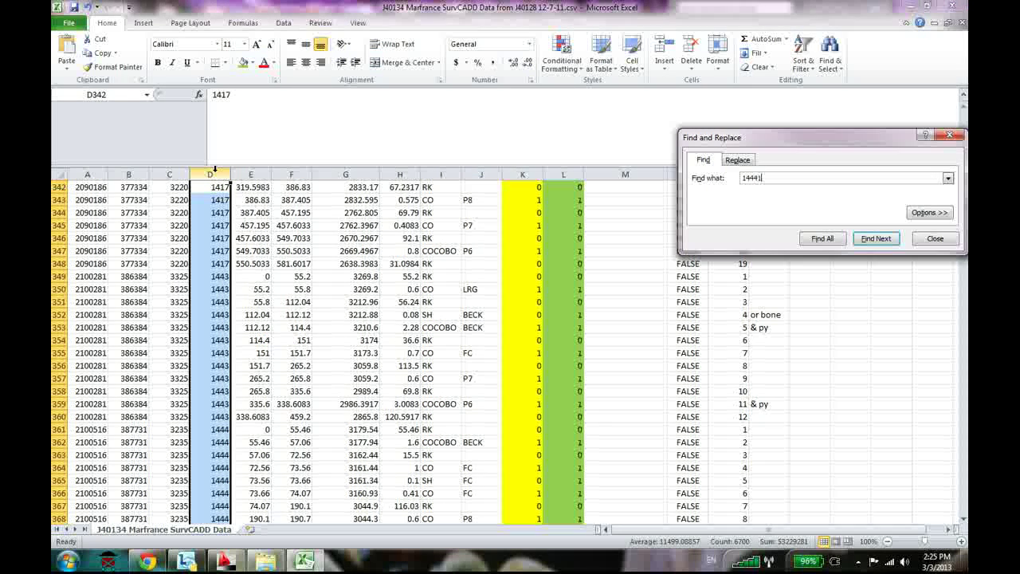
pyautogui.write('144415-JUL')
pyautogui.press('Return')
pyautogui.click(511, 308)
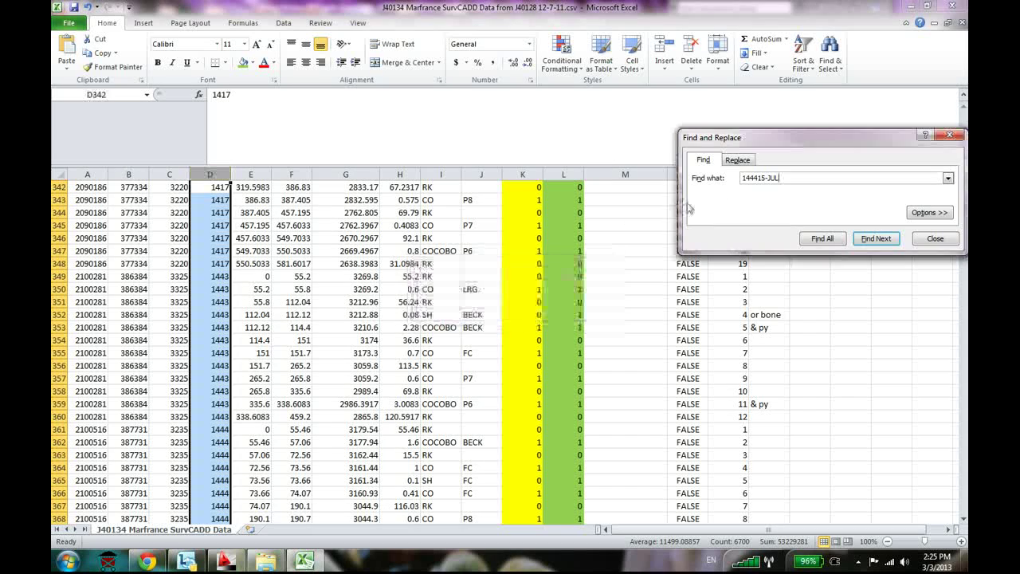
# Correct the search text to 15-JUL, search the Hole Id column again, and close the search
pyautogui.moveTo(758, 178); pyautogui.dragTo(741, 177)
pyautogui.press('BackSpace')
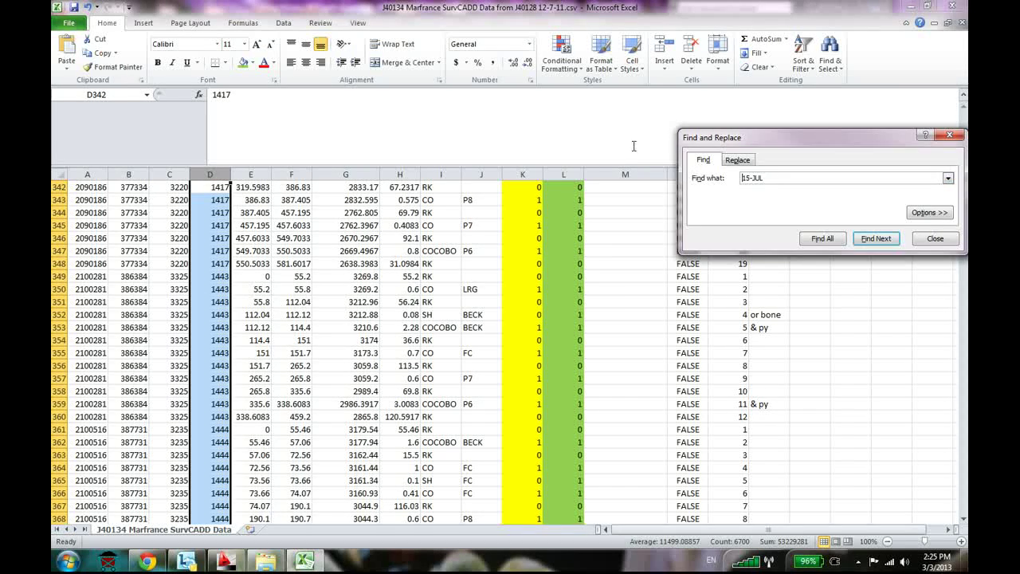
pyautogui.press('Return')
pyautogui.click(512, 307)
pyautogui.click(936, 238)
pyautogui.click(214, 442)
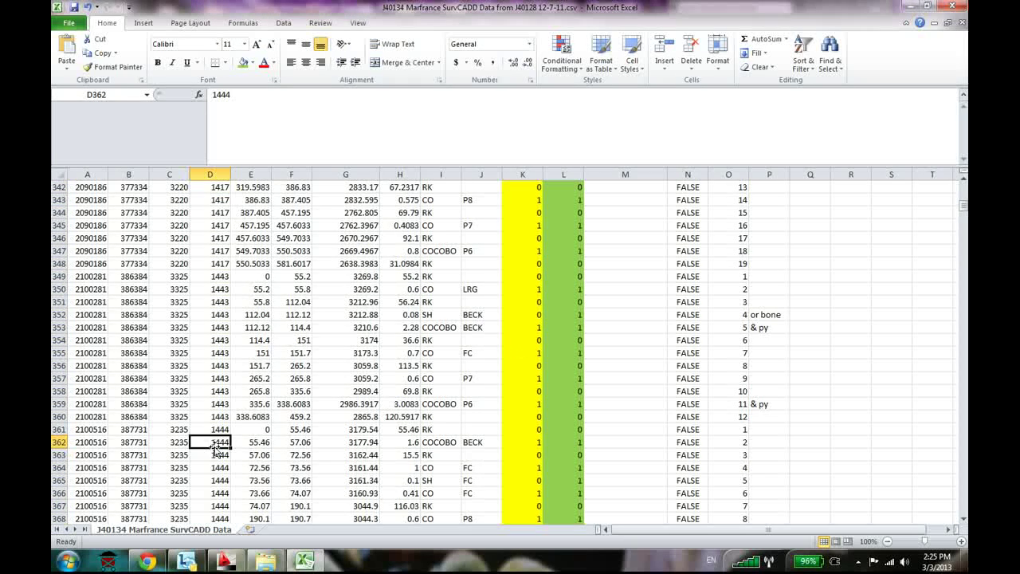
pyautogui.scroll(2, 215, 445)
# Copy the drillhole's name 15-JUL from its data in Carlson Mining and return to the CSV in Excel
pyautogui.hotkey('alt', 'Tab')
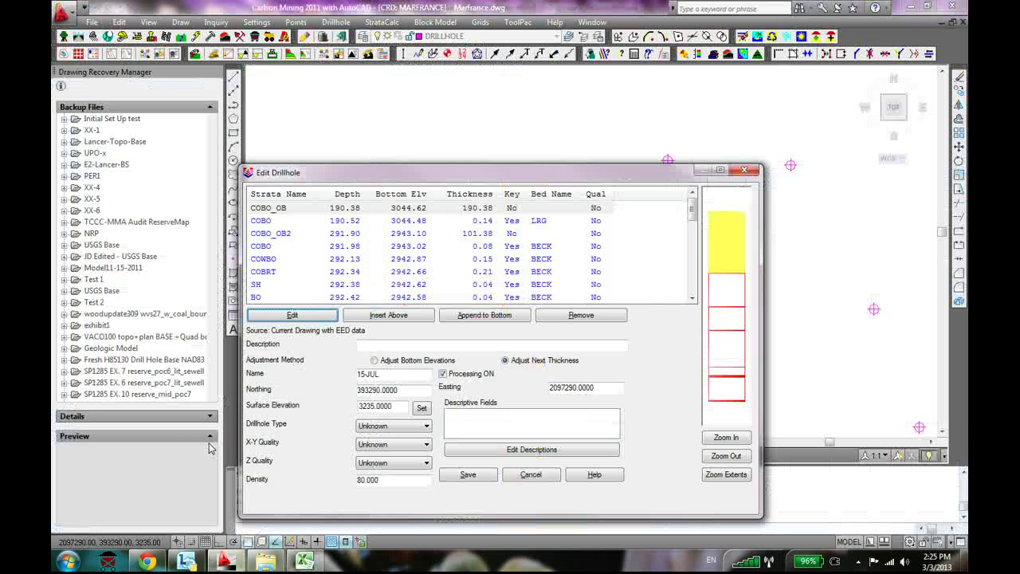
pyautogui.doubleClick(373, 375)
pyautogui.moveTo(400, 375); pyautogui.dragTo(317, 381)
pyautogui.hotkey('ctrl', 'c')
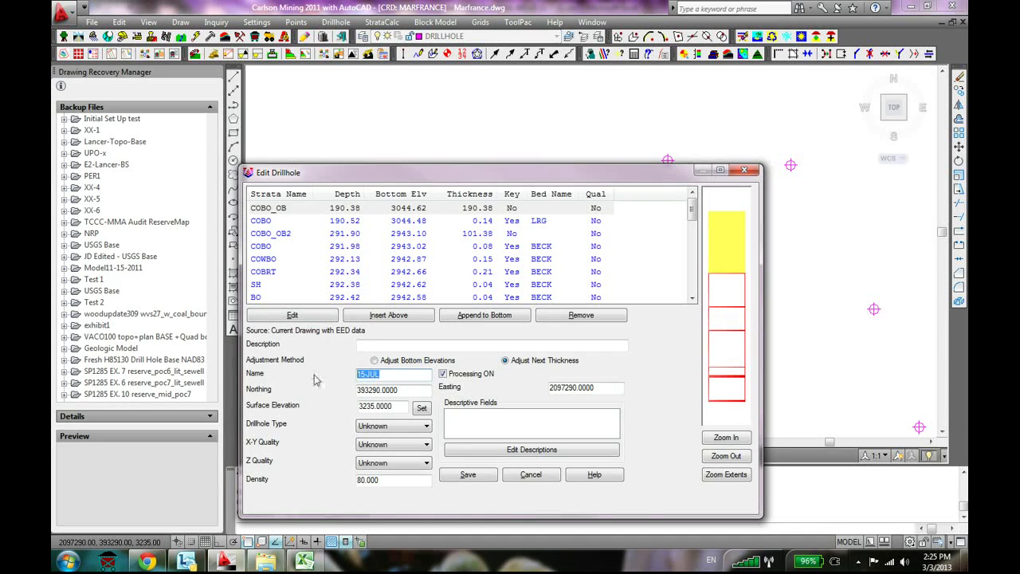
pyautogui.hotkey('alt', 'Tab')
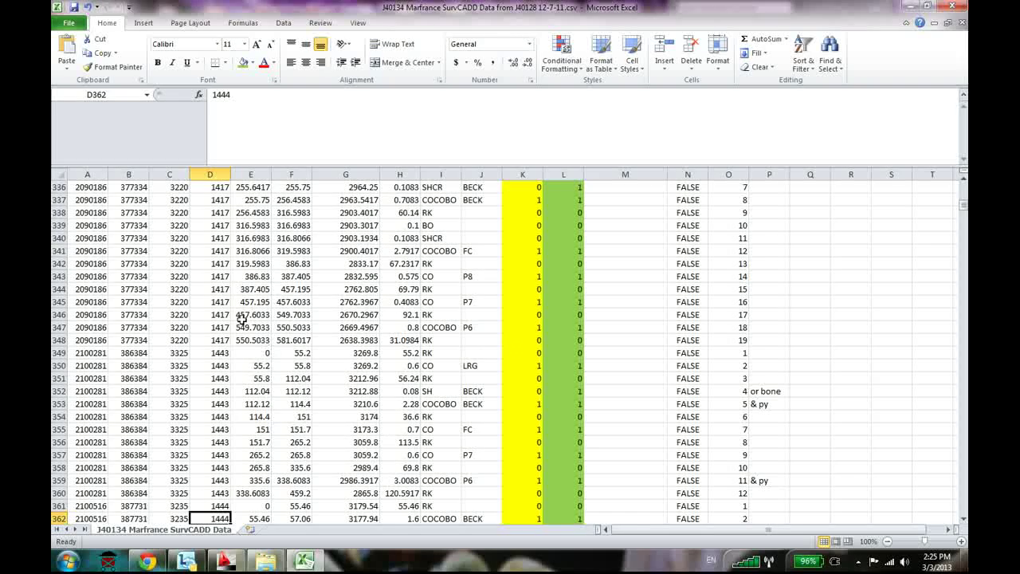
# Search the Hole Id column for the copied drillhole name 15-JUL and close the search
pyautogui.click(221, 173)
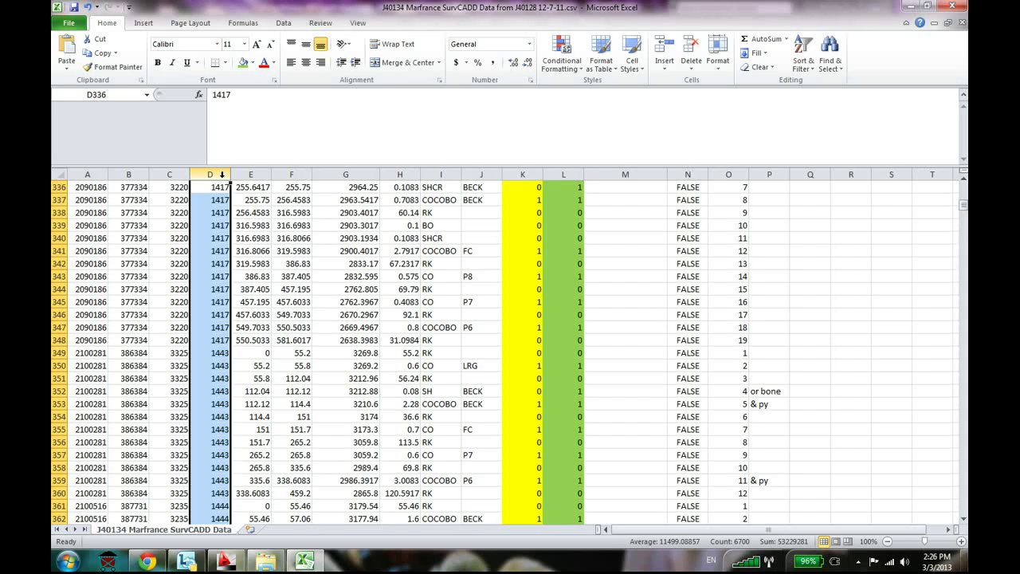
pyautogui.hotkey('ctrl', 'f')
pyautogui.hotkey('ctrl', 'v')
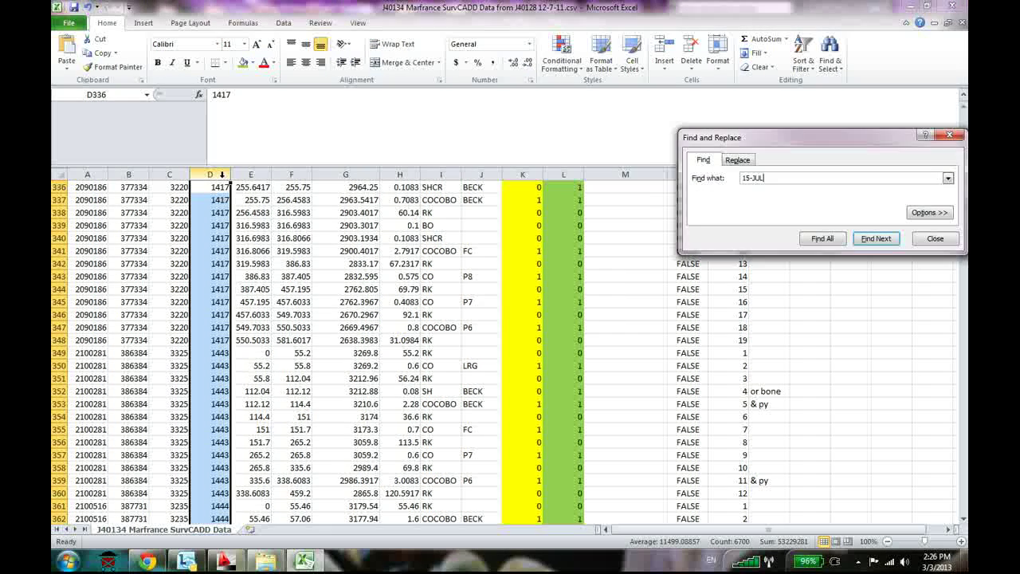
pyautogui.press('Return')
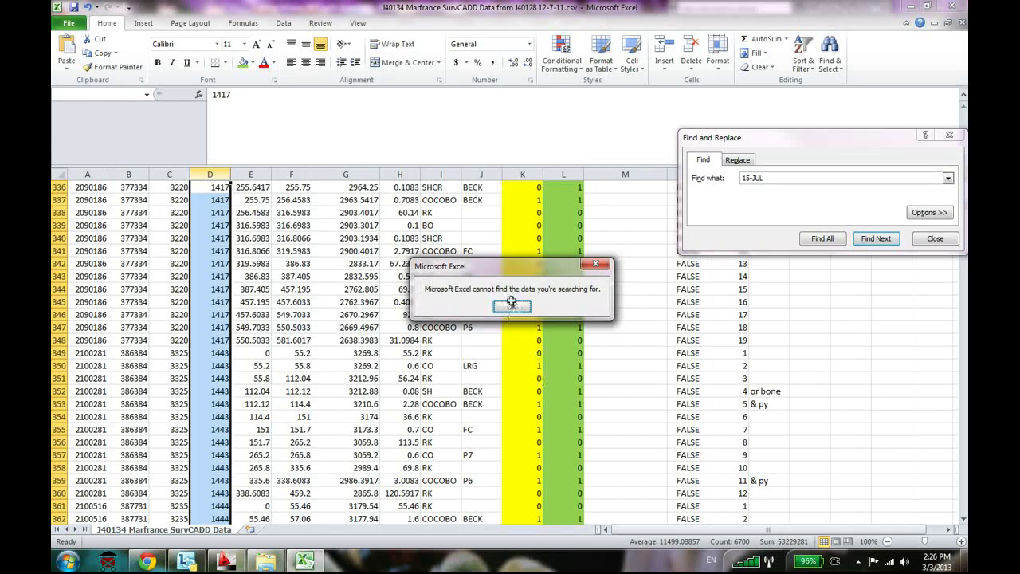
pyautogui.click(511, 305)
pyautogui.press('Escape')
# Switch back to Carlson Mining, cancel editing of drillhole 15-JUL, and open drillhole 42 instead
pyautogui.hotkey('alt', 'Tab')
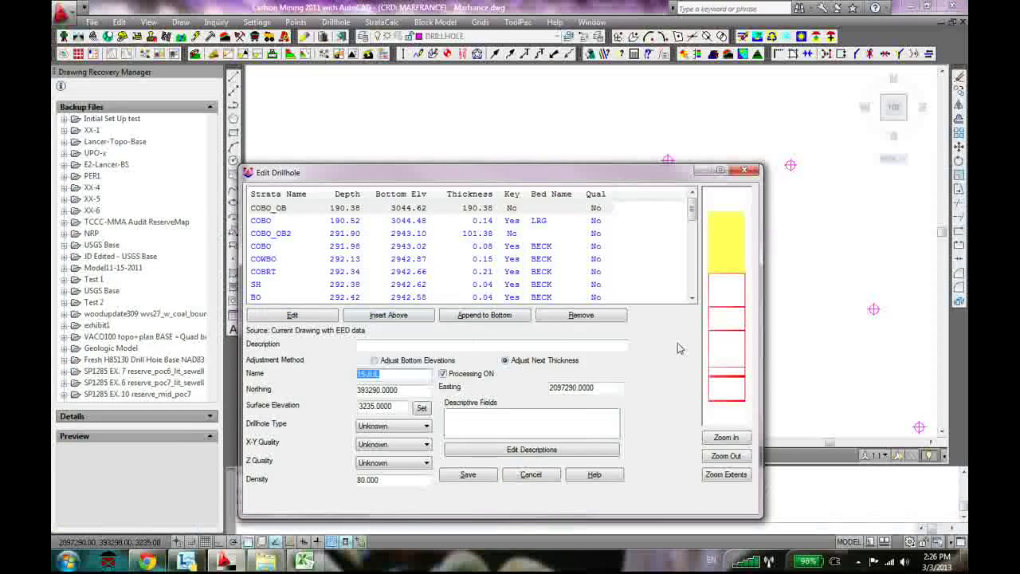
pyautogui.click(530, 475)
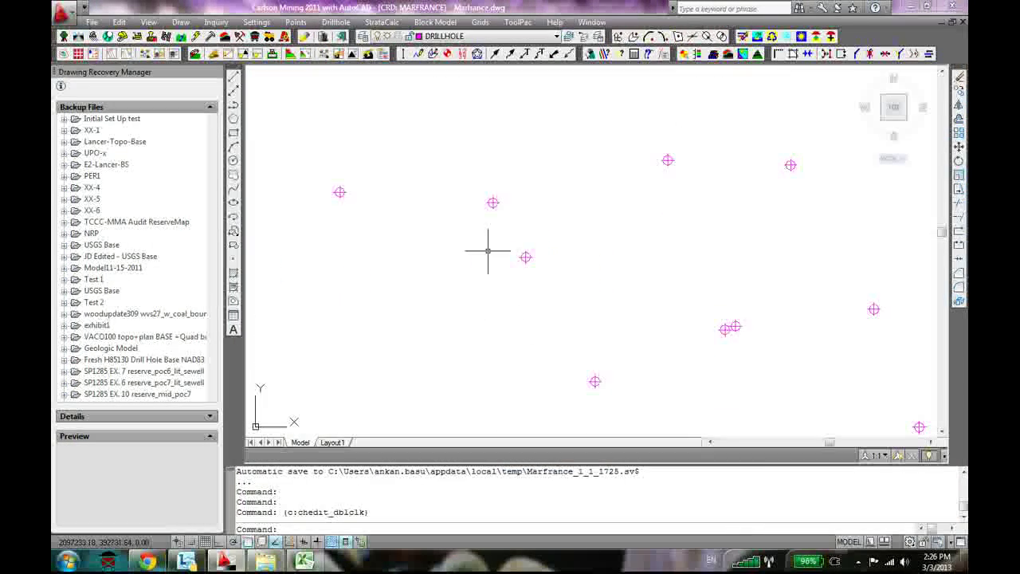
pyautogui.scroll(-6, 570, 273)
pyautogui.scroll(5, 663, 290)
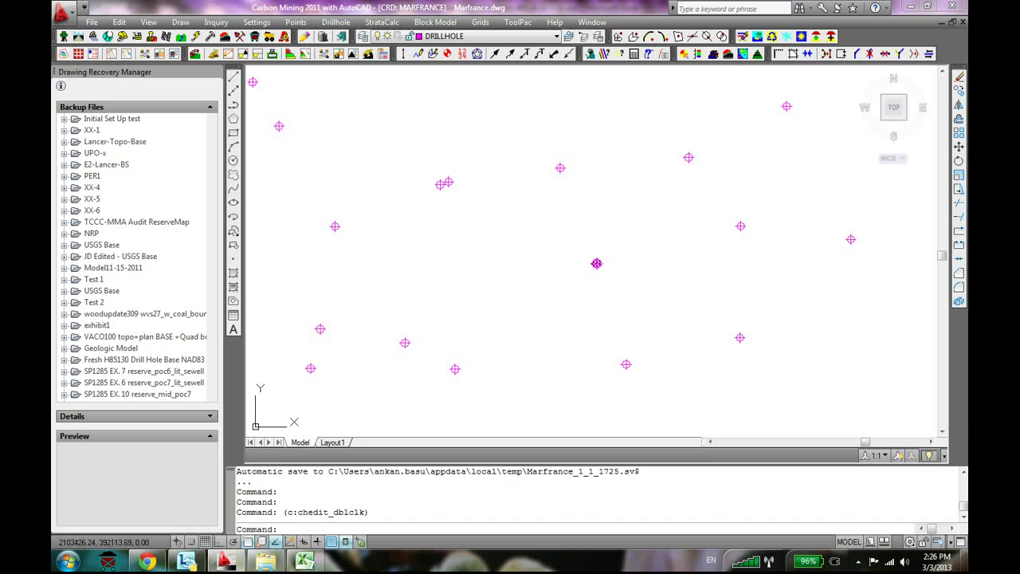
pyautogui.doubleClick(689, 158)
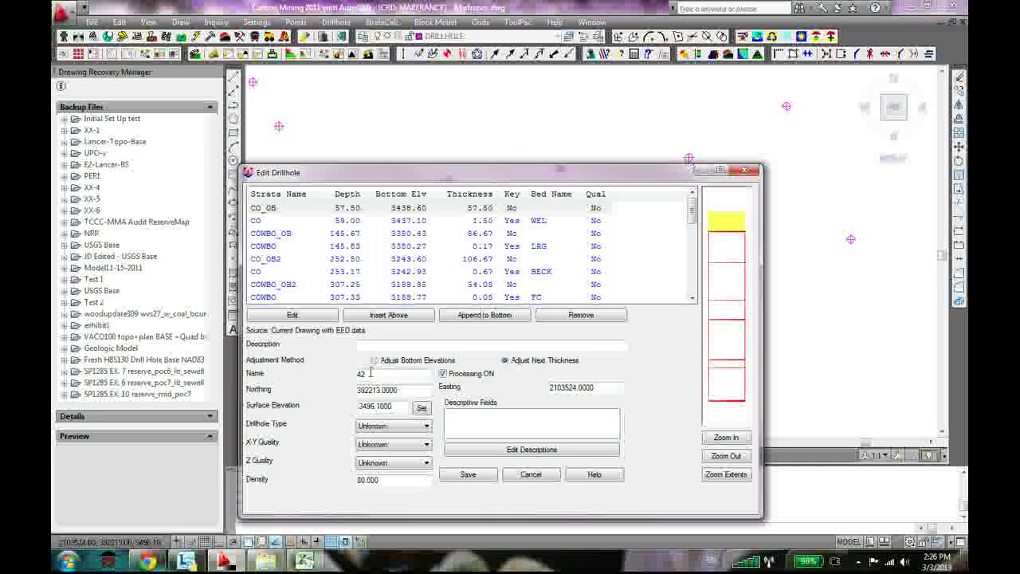
# Examine the P6 strata of drillhole 42, select its name, and switch to the CSV in Excel
pyautogui.moveTo(692, 210); pyautogui.dragTo(693, 293)
pyautogui.click(453, 317)
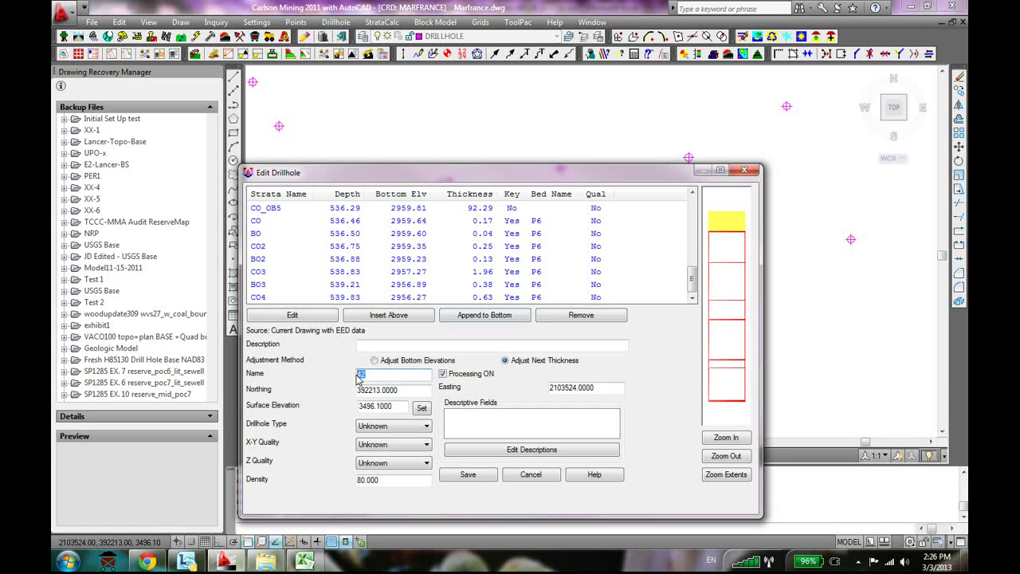
pyautogui.hotkey('alt', 'Tab')
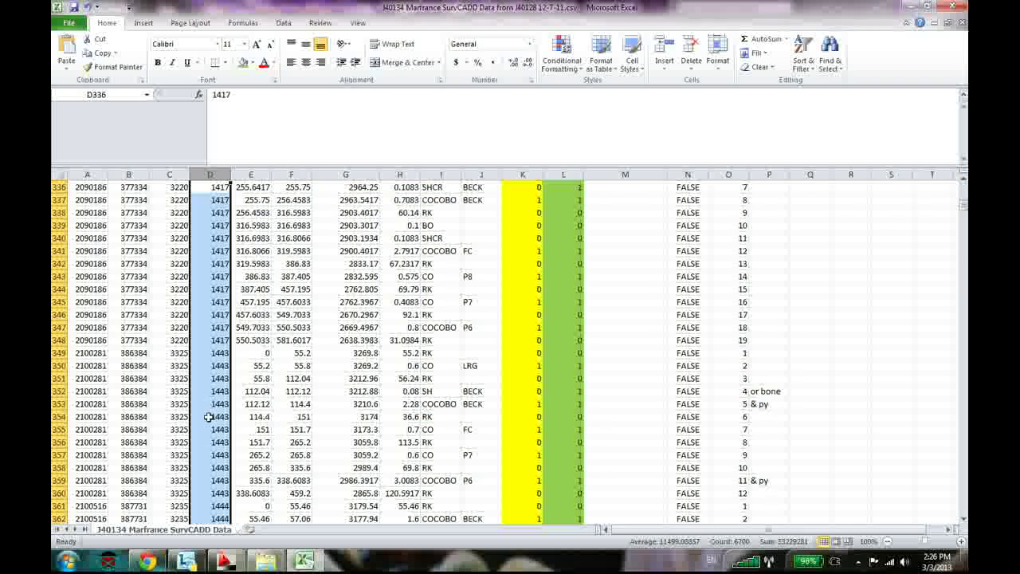
# Search the drillhole name column D for drillhole 42
pyautogui.hotkey('ctrl', 'f')
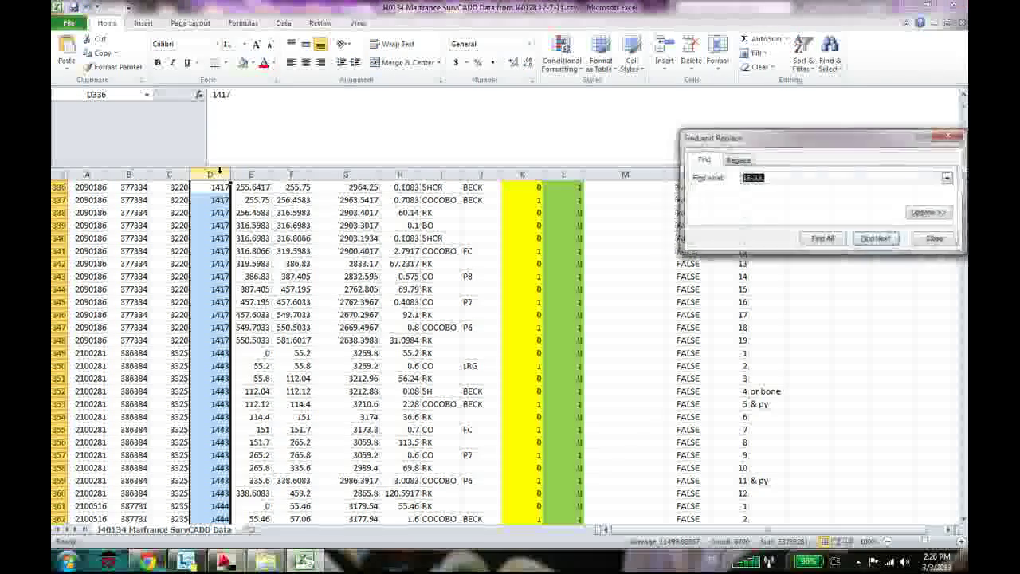
pyautogui.write('42')
pyautogui.press('Return')
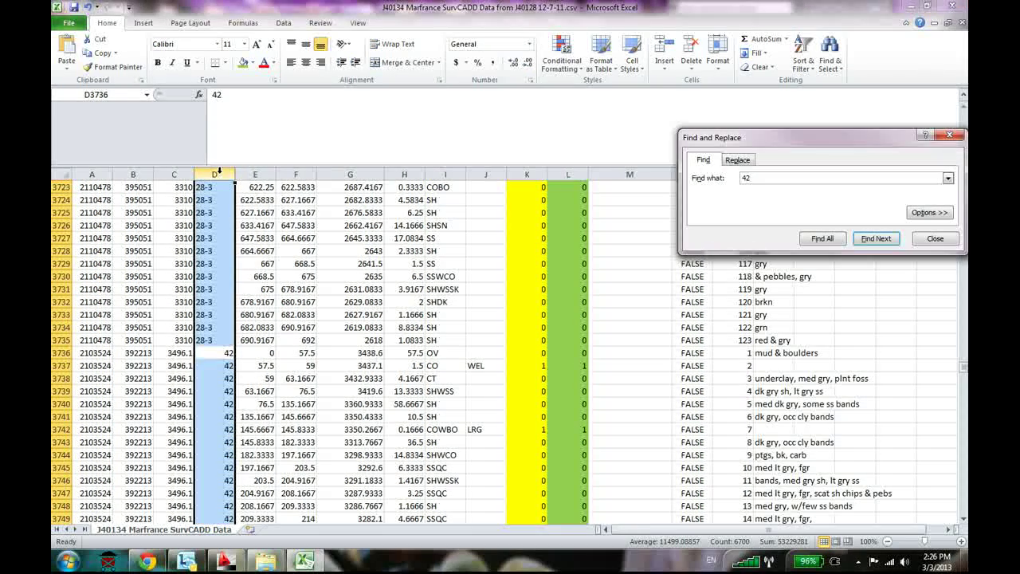
# Review drillhole 42's rows, checking the strata names and bed names of the FC and BECK seam entries
pyautogui.click(330, 455)
pyautogui.scroll(-2, 263, 435)
pyautogui.scroll(-20, 253, 430)
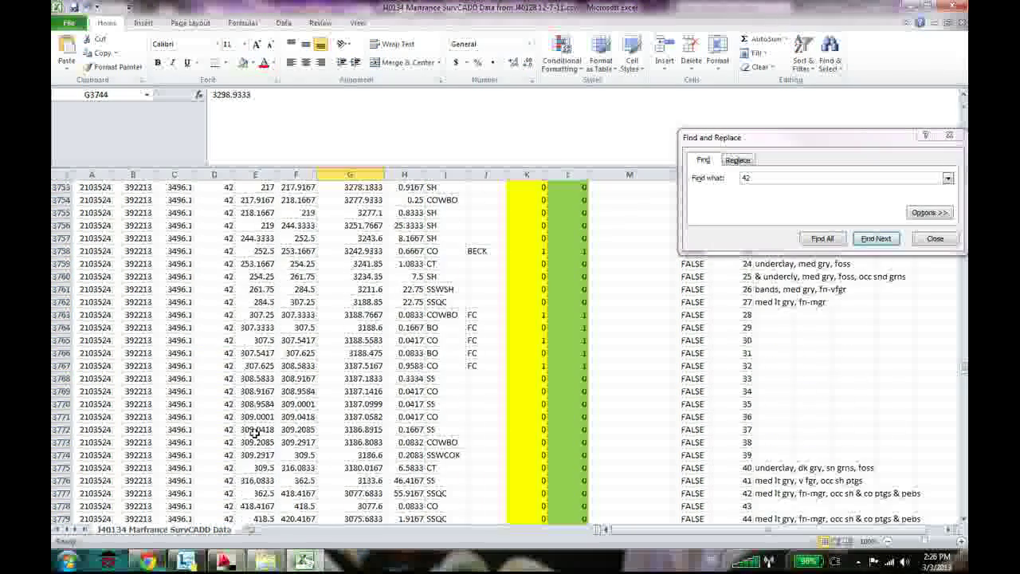
pyautogui.click(480, 314)
pyautogui.click(485, 301)
pyautogui.click(483, 289)
pyautogui.click(484, 277)
pyautogui.click(485, 263)
pyautogui.click(487, 250)
pyautogui.click(487, 238)
# Switch to Carlson Mining and go through drillhole 42's P6 strata from the deepest layer up to the first CO layer
pyautogui.hotkey('alt', 'Tab')
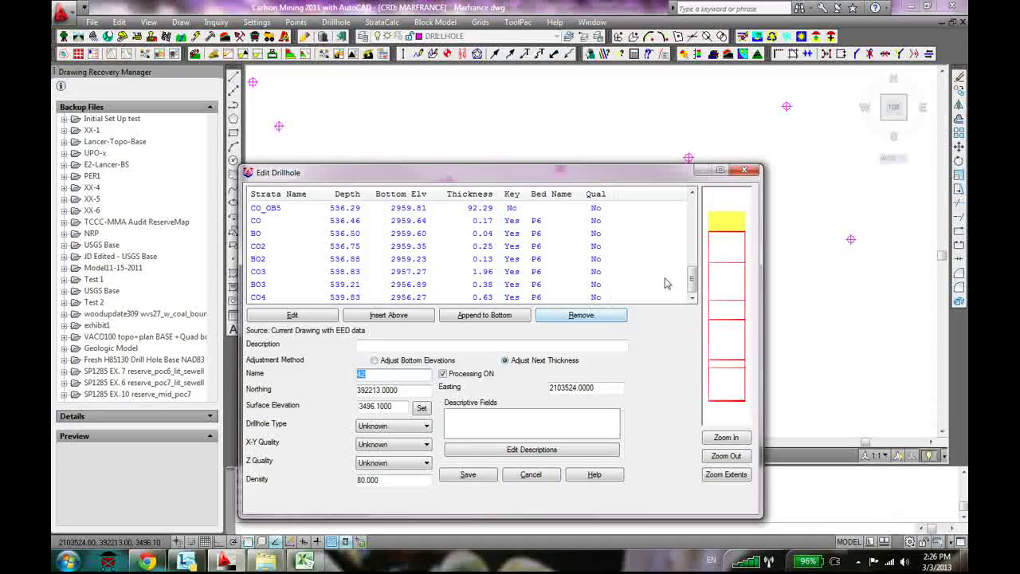
pyautogui.click(527, 287)
pyautogui.click(528, 272)
pyautogui.click(531, 258)
pyautogui.click(533, 246)
pyautogui.click(534, 233)
pyautogui.click(535, 221)
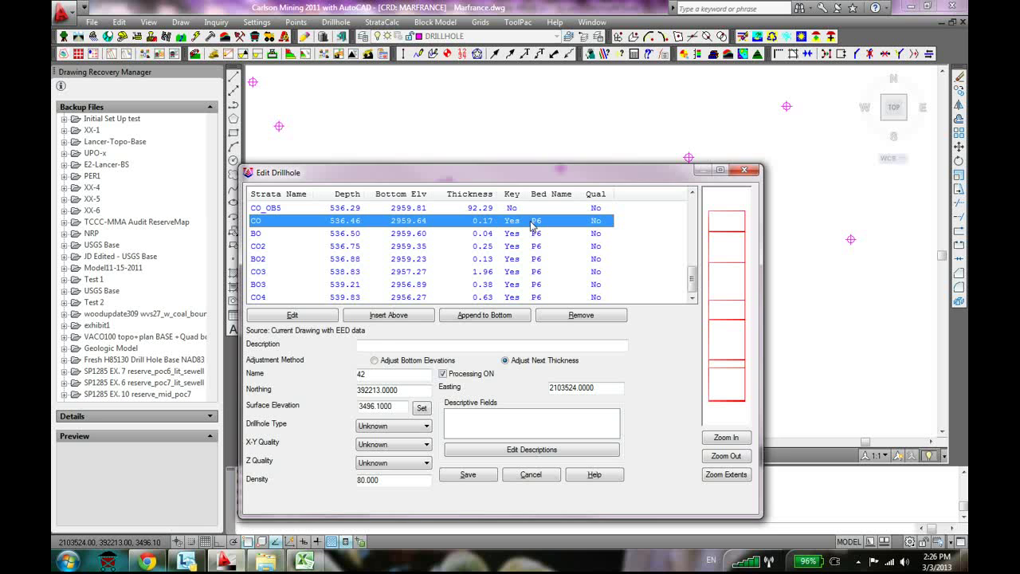
# Examine the whole strata list of drillhole 42, comparing its single-layer and split beds, and close the drillhole editor
pyautogui.scroll(2, 458, 281)
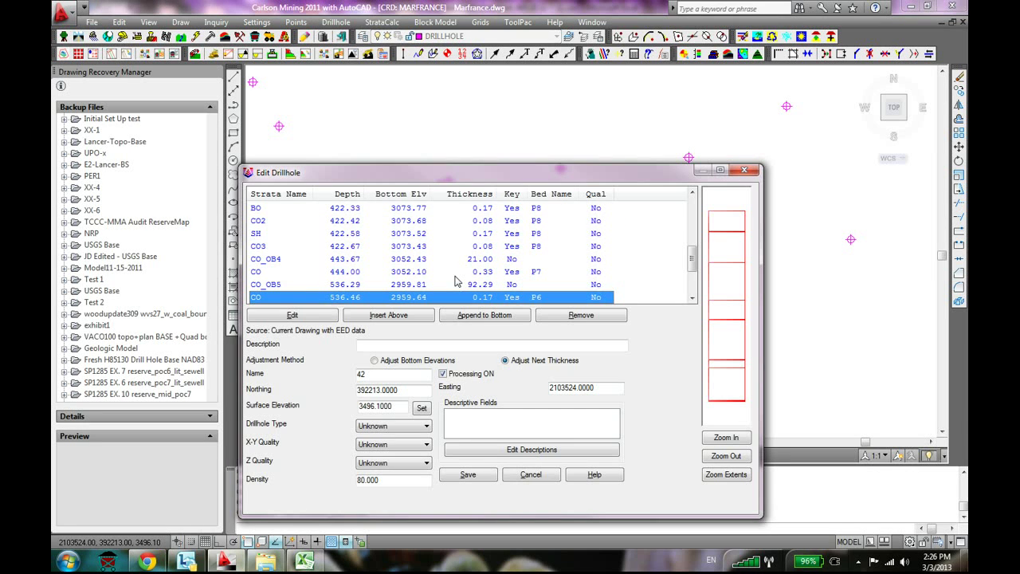
pyautogui.scroll(5, 458, 280)
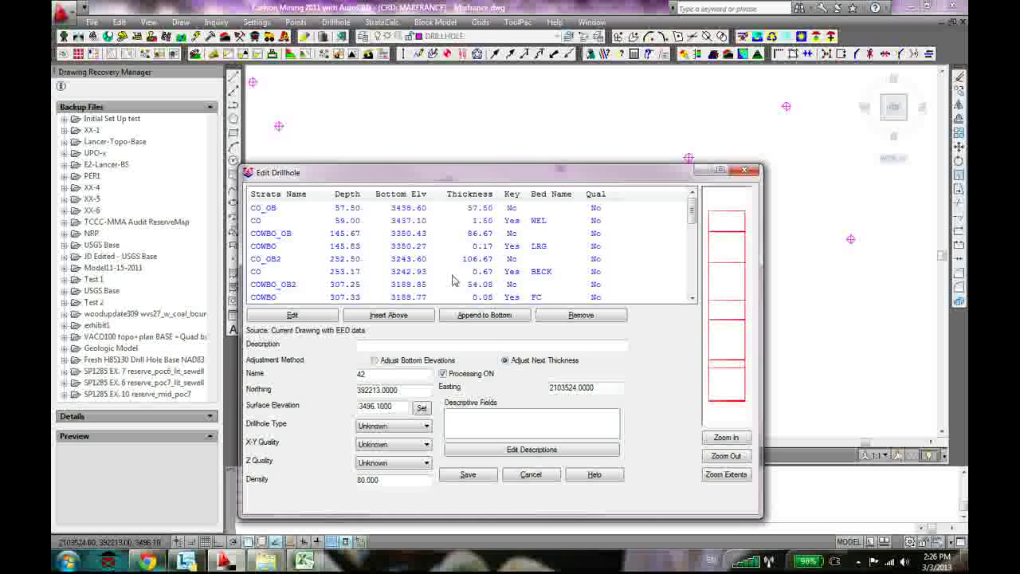
pyautogui.scroll(-6, 518, 285)
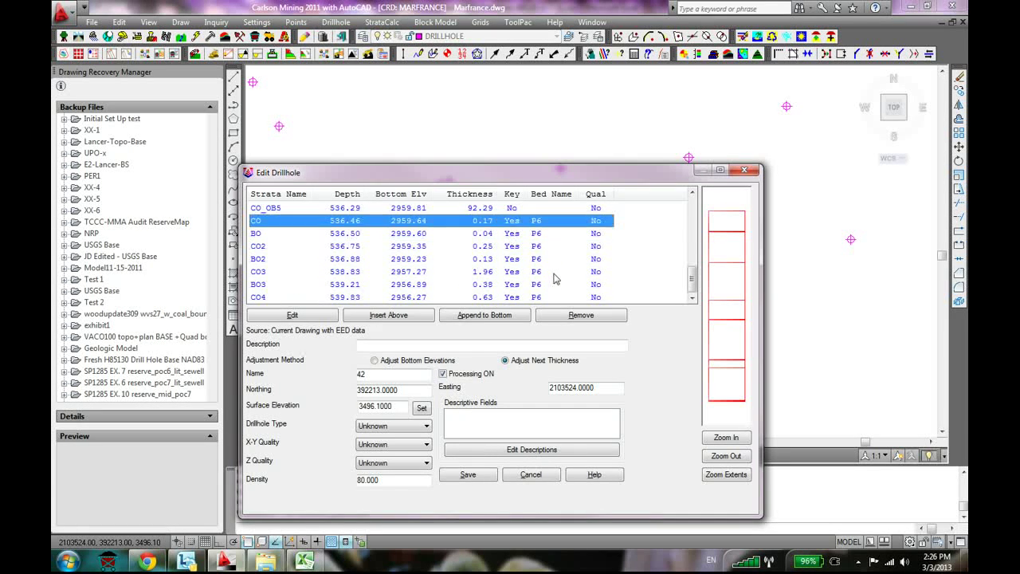
pyautogui.scroll(2, 556, 277)
pyautogui.scroll(-2, 556, 277)
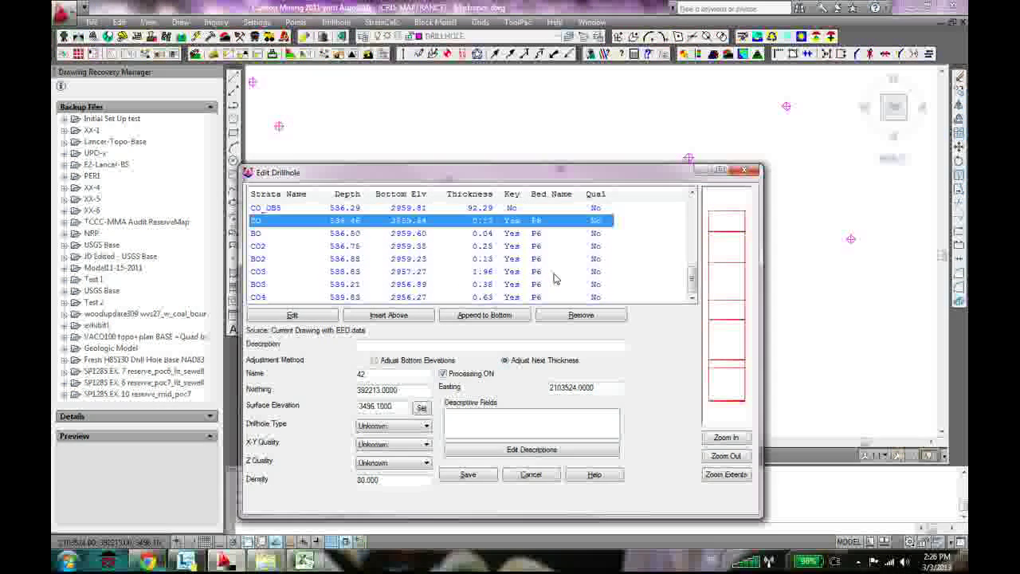
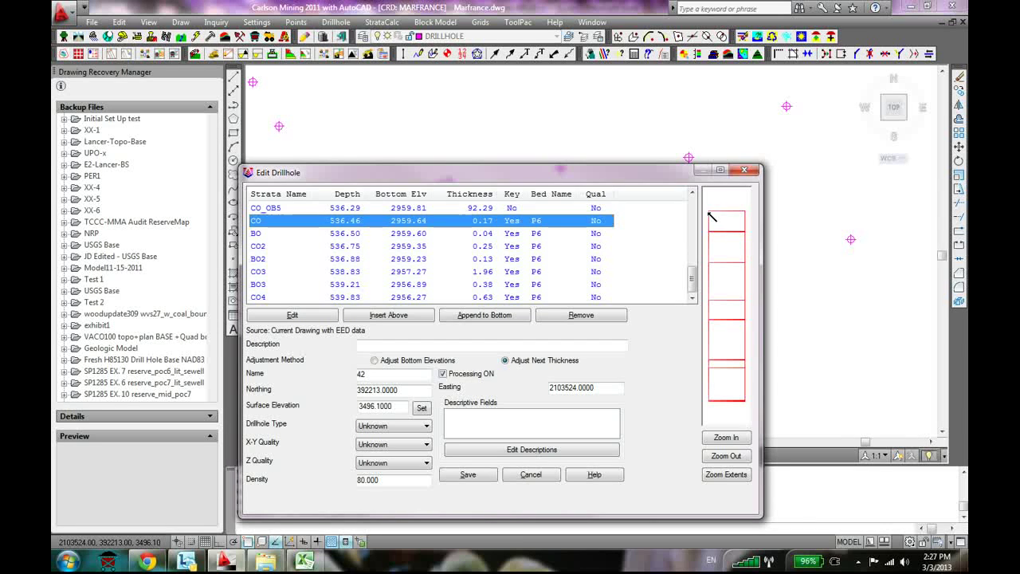
pyautogui.click(744, 170)
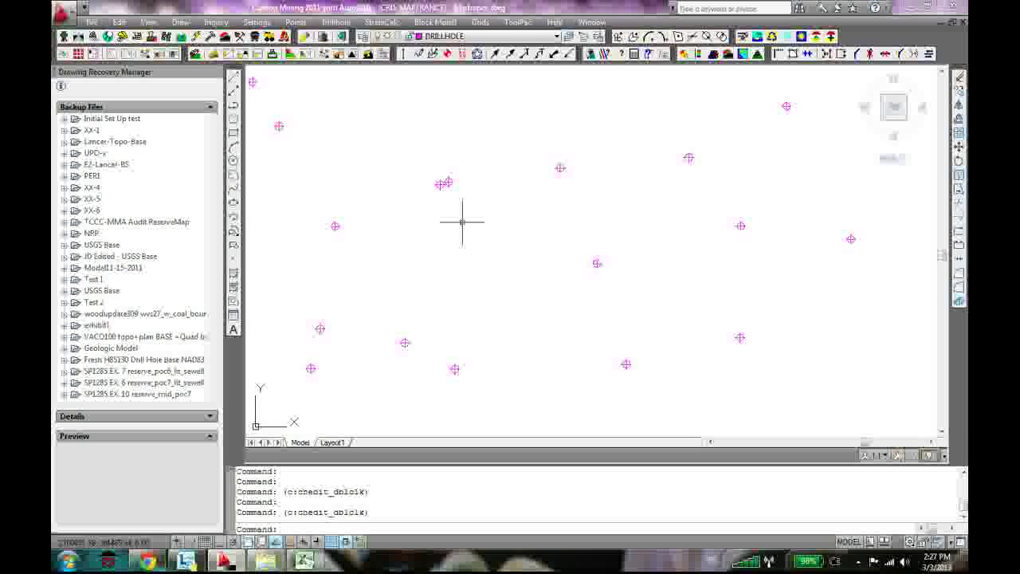
pyautogui.scroll(-5, 455, 213)
pyautogui.scroll(5, 457, 213)
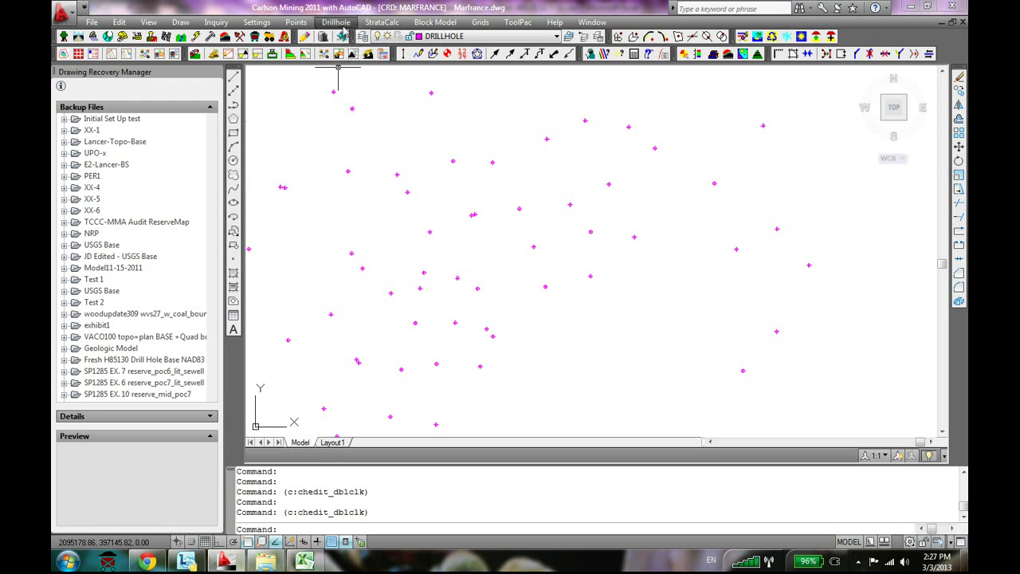
pyautogui.click(338, 23)
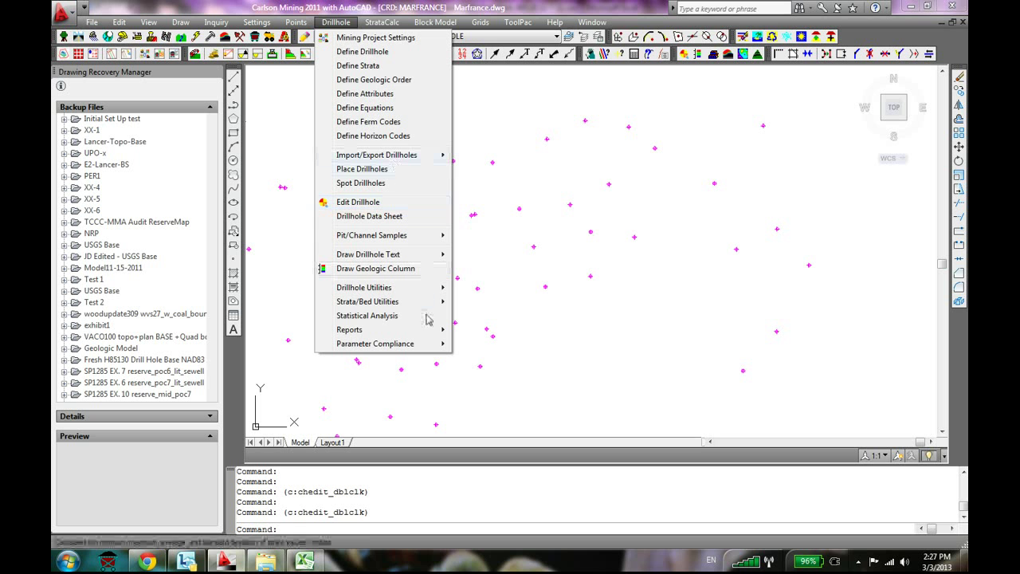
pyautogui.moveTo(425, 309)
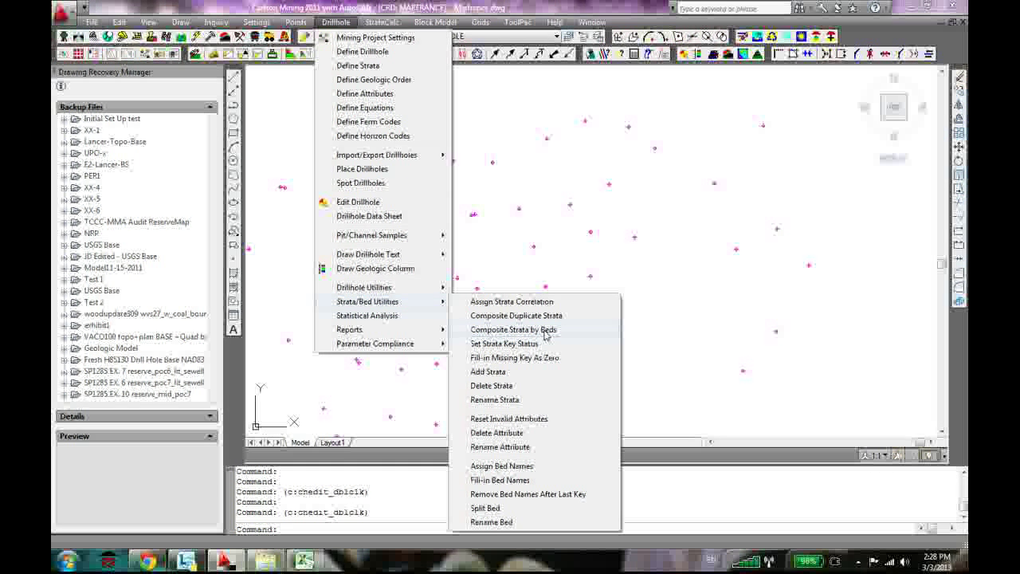
pyautogui.click(681, 328)
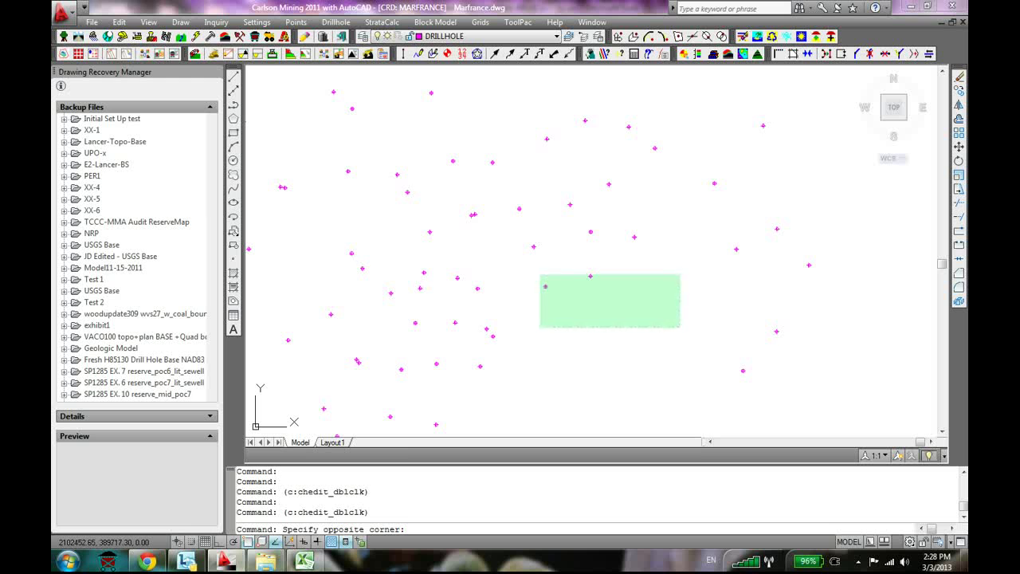
pyautogui.click(547, 290)
pyautogui.click(546, 286)
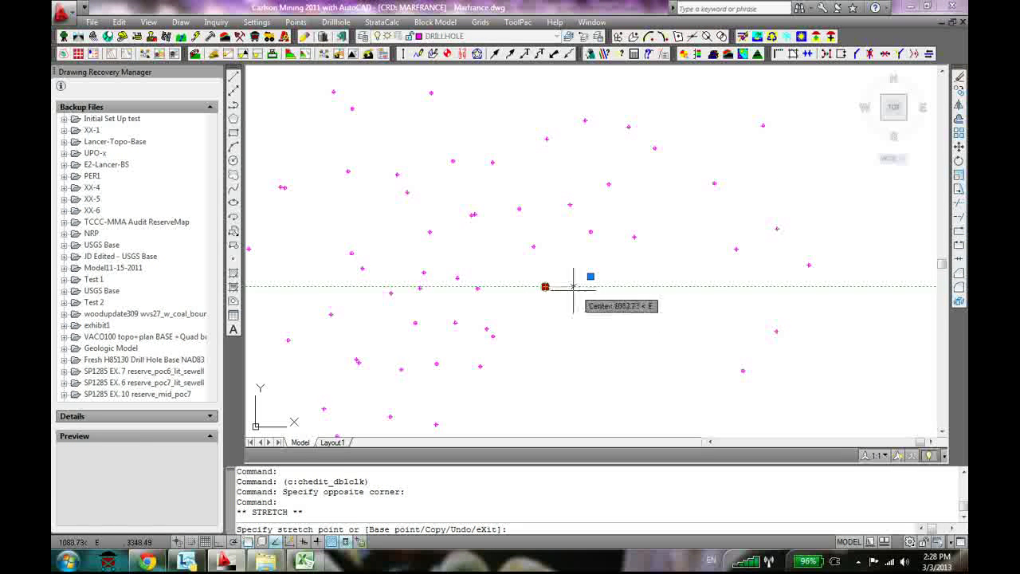
pyautogui.press('Escape')
pyautogui.click(576, 312)
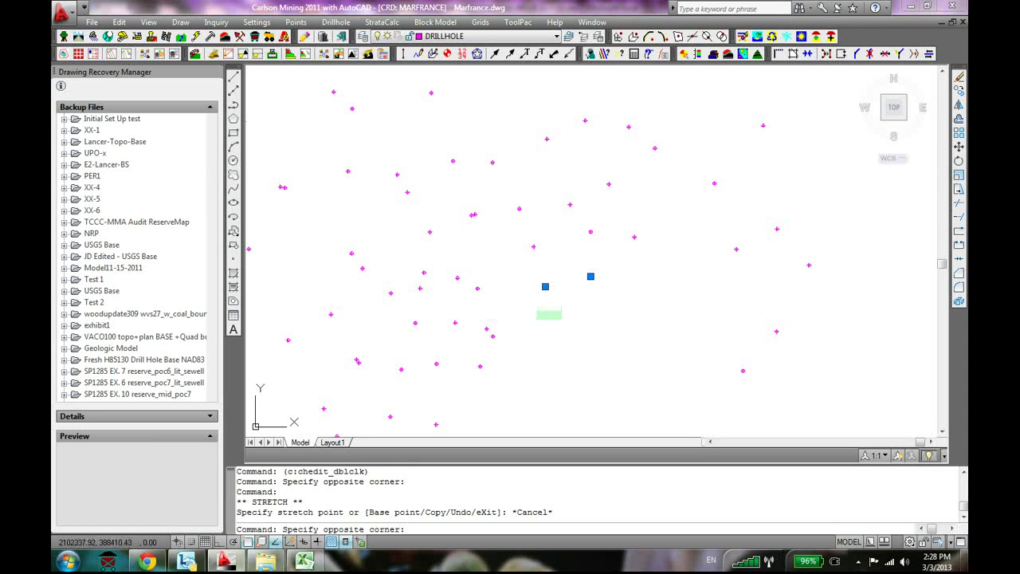
pyautogui.press('Escape')
pyautogui.press('Escape')
# Open drillhole 1867 and examine the coal and bone layers making up its P6 bed, leaving the drillhole unedited
pyautogui.scroll(3, 487, 344)
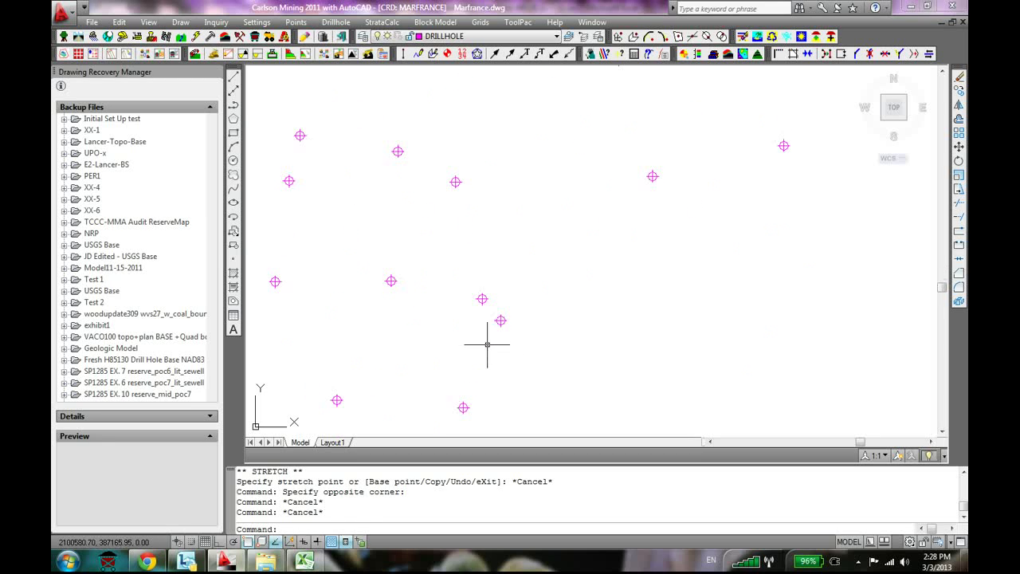
pyautogui.doubleClick(499, 319)
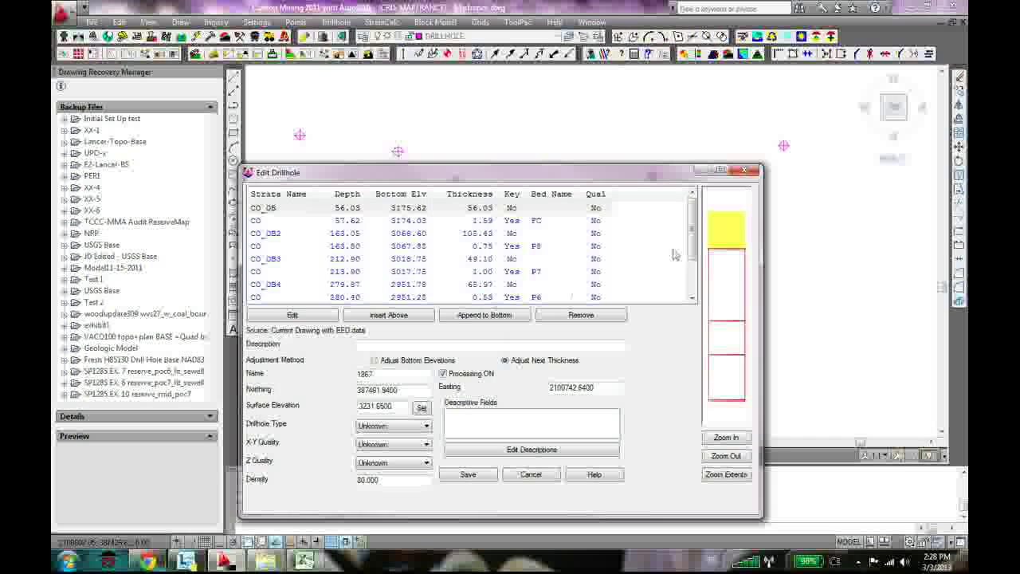
pyautogui.scroll(-2, 530, 296)
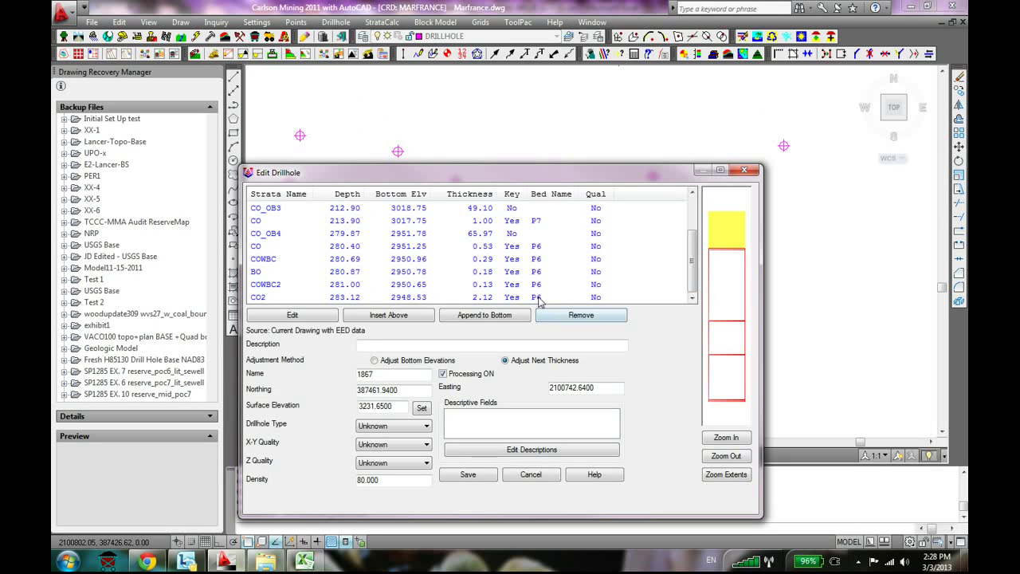
pyautogui.moveTo(482, 302); pyautogui.dragTo(485, 251)
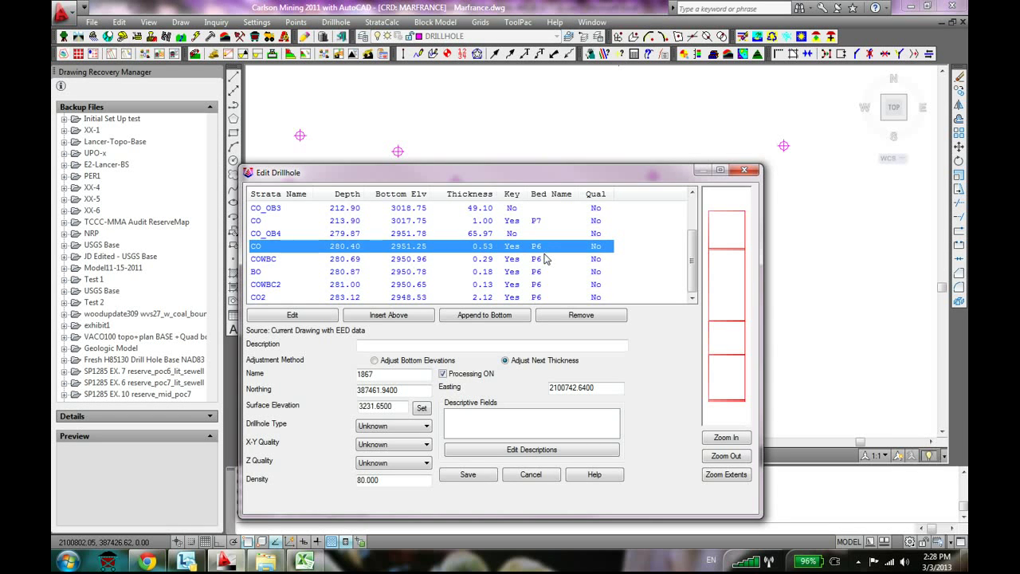
pyautogui.click(265, 271)
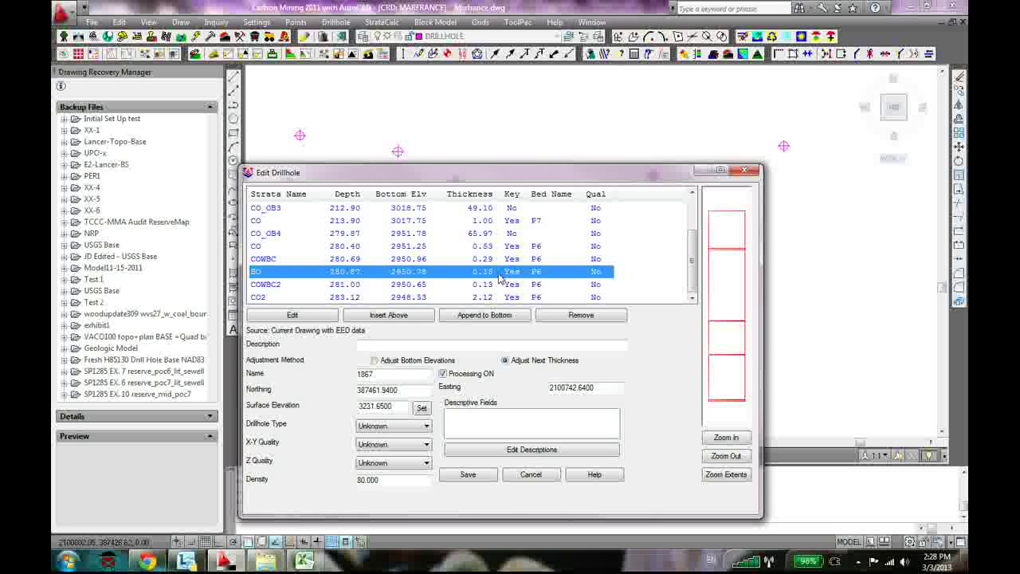
pyautogui.click(539, 297)
pyautogui.press('Up')
pyautogui.press('Up')
pyautogui.press('Up')
pyautogui.press('Up')
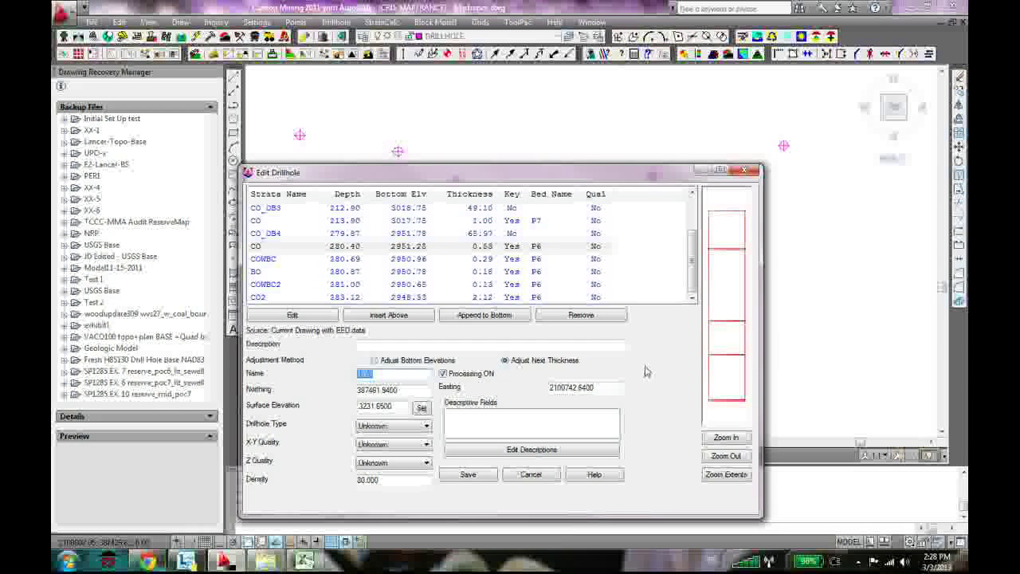
pyautogui.click(740, 171)
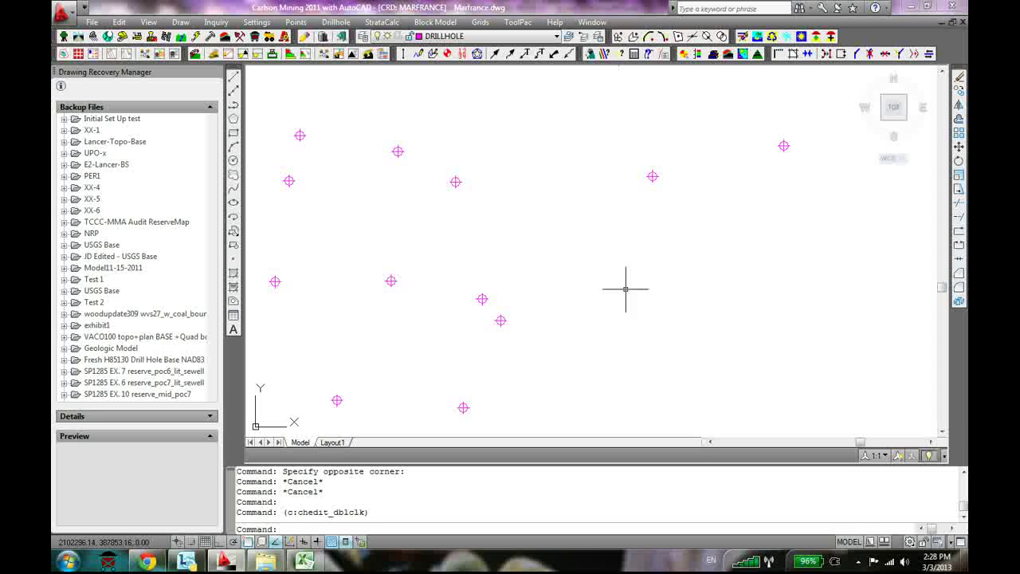
pyautogui.scroll(-5, 559, 327)
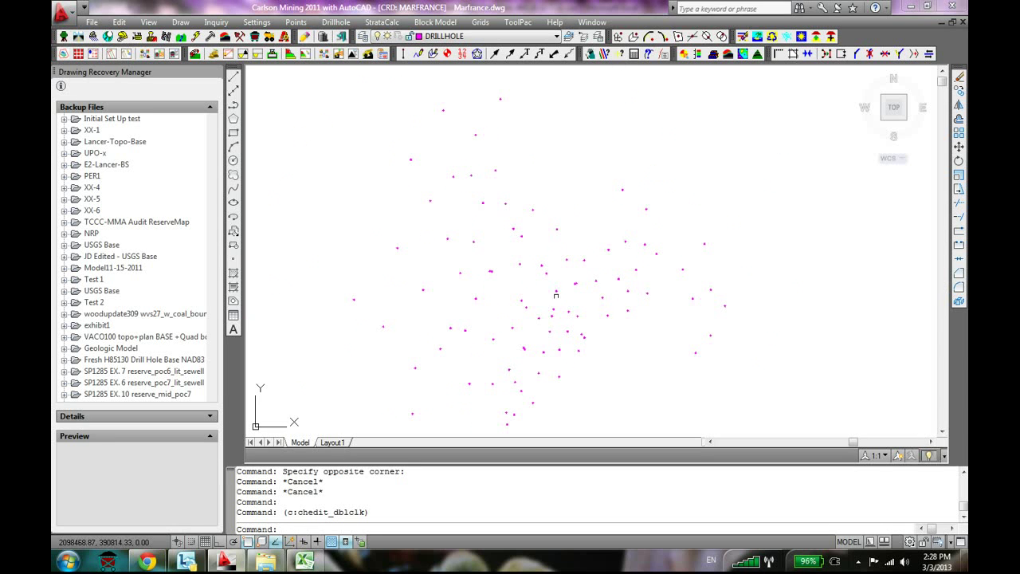
pyautogui.click(336, 21)
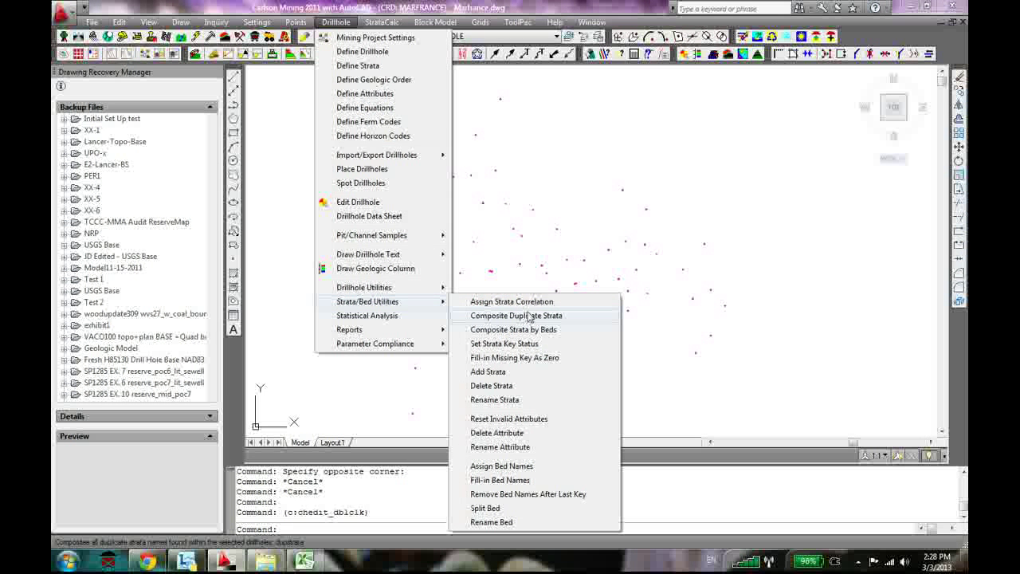
pyautogui.click(529, 315)
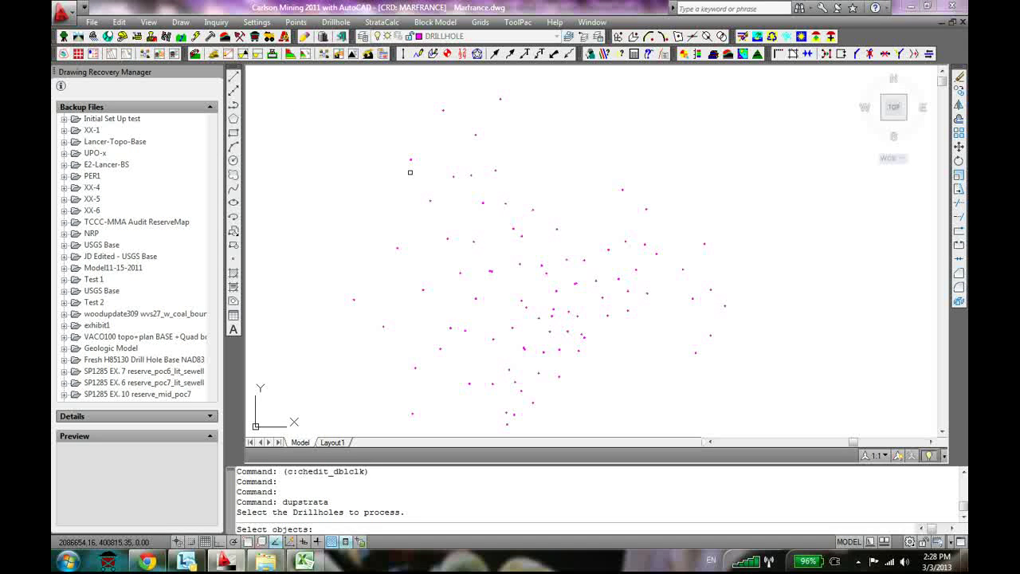
pyautogui.press('Escape')
# Run Composite Strata by Beds on all drillholes in the drawing
pyautogui.click(336, 22)
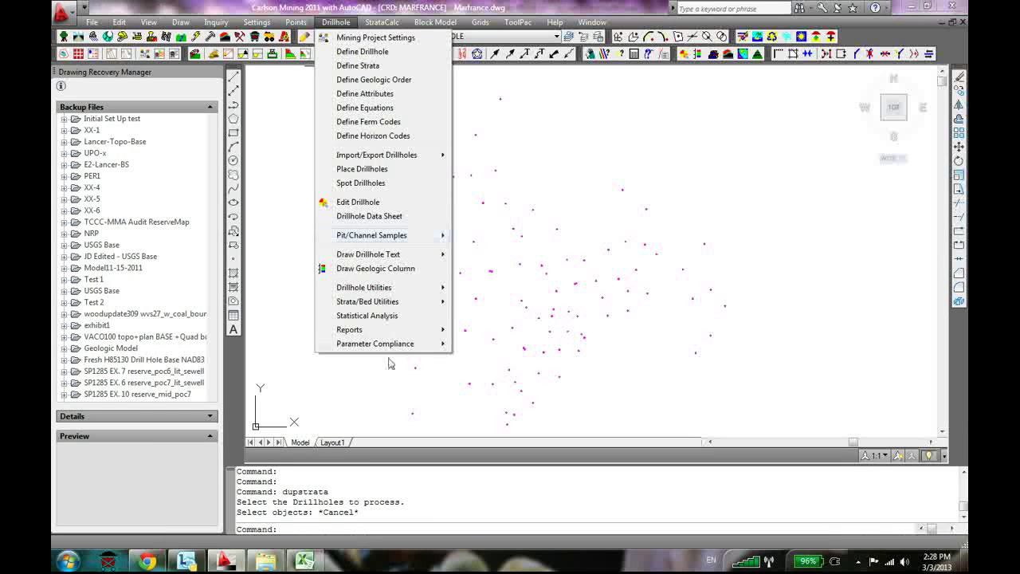
pyautogui.moveTo(403, 307)
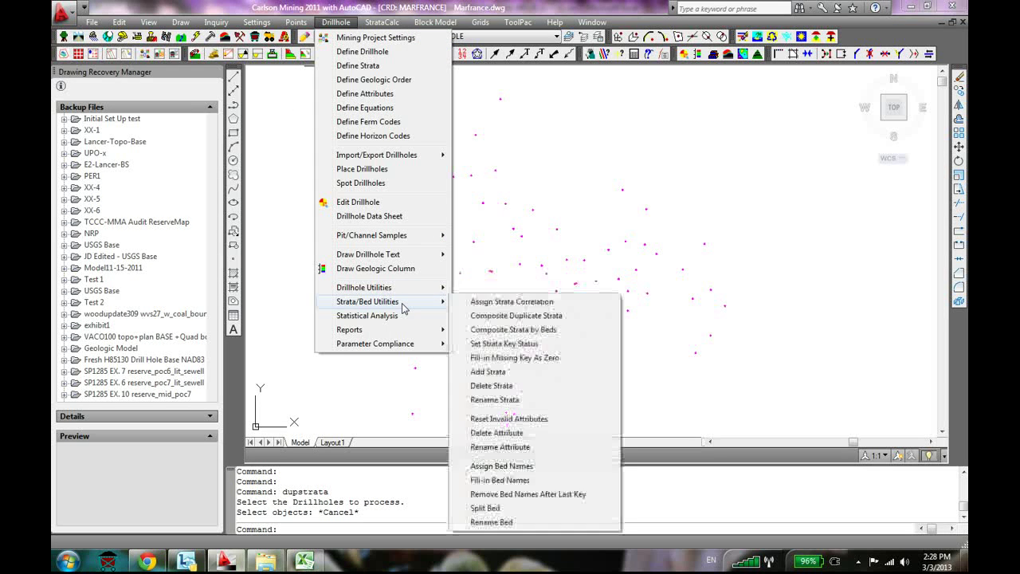
pyautogui.click(534, 331)
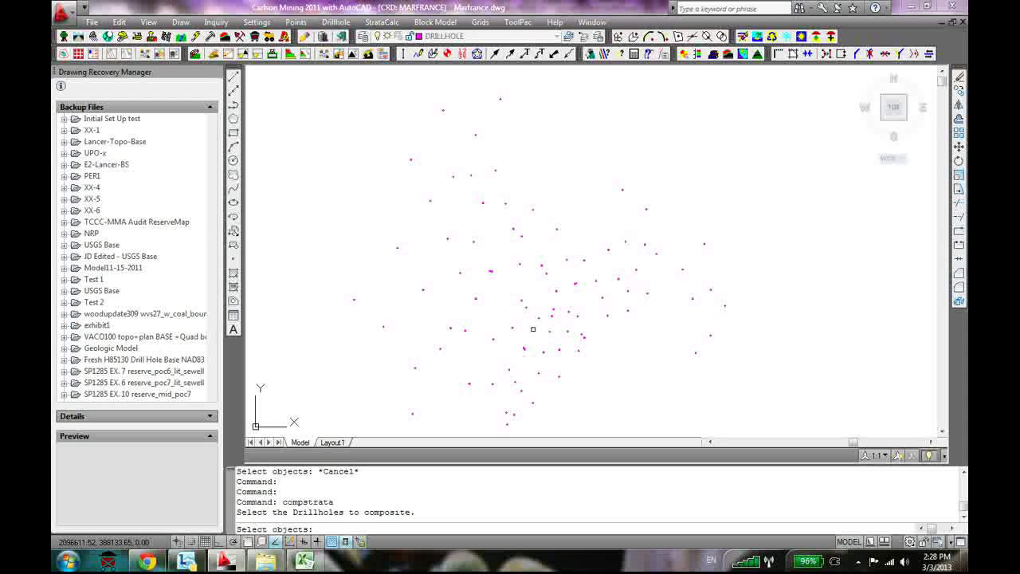
pyautogui.press('Return')
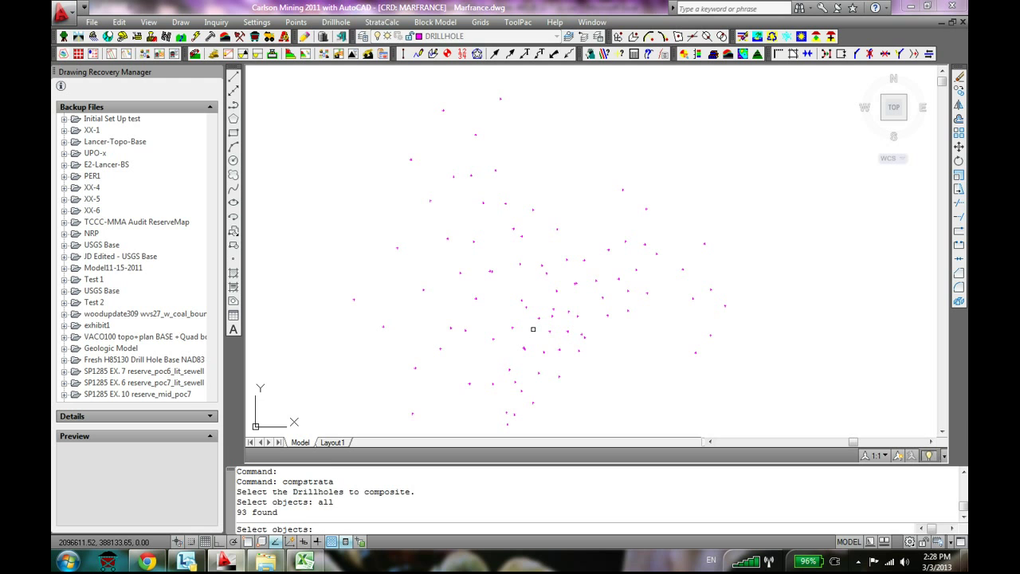
pyautogui.press('Return')
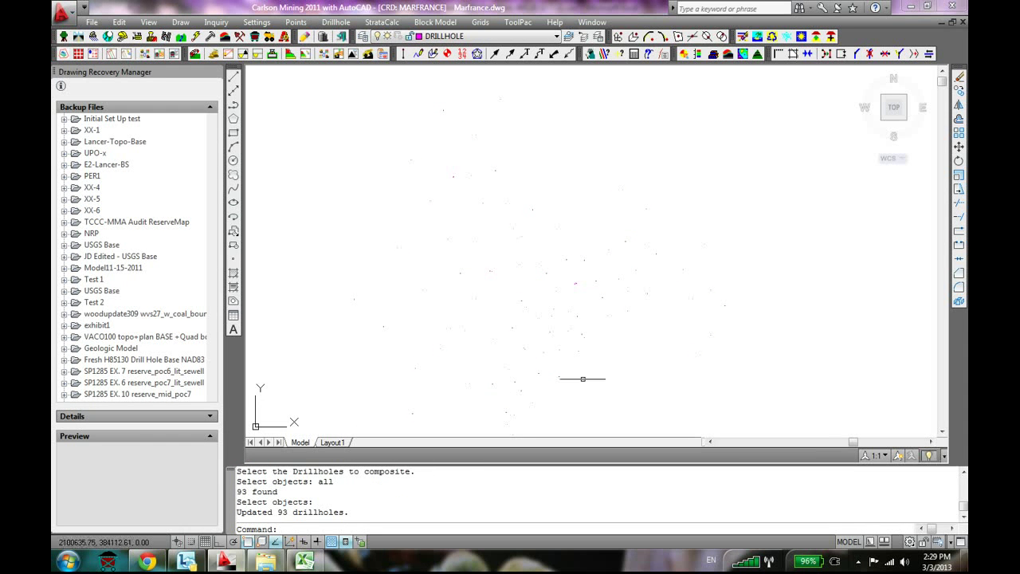
# Open drillhole 24-JUL for inspection of its composited strata, declining the removal of the CO_OB strata
pyautogui.scroll(3, 553, 335)
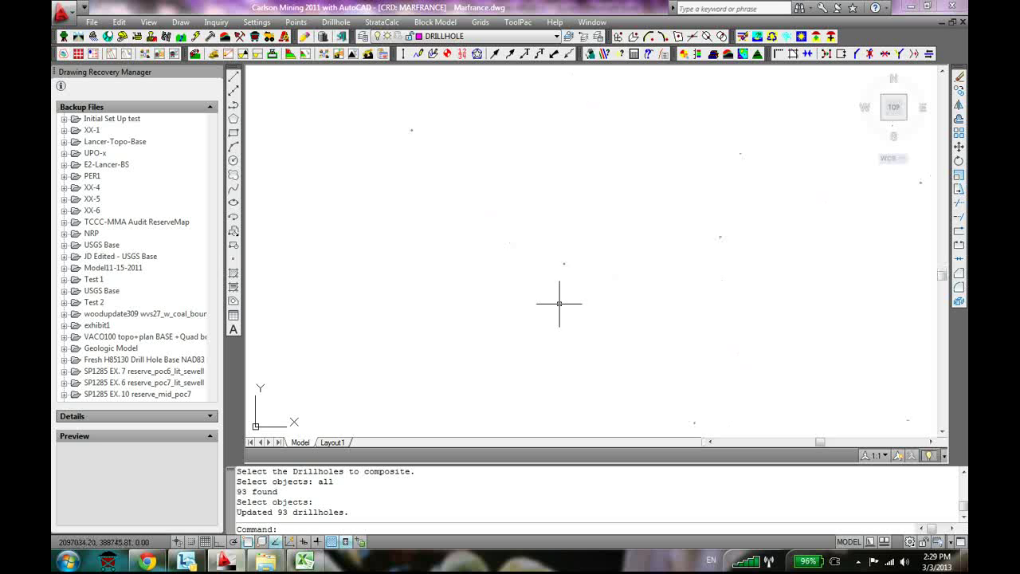
pyautogui.doubleClick(543, 316)
pyautogui.click(558, 316)
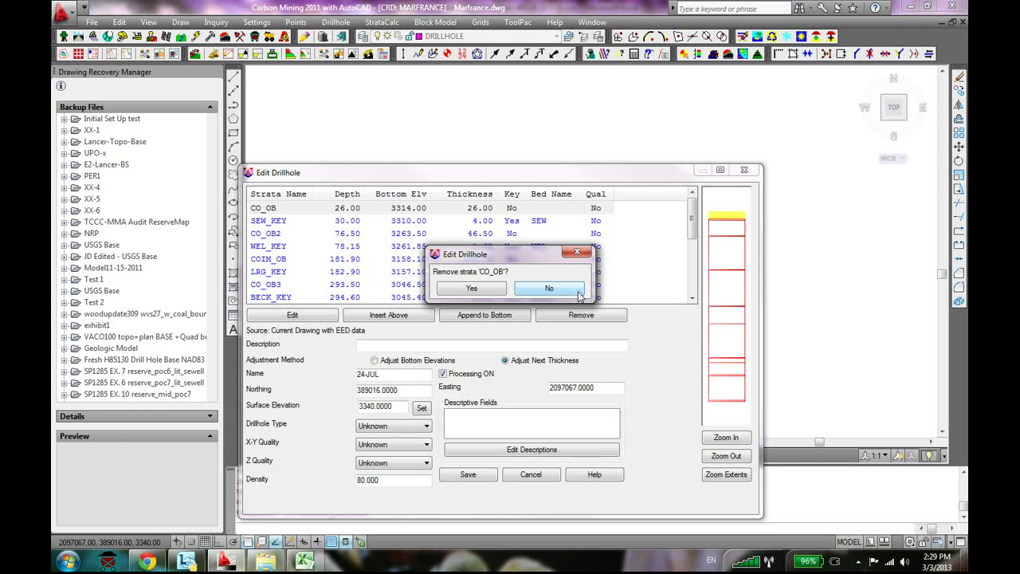
pyautogui.click(580, 296)
pyautogui.press('Escape')
pyautogui.doubleClick(543, 316)
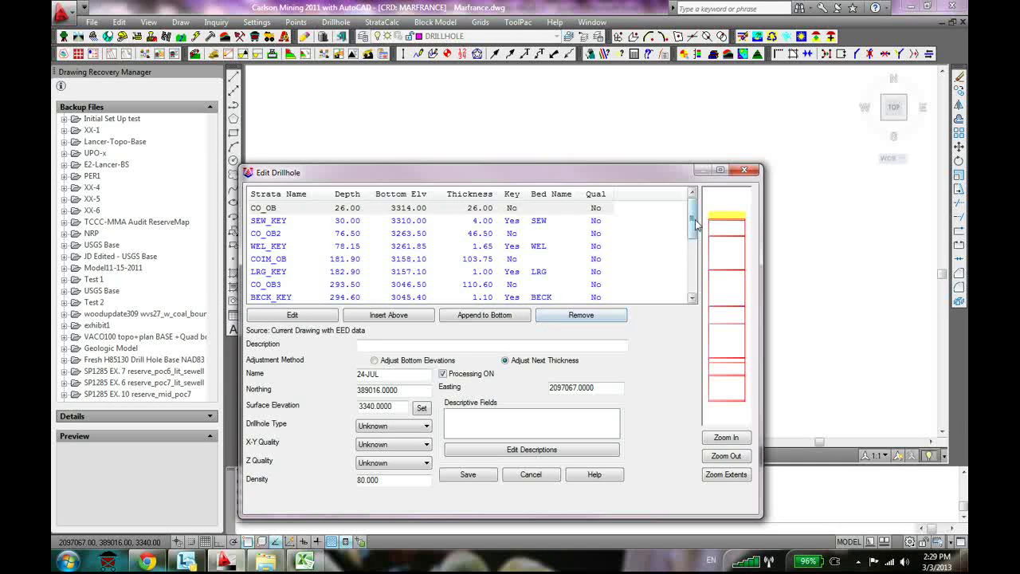
# Examine the bed names assigned to drillhole 24-JUL's key strata, paying attention to BECK, P7R, P7 and P6
pyautogui.moveTo(696, 225); pyautogui.dragTo(701, 292)
pyautogui.click(524, 298)
pyautogui.scroll(8, 470, 246)
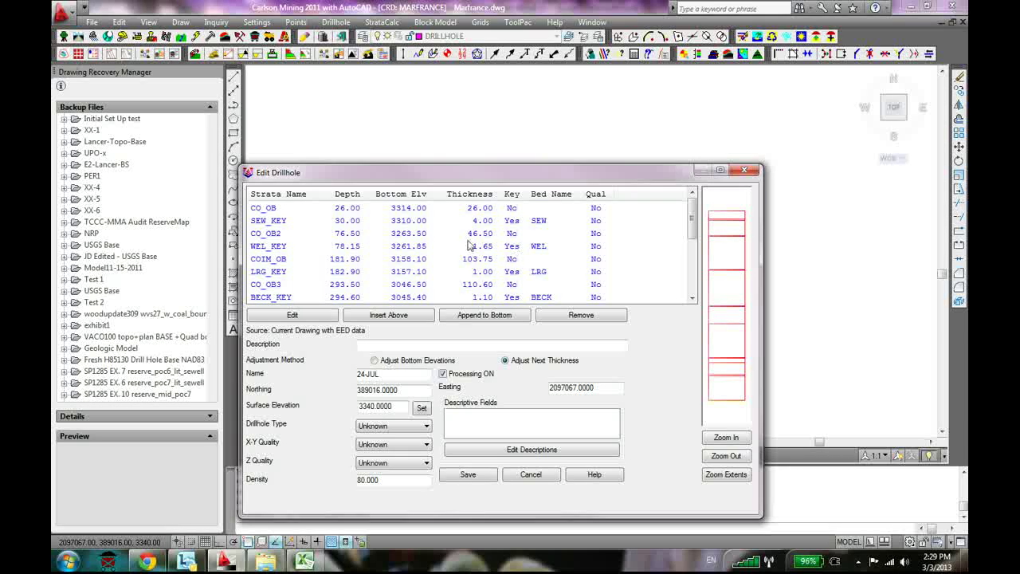
pyautogui.scroll(-1, 527, 239)
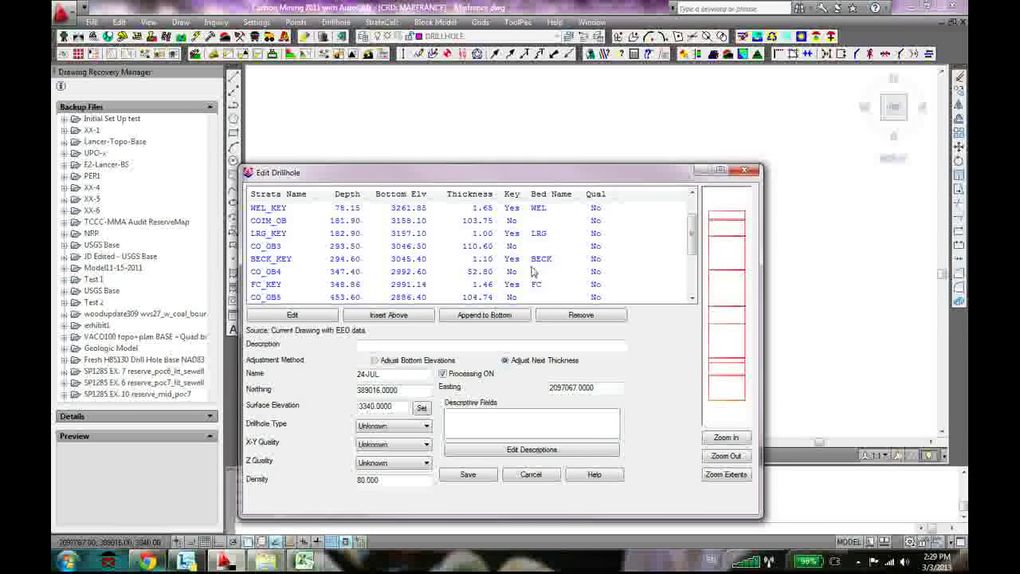
pyautogui.click(538, 265)
pyautogui.scroll(-2, 538, 265)
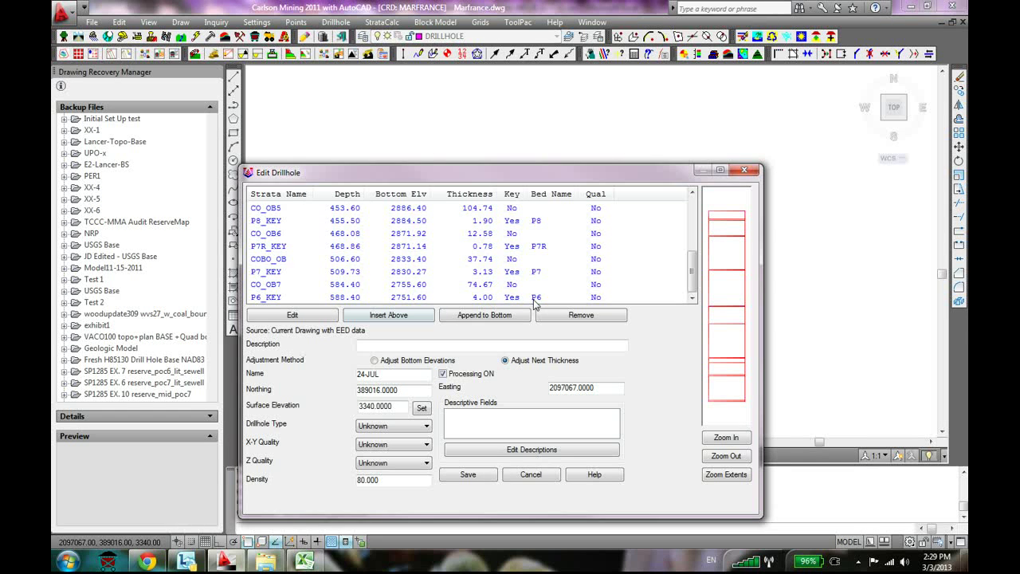
pyautogui.click(535, 299)
pyautogui.click(531, 273)
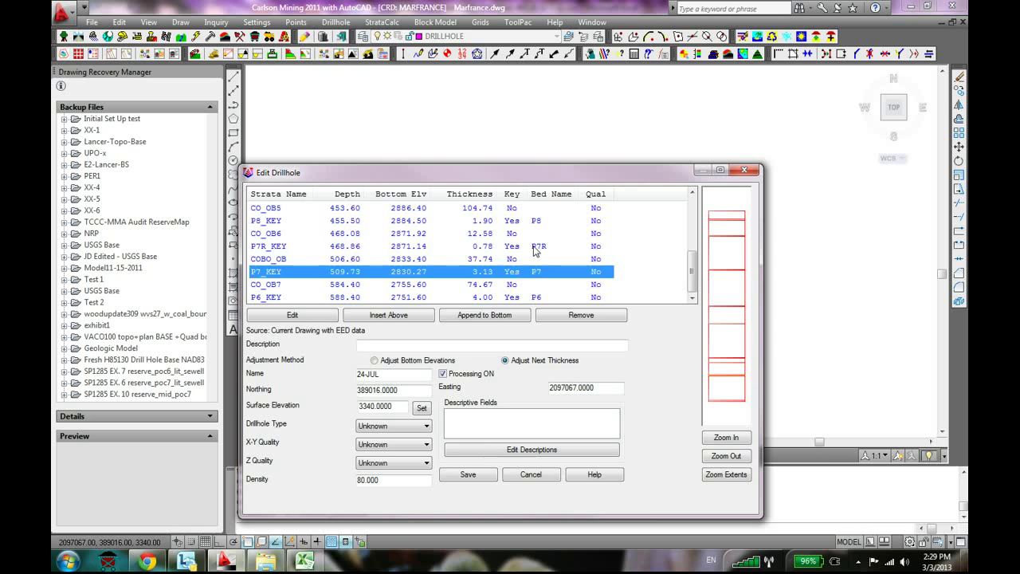
pyautogui.click(535, 251)
pyautogui.click(260, 299)
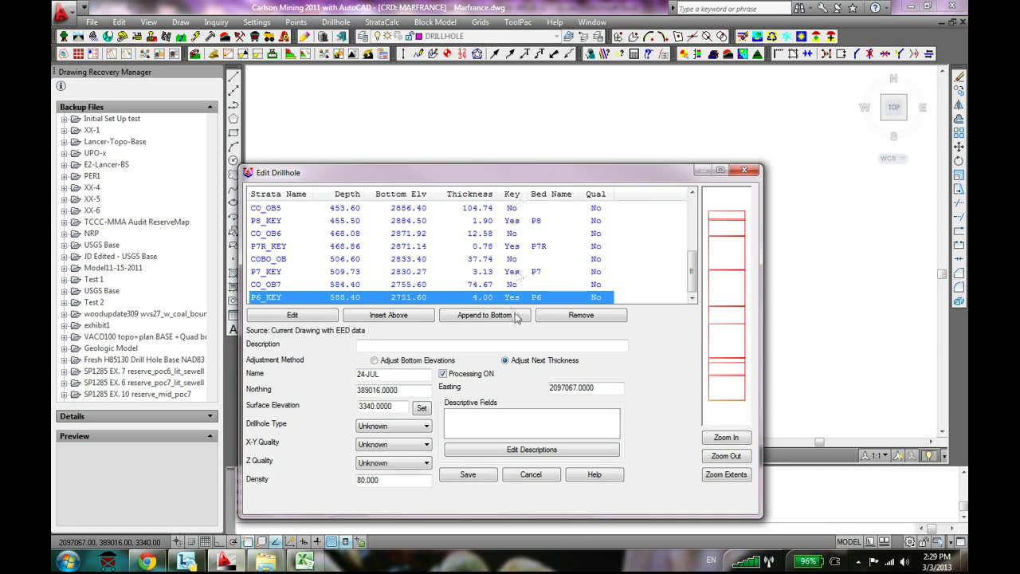
pyautogui.click(276, 273)
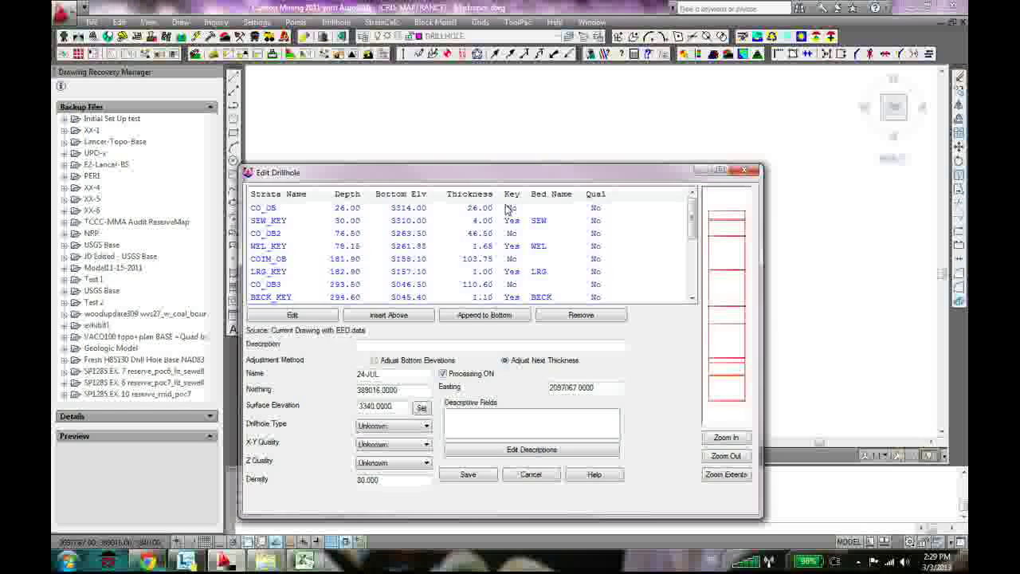
# Compare the depths and thicknesses of drillhole 24-JUL's upper strata from SEW_KEY through CO_OB2 and WEL_KEY to COIM_OB
pyautogui.click(292, 223)
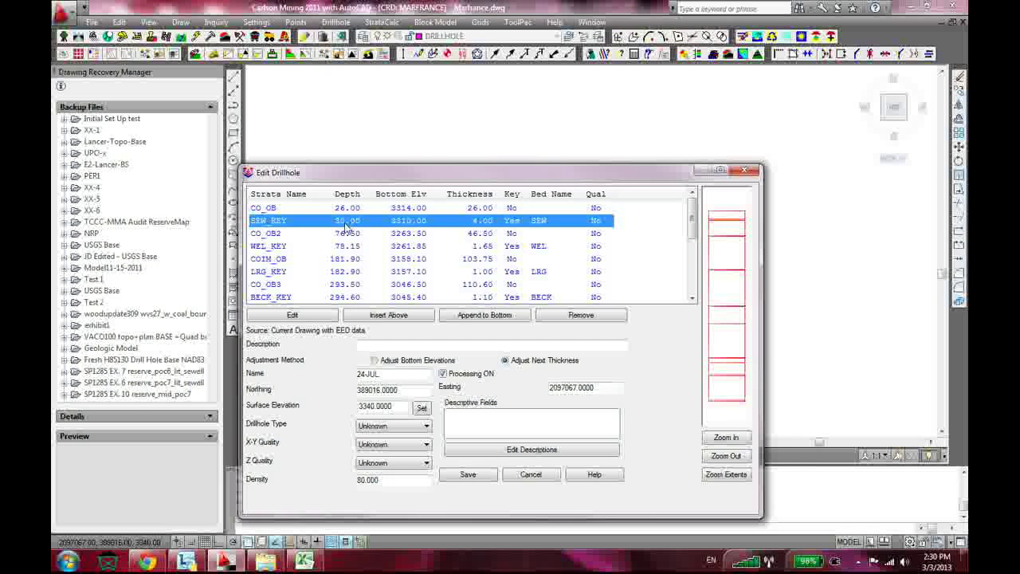
pyautogui.click(348, 236)
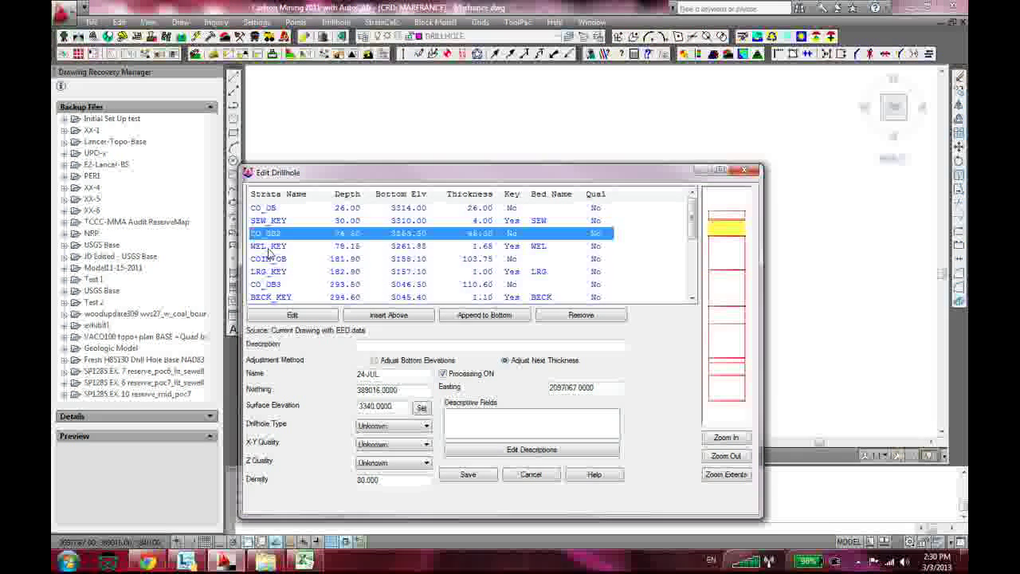
pyautogui.click(340, 247)
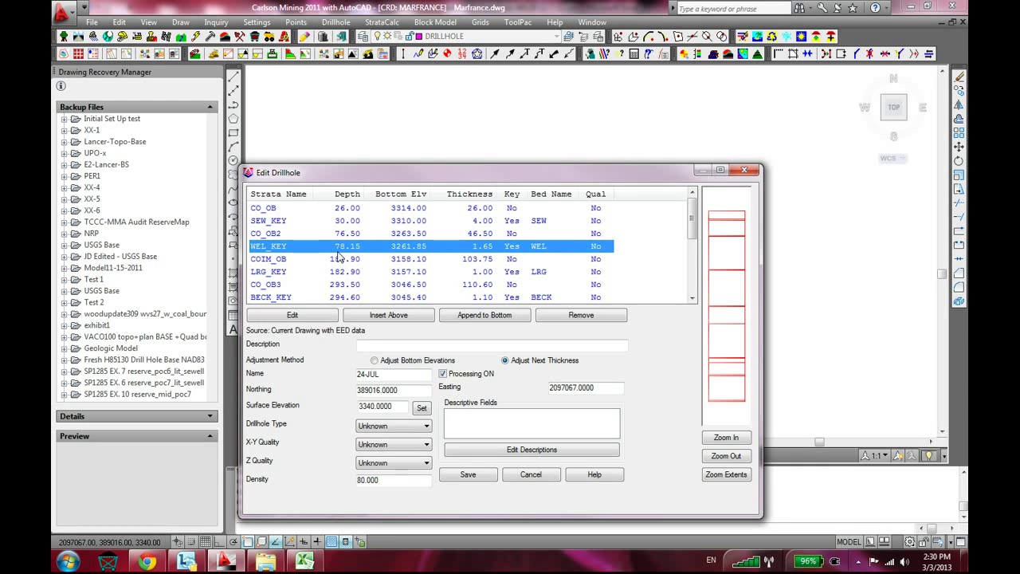
pyautogui.click(382, 234)
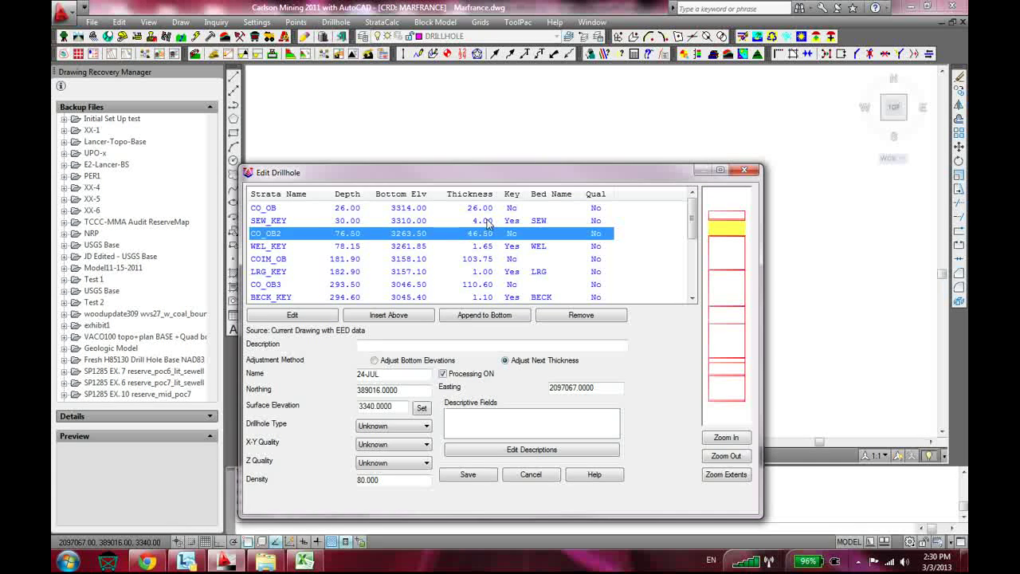
pyautogui.click(488, 248)
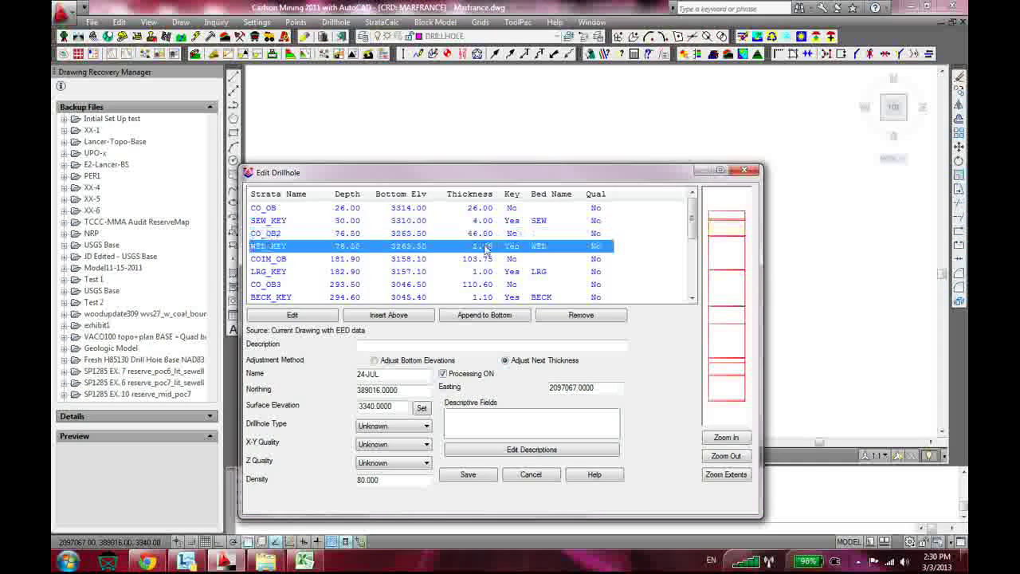
pyautogui.click(484, 222)
pyautogui.click(485, 235)
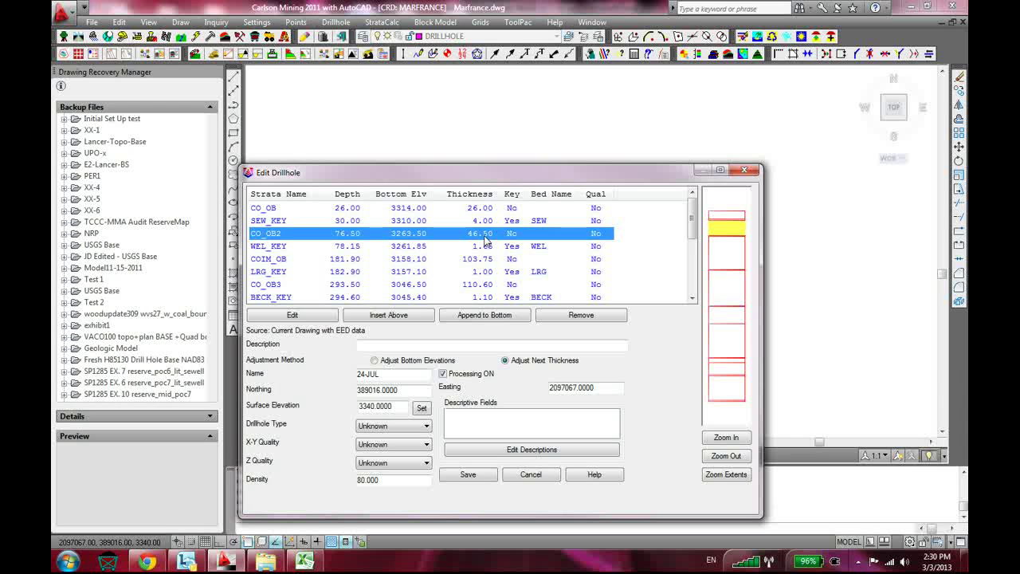
pyautogui.click(487, 260)
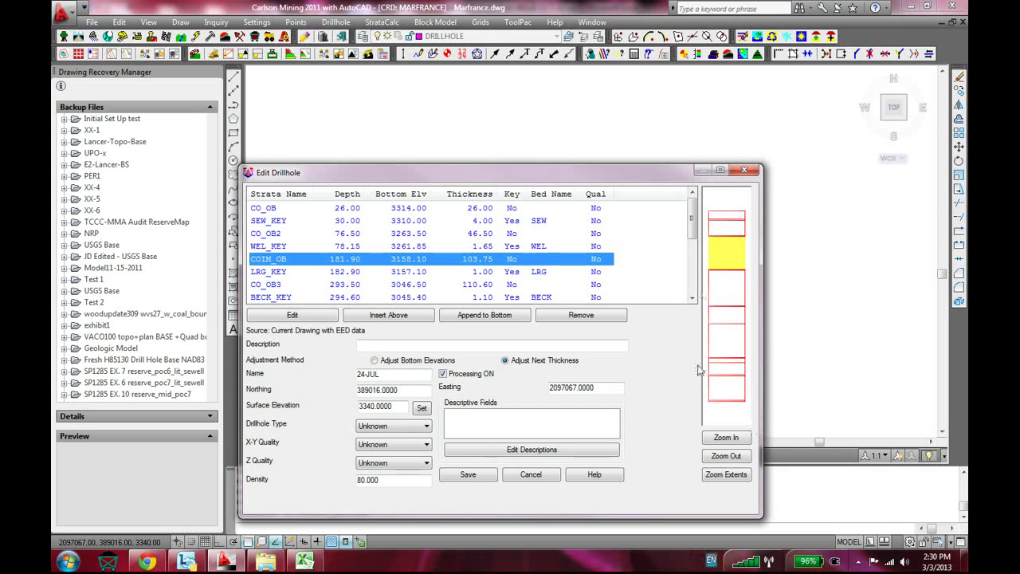
# Examine how key and non-key strata alternate in drillhole 24-JUL from BECK_KEY down to CO_OB6
pyautogui.click(515, 298)
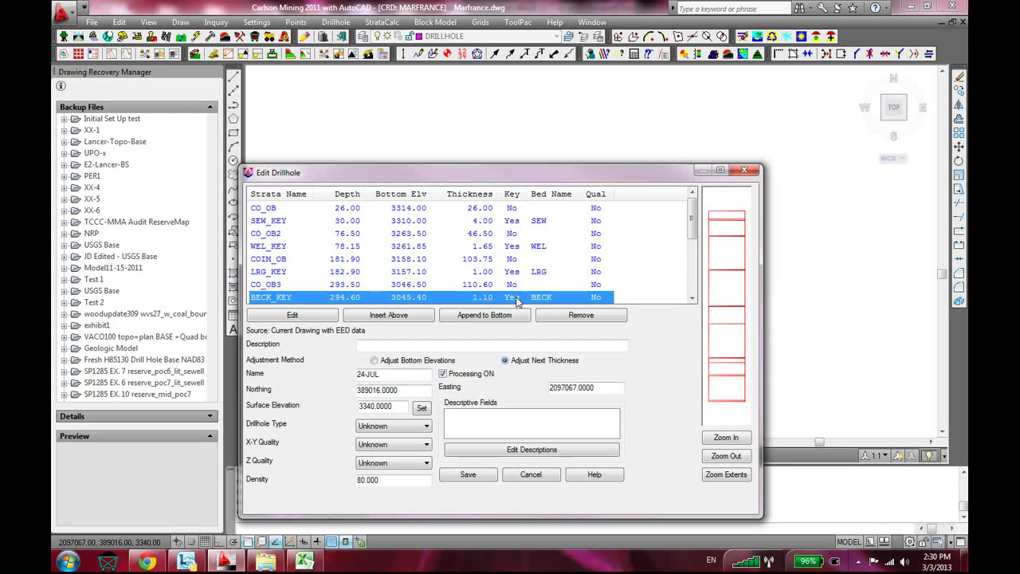
pyautogui.scroll(-1, 582, 284)
pyautogui.click(505, 273)
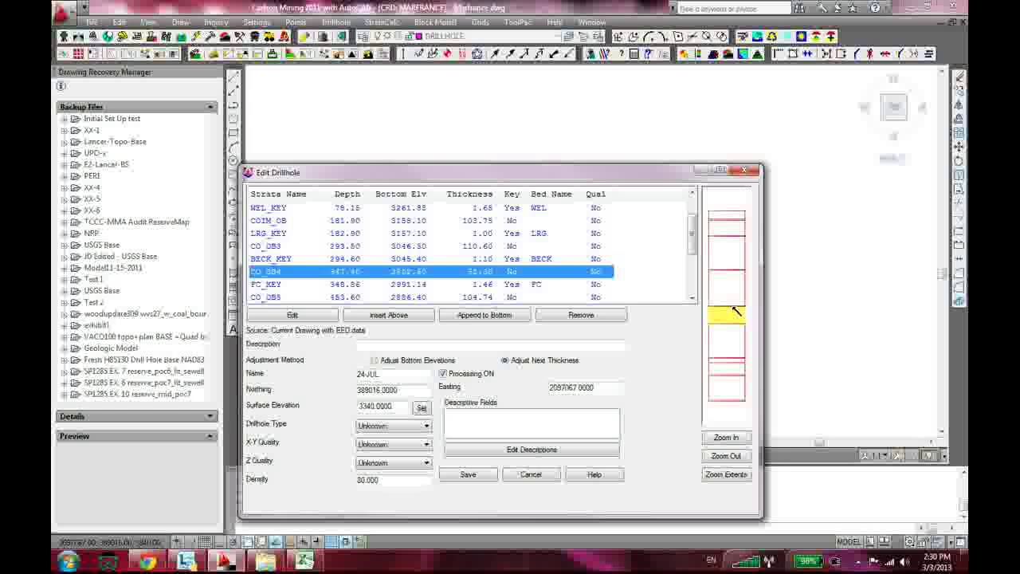
pyautogui.click(693, 299)
pyautogui.click(694, 299)
pyautogui.click(694, 299)
pyautogui.click(504, 288)
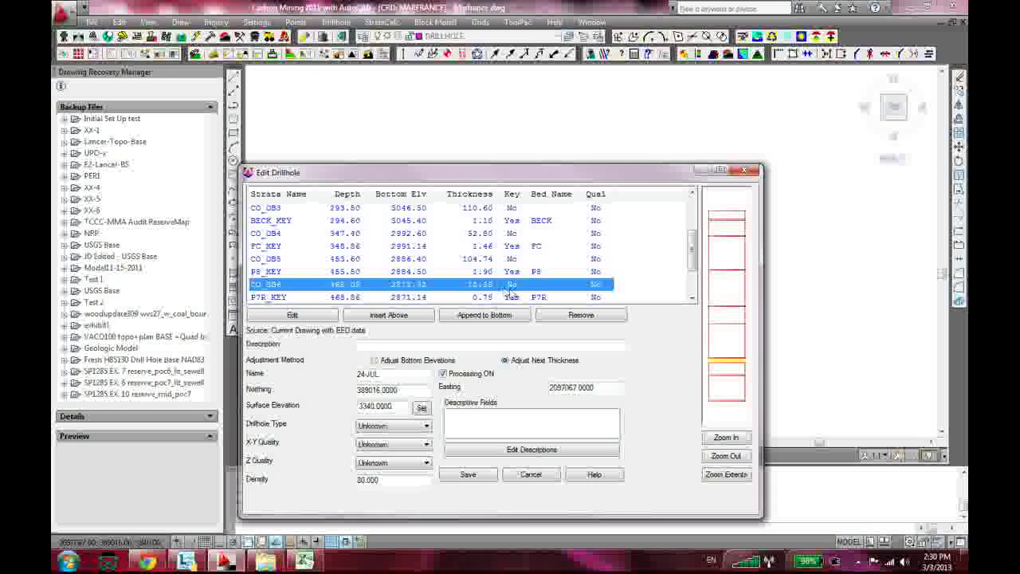
# Examine the CO_OB7 and P6_KEY strata at the base of drillhole 24-JUL and close the drillhole editor without saving
pyautogui.moveTo(691, 252); pyautogui.dragTo(696, 278)
pyautogui.click(580, 284)
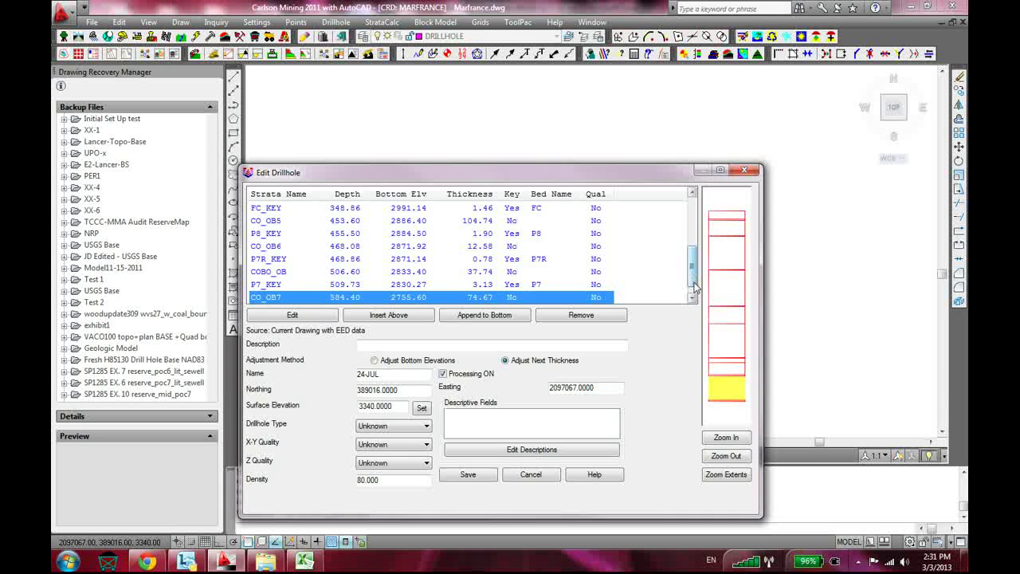
pyautogui.click(692, 297)
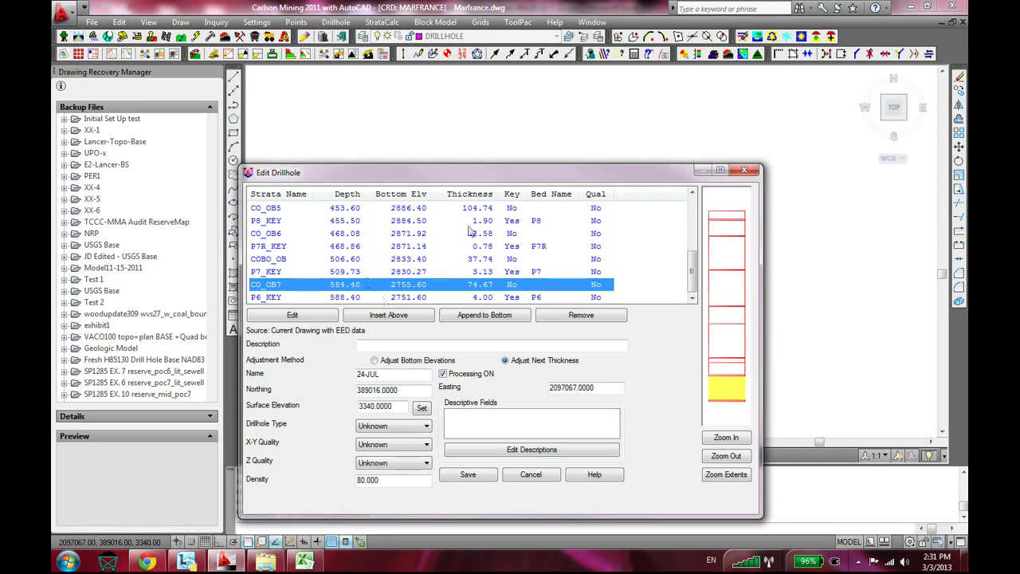
pyautogui.click(501, 298)
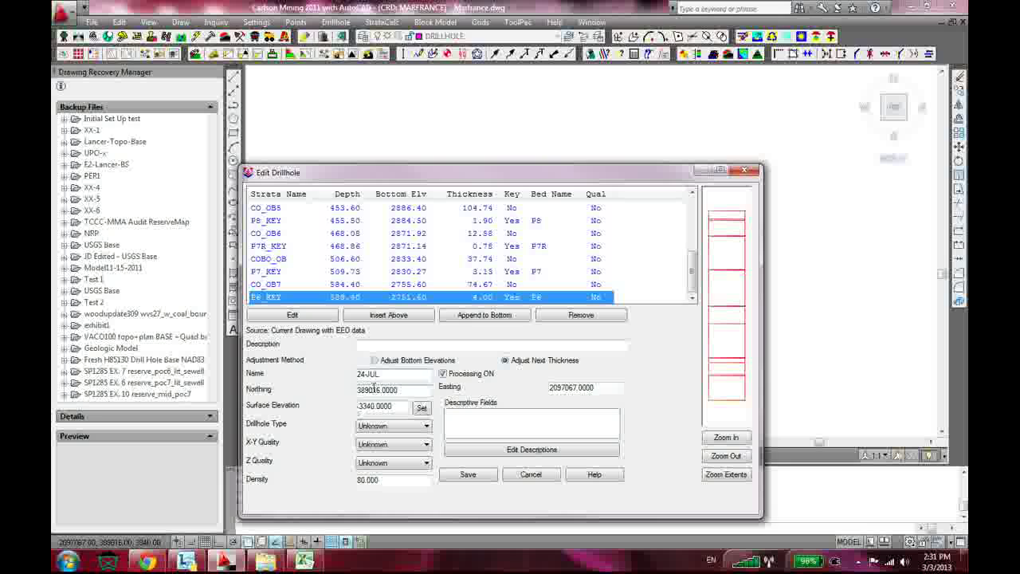
pyautogui.click(531, 477)
# Locate drillhole 273-1 in the drawing and open it for inspection
pyautogui.scroll(-3, 673, 299)
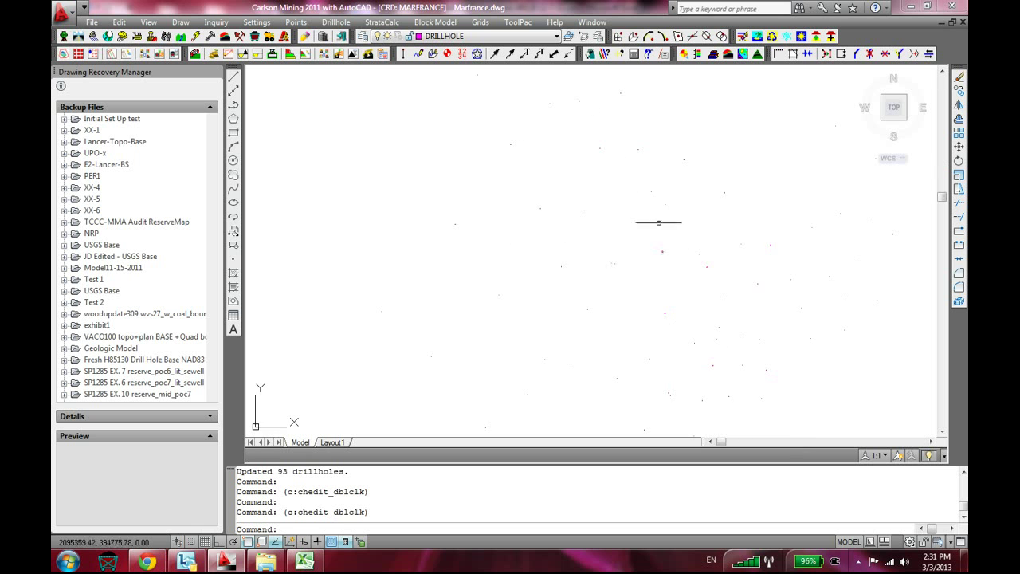
pyautogui.scroll(2, 523, 324)
pyautogui.scroll(2, 523, 324)
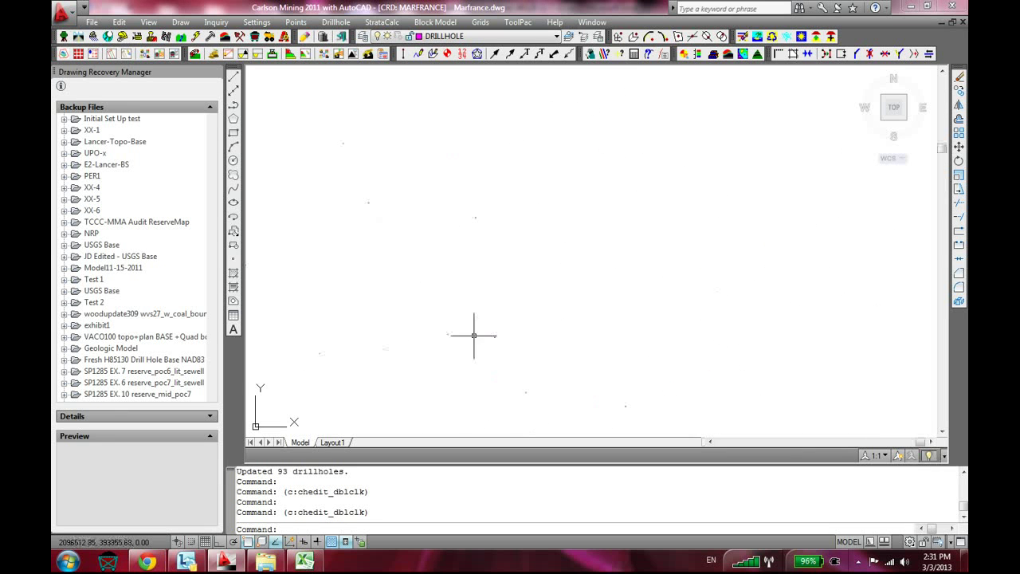
pyautogui.scroll(2, 521, 164)
pyautogui.doubleClick(576, 181)
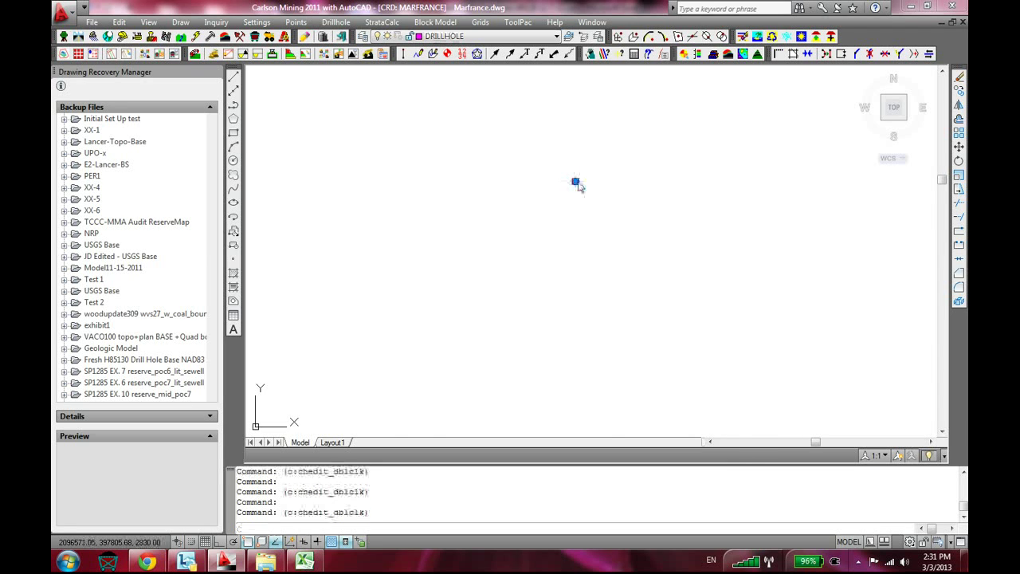
pyautogui.doubleClick(415, 376)
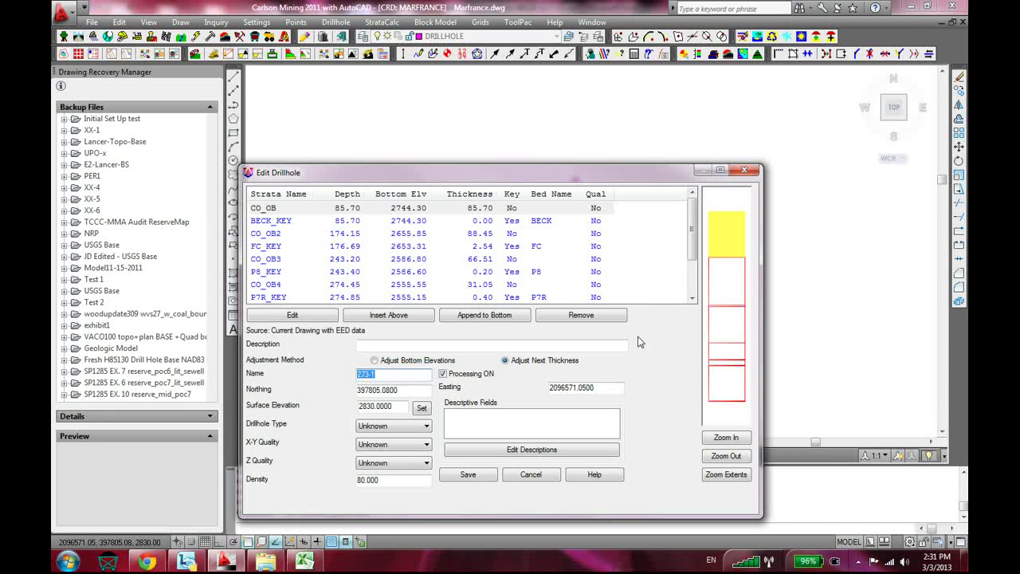
# Examine the composited P7 and P6 key strata of drillhole 273-1 and close the drillhole editor unedited
pyautogui.scroll(-2, 683, 239)
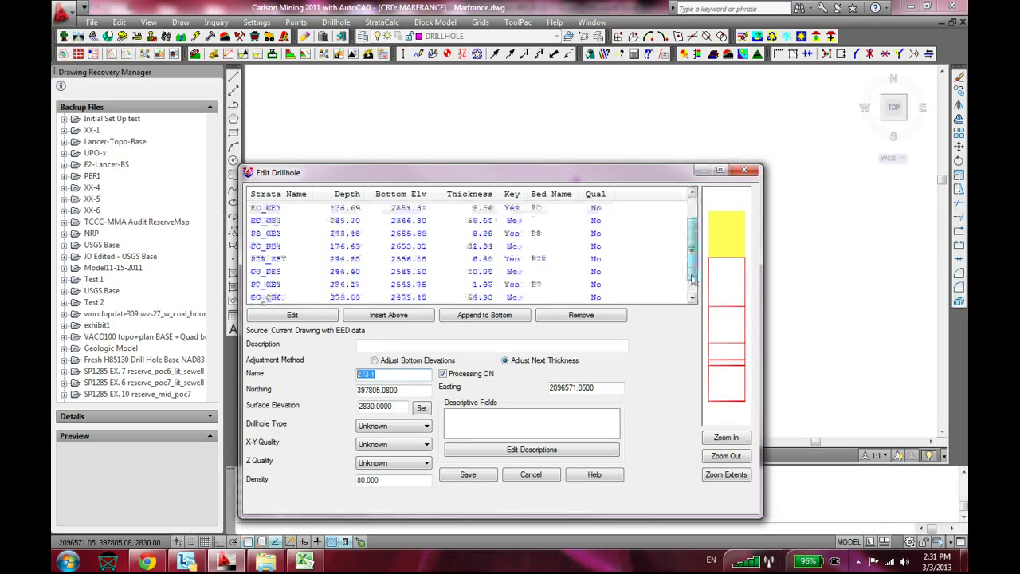
pyautogui.click(524, 297)
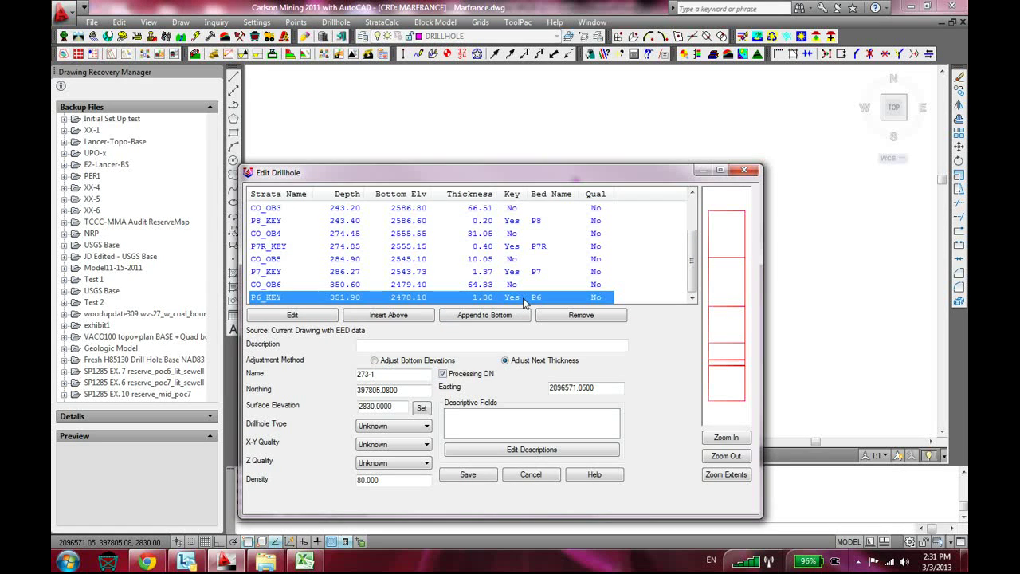
pyautogui.click(536, 274)
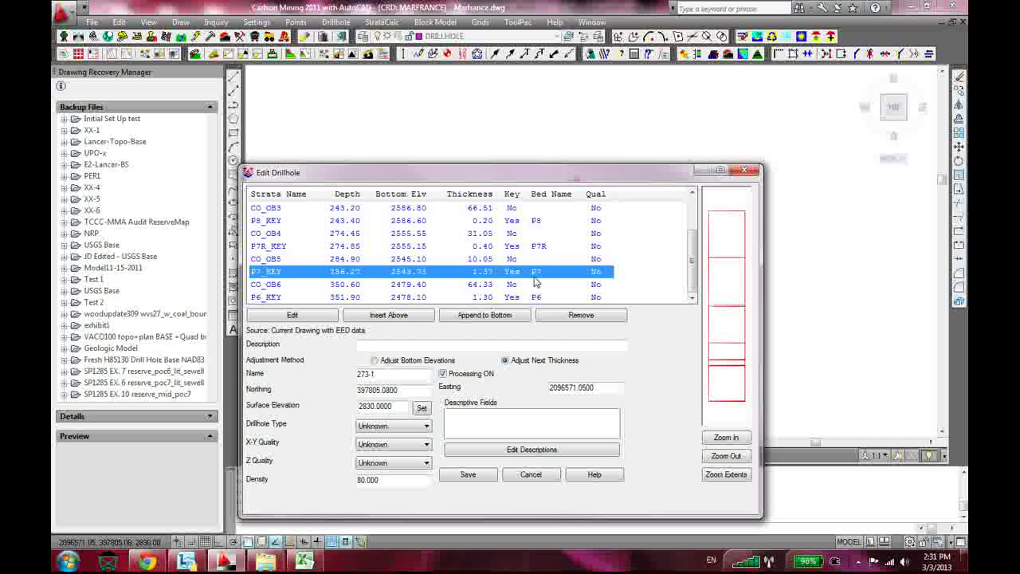
pyautogui.click(534, 303)
pyautogui.click(744, 170)
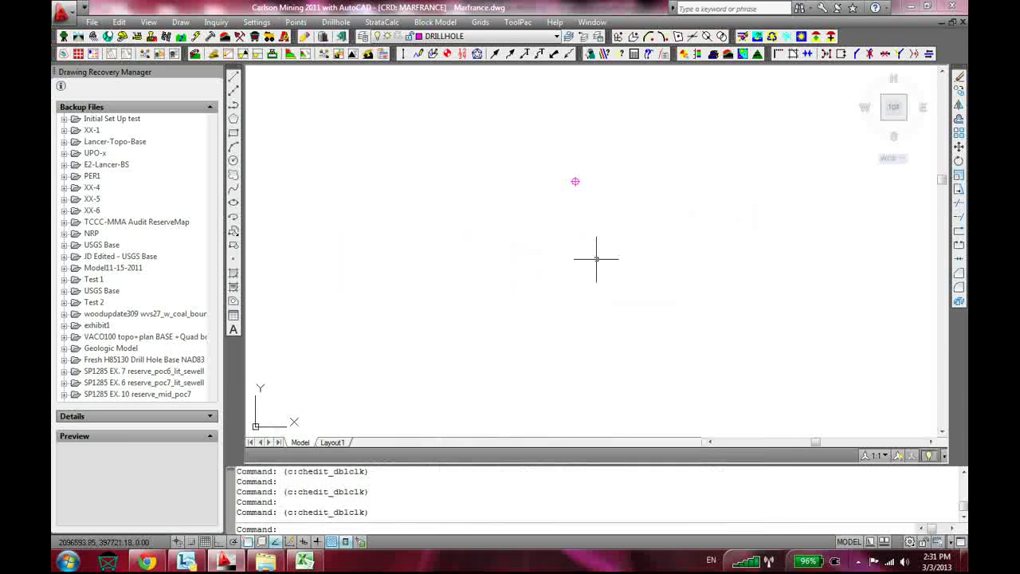
# Switch to the Excel drillhole spreadsheet and search column D for 273, closing the search dialog at the first match
pyautogui.click(304, 562)
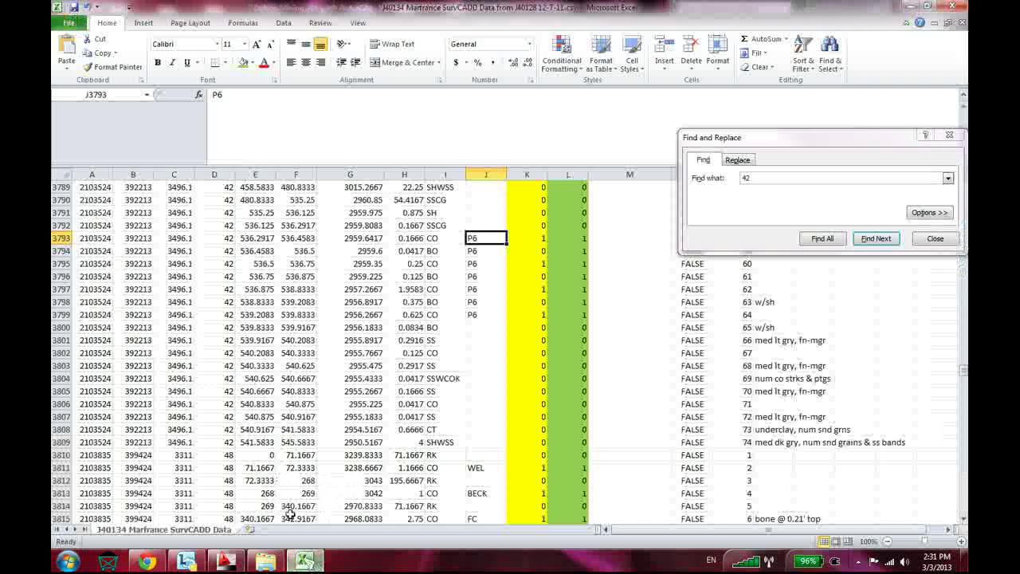
pyautogui.click(214, 174)
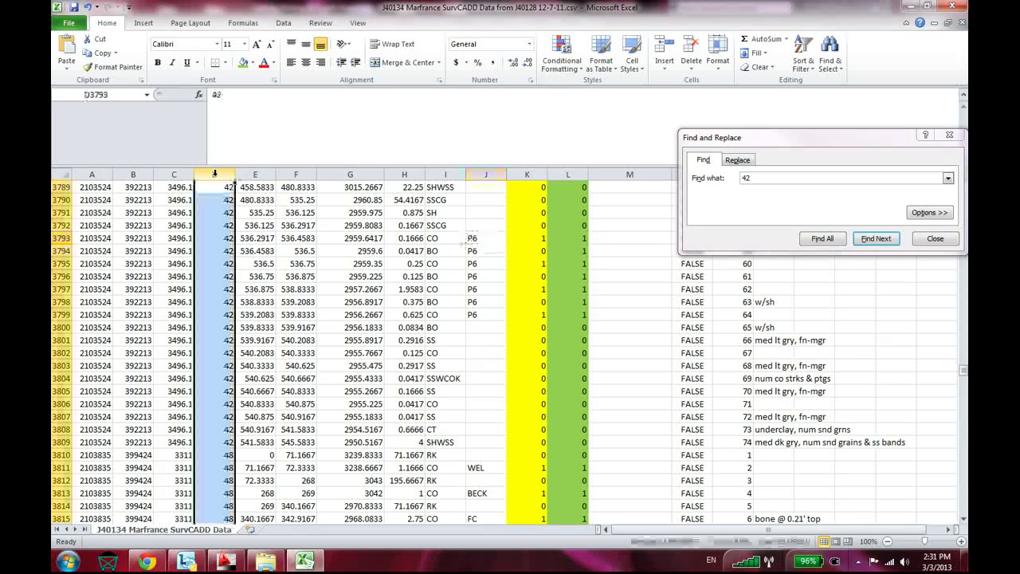
pyautogui.doubleClick(747, 177)
pyautogui.write('273')
pyautogui.press('Return')
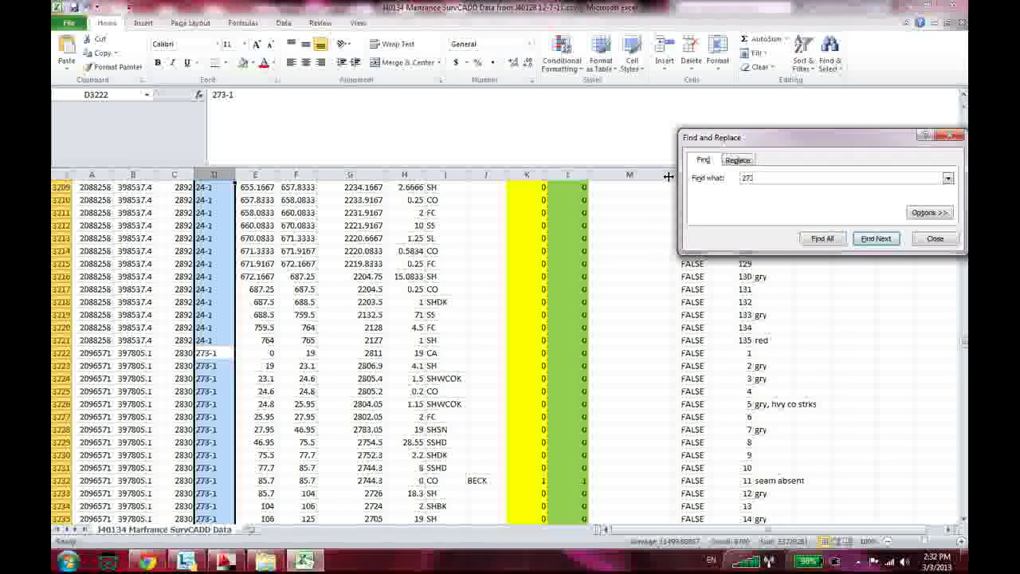
pyautogui.click(936, 238)
# Select the P6 bed thicknesses of drillhole 273-1 in cells H3280 to H3282 to check their sum
pyautogui.scroll(-7, 306, 476)
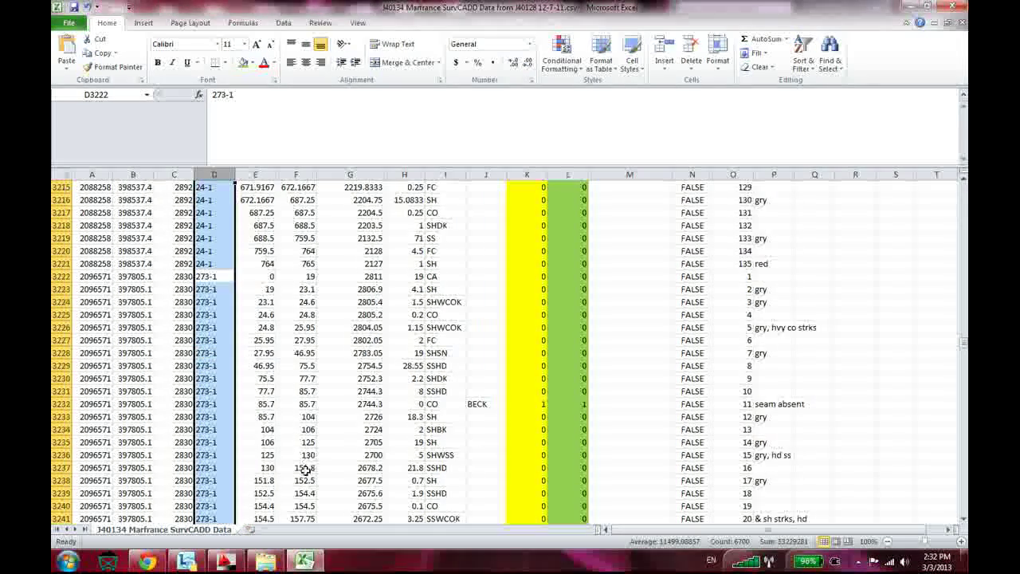
pyautogui.scroll(-9, 306, 476)
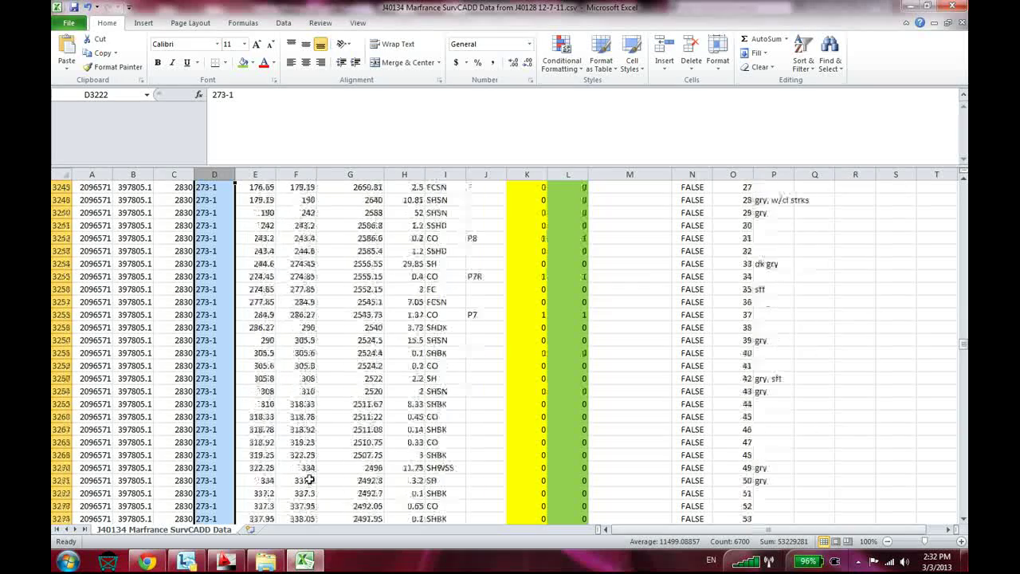
pyautogui.scroll(-2, 309, 481)
pyautogui.moveTo(406, 429); pyautogui.dragTo(419, 404)
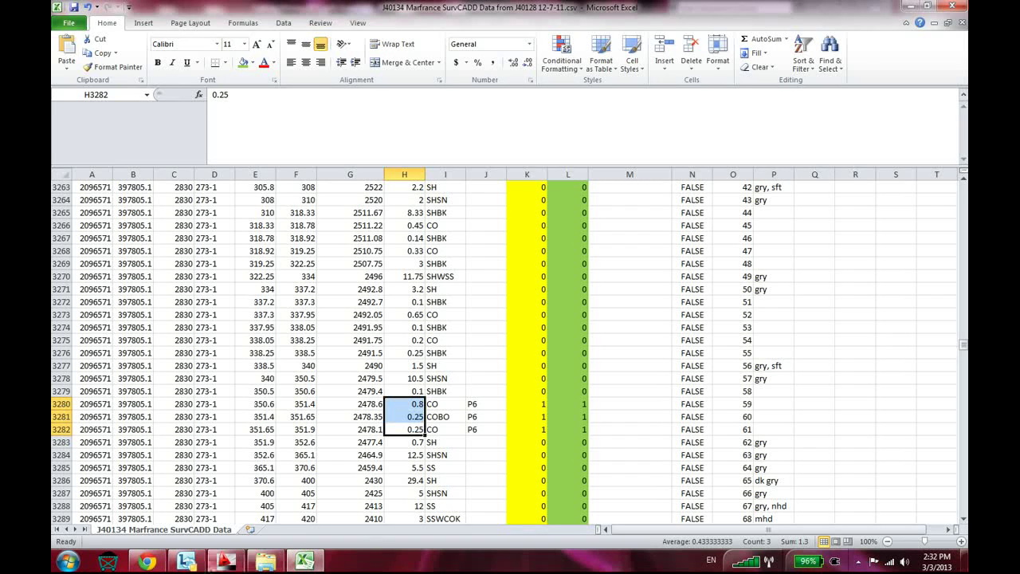
# Return to Carlson Mining, reopen drillhole 273-1 and compare the P6_KEY thickness with the spreadsheet sum
pyautogui.click(225, 561)
pyautogui.doubleClick(577, 181)
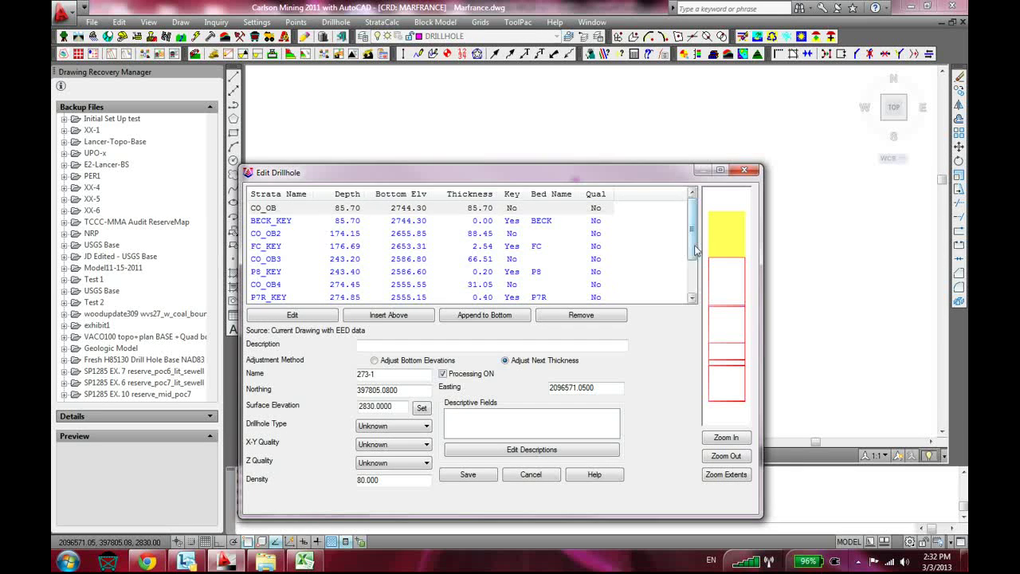
pyautogui.scroll(-2, 650, 287)
pyautogui.click(478, 298)
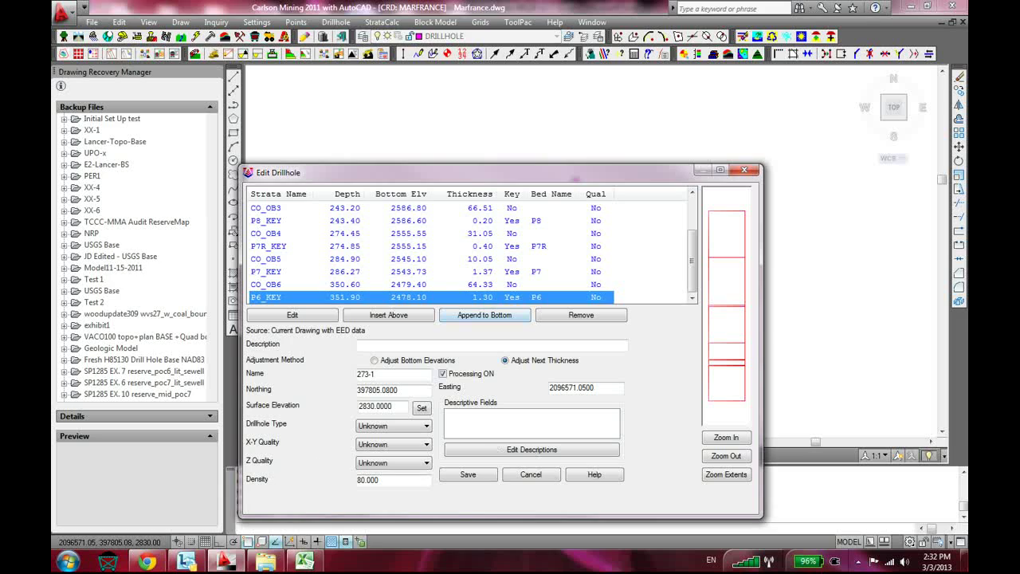
# Recheck the P6 thickness sum in the Excel spreadsheet and select the P7_KEY stratum of drillhole 273-1 in Carlson Mining's drillhole editor
pyautogui.click(304, 561)
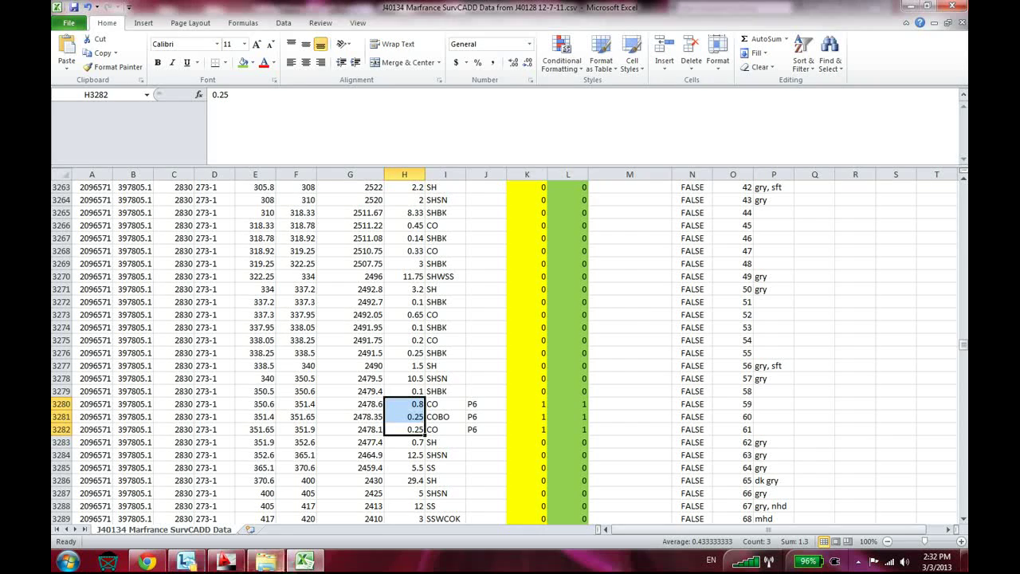
pyautogui.click(226, 562)
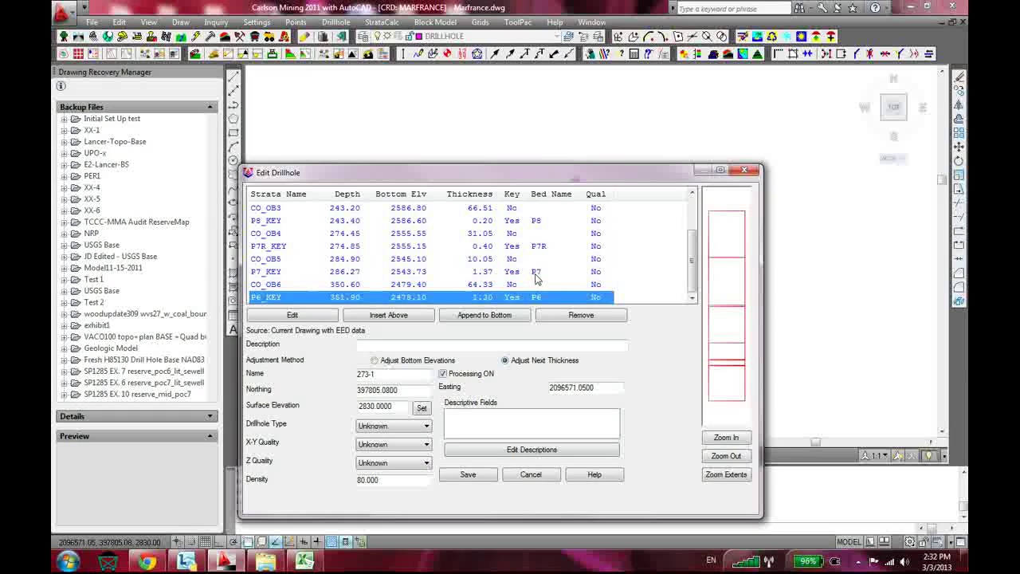
pyautogui.press('Up')
pyautogui.press('Up')
# Switch to the Excel spreadsheet and trace the bed names of drillhole 273-1 in column J upward from P6 to P8
pyautogui.click(304, 561)
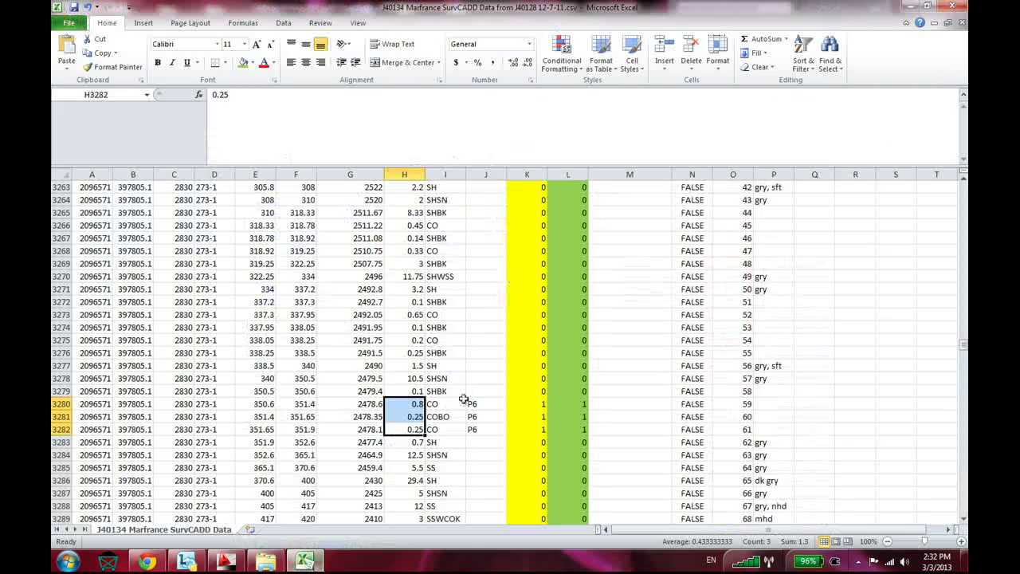
pyautogui.click(476, 330)
pyautogui.scroll(4, 470, 295)
pyautogui.click(410, 277)
pyautogui.scroll(3, 494, 337)
pyautogui.click(485, 315)
pyautogui.scroll(2, 492, 357)
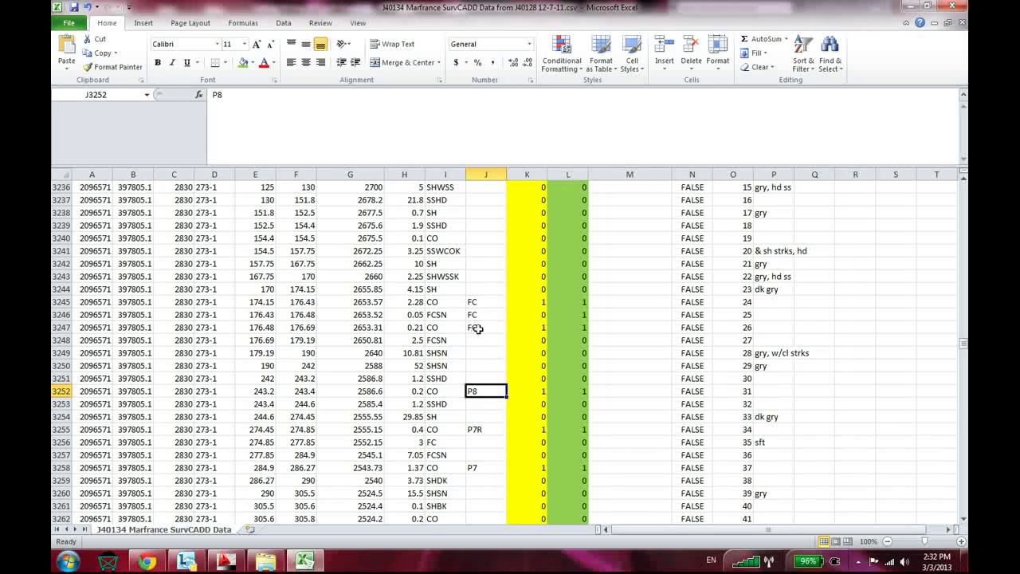
# Examine the FC bed rows 3245 to 3247 of drillhole 273-1, including the FCSN parting's thickness and its flags in columns K and L
pyautogui.moveTo(481, 304); pyautogui.dragTo(480, 330)
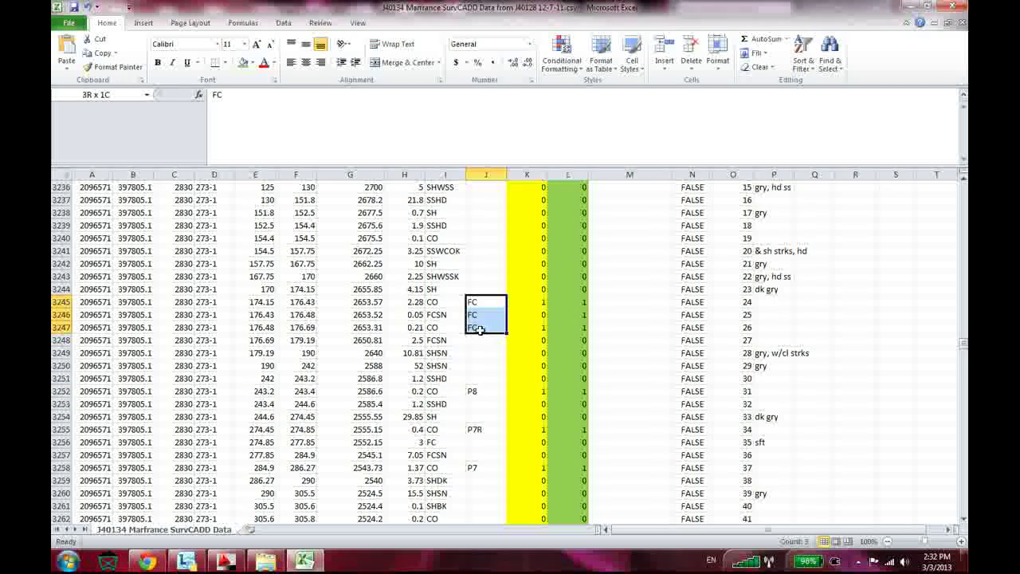
pyautogui.click(448, 315)
pyautogui.click(413, 315)
pyautogui.moveTo(416, 315); pyautogui.dragTo(574, 315)
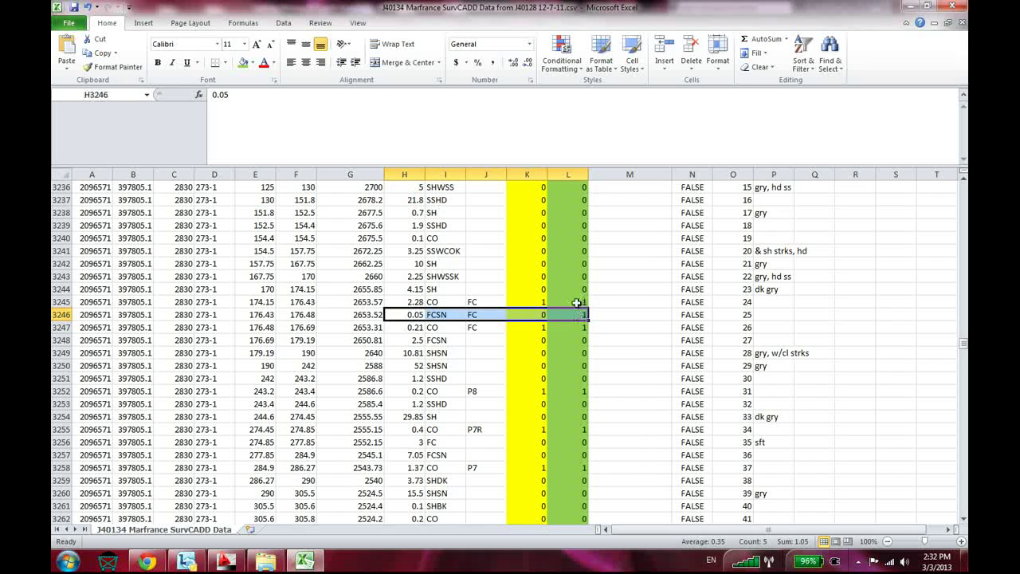
pyautogui.click(575, 315)
pyautogui.hotkey('ctrl', 'space')
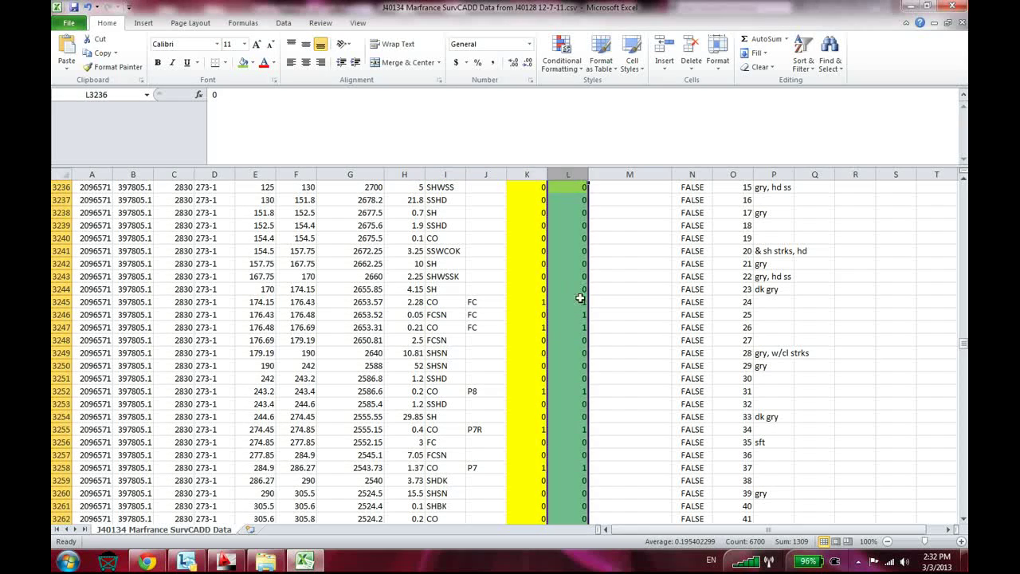
pyautogui.click(579, 315)
pyautogui.click(422, 318)
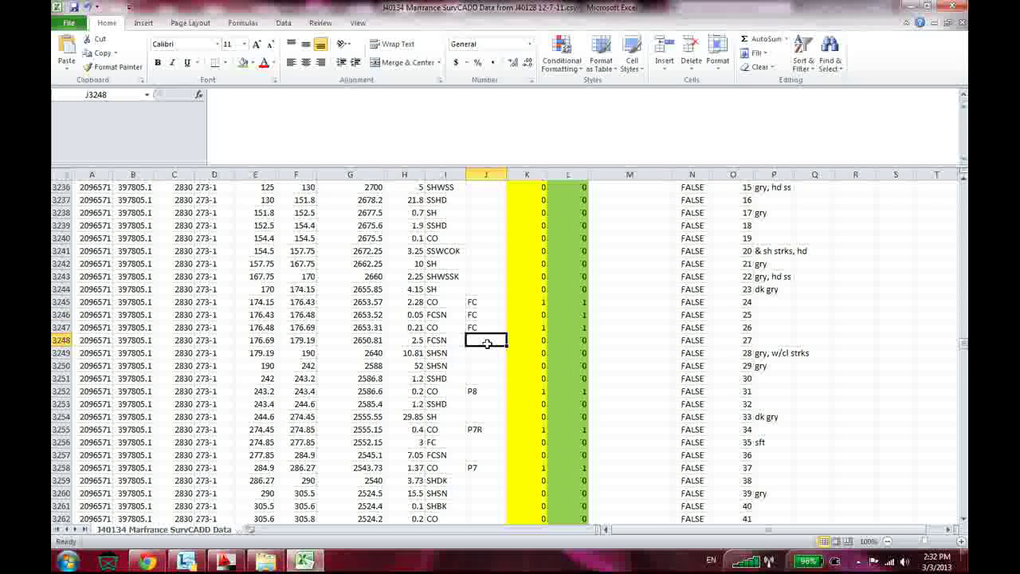
# Sum the three FC bed thicknesses in cell J3248 with the formula =H3245+H3246+H3247
pyautogui.write('=')
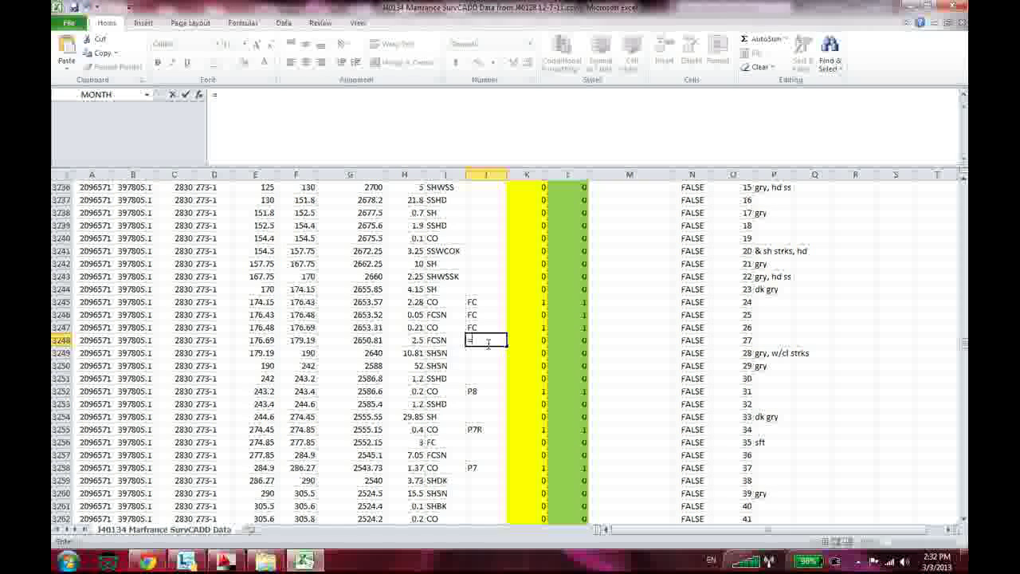
pyautogui.write('a')
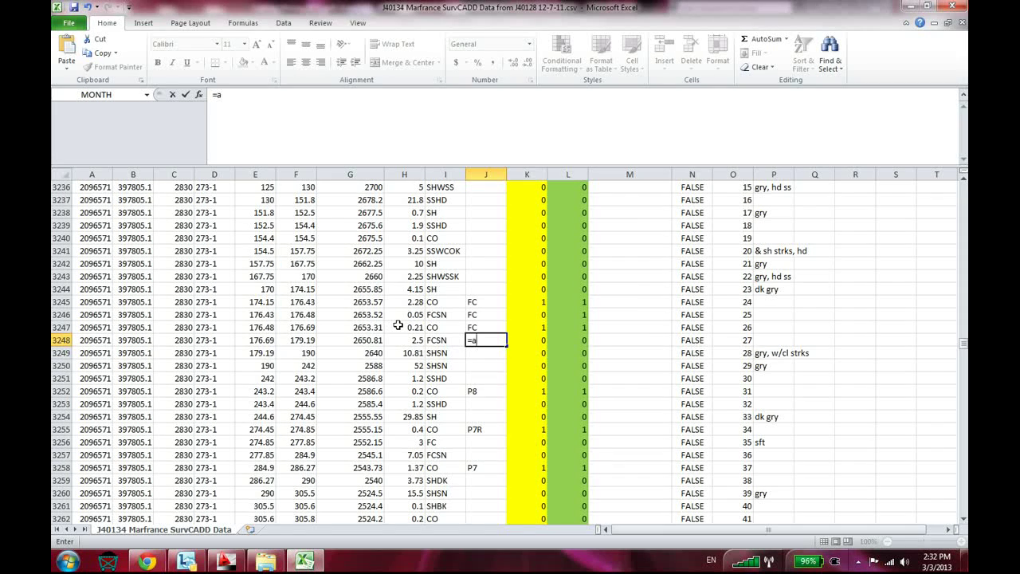
pyautogui.write('dd')
pyautogui.press('BackSpace')
pyautogui.press('BackSpace')
pyautogui.press('BackSpace')
pyautogui.click(406, 302)
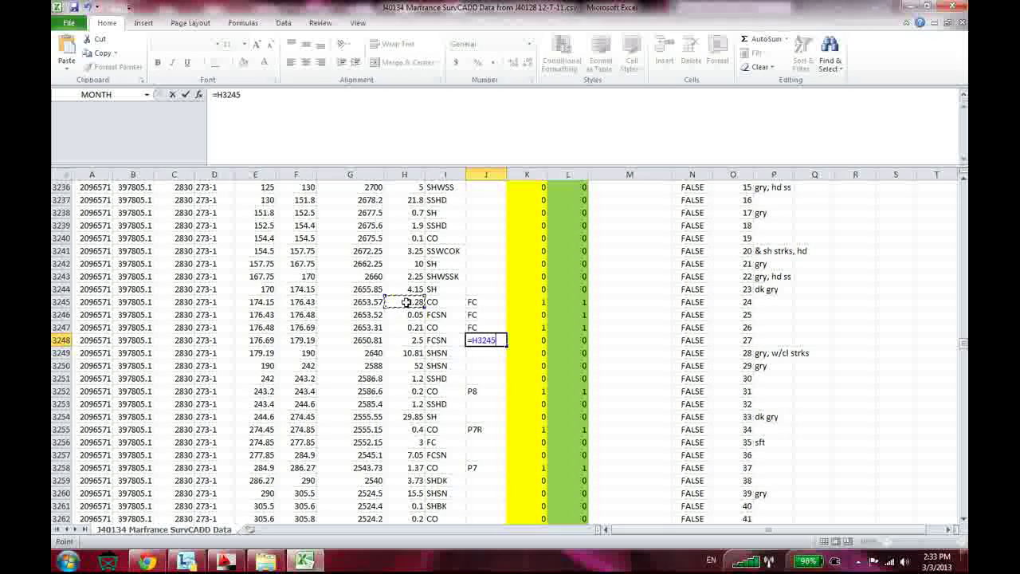
pyautogui.write('+')
pyautogui.click(411, 315)
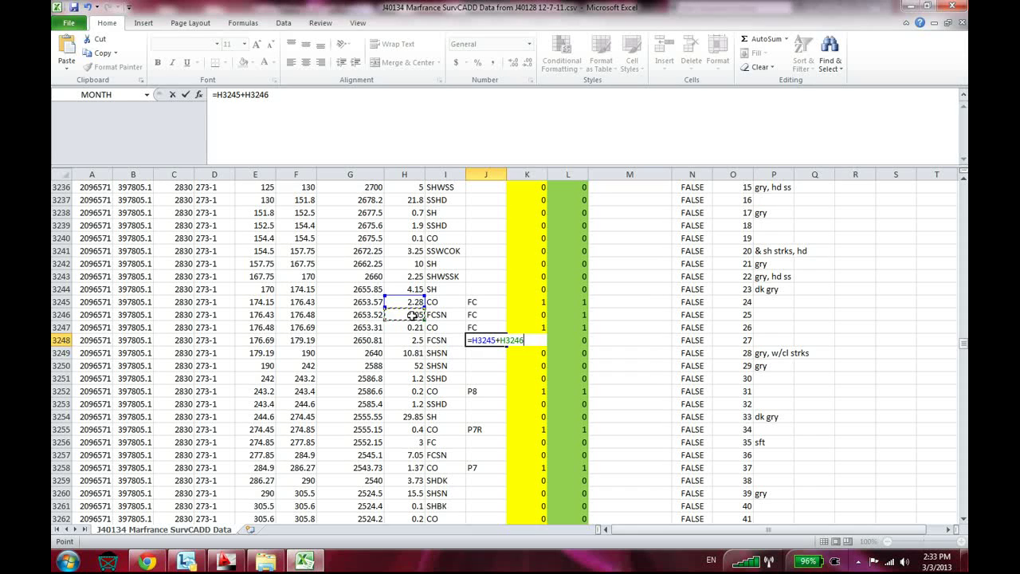
pyautogui.write('+')
pyautogui.click(413, 326)
pyautogui.write(')')
pyautogui.press('Return')
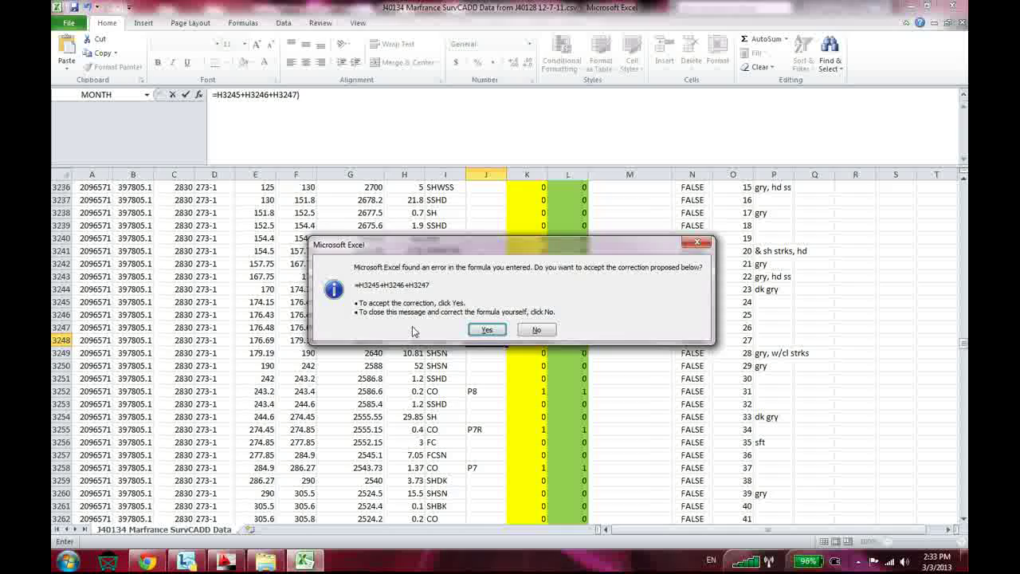
pyautogui.click(488, 330)
pyautogui.click(494, 340)
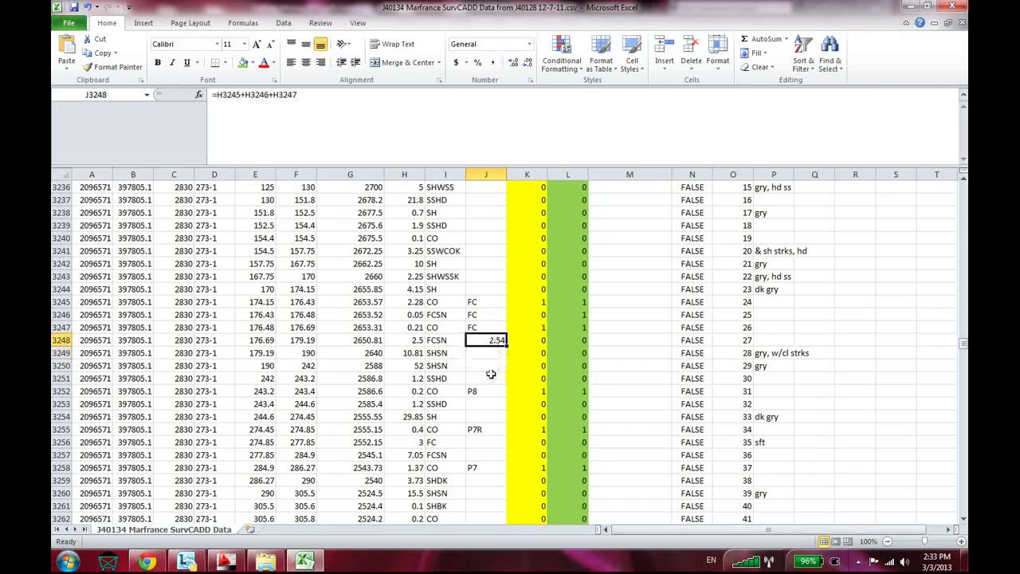
# Compare the FC_KEY thickness of drillhole 273-1 in Carlson Mining with the sum in the Excel spreadsheet
pyautogui.hotkey('alt', 'Tab')
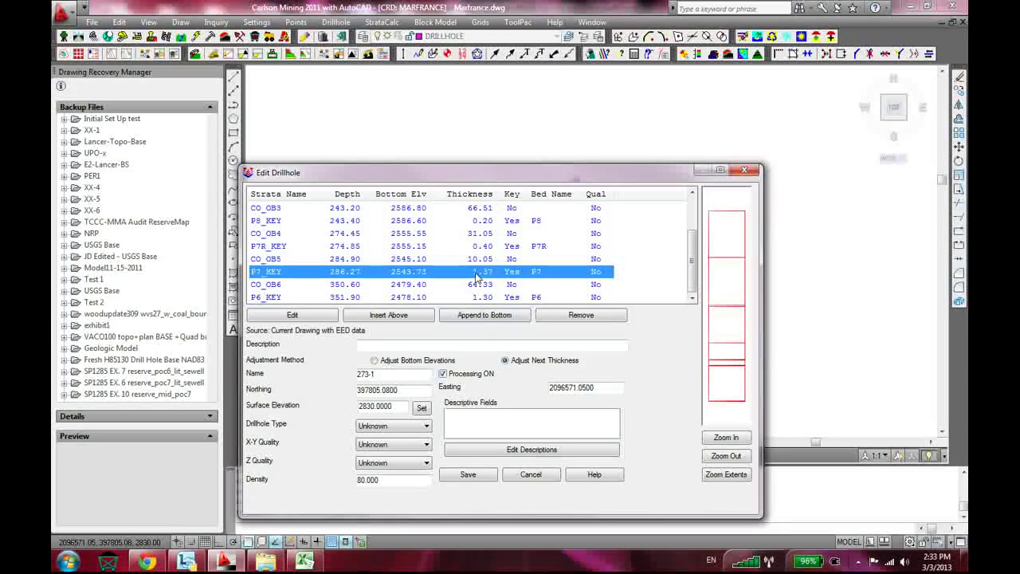
pyautogui.hotkey('alt', 'Tab')
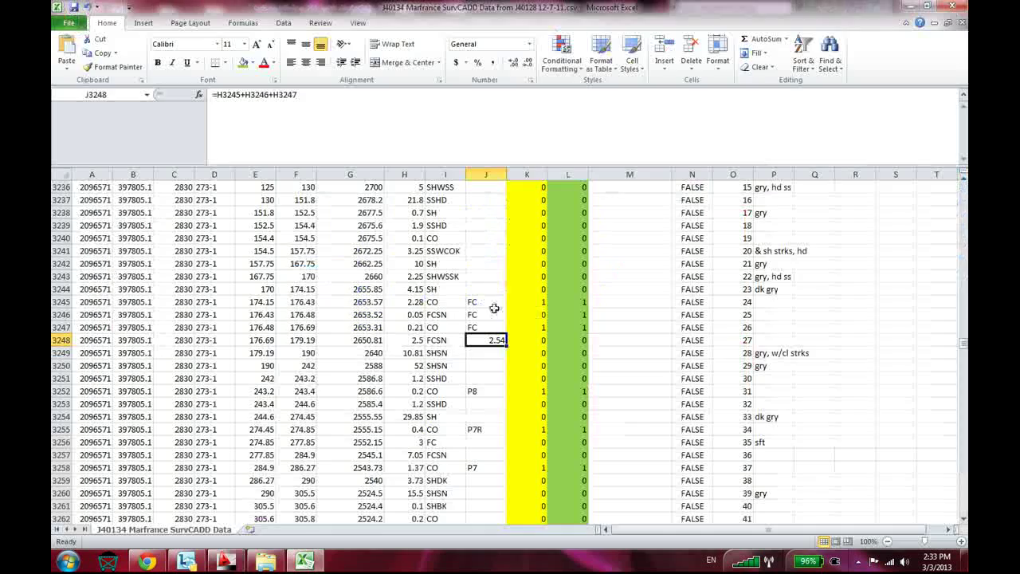
pyautogui.hotkey('alt', 'Tab')
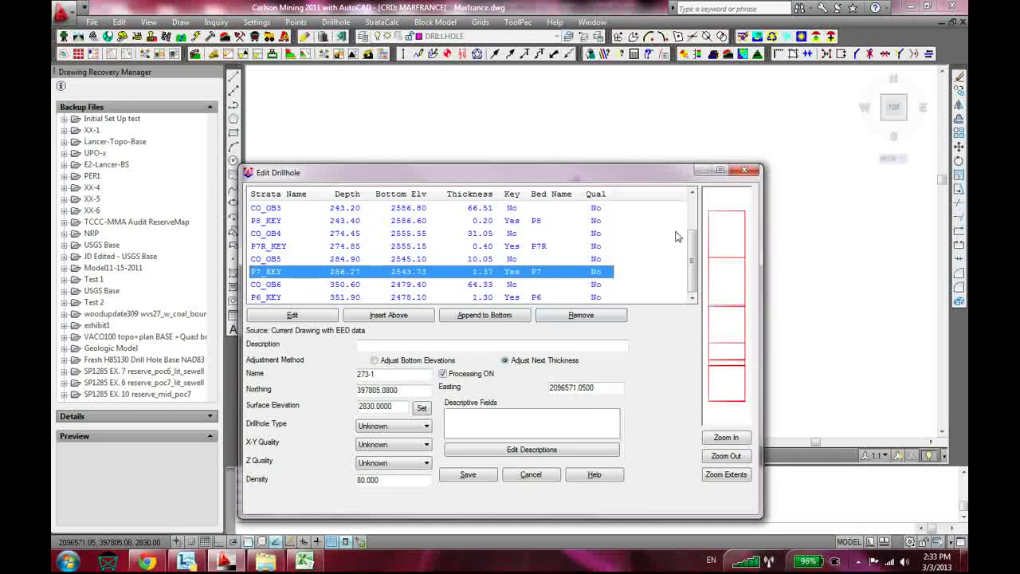
pyautogui.scroll(2, 692, 250)
pyautogui.click(491, 222)
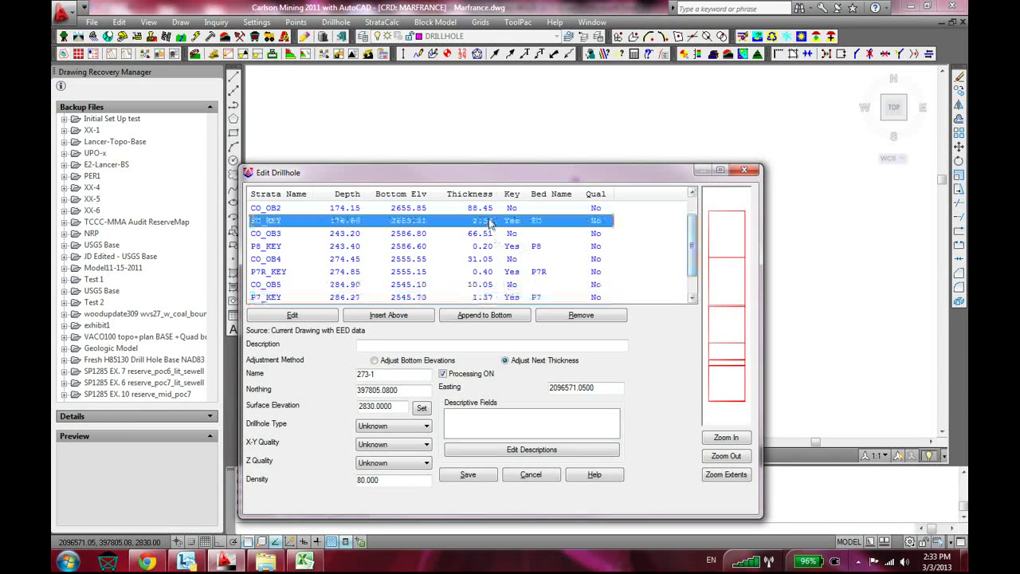
pyautogui.hotkey('alt', 'Tab')
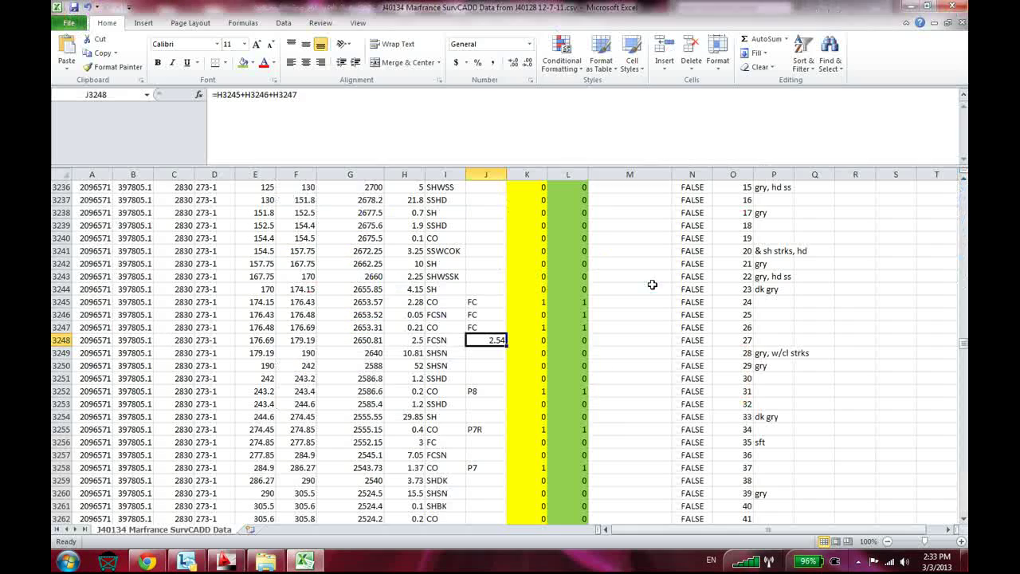
# Clear the temporary sum from cell J3248 and return to Carlson Mining to close the drillhole editor without saving
pyautogui.press('Delete')
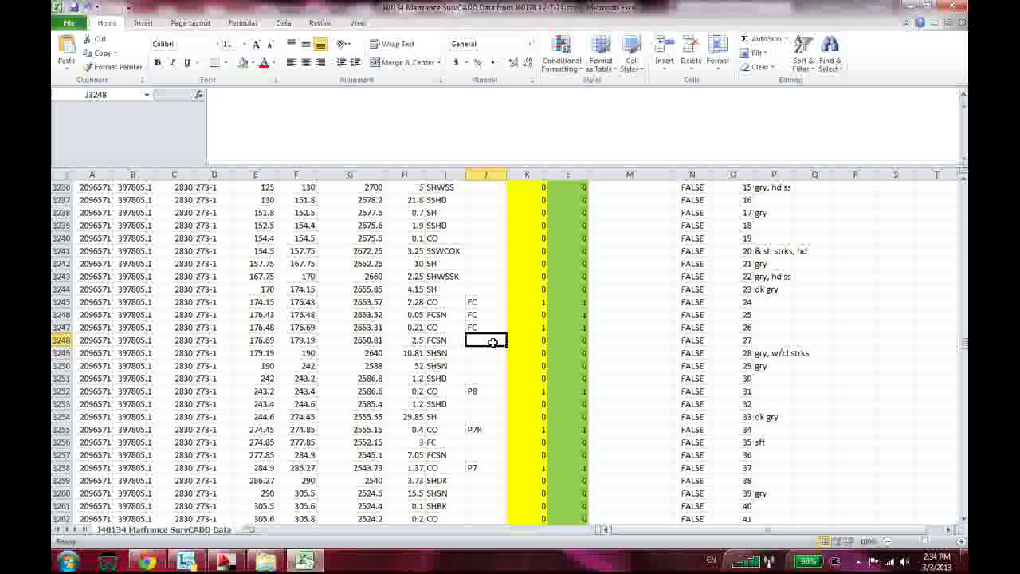
pyautogui.hotkey('alt', 'Tab')
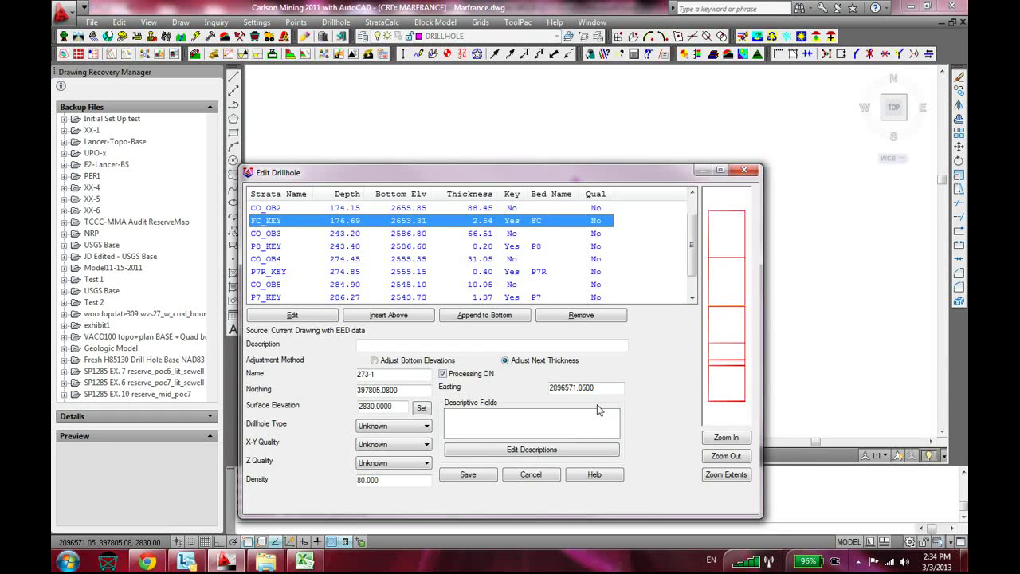
pyautogui.hotkey('alt', 'Tab')
pyautogui.hotkey('alt', 'Tab')
pyautogui.hotkey('alt', 'Tab')
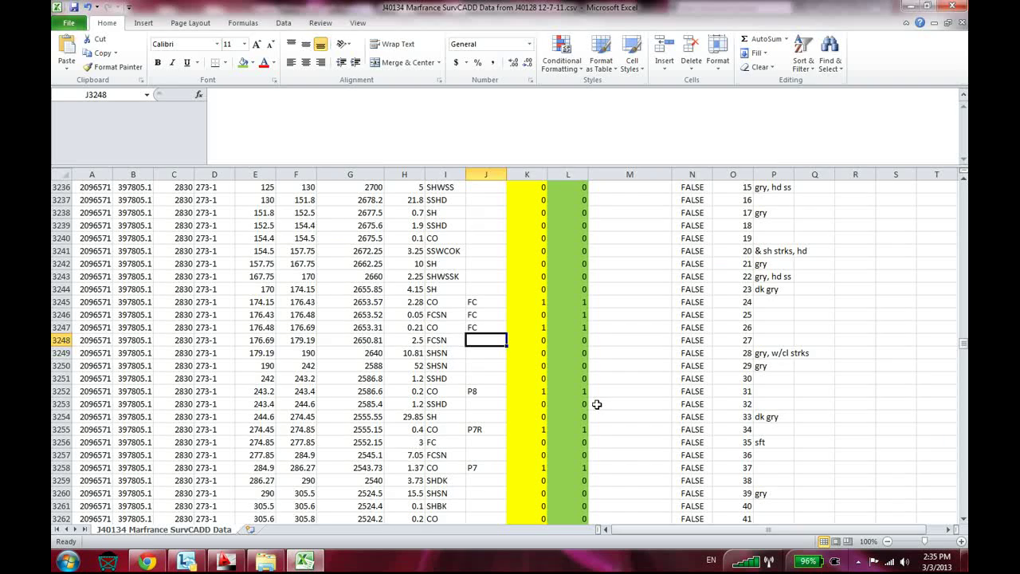
pyautogui.hotkey('alt', 'Tab')
pyautogui.click(539, 475)
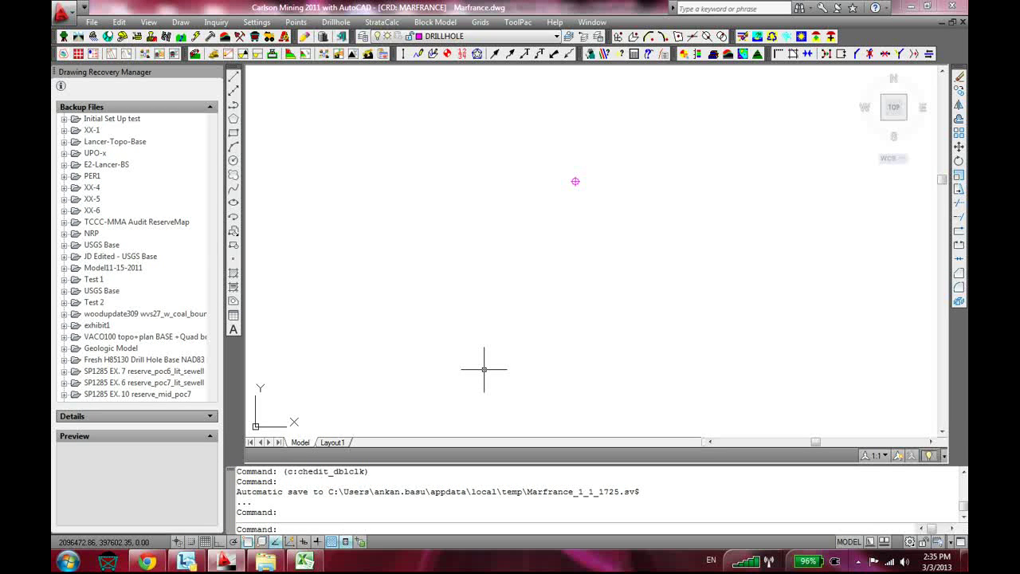
# Start Standard Drillhole Text and accept the existing label settings for drillhole name, bed name and strata thickness in feet
pyautogui.scroll(-2, 558, 358)
pyautogui.moveTo(491, 275)
pyautogui.mouseDown(button='middle')
pyautogui.moveTo(449, 250)
pyautogui.moveTo(433, 266)
pyautogui.moveTo(549, 258)
pyautogui.mouseUp(button='middle')
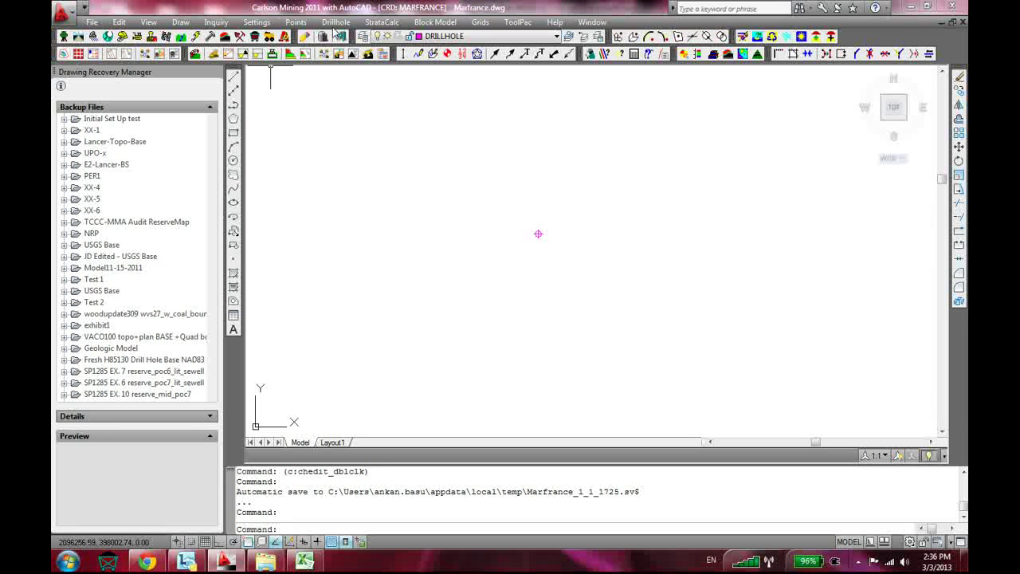
pyautogui.click(334, 24)
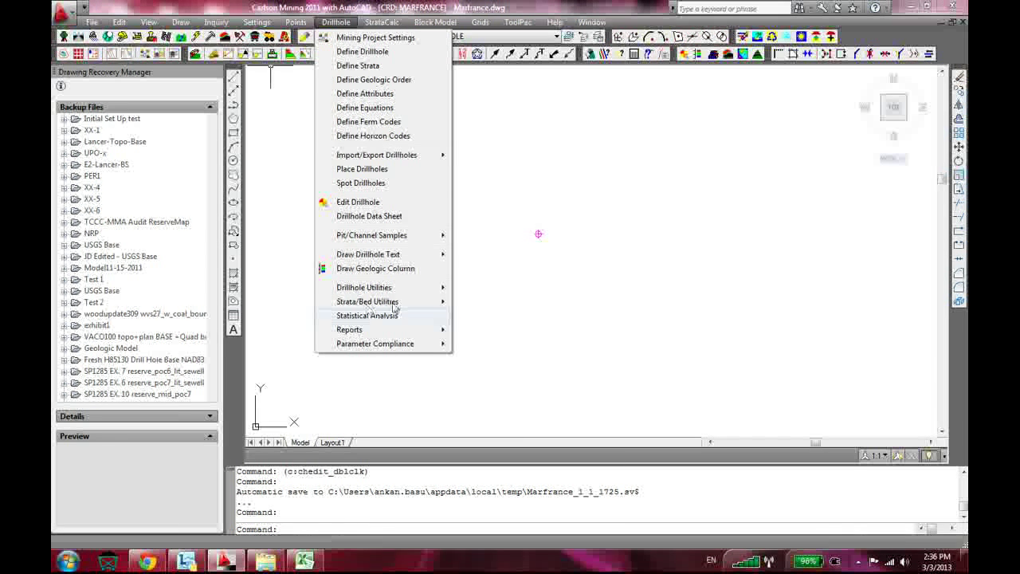
pyautogui.moveTo(370, 307)
pyautogui.moveTo(401, 257)
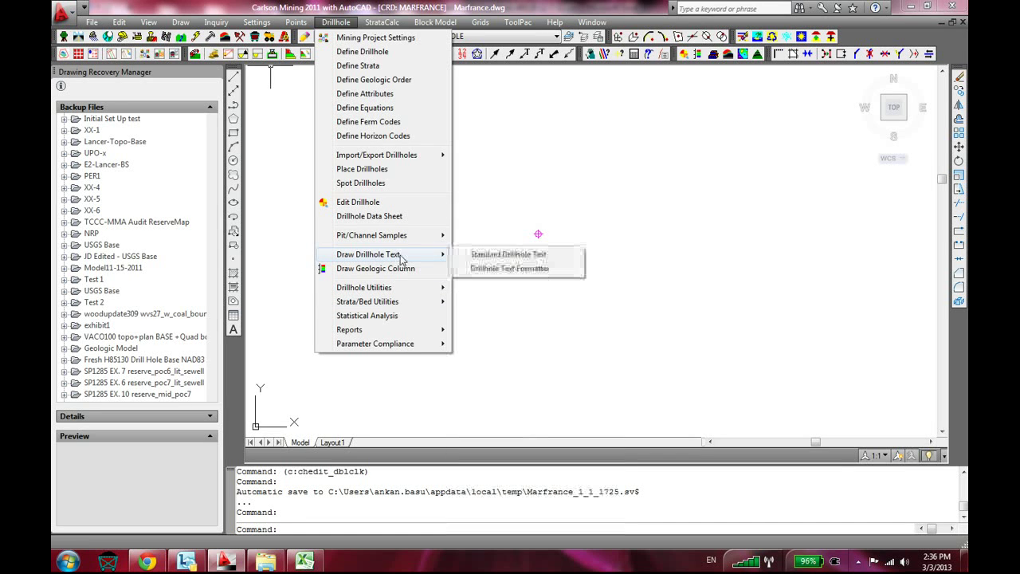
pyautogui.click(496, 255)
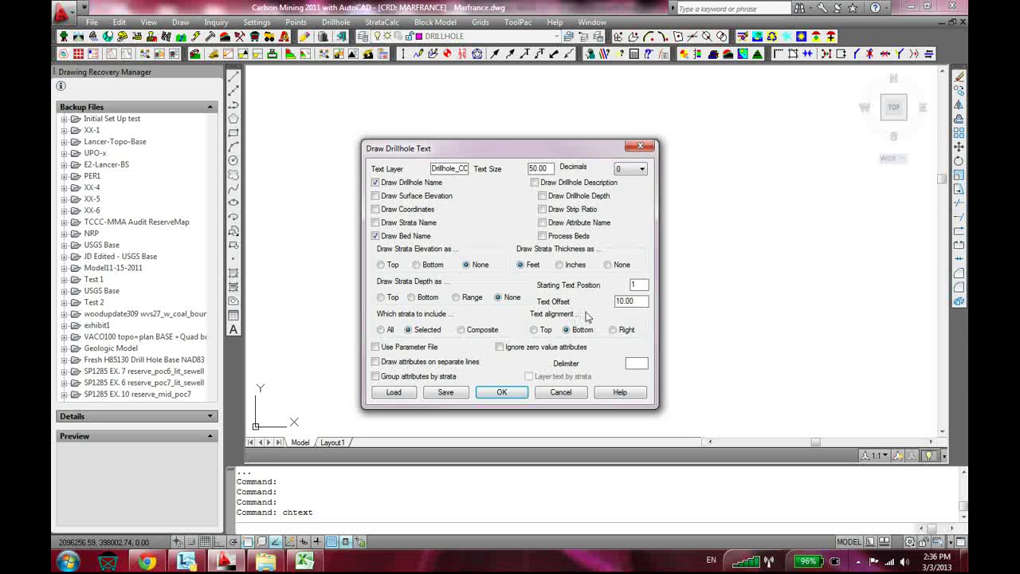
pyautogui.click(394, 392)
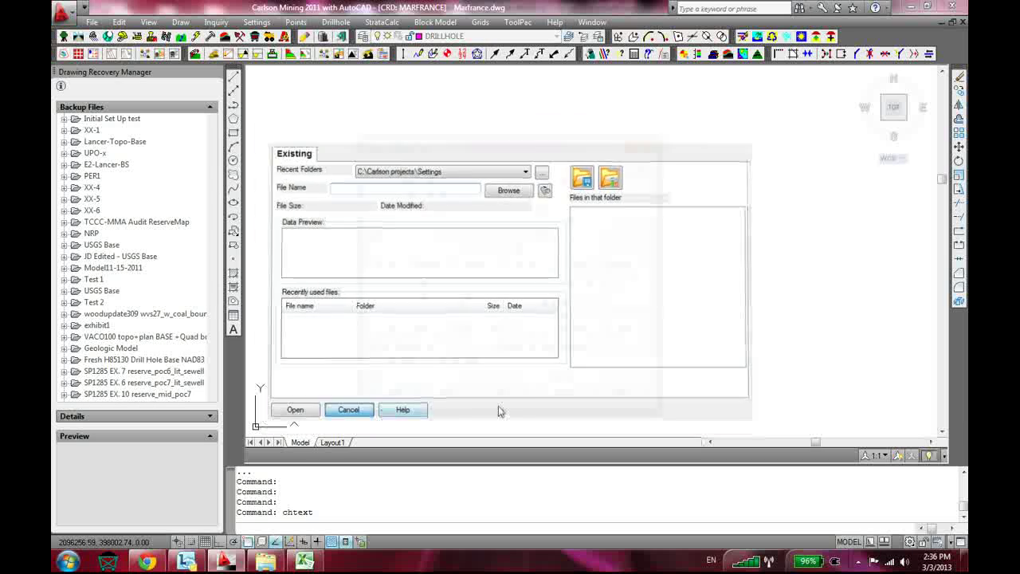
pyautogui.click(500, 393)
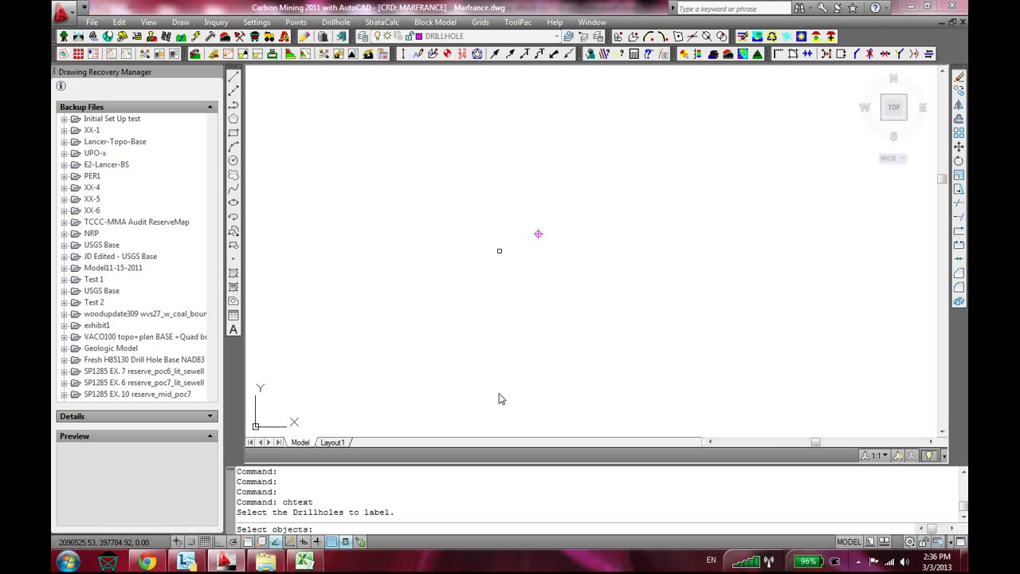
# Apply the labels to all drillholes in the drawing with SEW_KEY as the chosen stratum
pyautogui.scroll(-5, 499, 398)
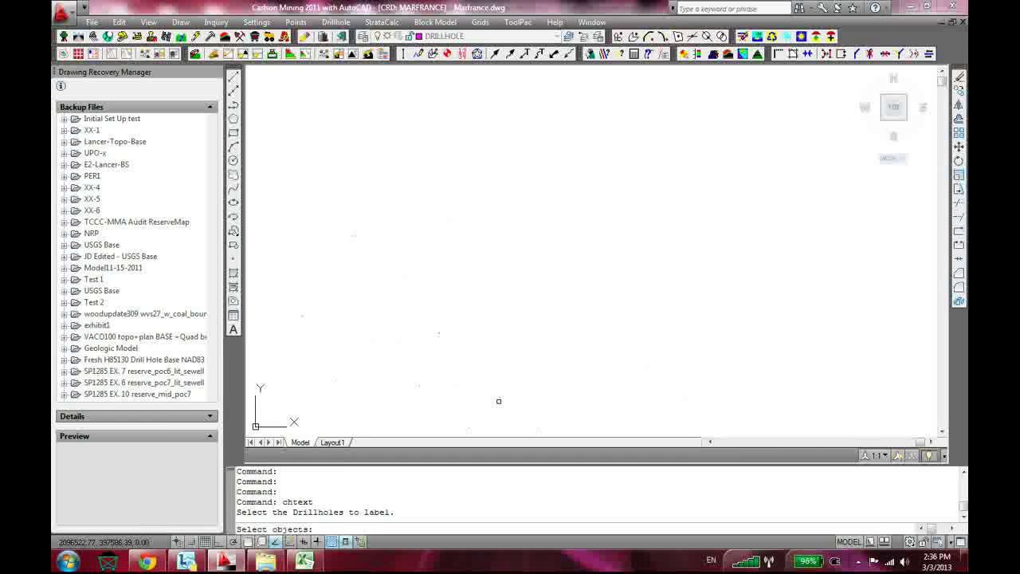
pyautogui.write('all')
pyautogui.press('Return')
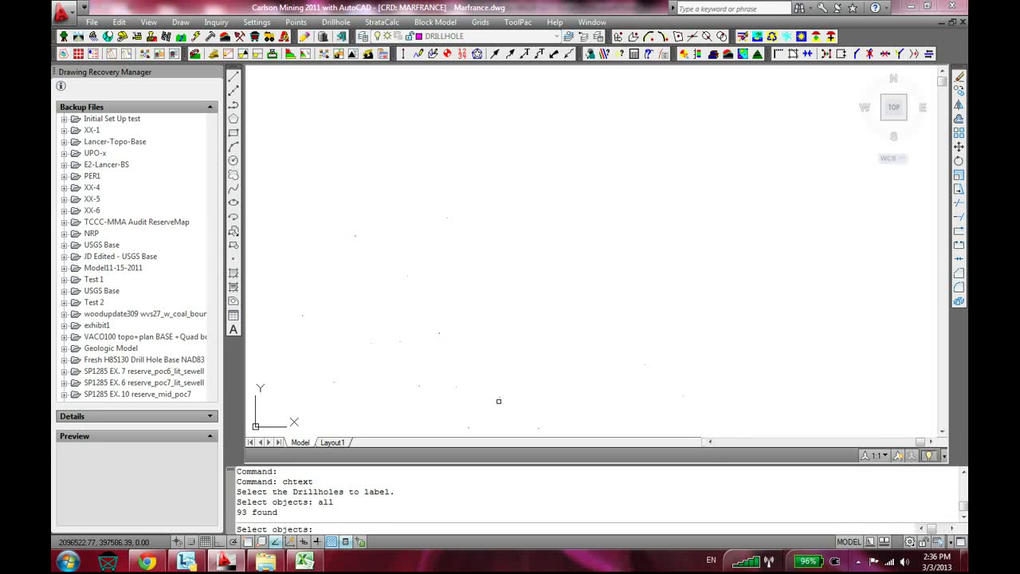
pyautogui.press('Return')
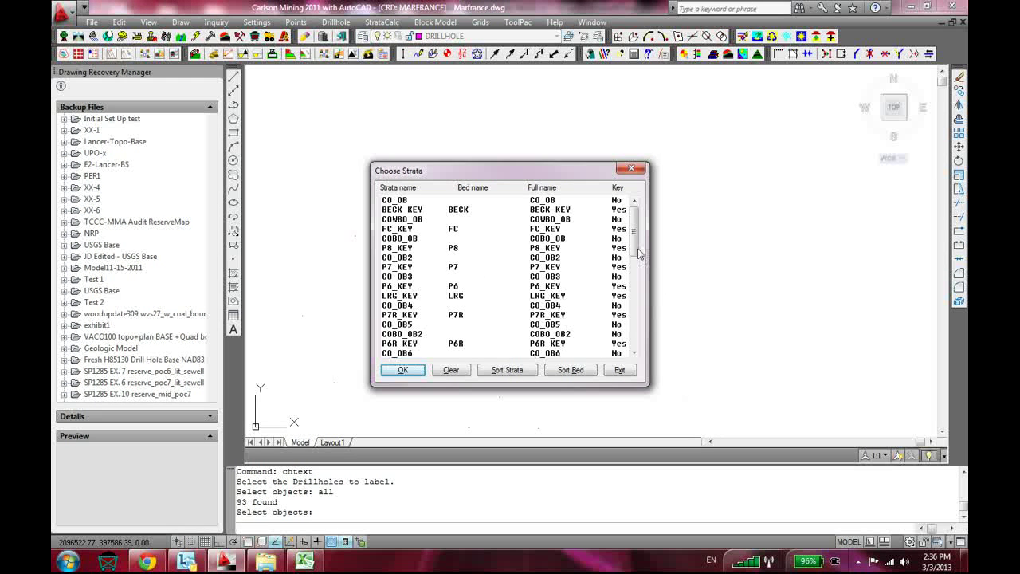
pyautogui.moveTo(639, 254); pyautogui.dragTo(638, 276)
pyautogui.click(445, 315)
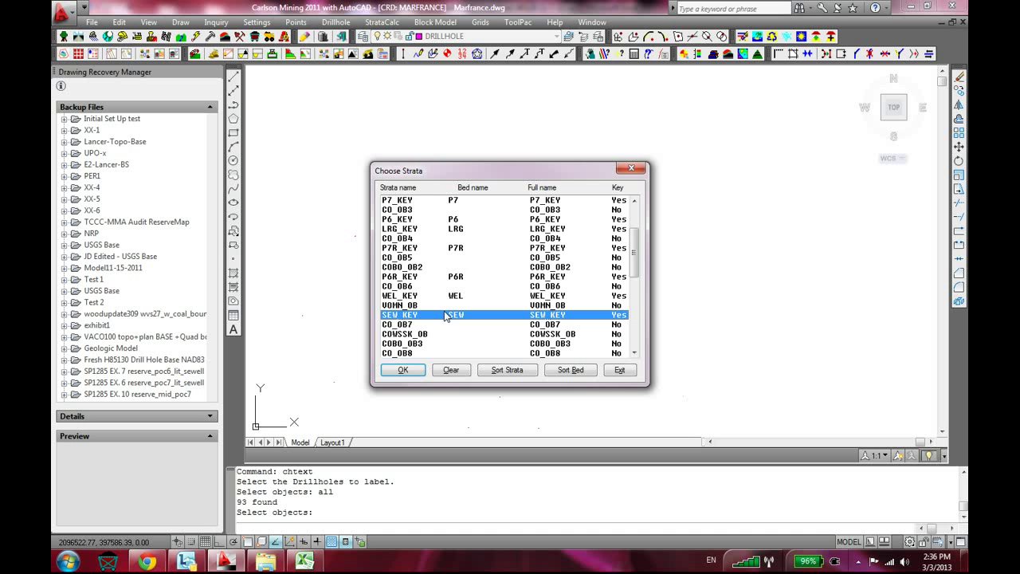
pyautogui.click(405, 370)
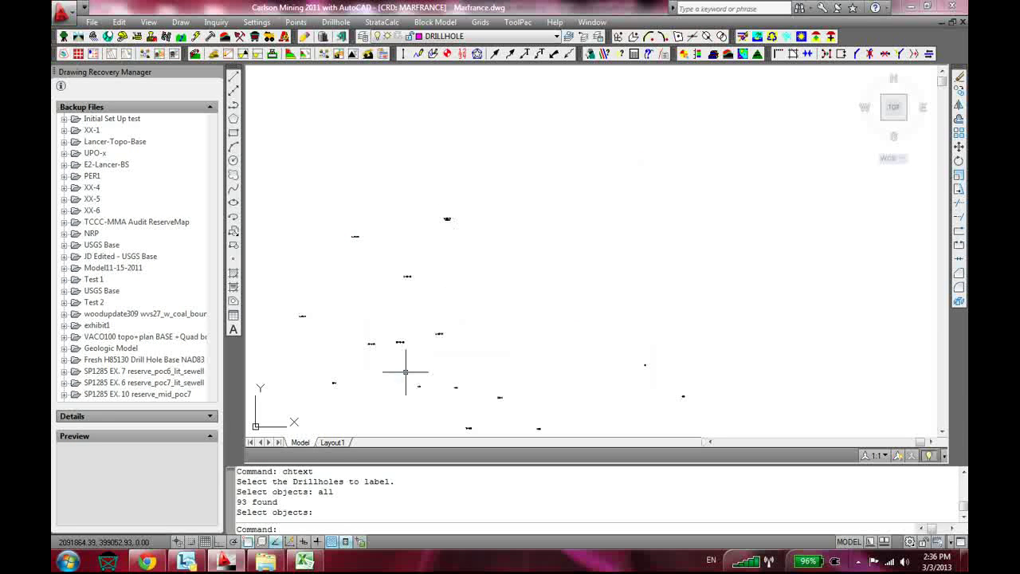
pyautogui.scroll(10, 406, 372)
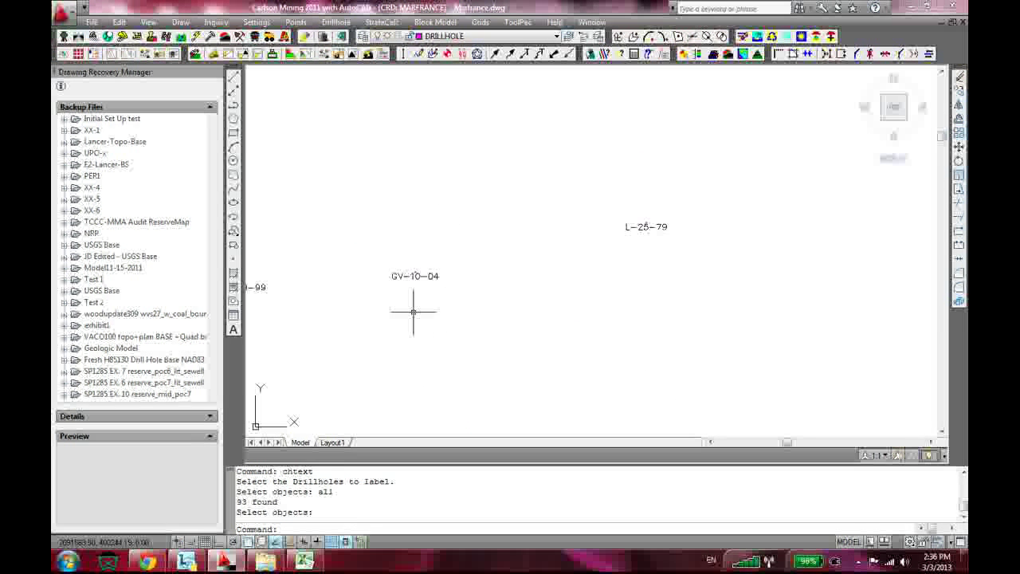
# Examine the new labels on the drillholes across the drawing, including L-25-79 and 1870, for the key stratum thickness
pyautogui.scroll(-5, 421, 270)
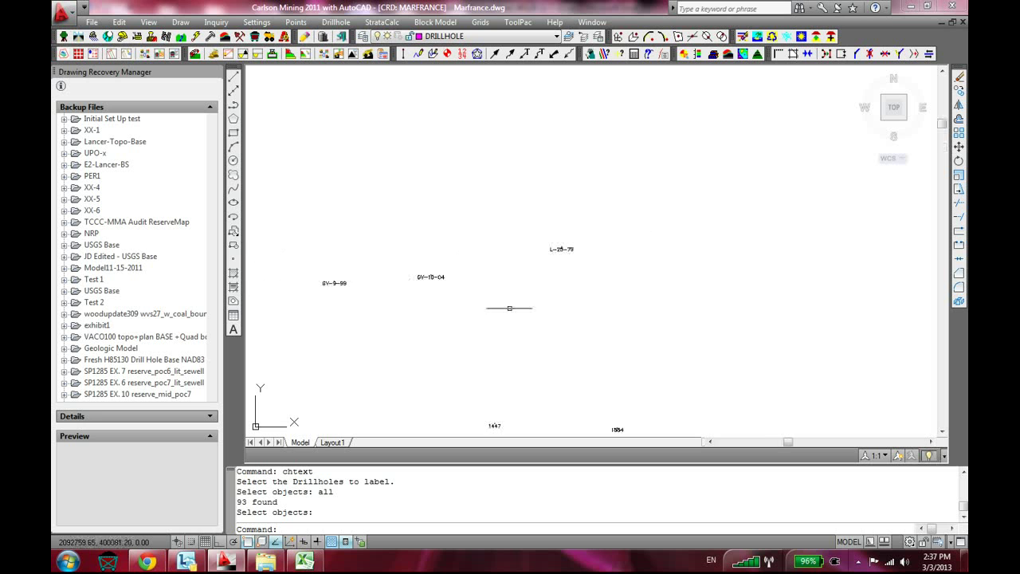
pyautogui.scroll(-7, 602, 298)
pyautogui.scroll(2, 591, 371)
pyautogui.moveTo(592, 372); pyautogui.dragTo(578, 312, button='middle')
pyautogui.scroll(5, 611, 379)
pyautogui.scroll(2, 682, 365)
pyautogui.scroll(-8, 683, 365)
pyautogui.scroll(3, 494, 404)
pyautogui.scroll(5, 458, 376)
pyautogui.scroll(-5, 473, 340)
# Restart drillhole labelling with drillhole name, bed name, strata thickness in feet and only selected strata
pyautogui.press('Return')
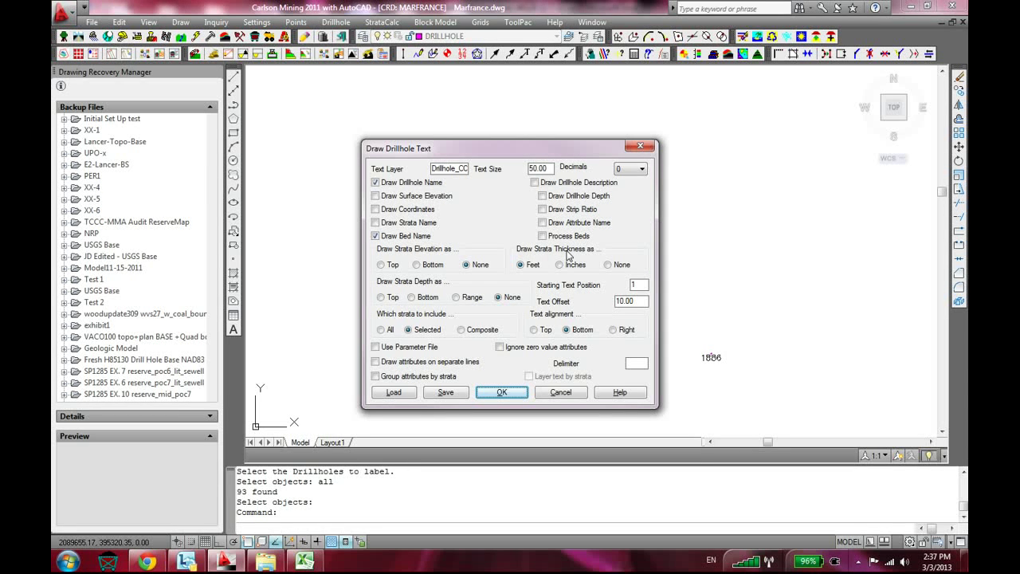
pyautogui.click(531, 265)
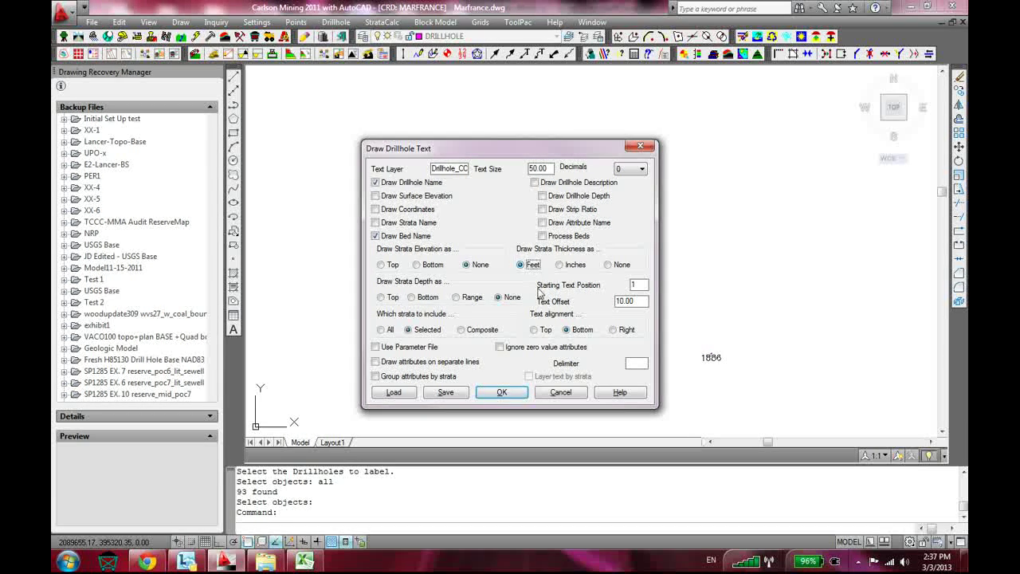
pyautogui.click(406, 184)
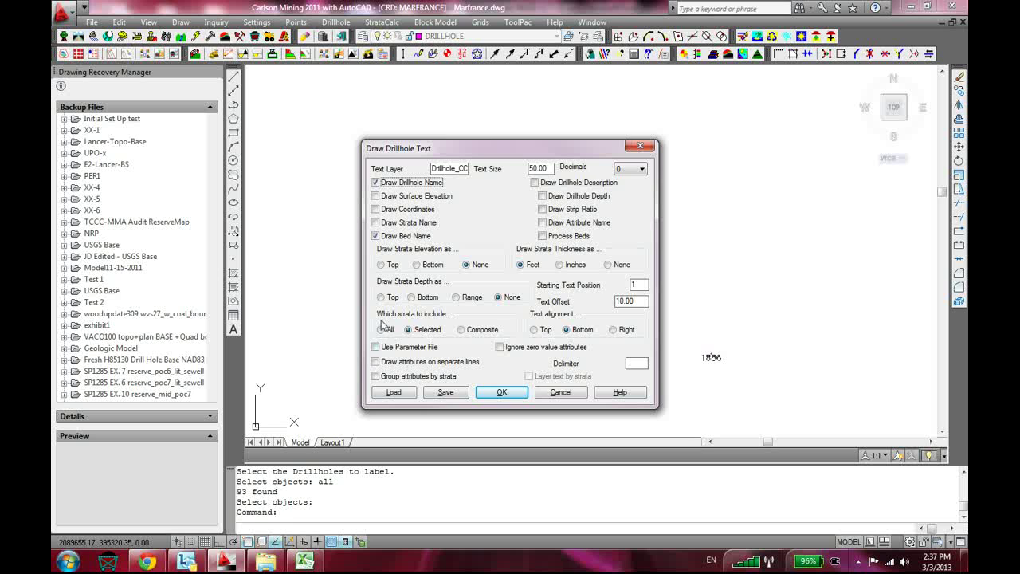
pyautogui.click(428, 332)
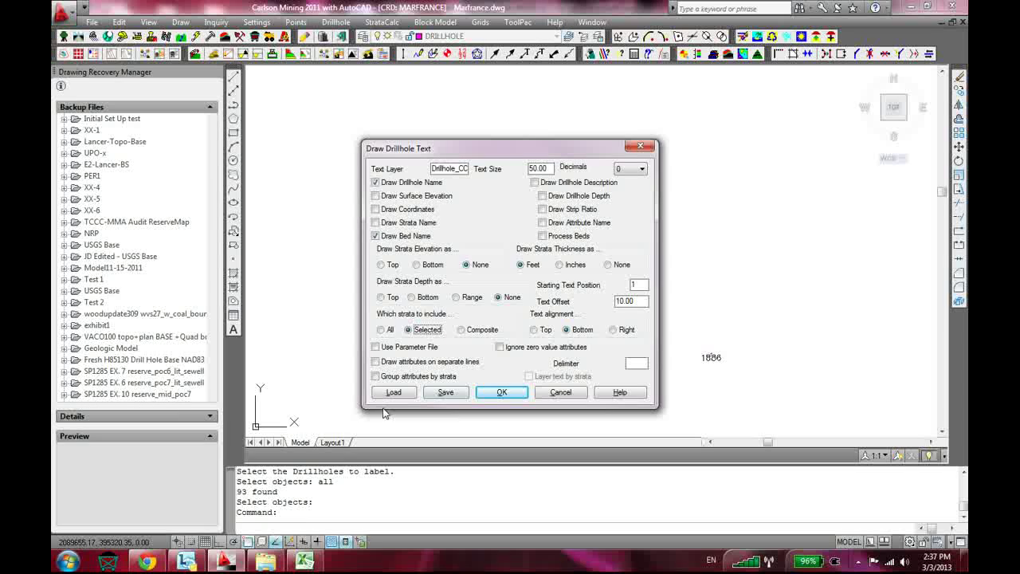
pyautogui.click(494, 395)
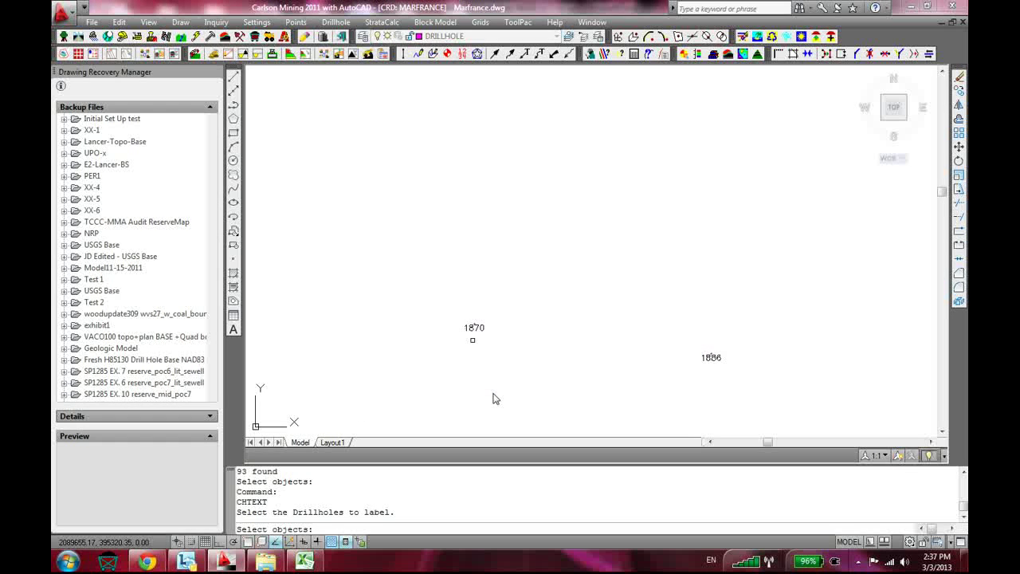
# Label all drillholes, sorting the strata by bed and choosing SEW_KEY as the stratum
pyautogui.write('all')
pyautogui.press('Return')
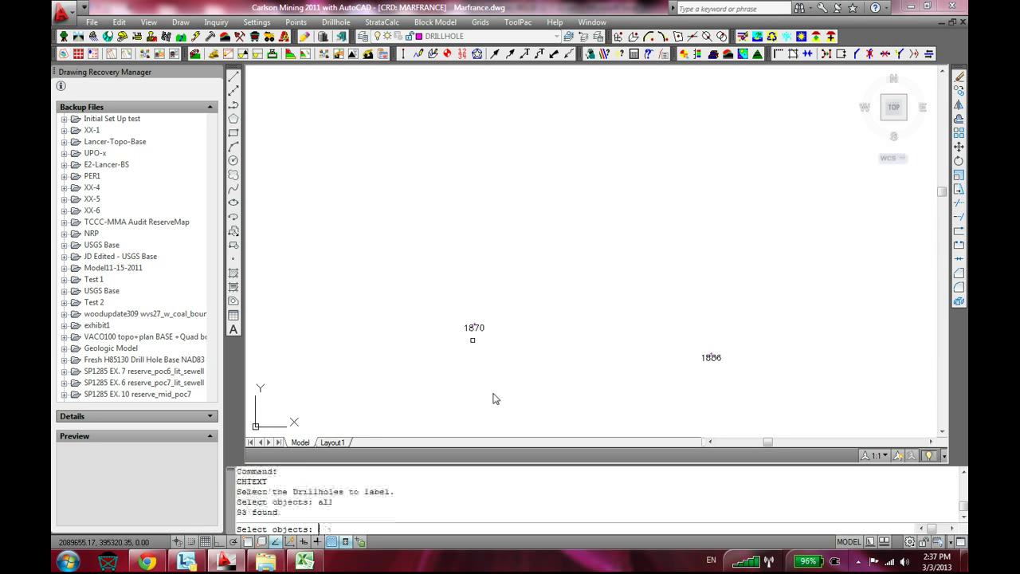
pyautogui.press('Return')
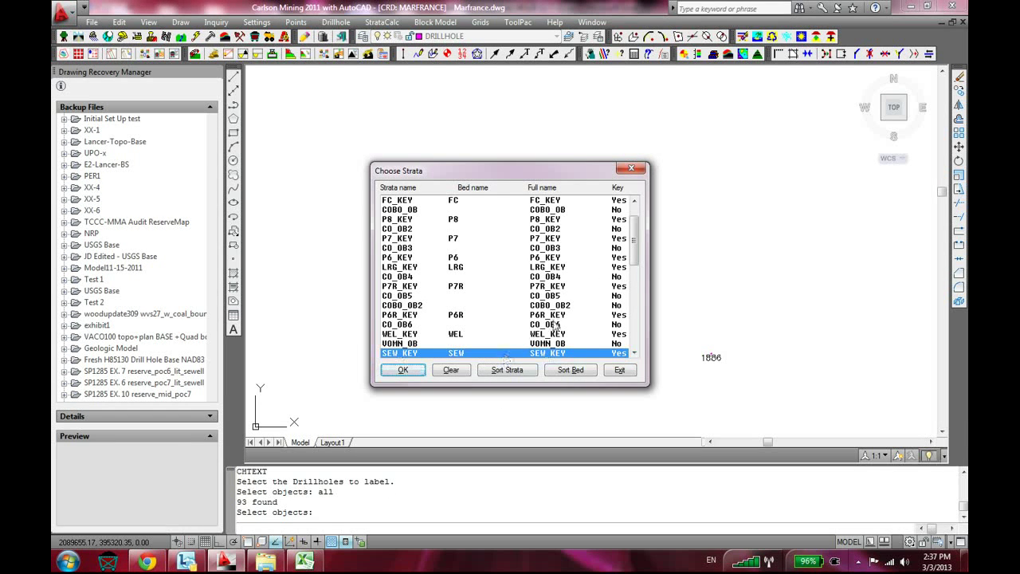
pyautogui.scroll(-5, 555, 327)
pyautogui.scroll(-2, 556, 327)
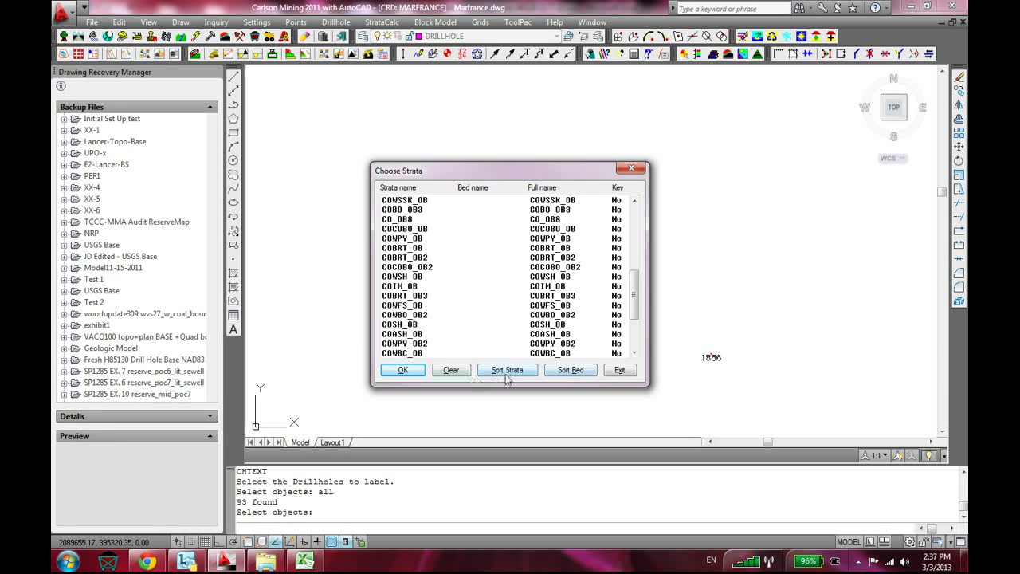
pyautogui.click(562, 370)
pyautogui.scroll(-5, 562, 370)
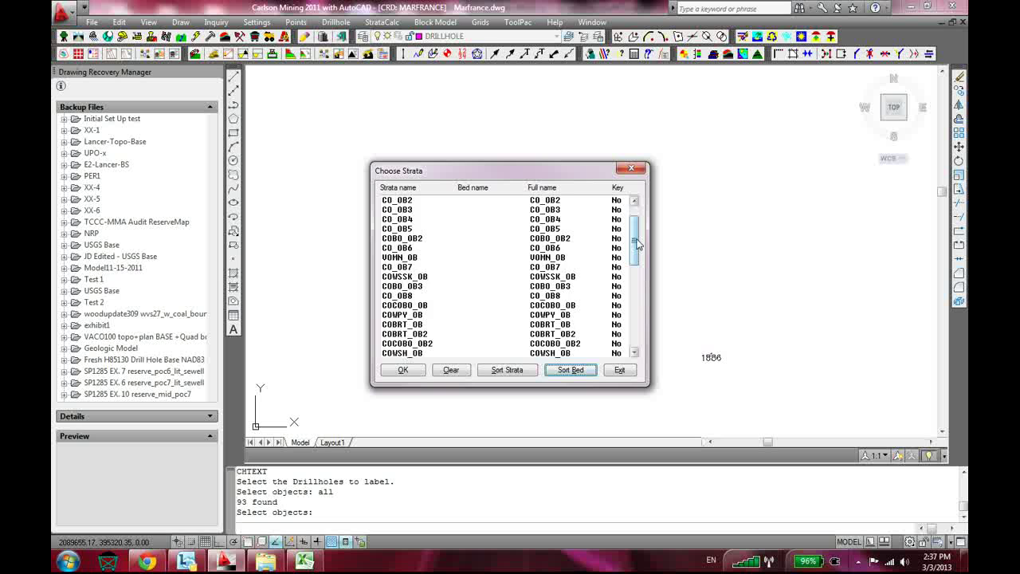
pyautogui.click(477, 343)
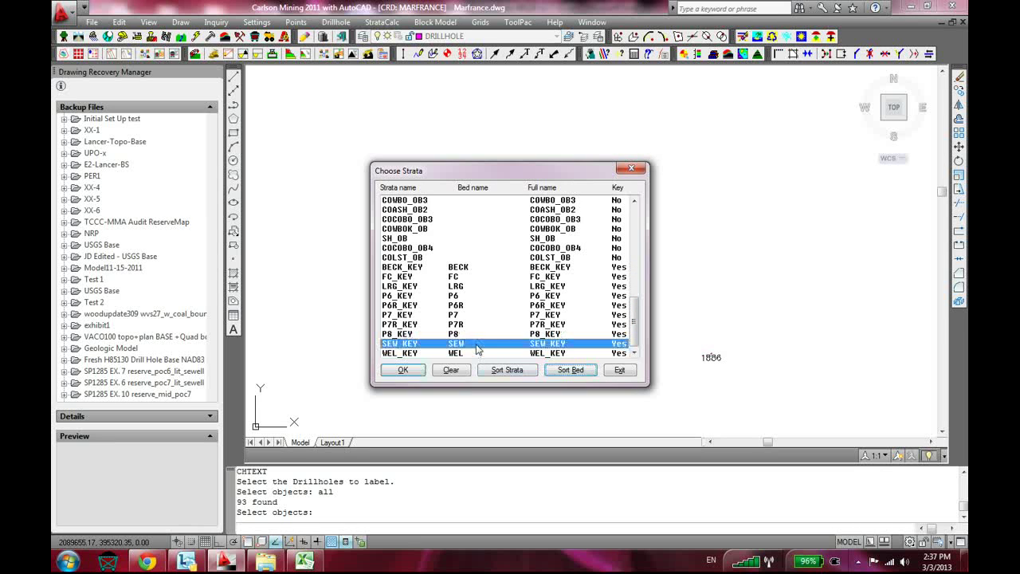
pyautogui.click(403, 370)
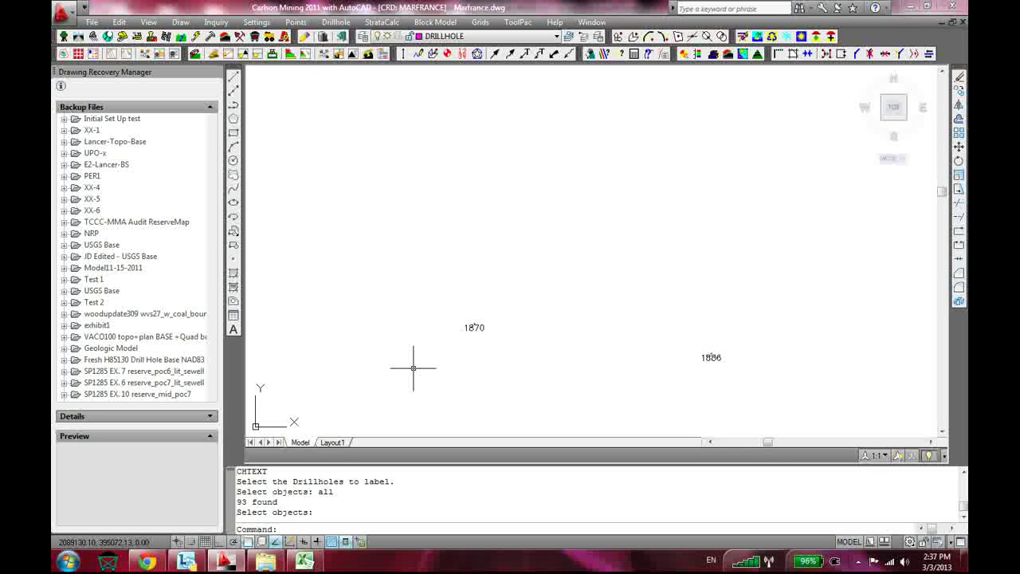
# Label all drillholes again with the strata name also drawn, keeping SEW_KEY as the chosen stratum
pyautogui.press('Return')
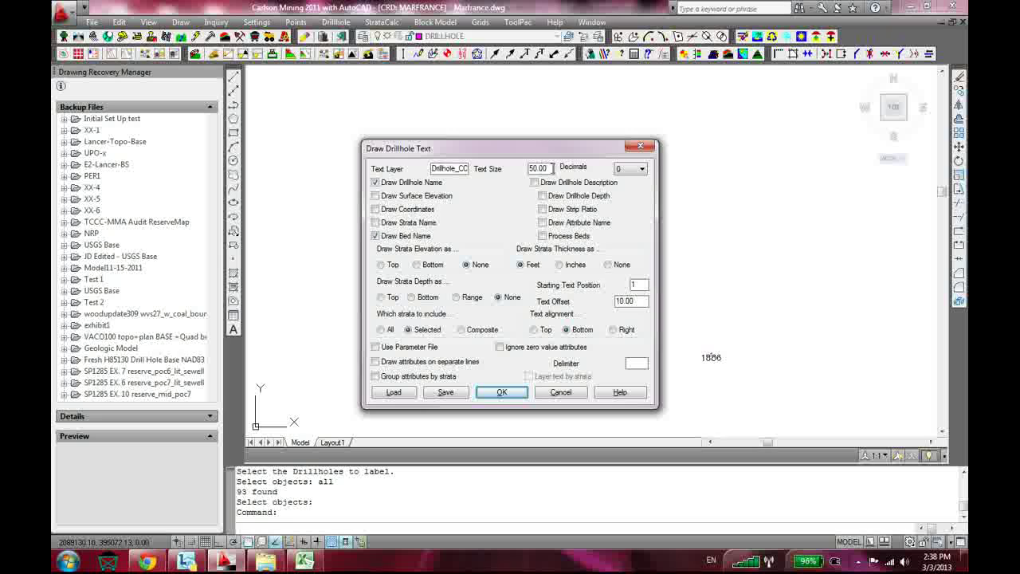
pyautogui.click(376, 223)
pyautogui.click(513, 395)
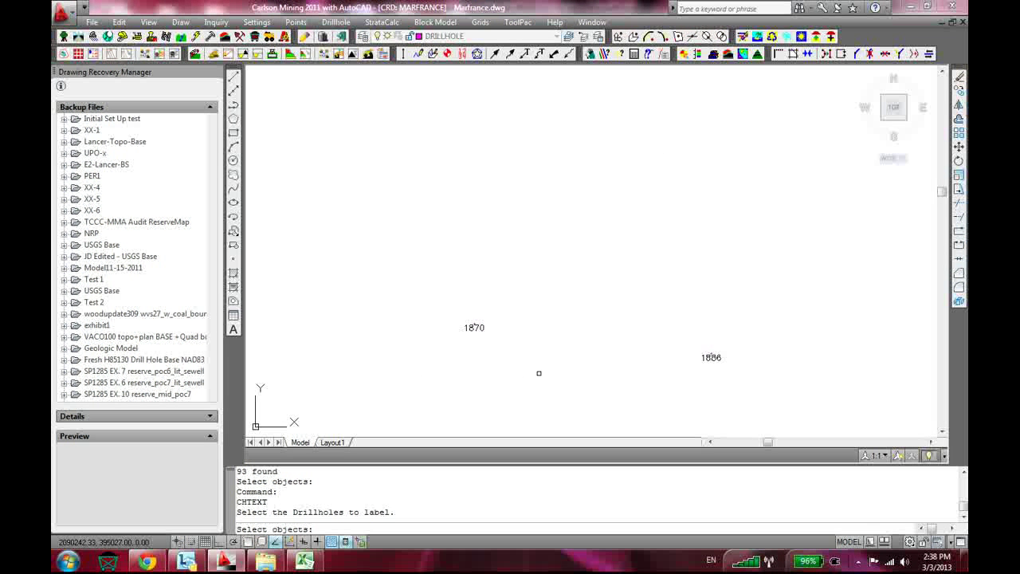
pyautogui.write('l')
pyautogui.press('Return')
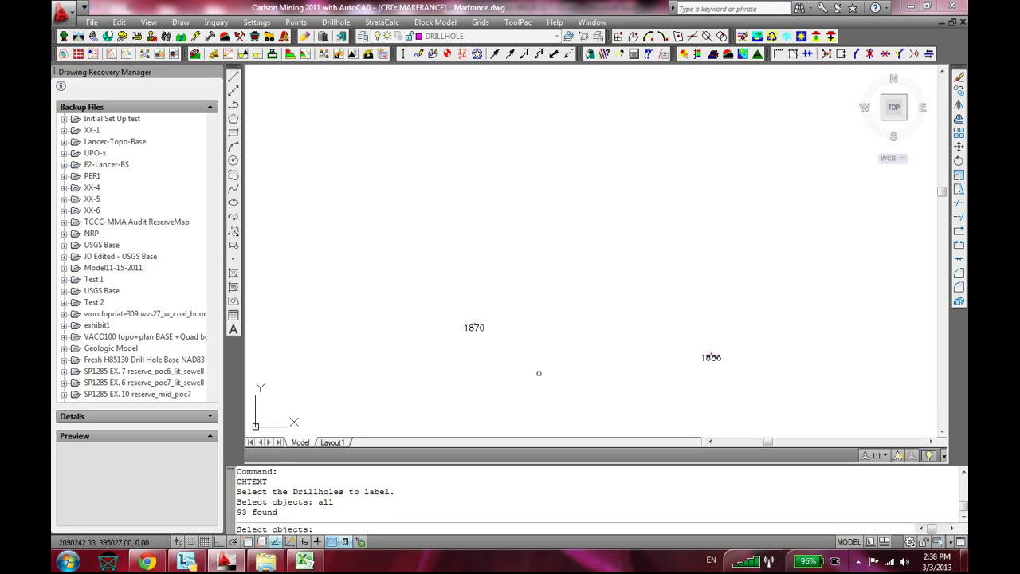
pyautogui.press('Return')
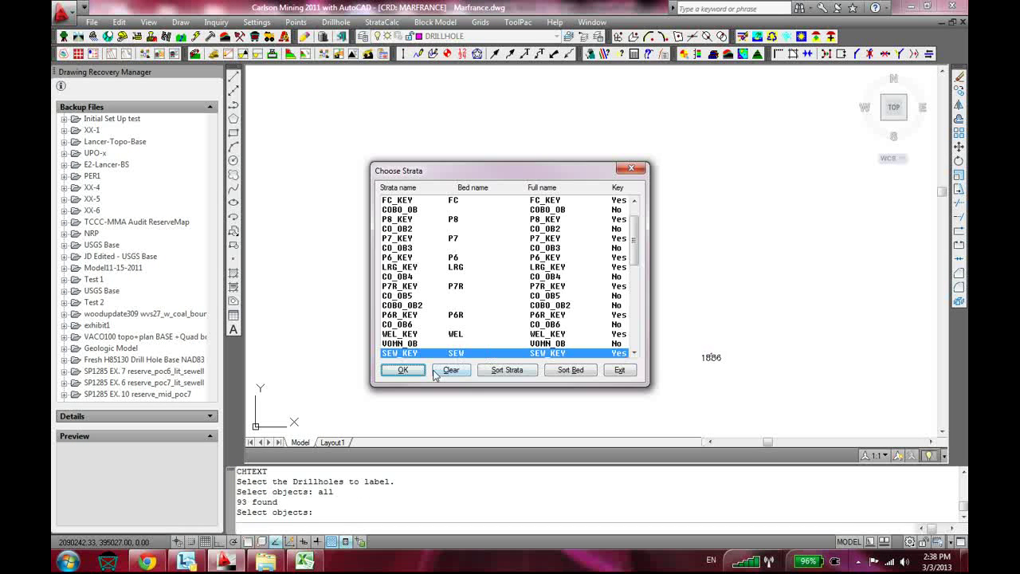
pyautogui.click(404, 371)
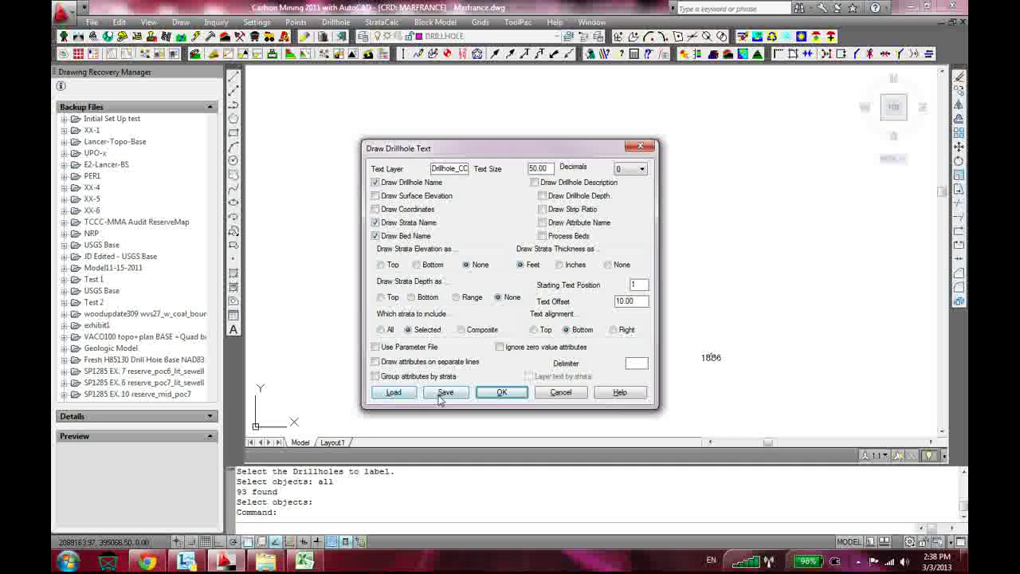
pyautogui.click(444, 392)
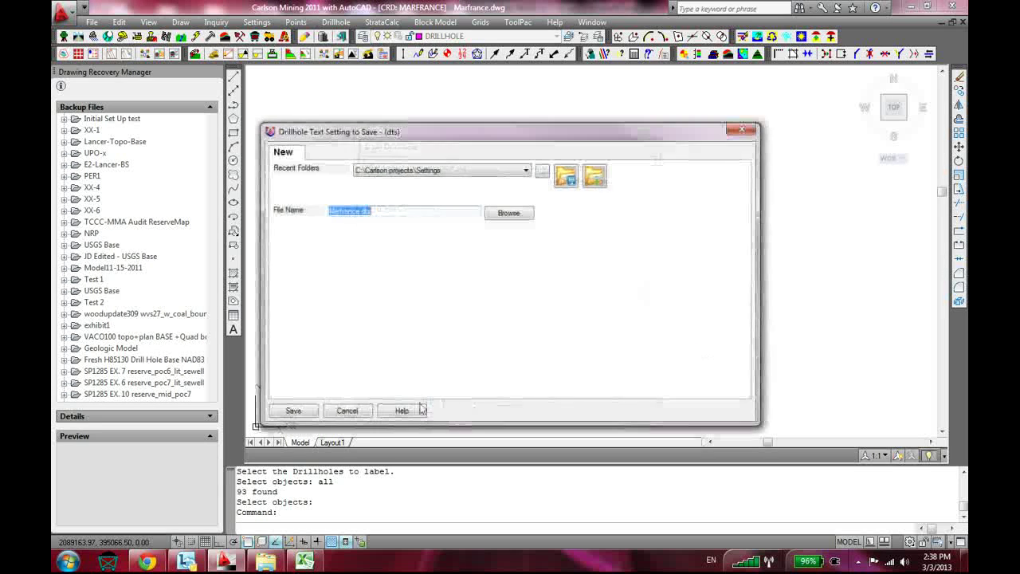
pyautogui.click(367, 412)
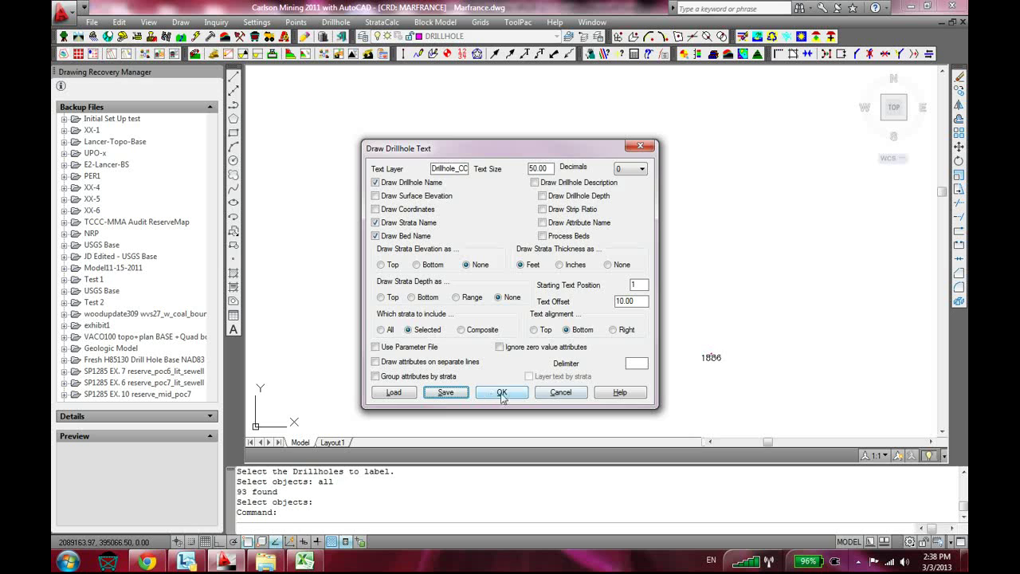
pyautogui.click(560, 392)
# Review the strata list of drillhole L-31-79 in the drillhole editor and close it without saving
pyautogui.scroll(-3, 654, 287)
pyautogui.scroll(5, 558, 318)
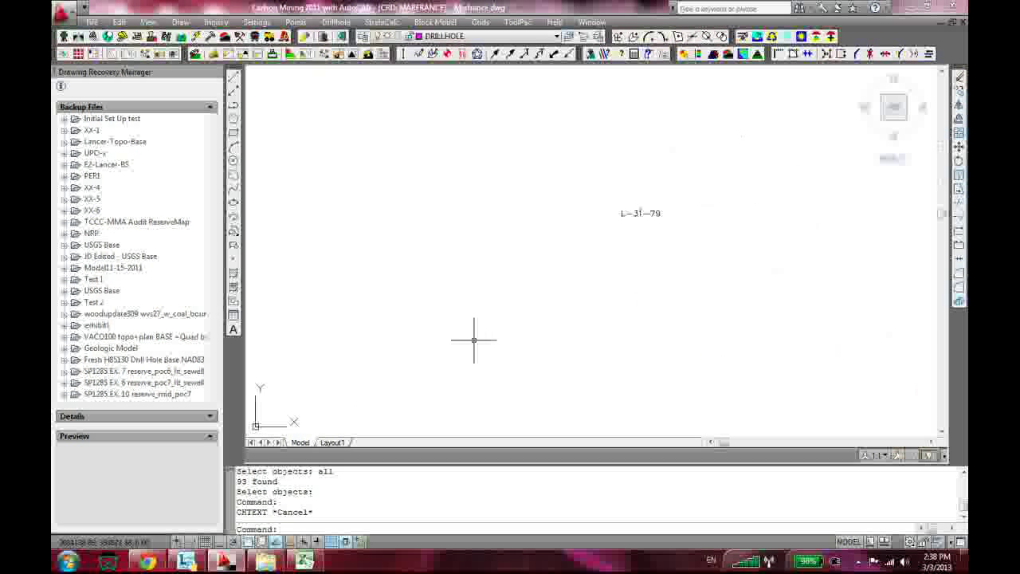
pyautogui.scroll(5, 582, 319)
pyautogui.doubleClick(576, 229)
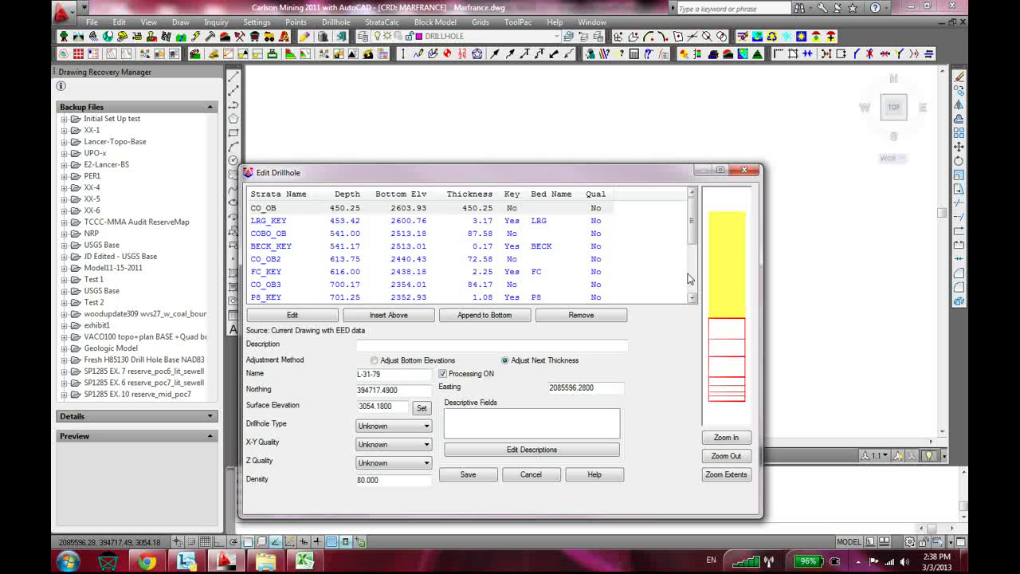
pyautogui.click(587, 263)
pyautogui.scroll(-2, 588, 271)
pyautogui.scroll(2, 588, 273)
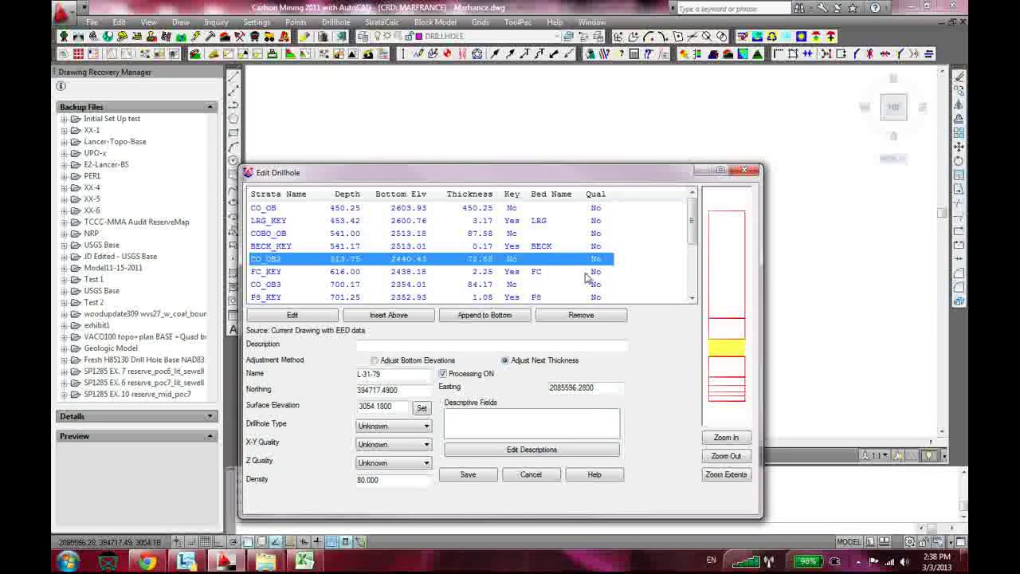
pyautogui.scroll(-2, 558, 271)
pyautogui.scroll(2, 560, 287)
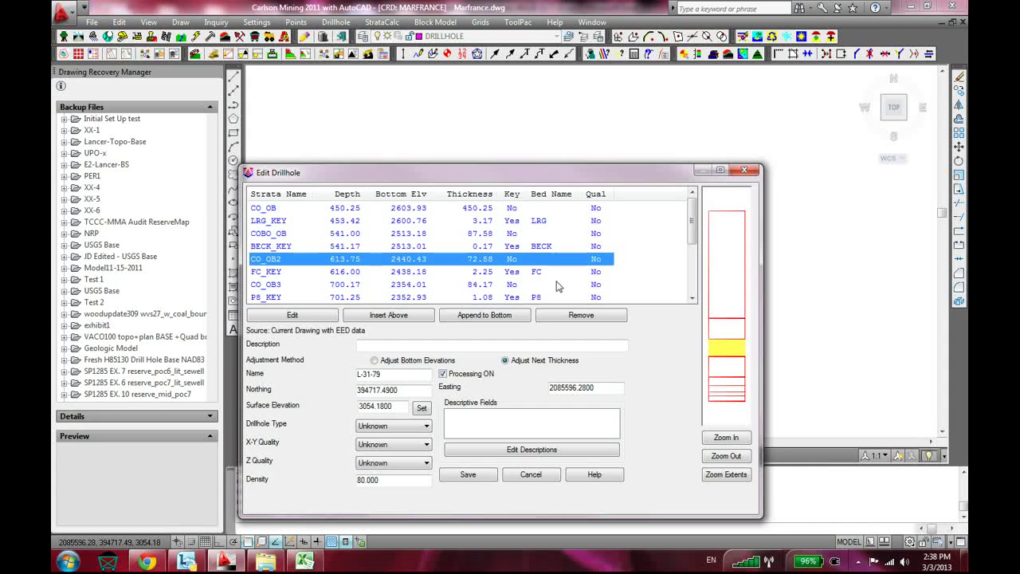
pyautogui.click(744, 170)
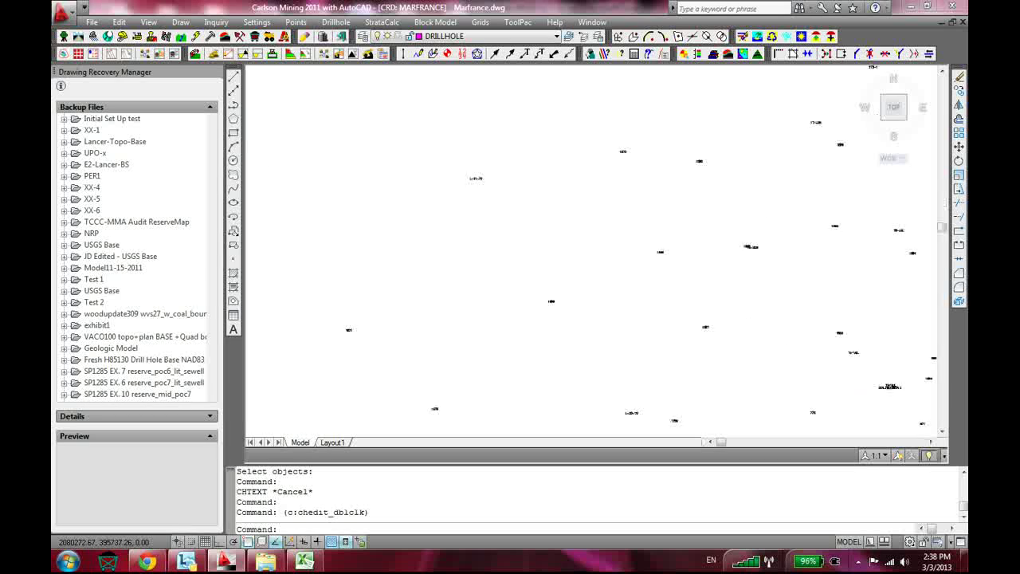
# Examine the labels around the drawing, including drillholes 24-JUL and 13-JUL, for the SEW_KEY name and thickness
pyautogui.scroll(3, 802, 292)
pyautogui.scroll(2, 665, 154)
pyautogui.scroll(-4, 770, 270)
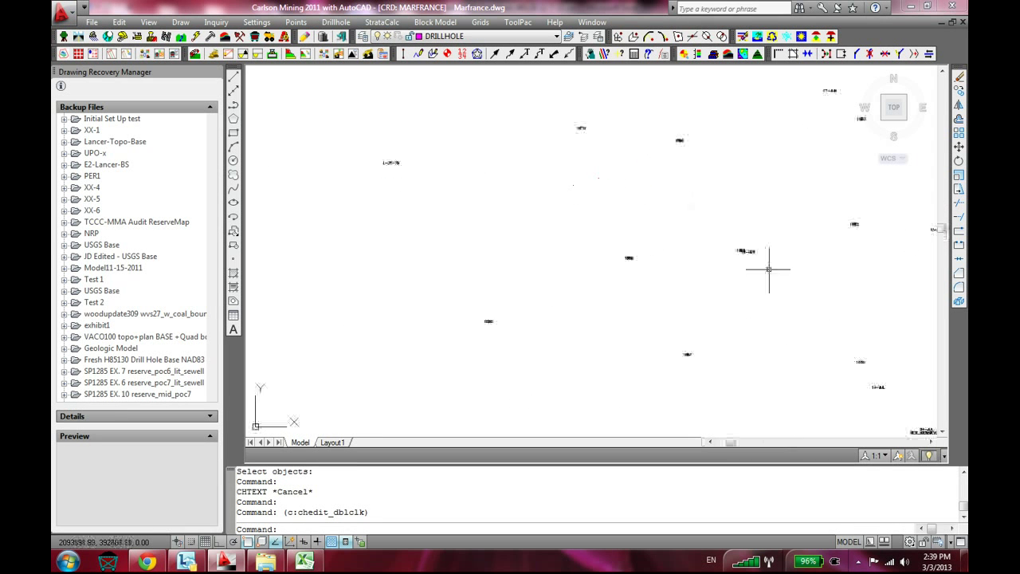
pyautogui.scroll(5, 785, 283)
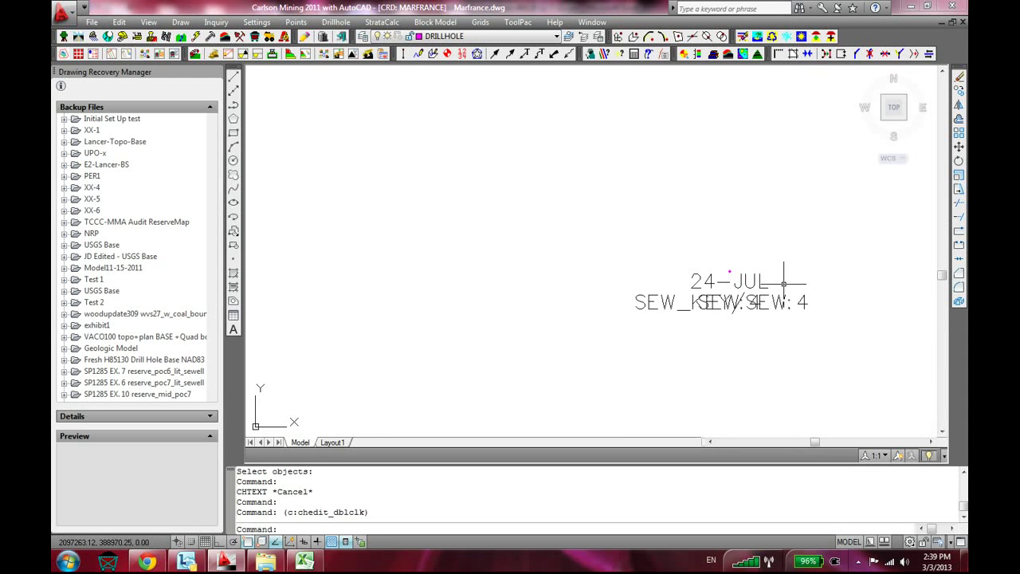
pyautogui.scroll(2, 728, 342)
pyautogui.scroll(3, 772, 147)
pyautogui.scroll(-6, 745, 314)
pyautogui.scroll(3, 558, 319)
pyautogui.scroll(-3, 616, 227)
pyautogui.scroll(3, 496, 244)
pyautogui.scroll(2, 614, 327)
pyautogui.scroll(-4, 533, 374)
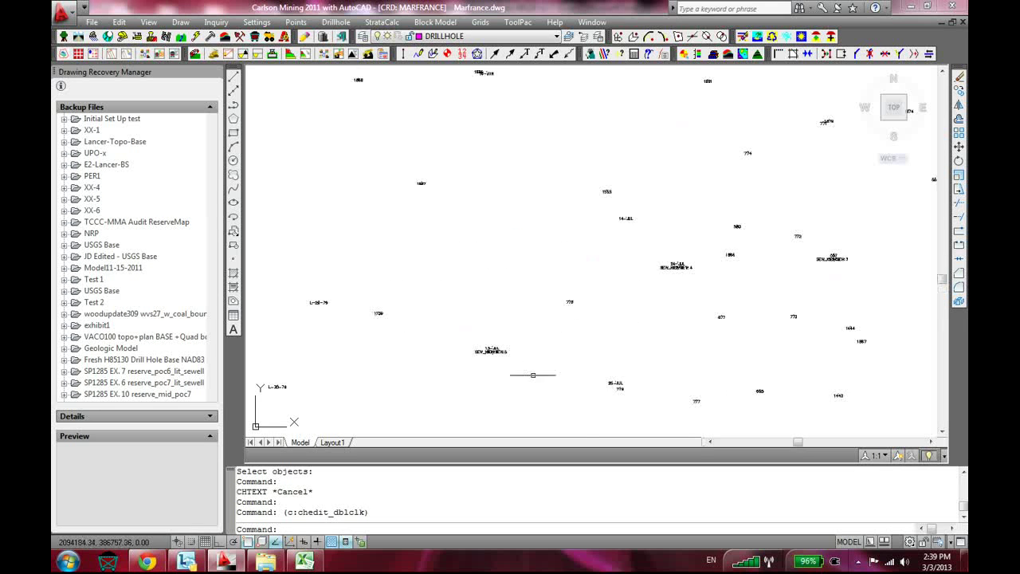
pyautogui.moveTo(625, 342); pyautogui.dragTo(649, 304, button='middle')
pyautogui.scroll(4, 502, 330)
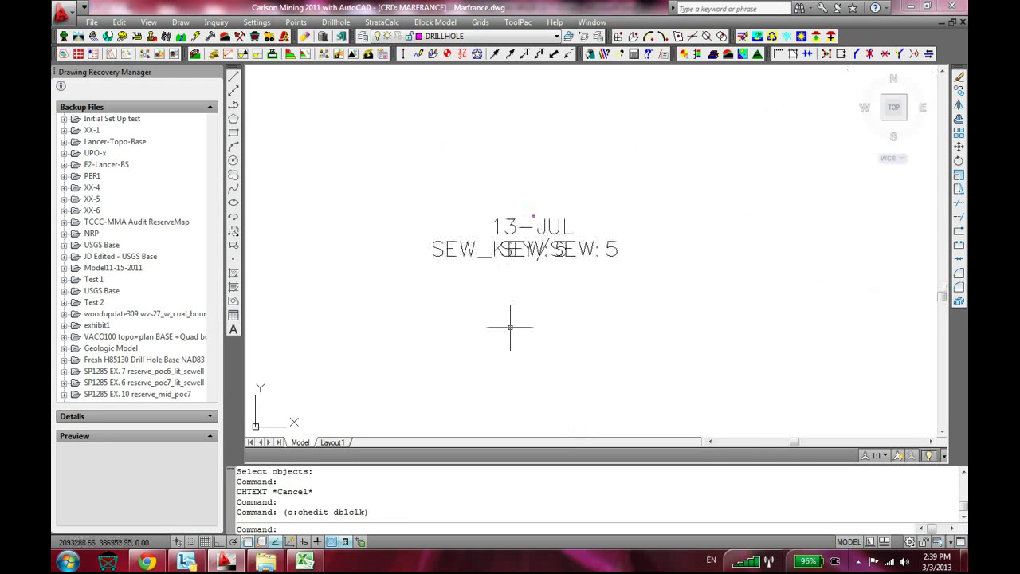
pyautogui.scroll(3, 511, 327)
pyautogui.scroll(3, 542, 275)
pyautogui.click(626, 277)
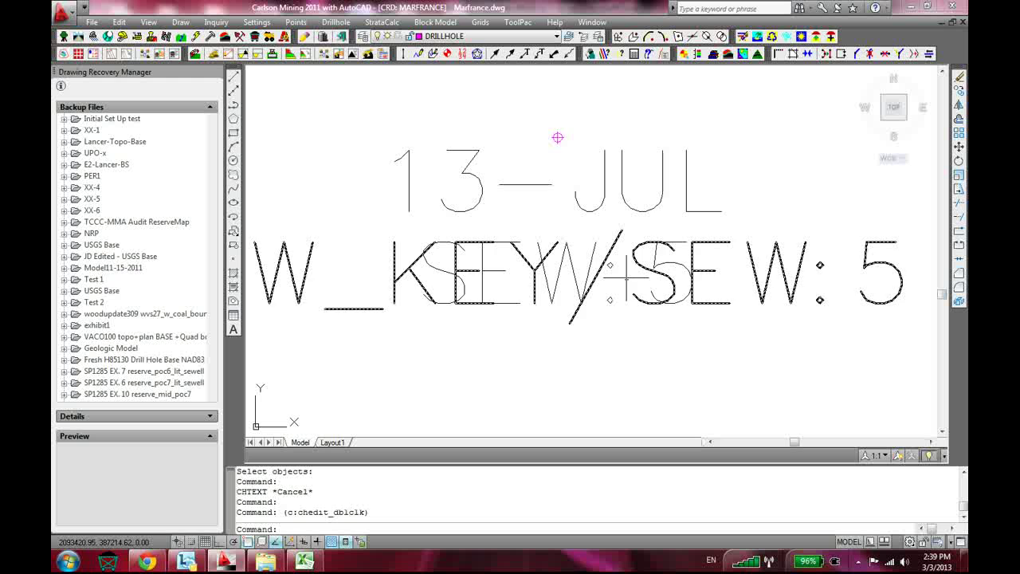
pyautogui.scroll(-2, 478, 264)
# Undo the drillhole labelling operations until all label text is removed from the drawing
pyautogui.hotkey('ctrl', 'z')
pyautogui.hotkey('ctrl', 'z')
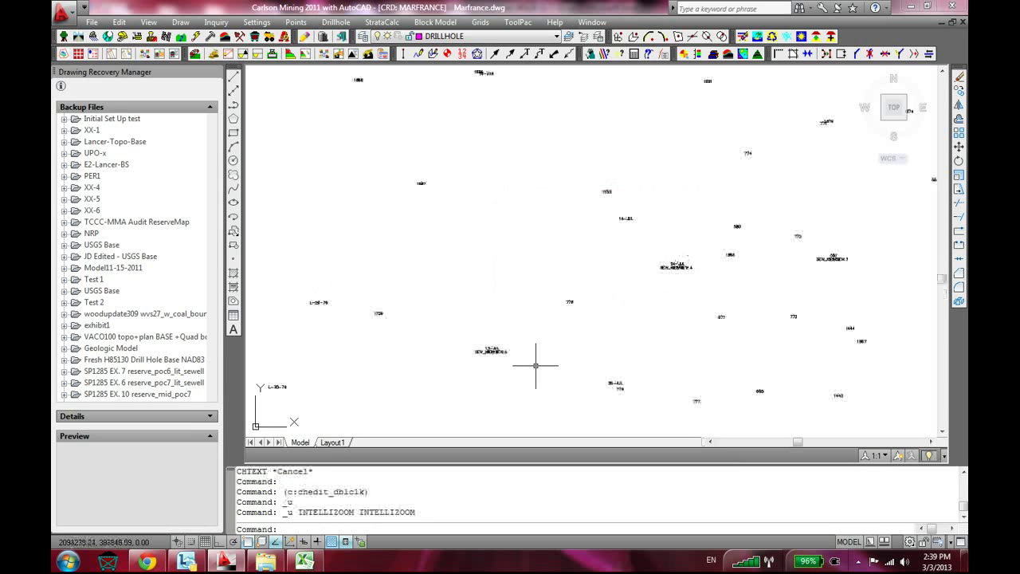
pyautogui.hotkey('ctrl', 'z')
pyautogui.hotkey('ctrl', 'z')
pyautogui.hotkey('ctrl', 'z')
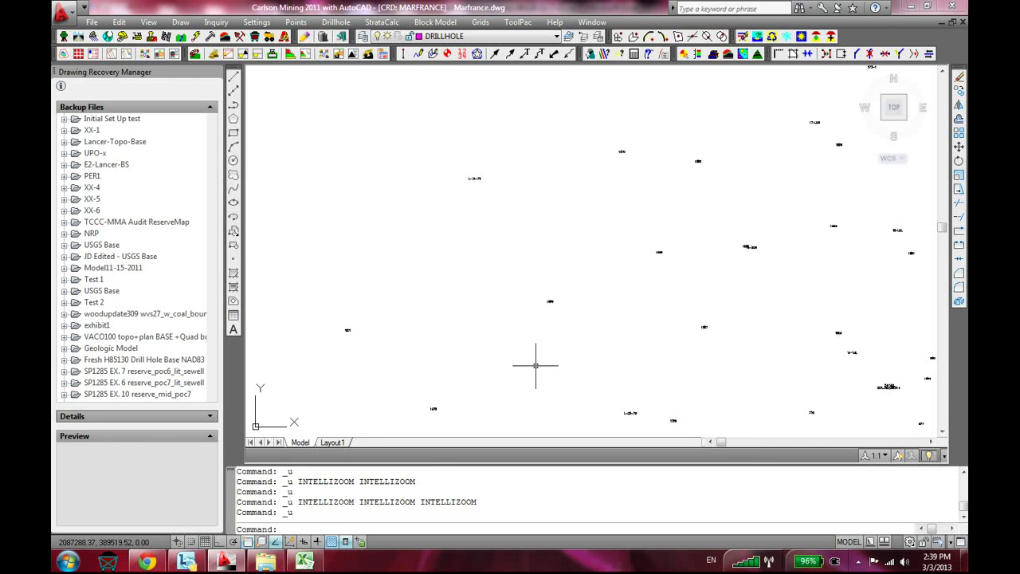
pyautogui.hotkey('ctrl', 'z')
pyautogui.hotkey('ctrl', 'z')
pyautogui.hotkey('ctrl', 'z')
pyautogui.scroll(2, 592, 354)
pyautogui.scroll(-6, 455, 189)
pyautogui.scroll(2, 786, 353)
pyautogui.hotkey('ctrl', 'z')
pyautogui.hotkey('ctrl', 'z')
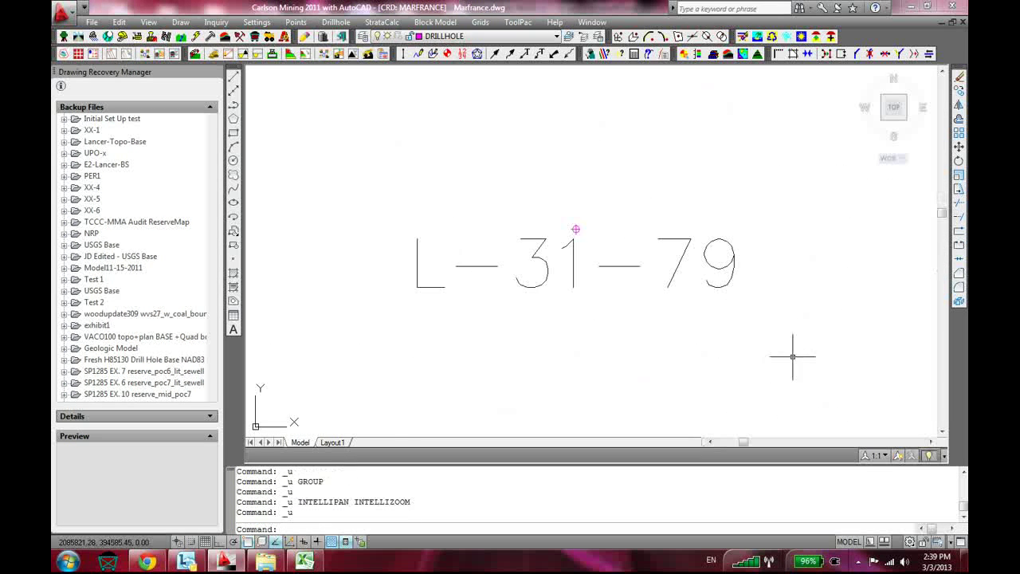
pyautogui.scroll(-5, 643, 327)
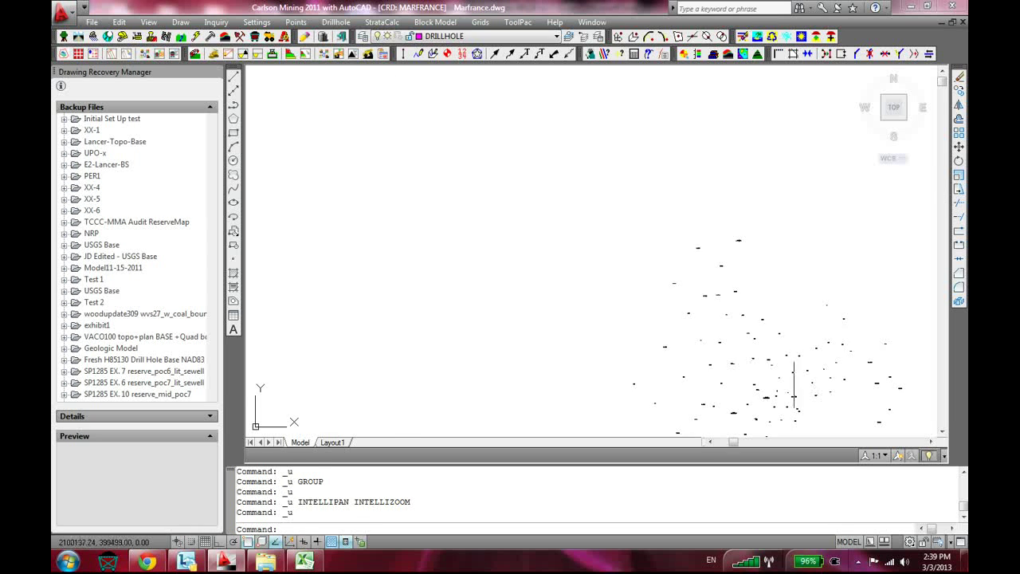
pyautogui.hotkey('ctrl', 'z')
pyautogui.hotkey('ctrl', 'z')
pyautogui.hotkey('ctrl', 'z')
pyautogui.hotkey('ctrl', 'z')
pyautogui.hotkey('ctrl', 'z')
pyautogui.hotkey('ctrl', 'z')
pyautogui.hotkey('ctrl', 'z')
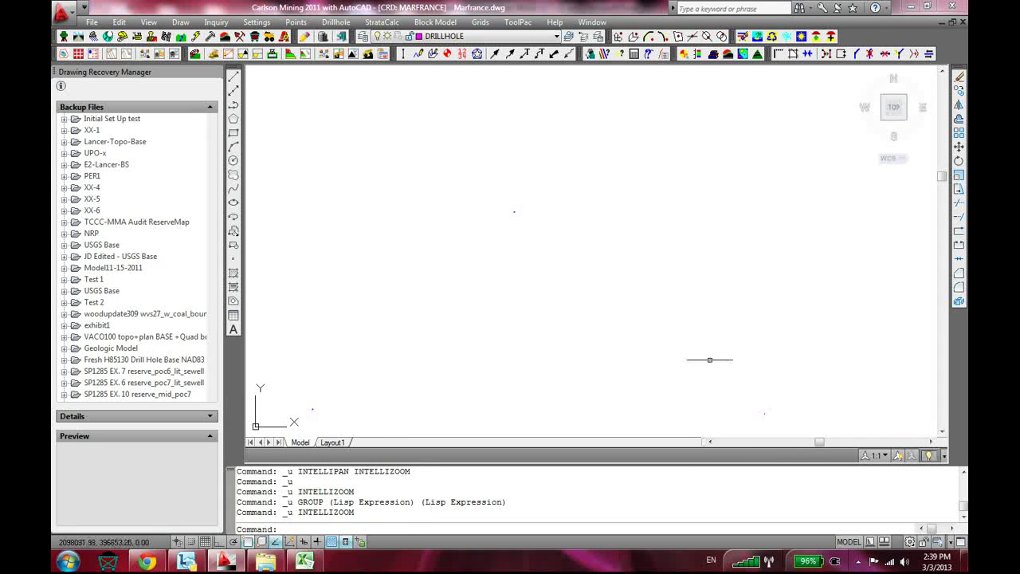
pyautogui.scroll(-3, 570, 284)
pyautogui.scroll(-5, 622, 292)
pyautogui.scroll(6, 646, 313)
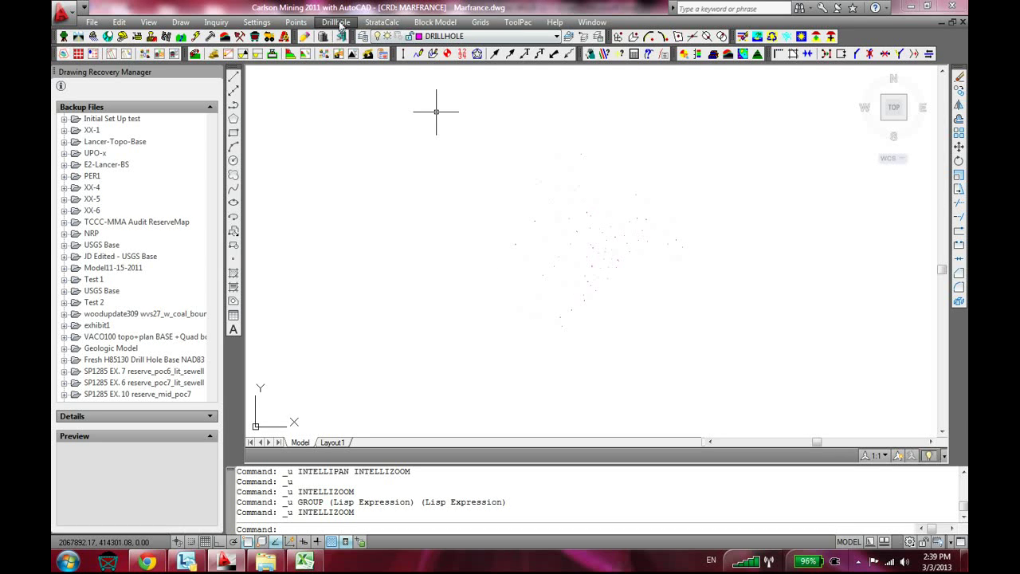
# Configure the standard drillhole text with the strata name off, a text size of 20 and two decimals
pyautogui.click(338, 23)
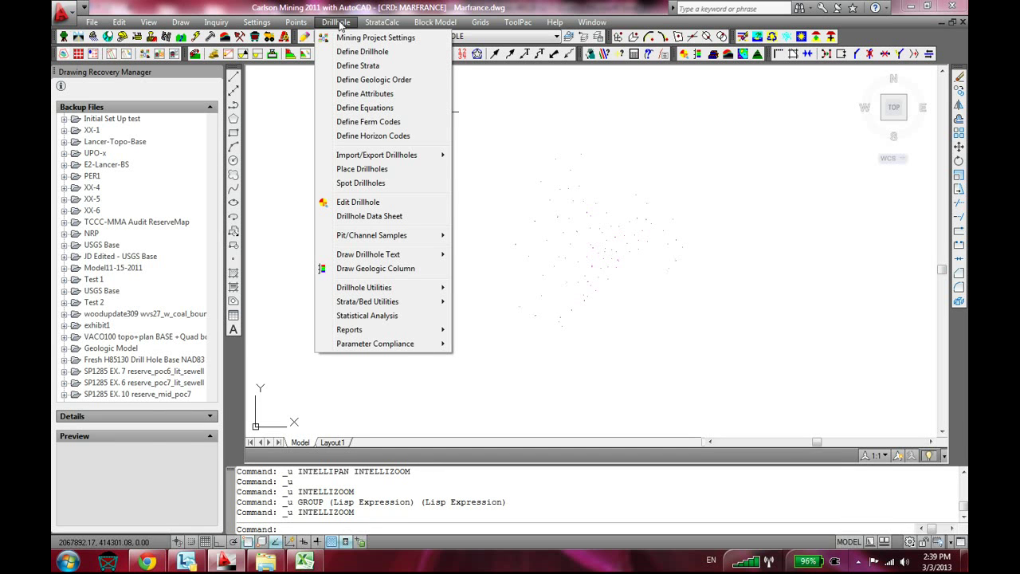
pyautogui.moveTo(385, 288)
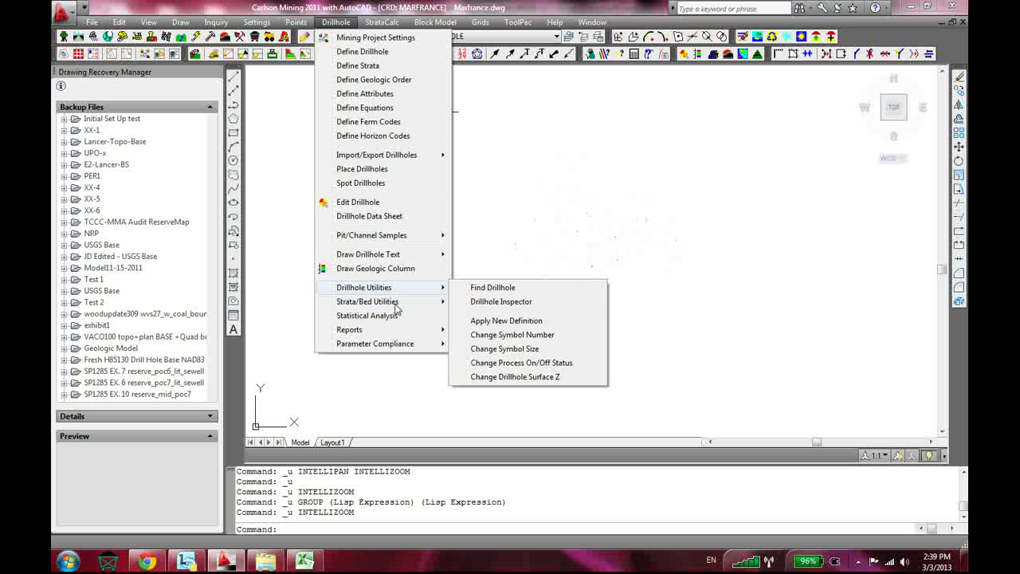
pyautogui.moveTo(376, 261)
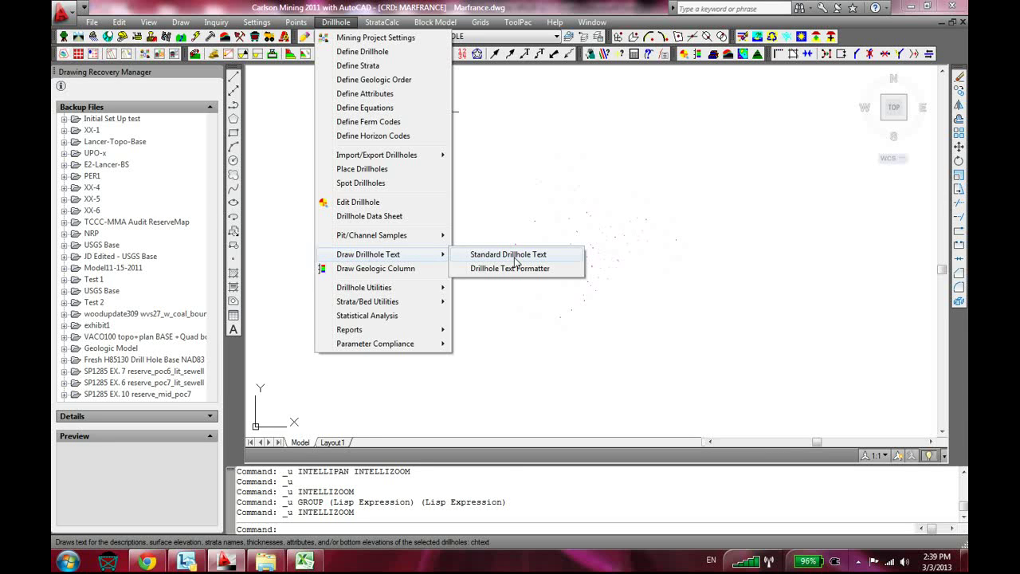
pyautogui.click(515, 257)
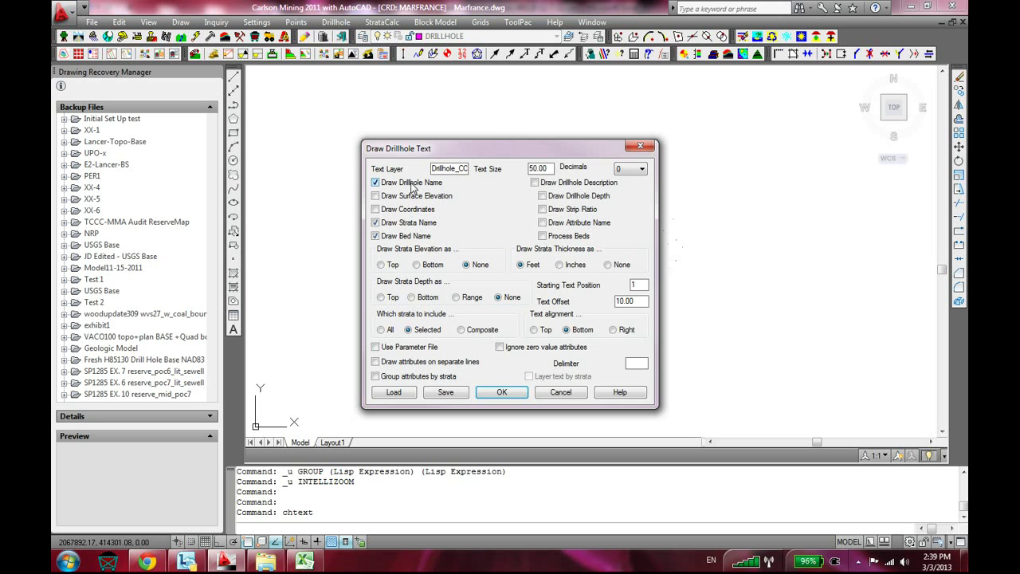
pyautogui.click(420, 225)
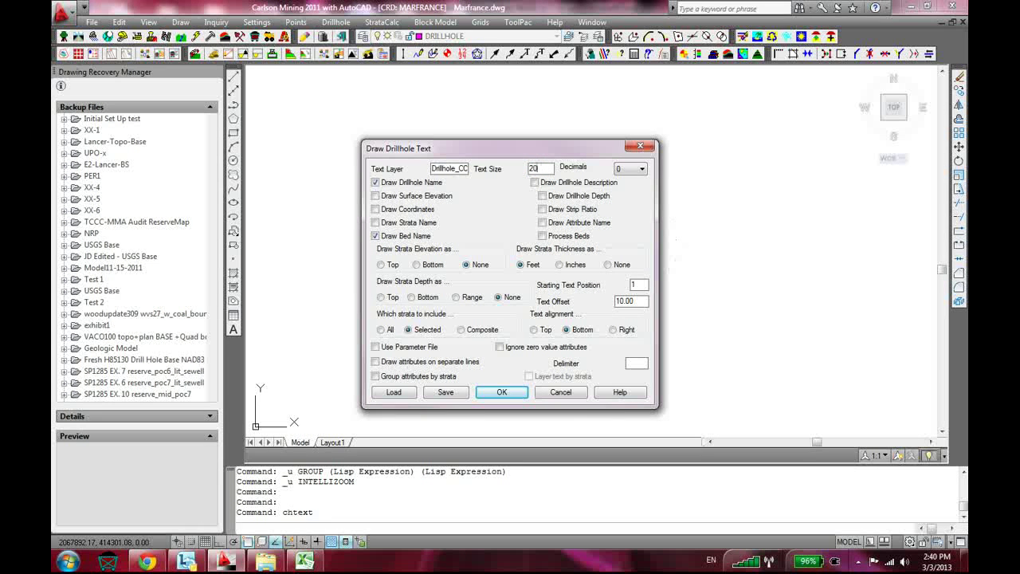
pyautogui.click(630, 172)
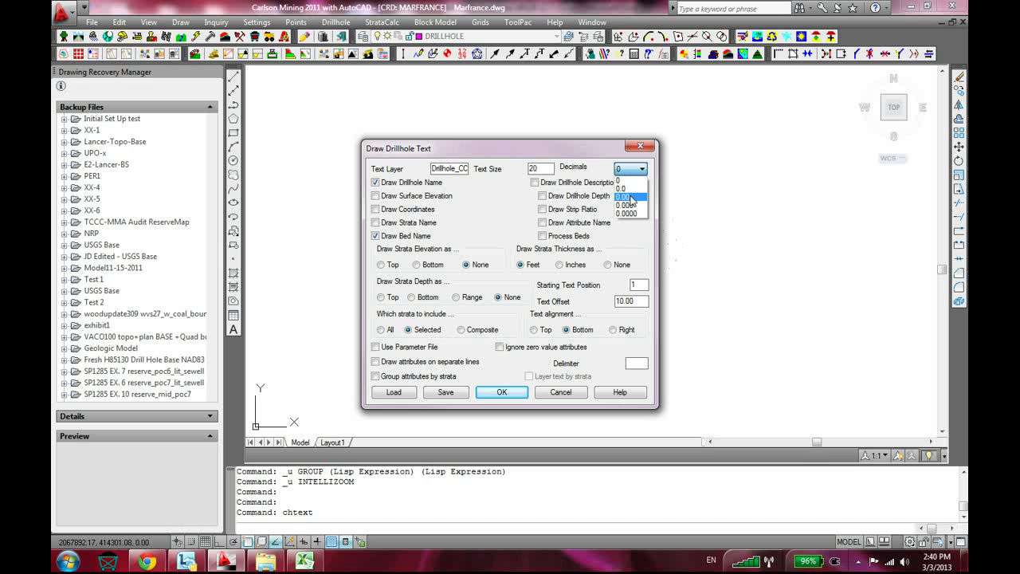
pyautogui.click(634, 198)
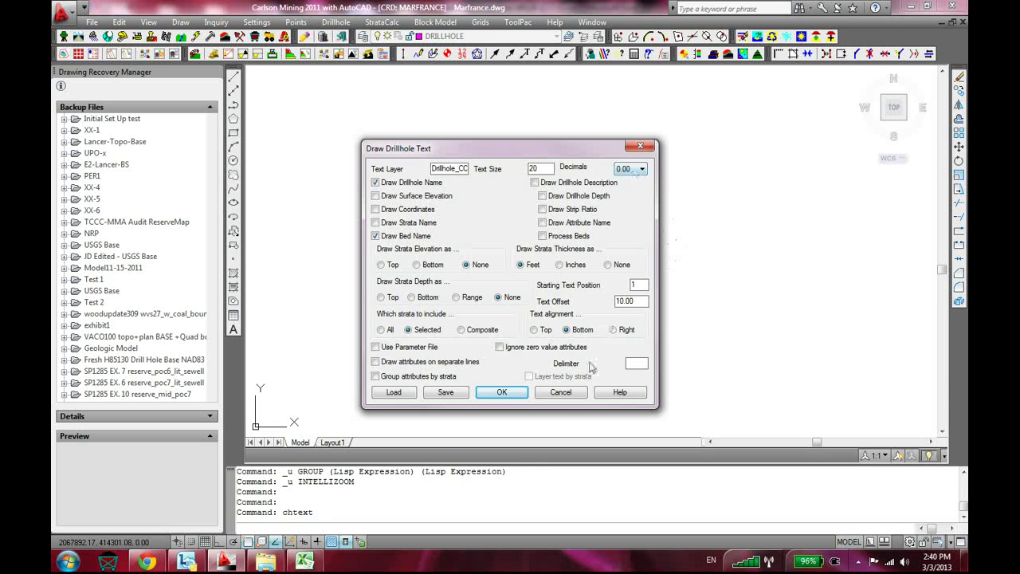
# Label all drillholes with these text settings, choosing SEW_KEY as the stratum
pyautogui.click(502, 392)
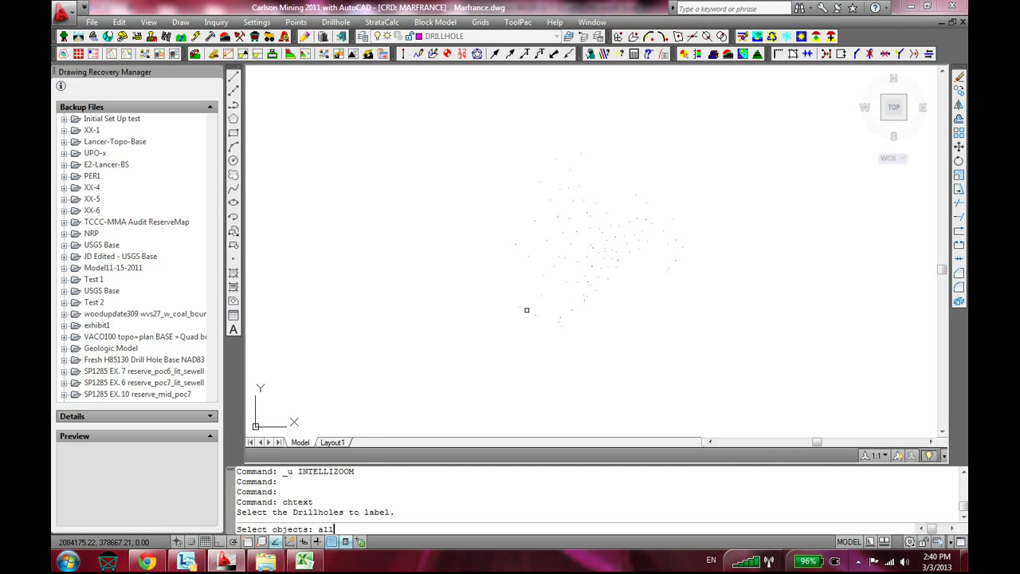
pyautogui.press('Return')
pyautogui.press('Return')
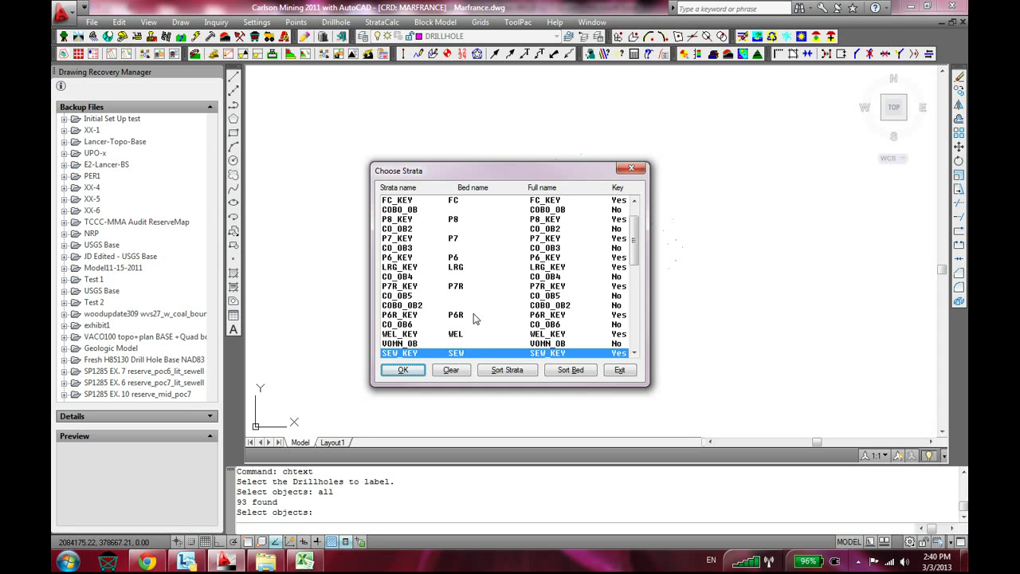
pyautogui.click(405, 370)
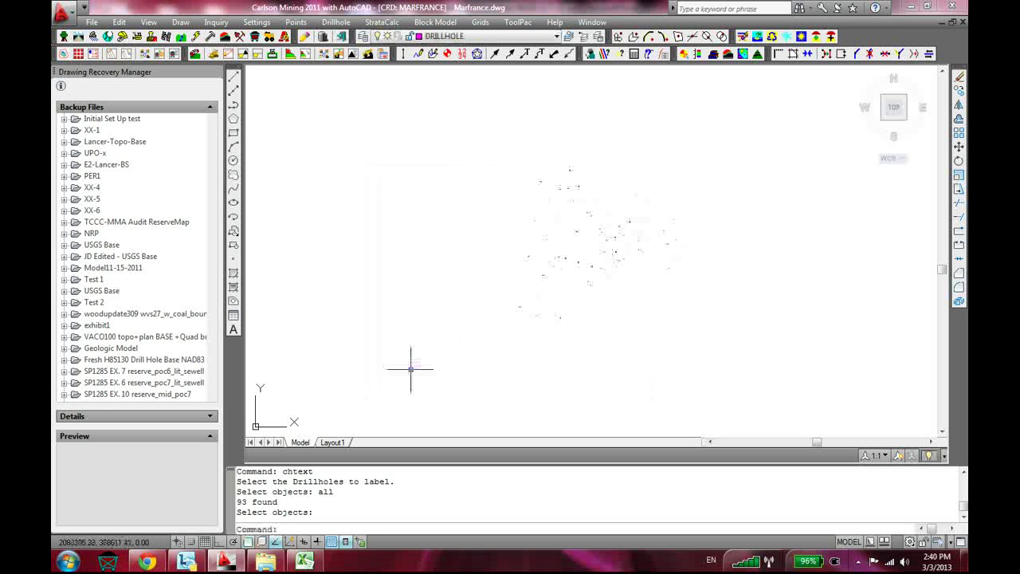
# Examine the new drillhole labels, including drillhole 557, for the SEW bed name and its two-decimal thickness
pyautogui.scroll(6, 483, 255)
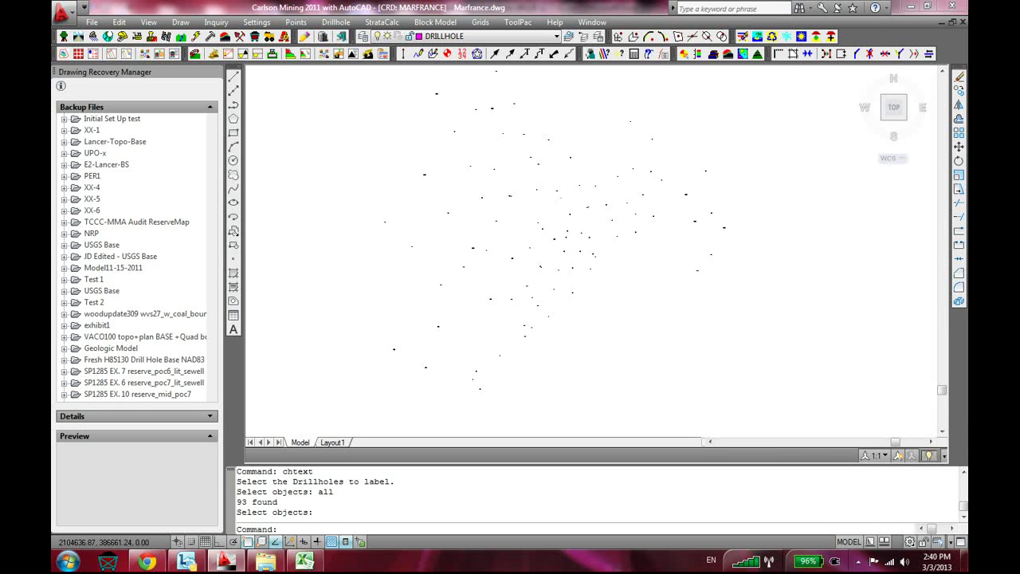
pyautogui.scroll(2, 656, 200)
pyautogui.scroll(-5, 681, 182)
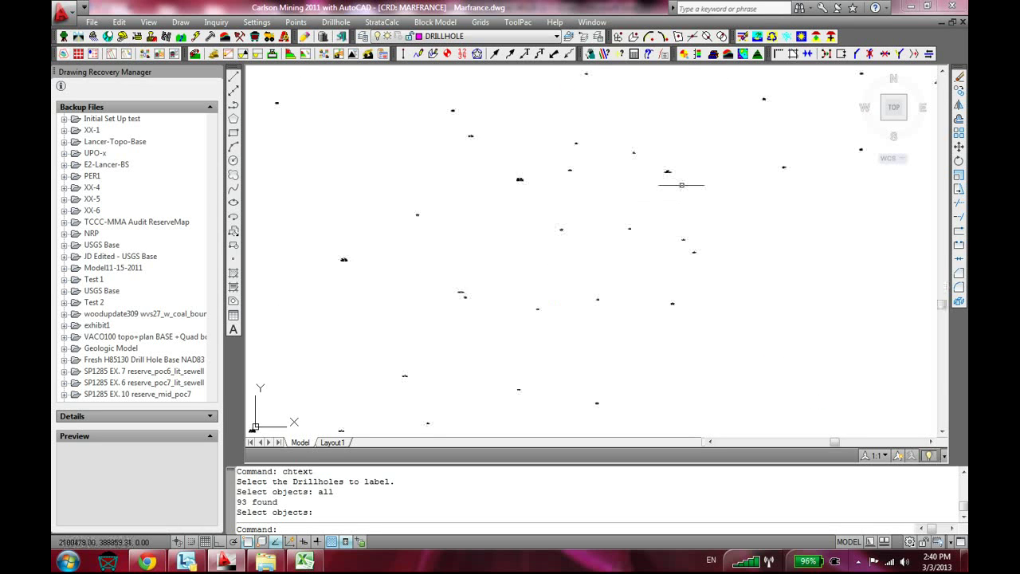
pyautogui.scroll(8, 681, 225)
pyautogui.scroll(3, 566, 291)
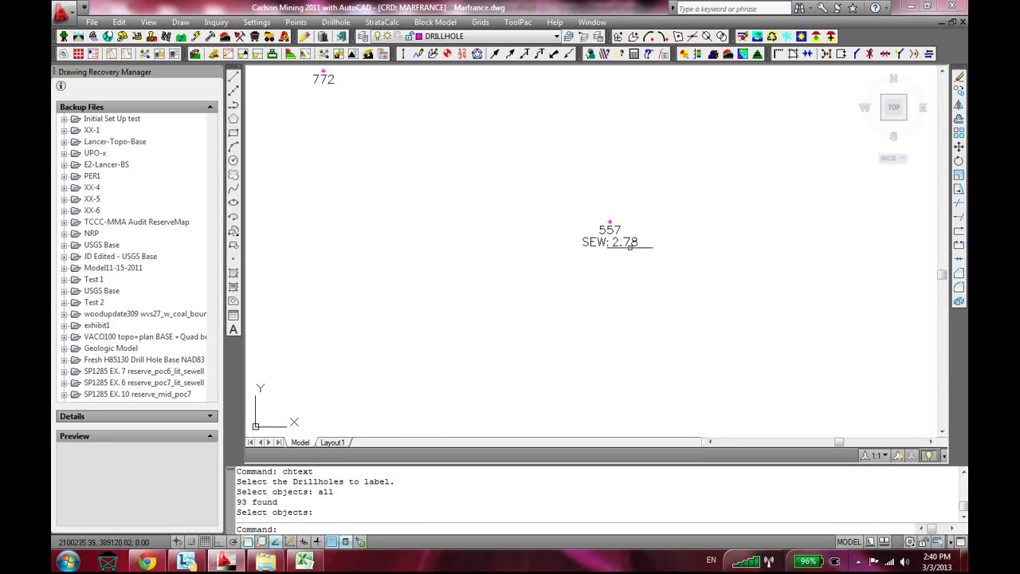
pyautogui.scroll(-2, 611, 264)
pyautogui.scroll(-4, 629, 307)
pyautogui.scroll(-1, 643, 331)
pyautogui.moveTo(643, 164); pyautogui.dragTo(646, 67, button='middle')
pyautogui.scroll(3, 658, 378)
pyautogui.scroll(-4, 478, 346)
pyautogui.scroll(-2, 428, 282)
pyautogui.scroll(4, 308, 246)
pyautogui.scroll(3, 310, 246)
pyautogui.scroll(3, 534, 383)
# Review the strata list of drillhole 1866 in the drillhole editor and close it without saving
pyautogui.scroll(-8, 575, 398)
pyautogui.scroll(6, 523, 377)
pyautogui.moveTo(622, 337); pyautogui.dragTo(622, 287, button='middle')
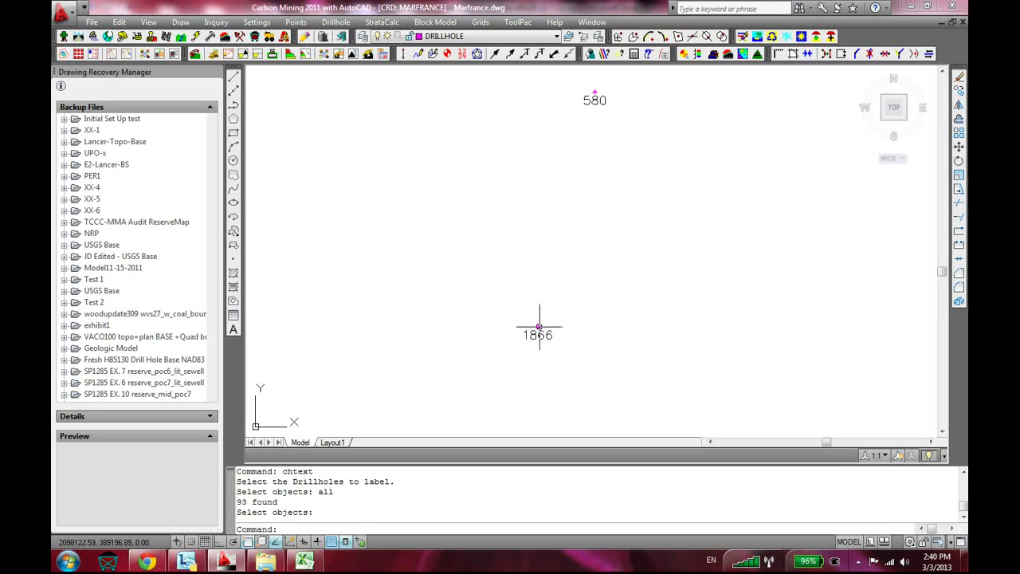
pyautogui.doubleClick(540, 334)
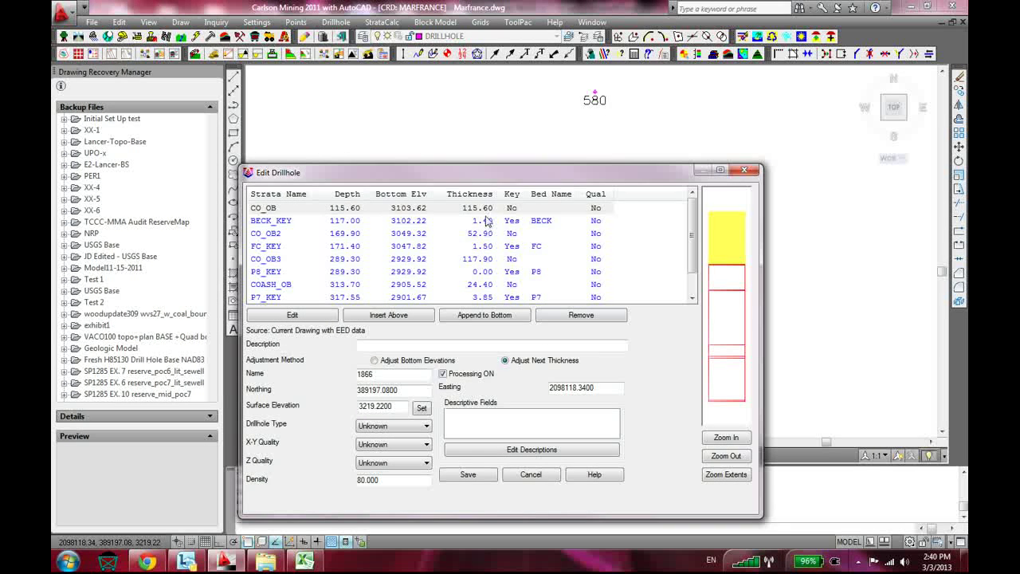
pyautogui.click(744, 170)
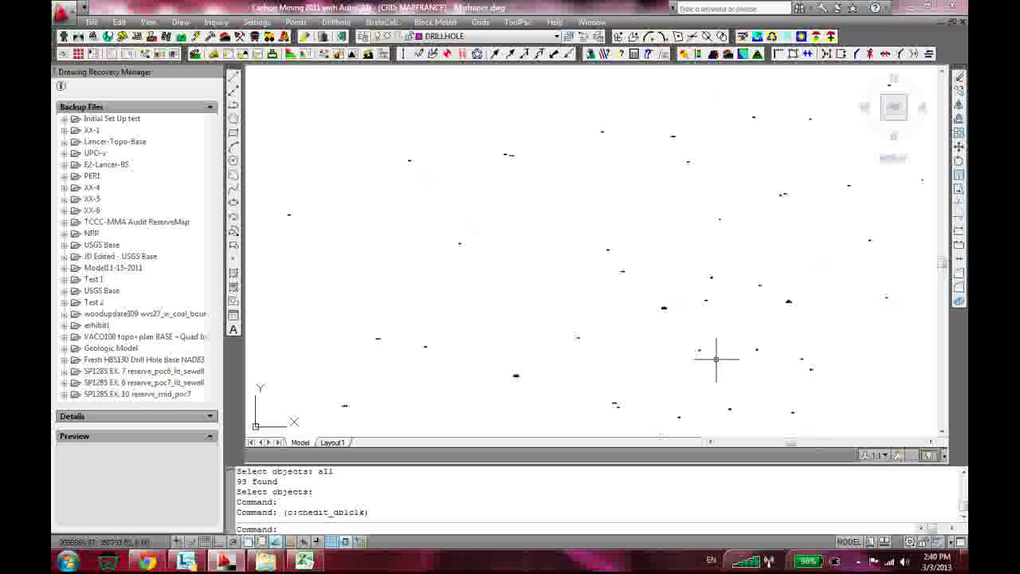
# Examine the labels of the surrounding drillholes, including 773, 1444 and 1867, to see which carry a SEW thickness
pyautogui.scroll(3, 617, 243)
pyautogui.scroll(-3, 694, 156)
pyautogui.scroll(5, 755, 225)
pyautogui.scroll(-4, 754, 220)
pyautogui.moveTo(789, 254); pyautogui.dragTo(765, 192, button='middle')
pyautogui.scroll(-5, 638, 348)
pyautogui.scroll(7, 738, 302)
pyautogui.scroll(3, 692, 345)
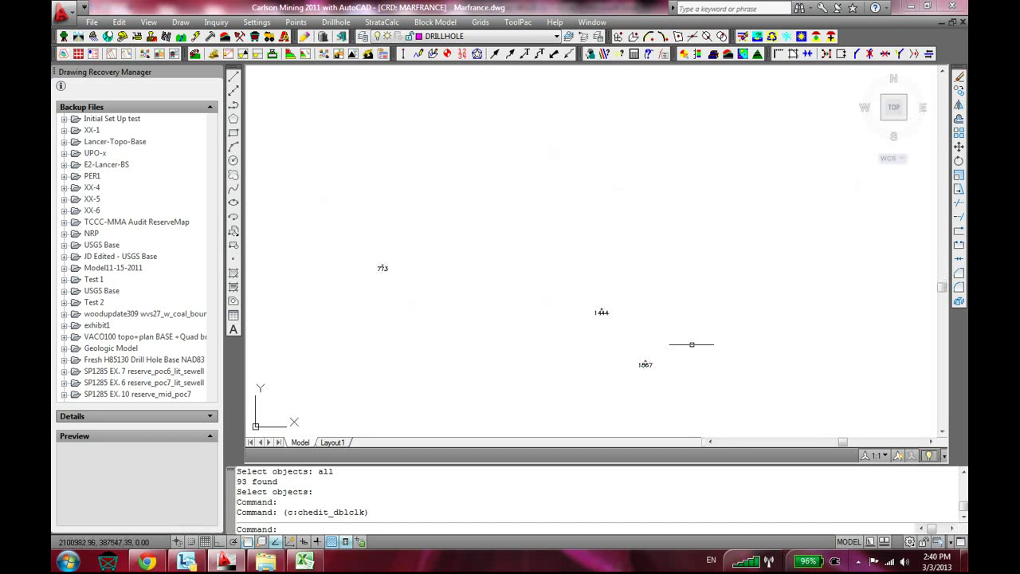
pyautogui.scroll(-4, 601, 159)
pyautogui.scroll(2, 601, 296)
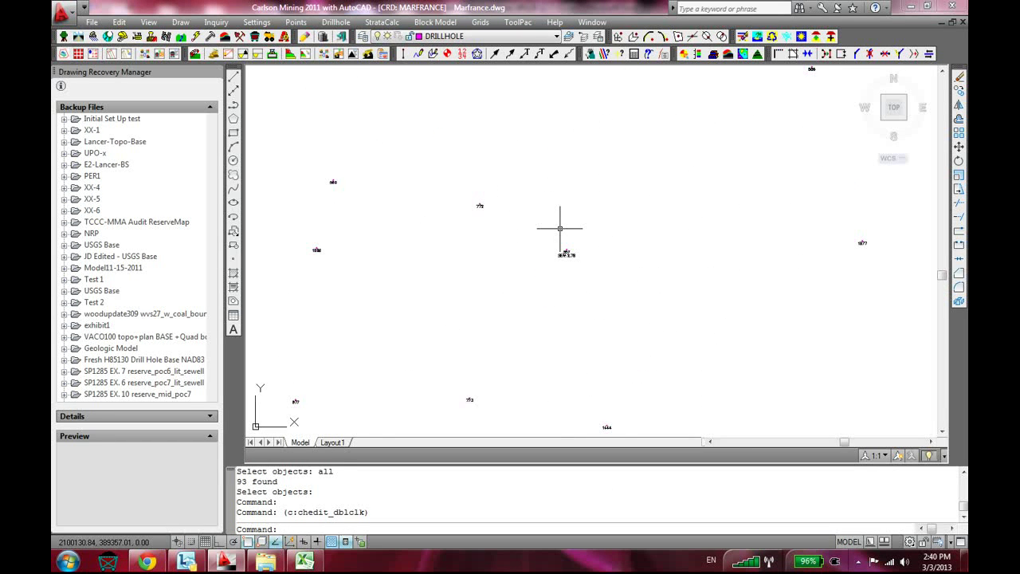
pyautogui.scroll(-4, 478, 323)
pyautogui.scroll(4, 482, 318)
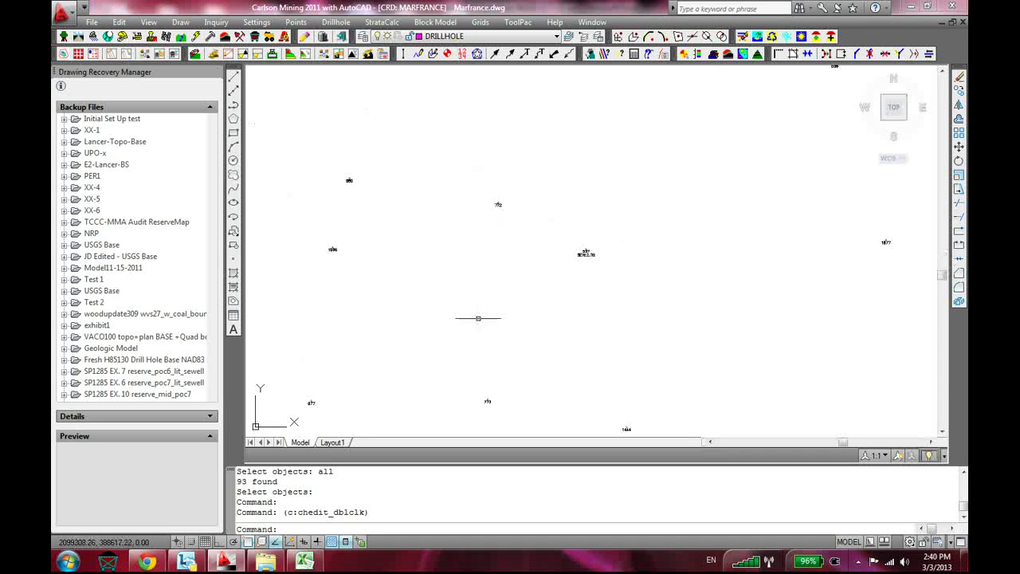
pyautogui.scroll(-4, 606, 240)
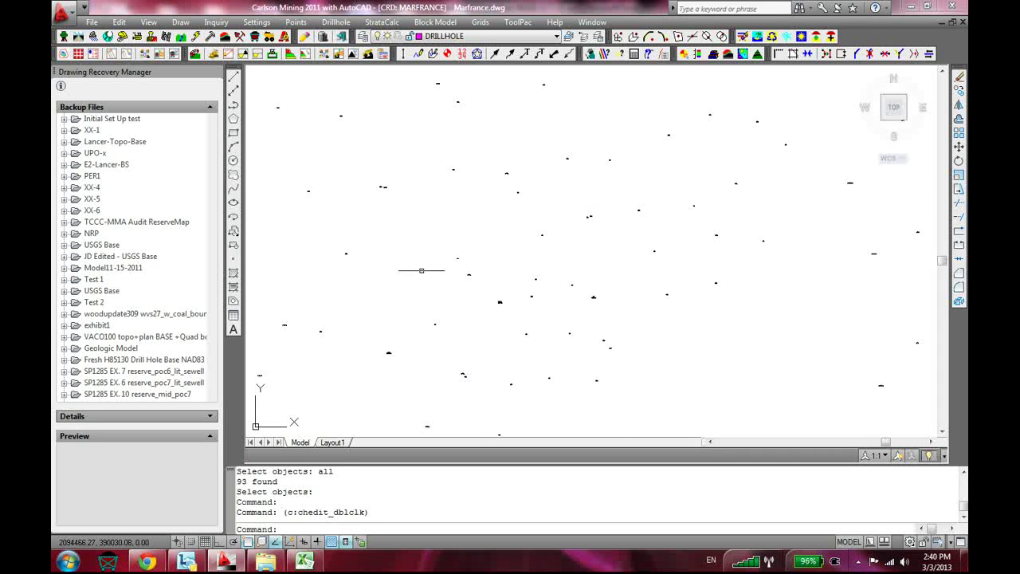
pyautogui.scroll(-3, 481, 241)
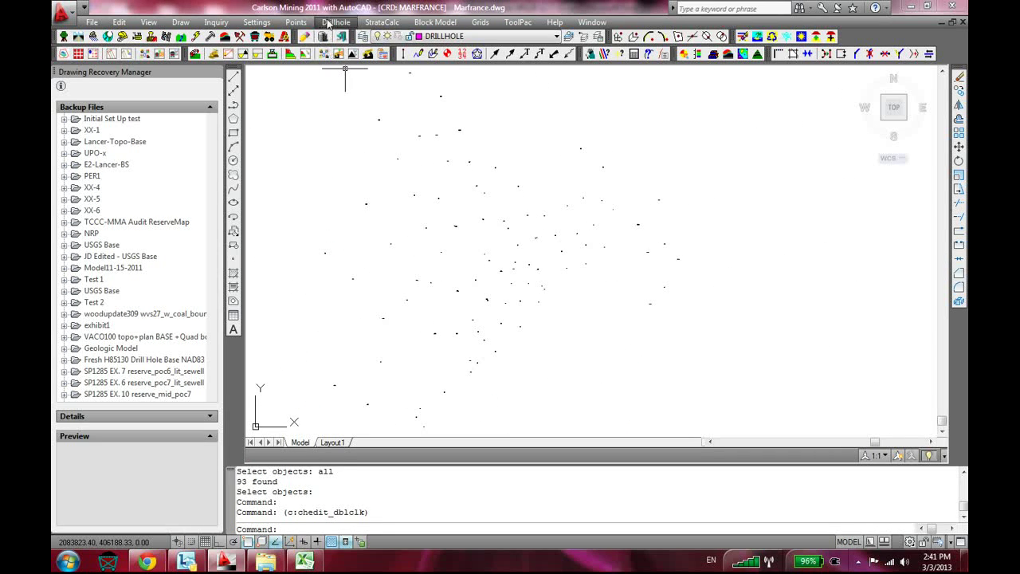
pyautogui.click(336, 22)
pyautogui.moveTo(400, 332)
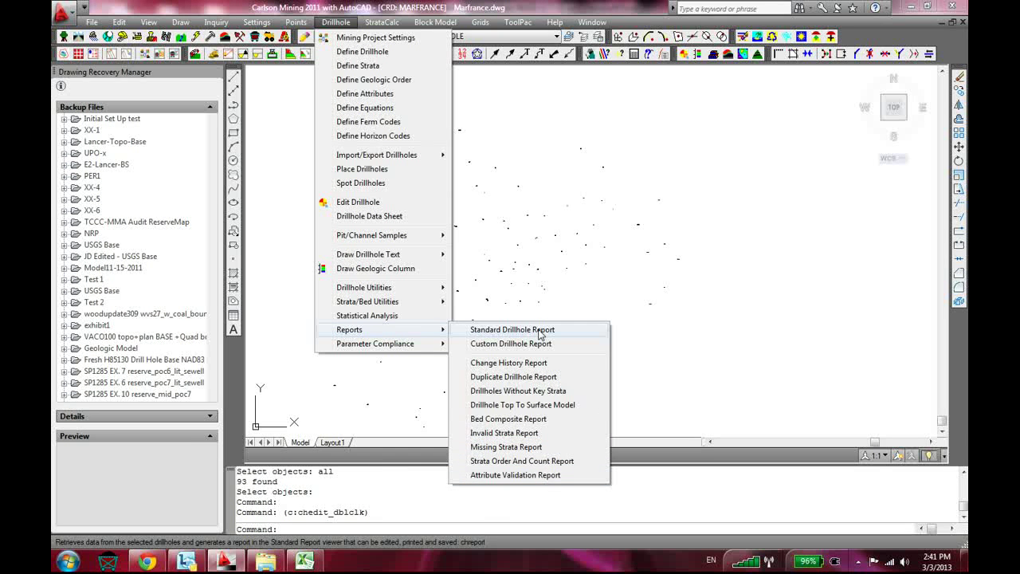
pyautogui.moveTo(410, 303)
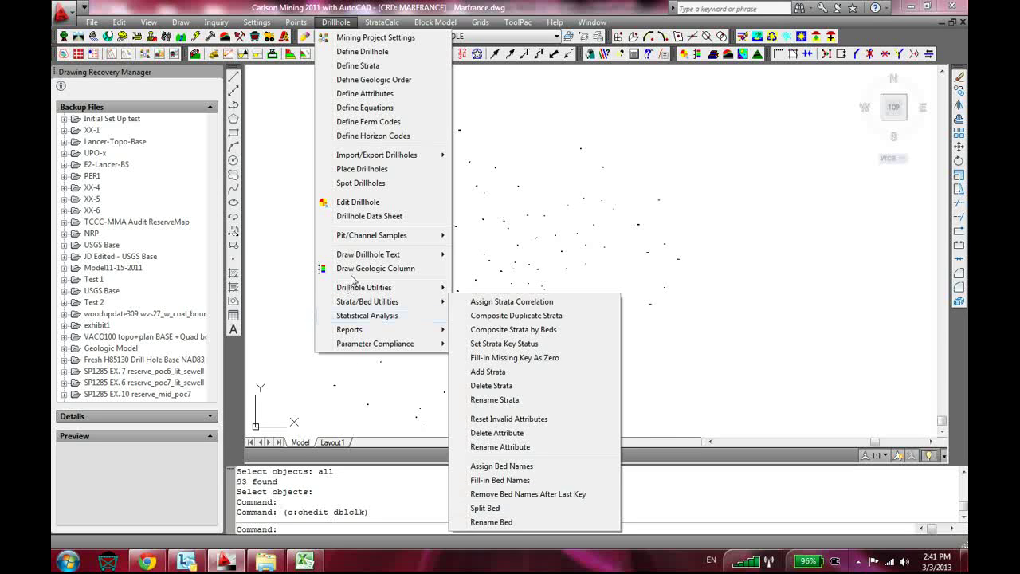
pyautogui.moveTo(374, 292)
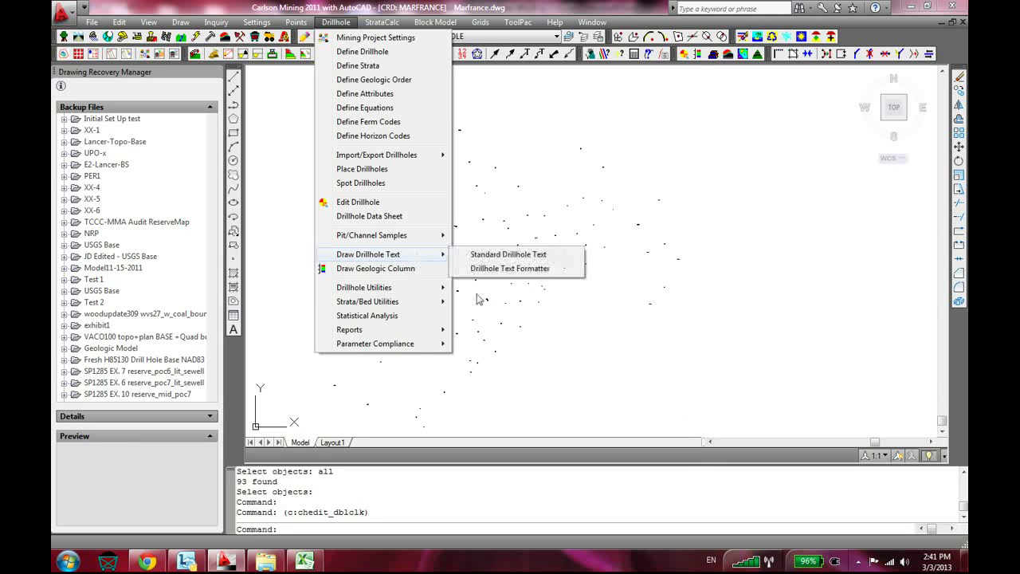
pyautogui.click(416, 269)
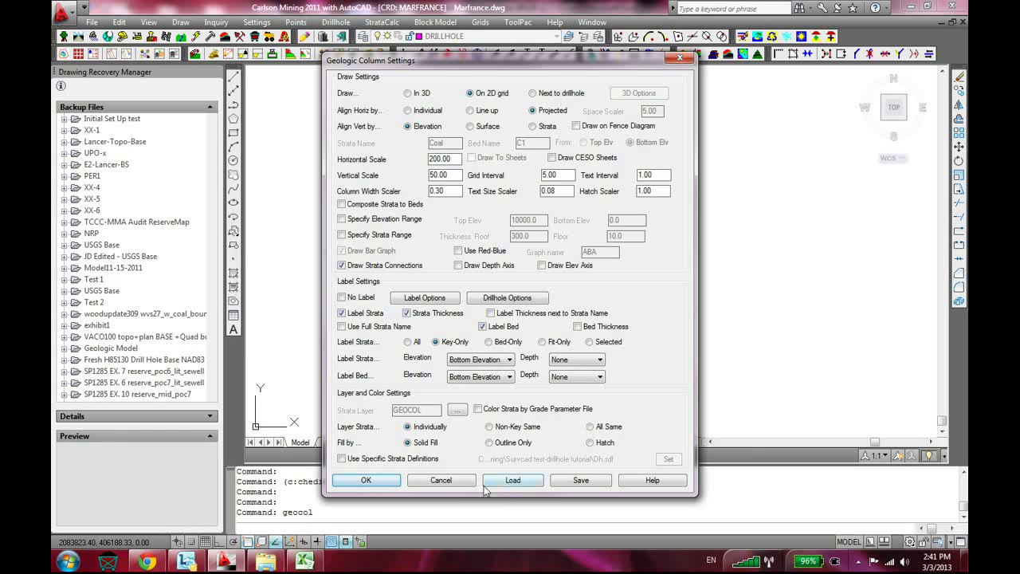
pyautogui.press('Escape')
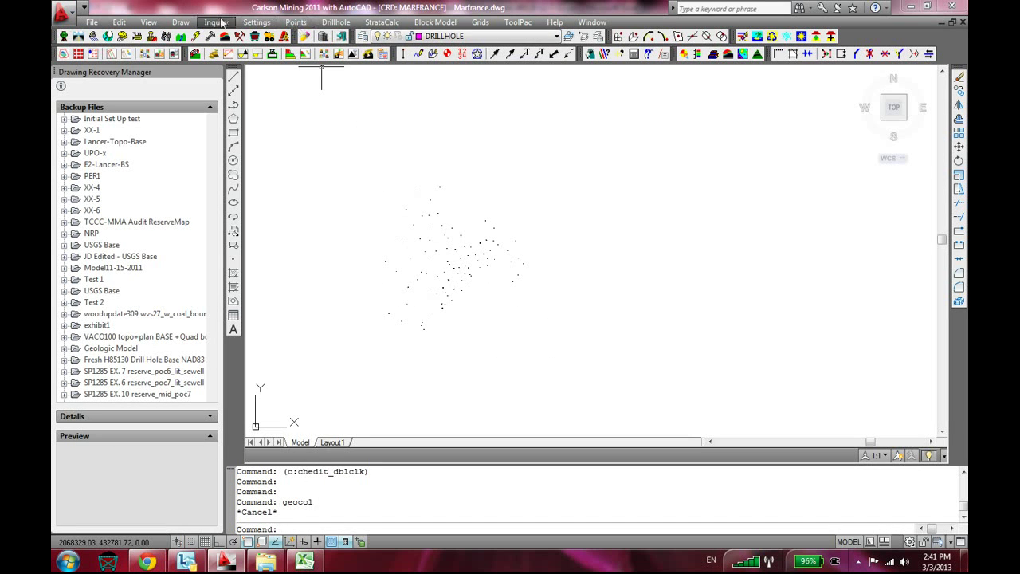
# Draw a straight 2D polyline about 41,977 units long across the drillhole field, running from west to east-southeast on layer POLYLINE
pyautogui.click(325, 23)
pyautogui.moveTo(281, 22)
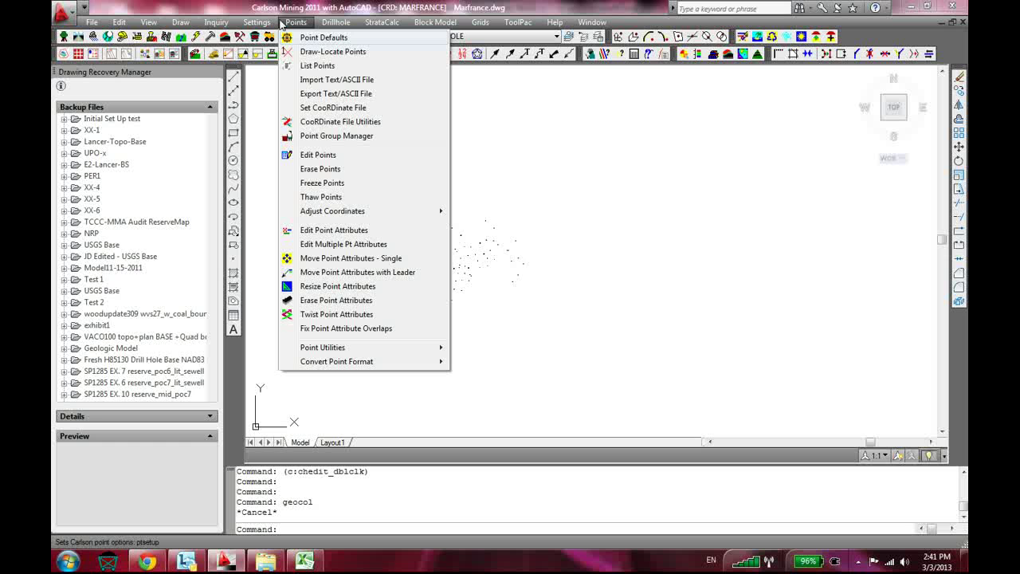
pyautogui.click(439, 125)
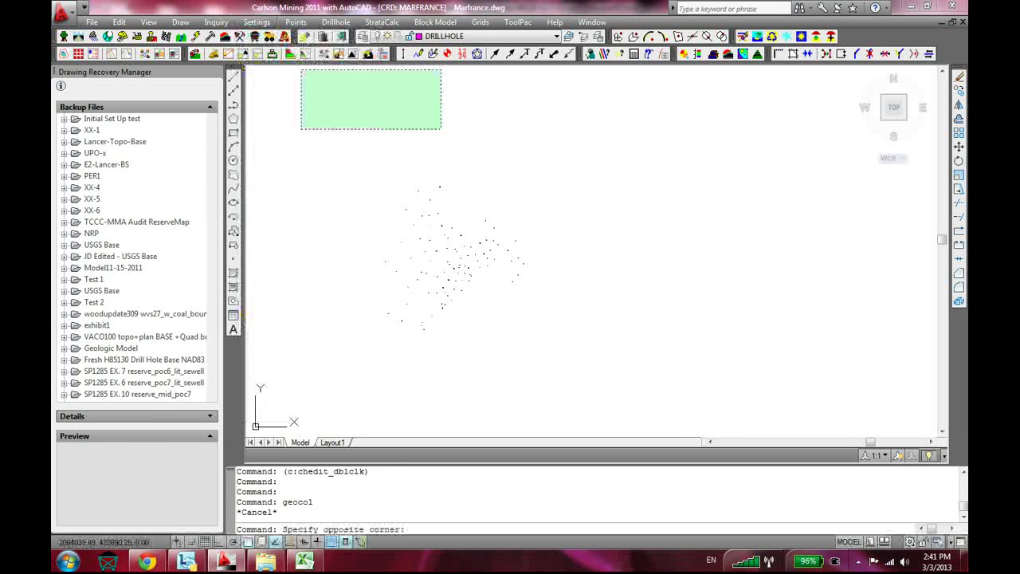
pyautogui.click(283, 70)
pyautogui.click(172, 24)
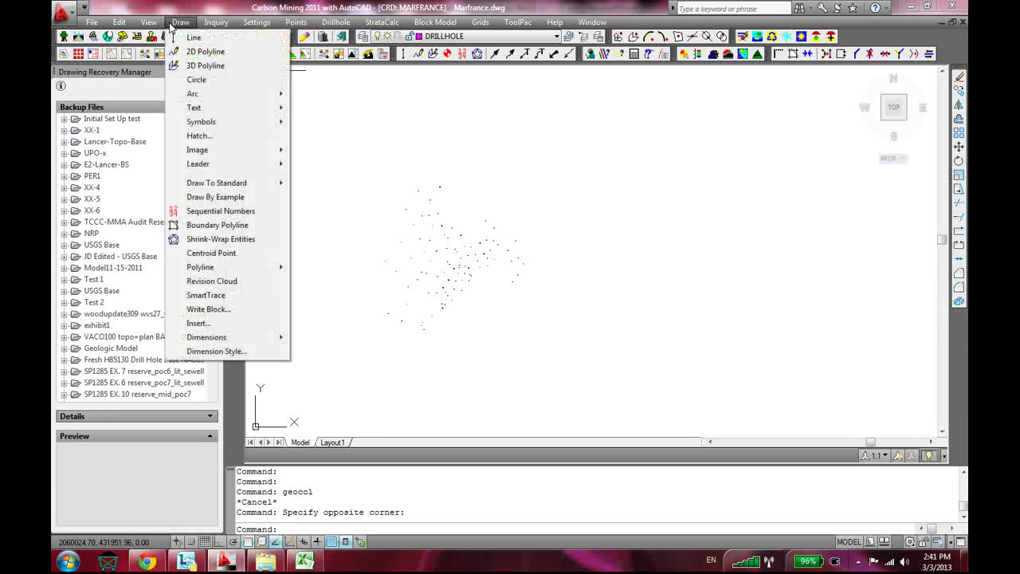
pyautogui.click(209, 51)
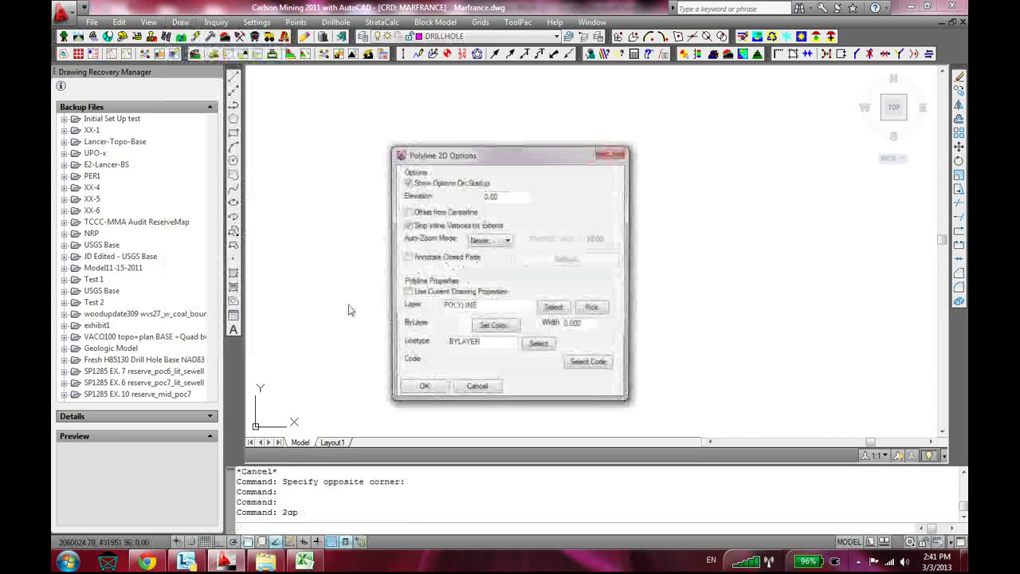
pyautogui.press('Return')
pyautogui.scroll(2, 379, 334)
pyautogui.click(348, 171)
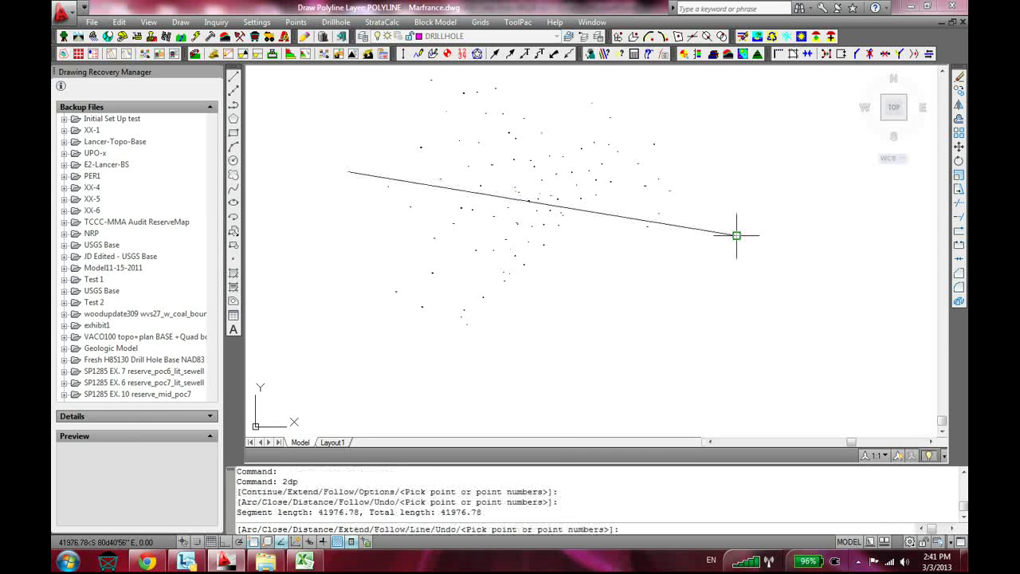
pyautogui.press('Return')
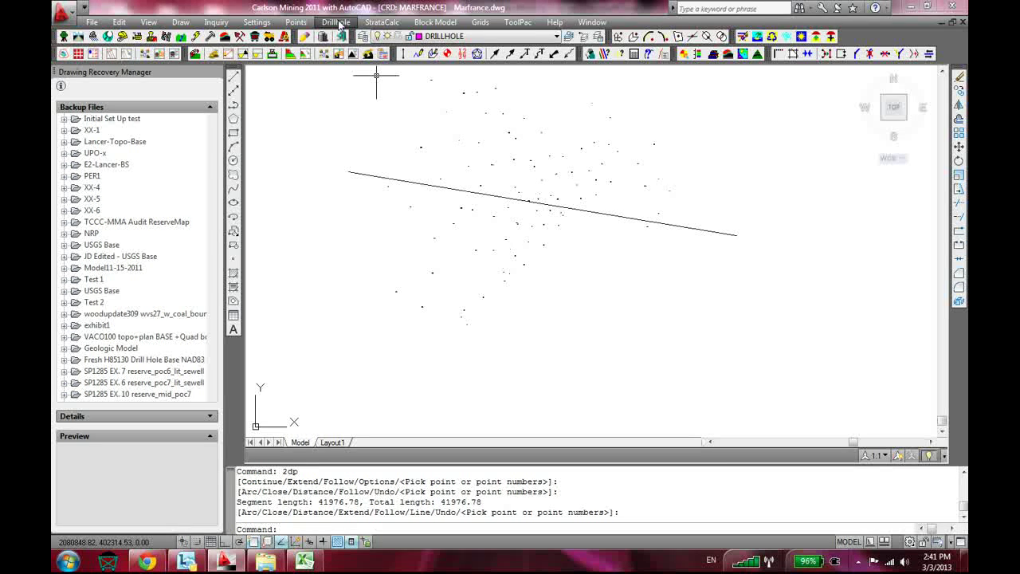
# Start geologic columns with the projected 2D grid settings, using the fence polyline, a 500 maximum drillhole distance and the drillholes surrounding the line
pyautogui.click(339, 24)
pyautogui.click(355, 266)
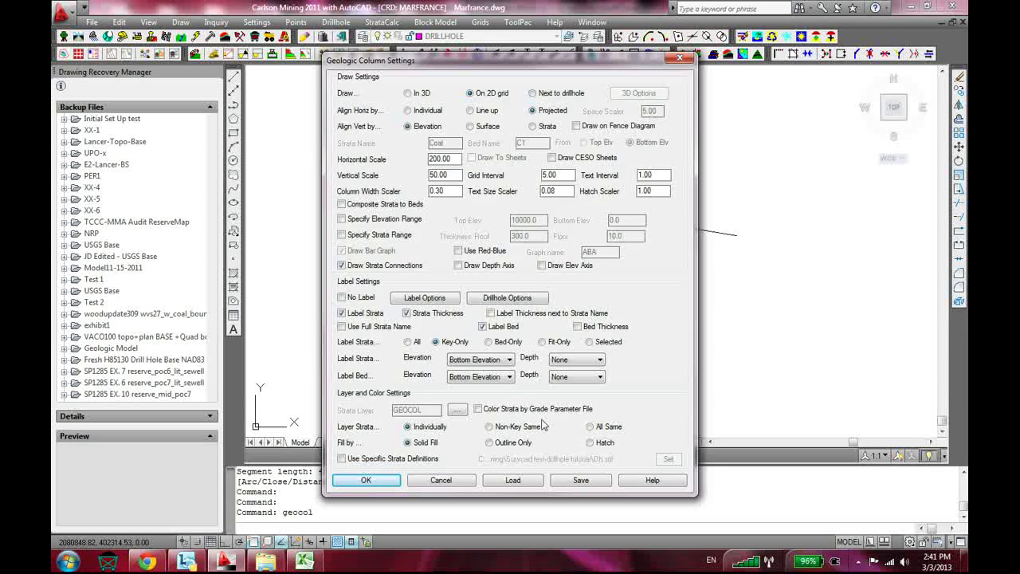
pyautogui.click(367, 481)
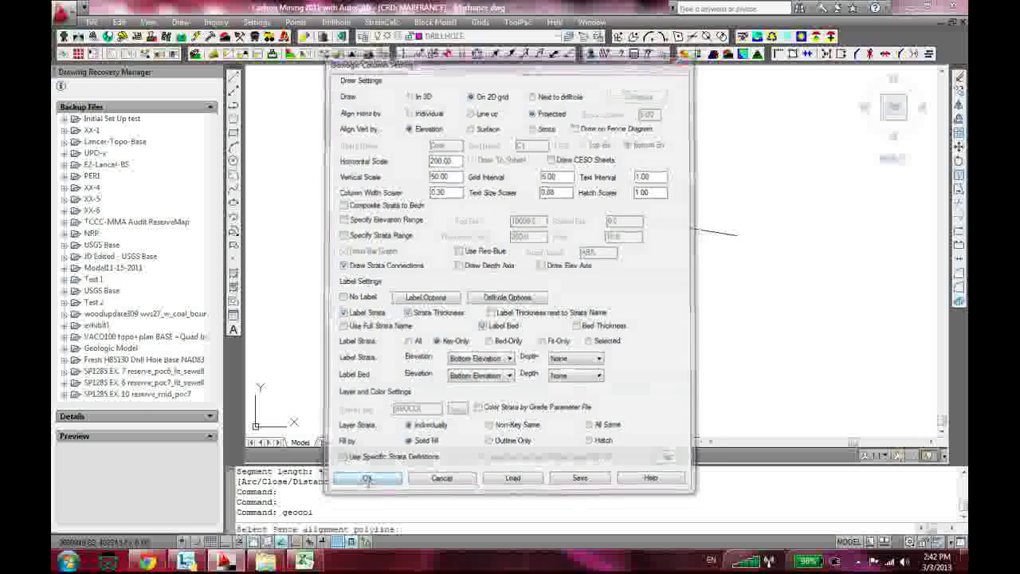
pyautogui.click(419, 183)
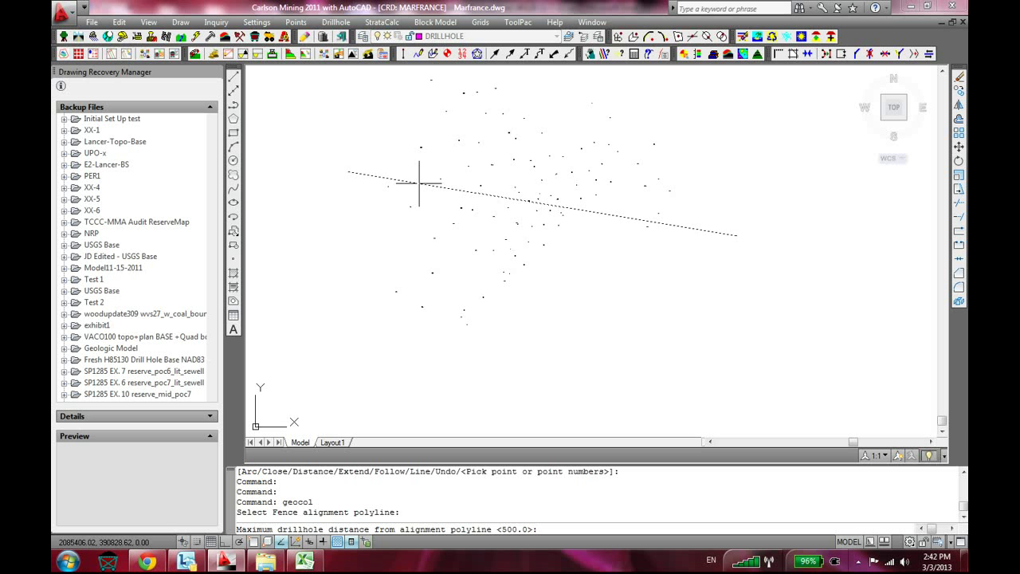
pyautogui.press('Return')
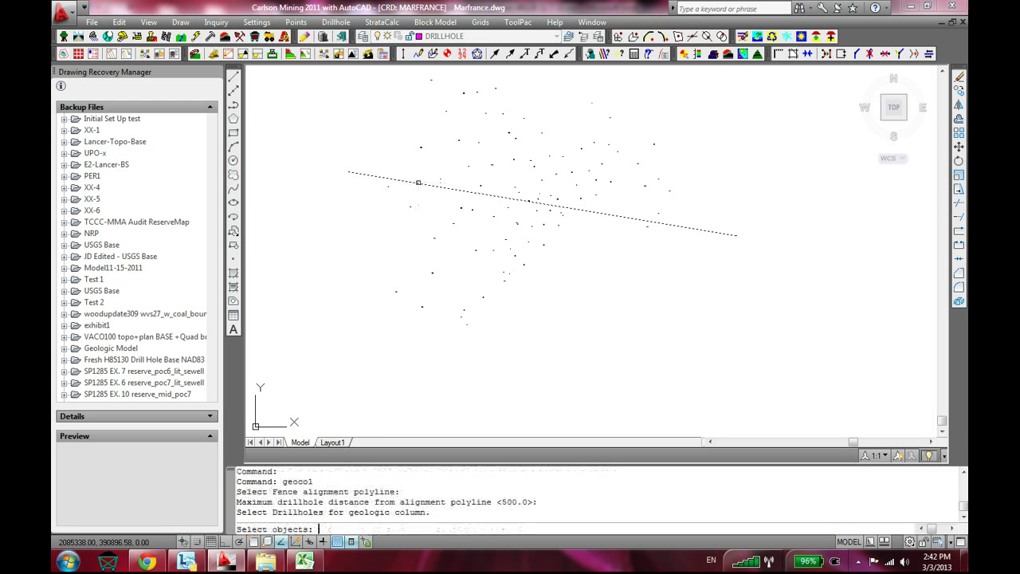
pyautogui.click(329, 133)
pyautogui.click(725, 280)
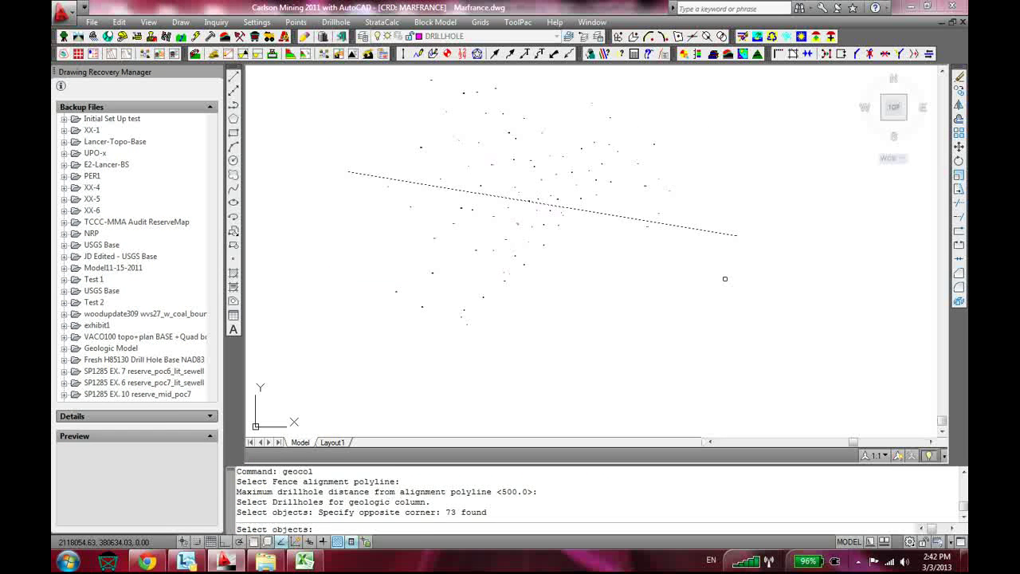
pyautogui.press('Return')
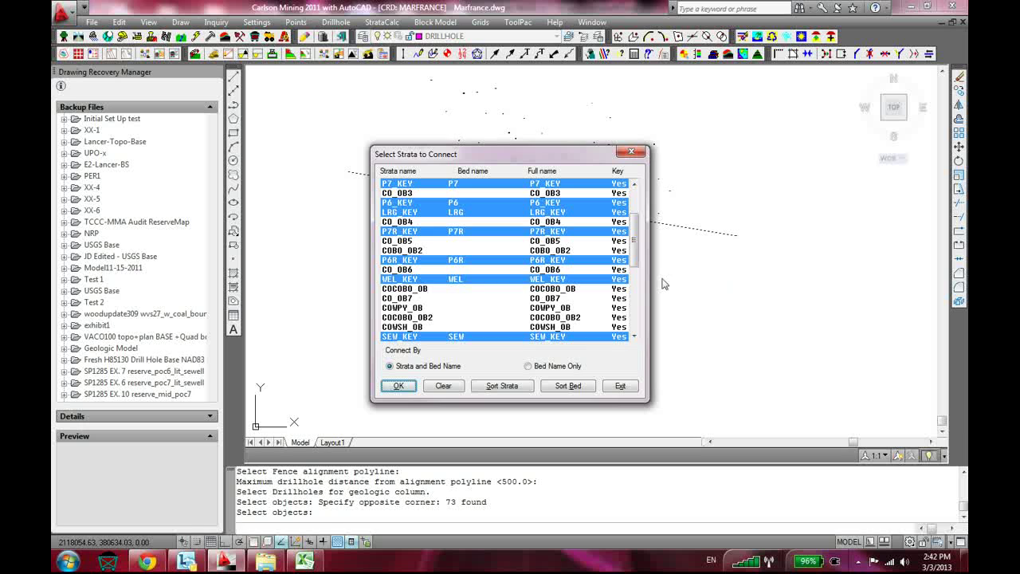
# Connect the selected key beds by bed name only and place the geologic columns southeast of the drillhole field
pyautogui.moveTo(635, 251); pyautogui.dragTo(635, 327)
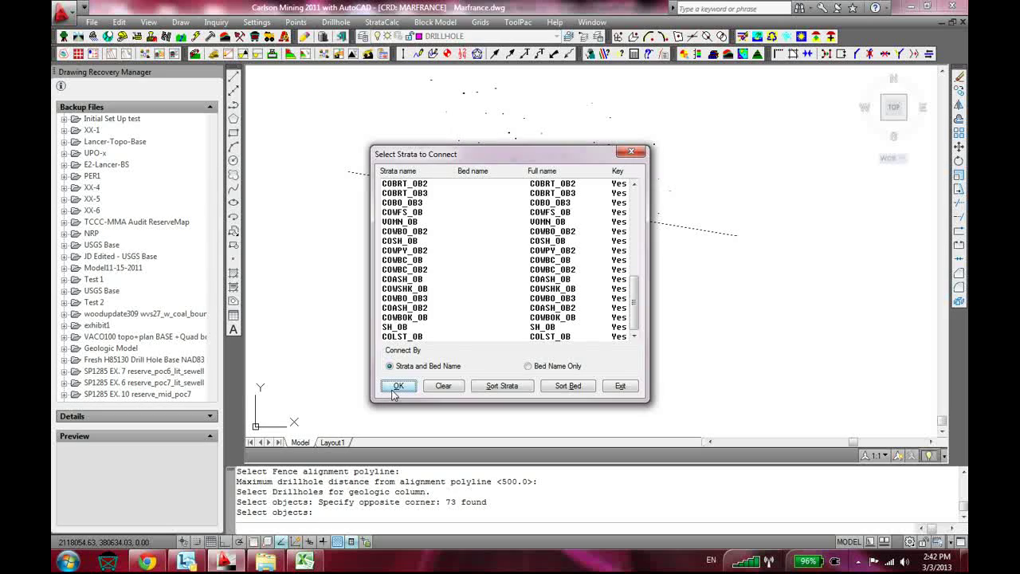
pyautogui.click(529, 366)
pyautogui.hotkey('ctrl', 'a')
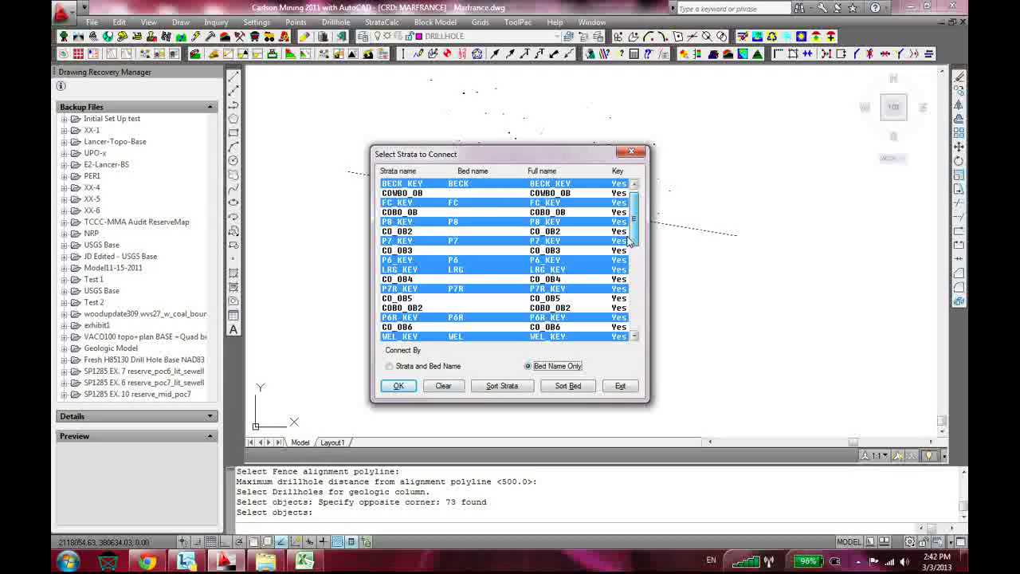
pyautogui.click(399, 386)
pyautogui.scroll(-2, 562, 367)
pyautogui.moveTo(604, 396); pyautogui.dragTo(433, 344, button='middle')
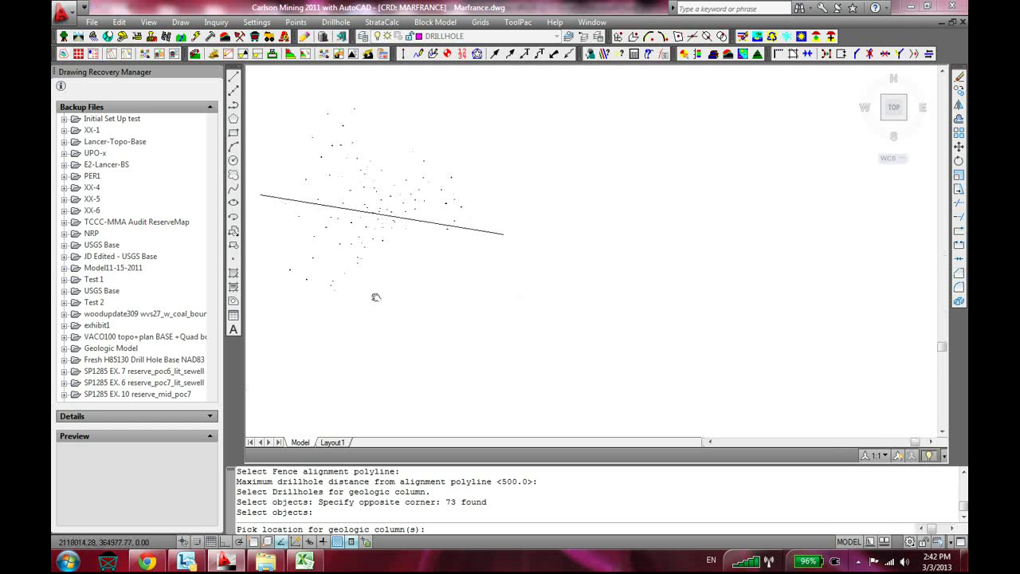
pyautogui.click(512, 370)
# Examine the drawn geologic columns and the spread of the drillholes around the fence line
pyautogui.scroll(4, 565, 349)
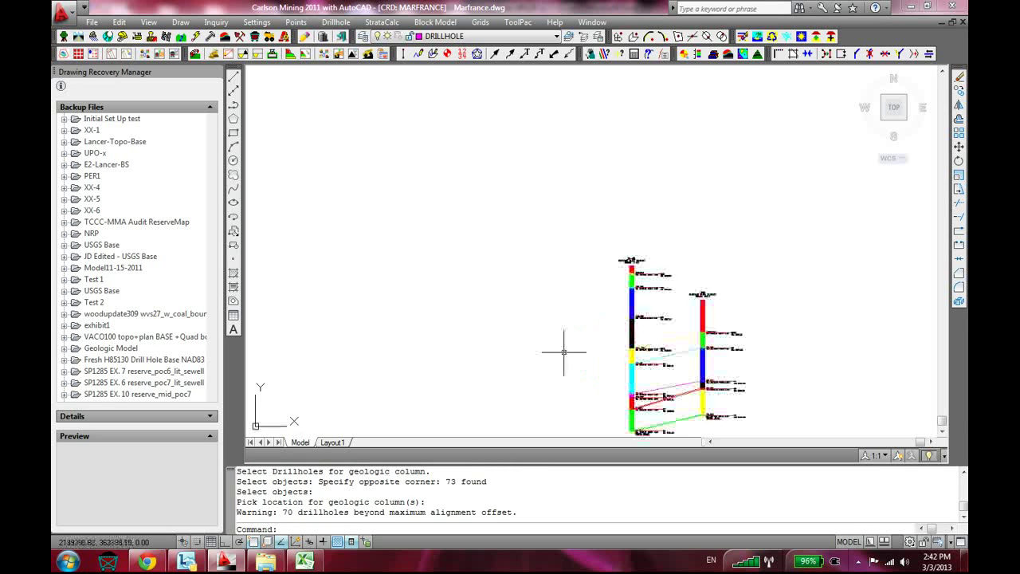
pyautogui.scroll(4, 670, 375)
pyautogui.scroll(2, 694, 381)
pyautogui.scroll(-6, 686, 366)
pyautogui.scroll(-2, 426, 213)
pyautogui.scroll(6, 442, 214)
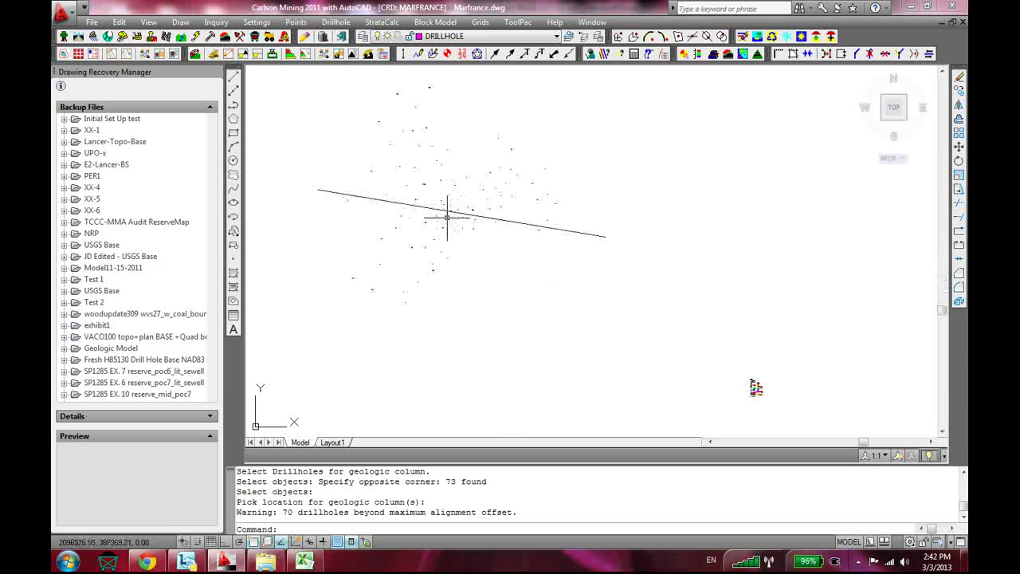
pyautogui.scroll(-7, 447, 208)
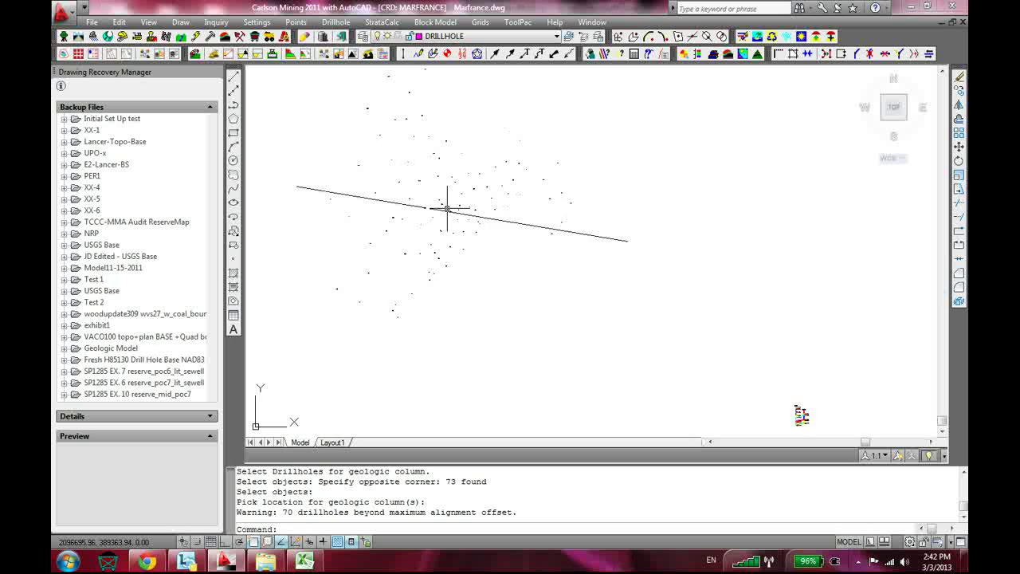
# Rerun the geologic columns on the fence polyline with a maximum drillhole distance of 5000 and all drillholes of the field selected
pyautogui.press('Return')
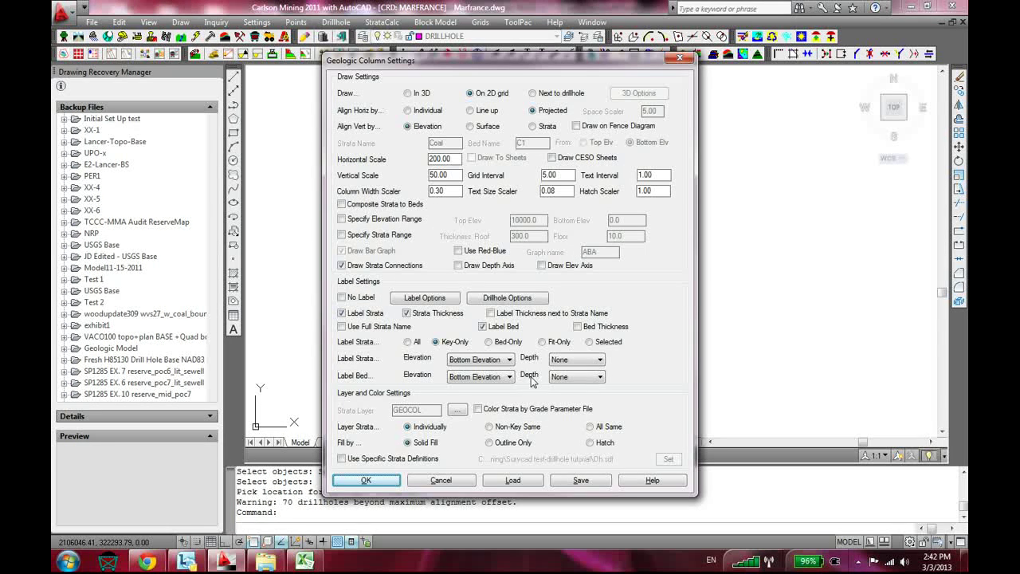
pyautogui.click(367, 480)
pyautogui.scroll(2, 523, 204)
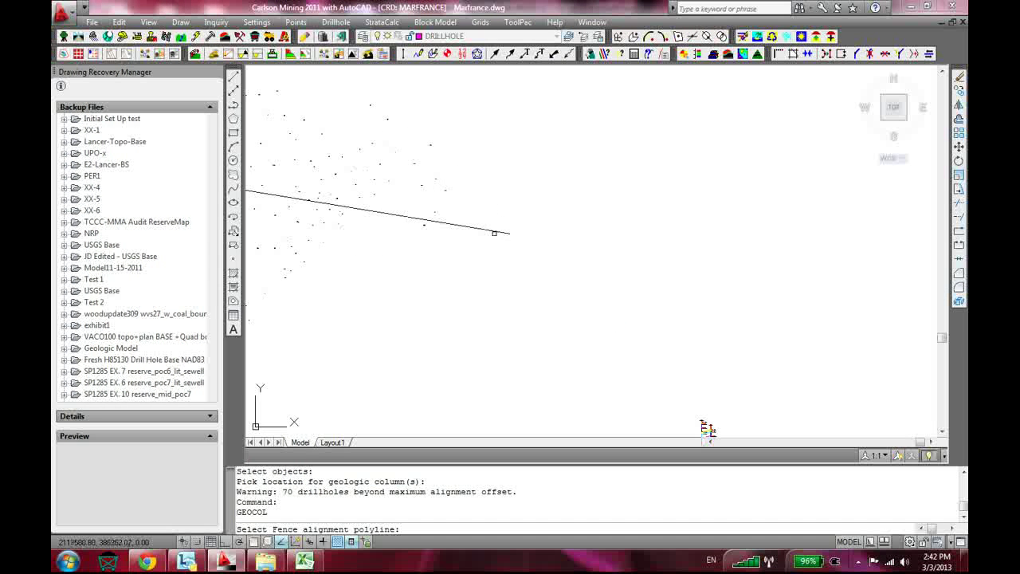
pyautogui.click(479, 228)
pyautogui.scroll(-2, 708, 429)
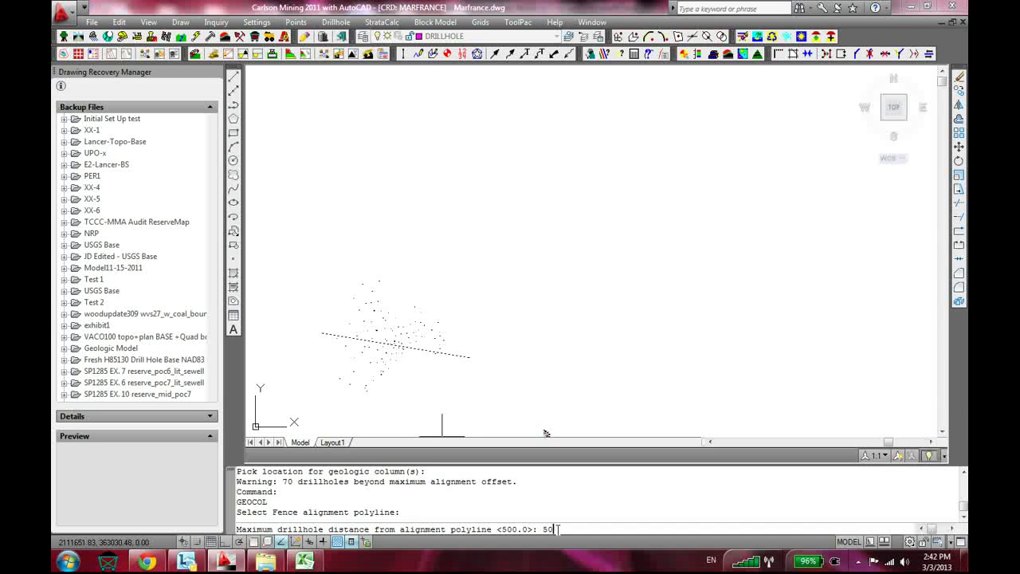
pyautogui.press('Return')
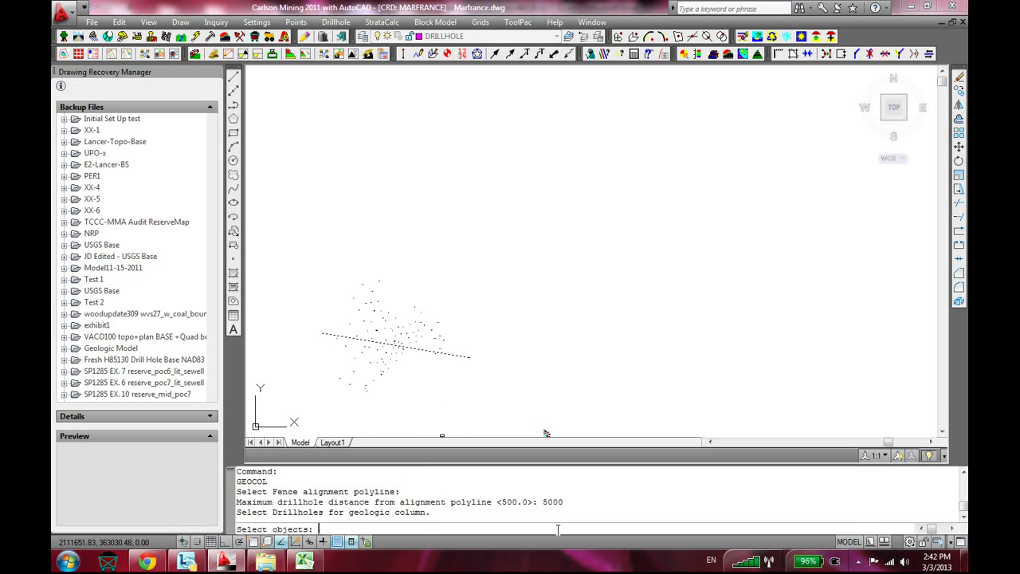
pyautogui.click(501, 270)
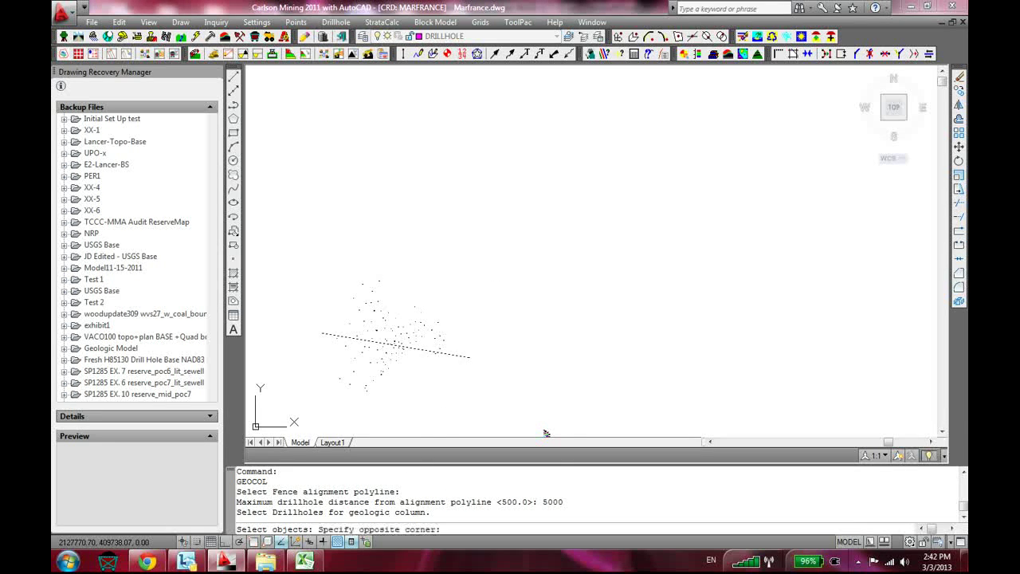
pyautogui.click(312, 406)
pyautogui.press('Return')
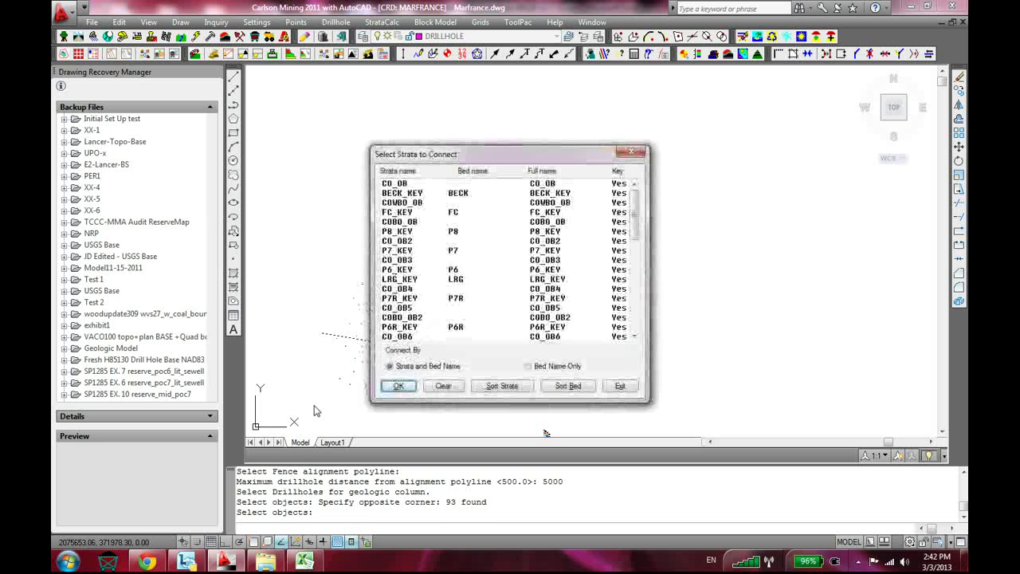
# Set the strata to connect by bed name only and select the BECK, FC, P8, P7, P6, LRG, P7R and P6R key beds
pyautogui.click(530, 367)
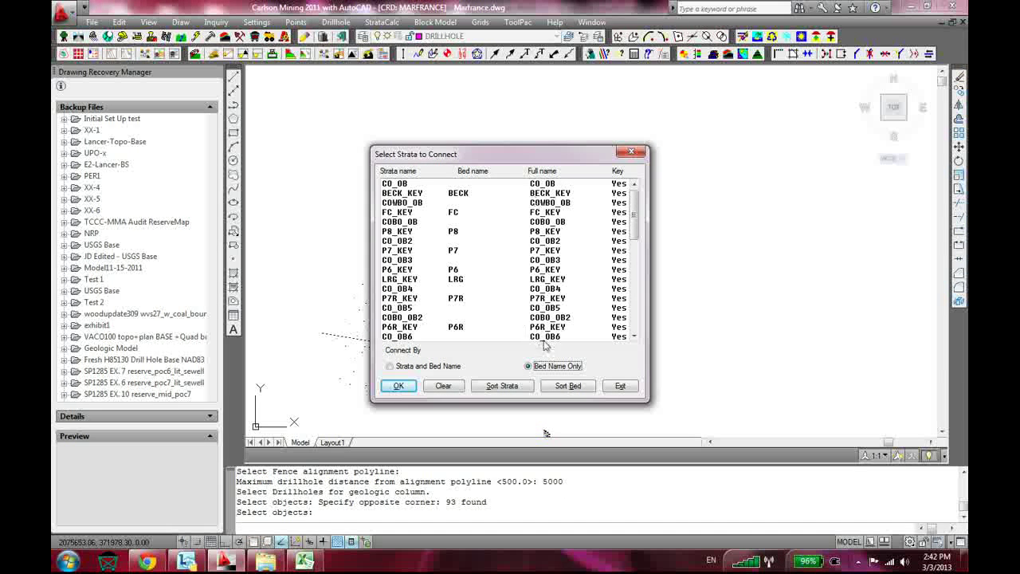
pyautogui.click(537, 194)
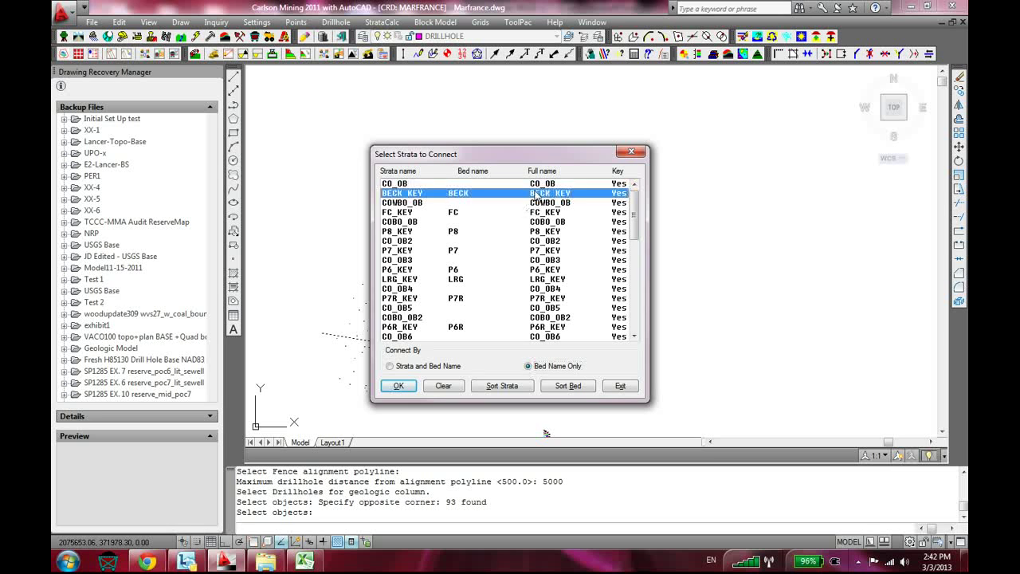
pyautogui.click(462, 212)
pyautogui.click(454, 231)
pyautogui.click(454, 250)
pyautogui.click(456, 270)
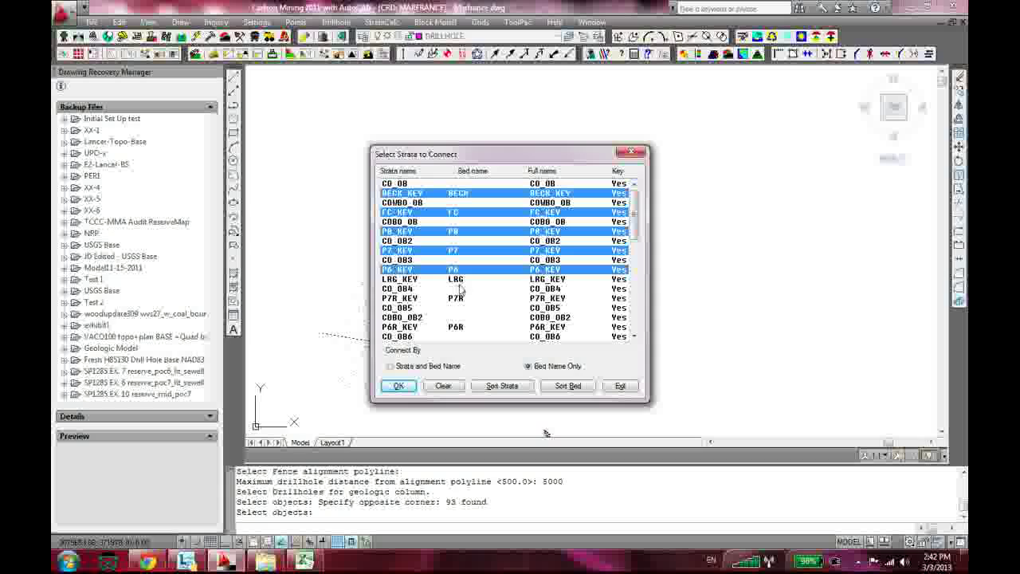
pyautogui.click(462, 280)
pyautogui.click(460, 299)
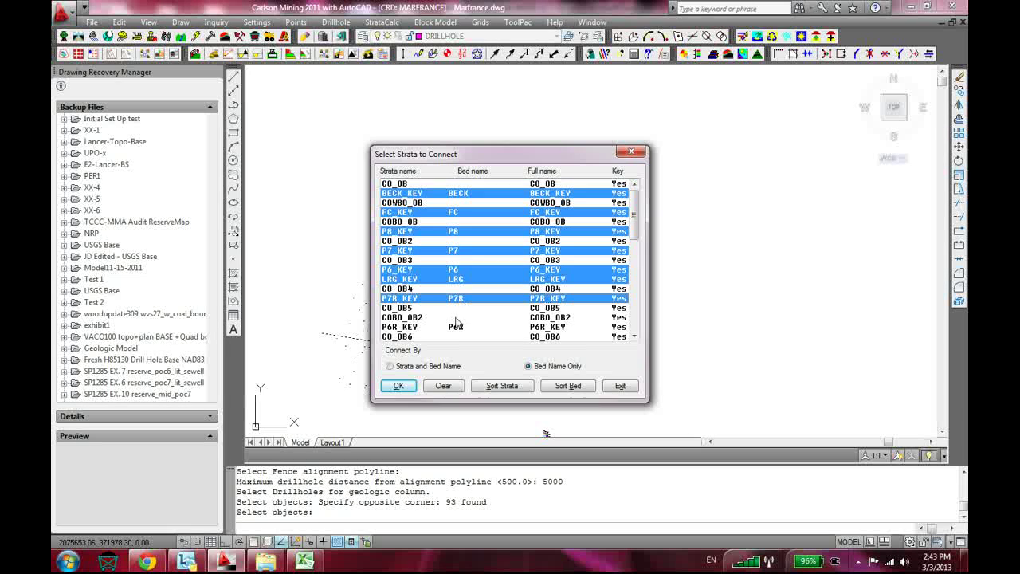
pyautogui.click(459, 328)
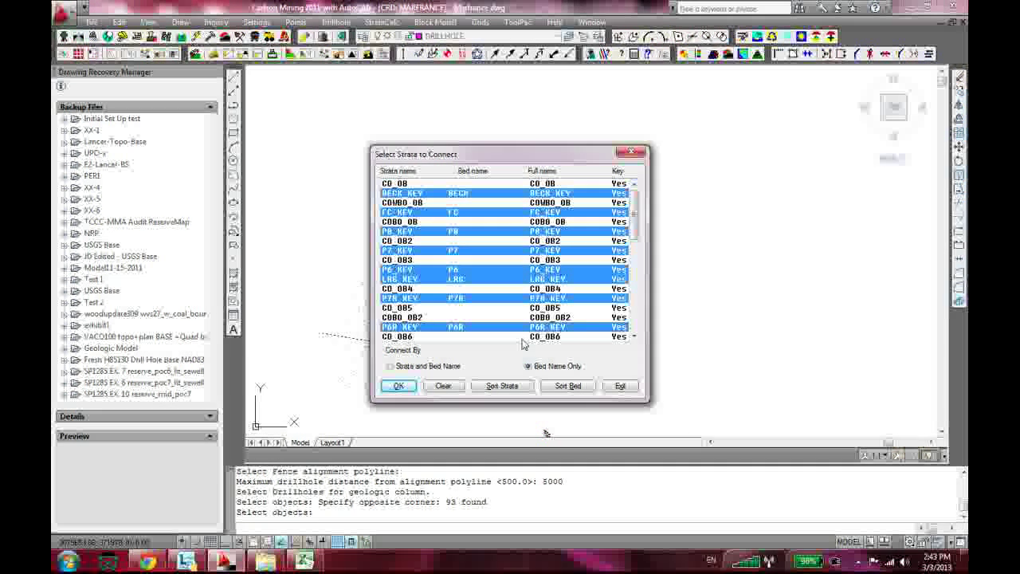
# Add the WEL and SEW key beds to the strata to connect
pyautogui.click(634, 336)
pyautogui.click(634, 337)
pyautogui.click(635, 337)
pyautogui.click(635, 336)
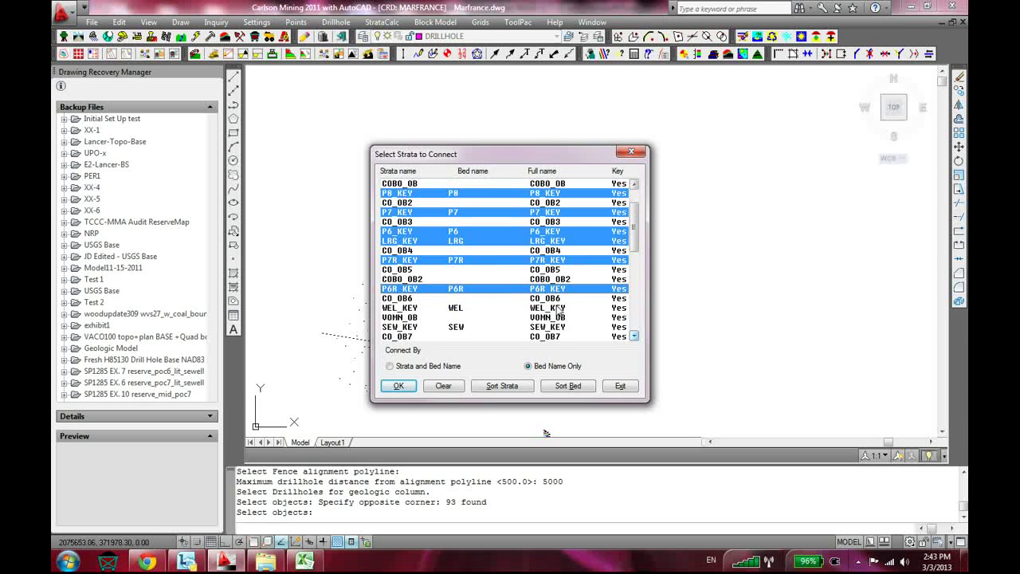
pyautogui.click(559, 310)
pyautogui.click(569, 327)
# Check the rest of the strata list, accept the selection and place the geologic columns northeast of the drillhole field
pyautogui.click(634, 335)
pyautogui.click(635, 336)
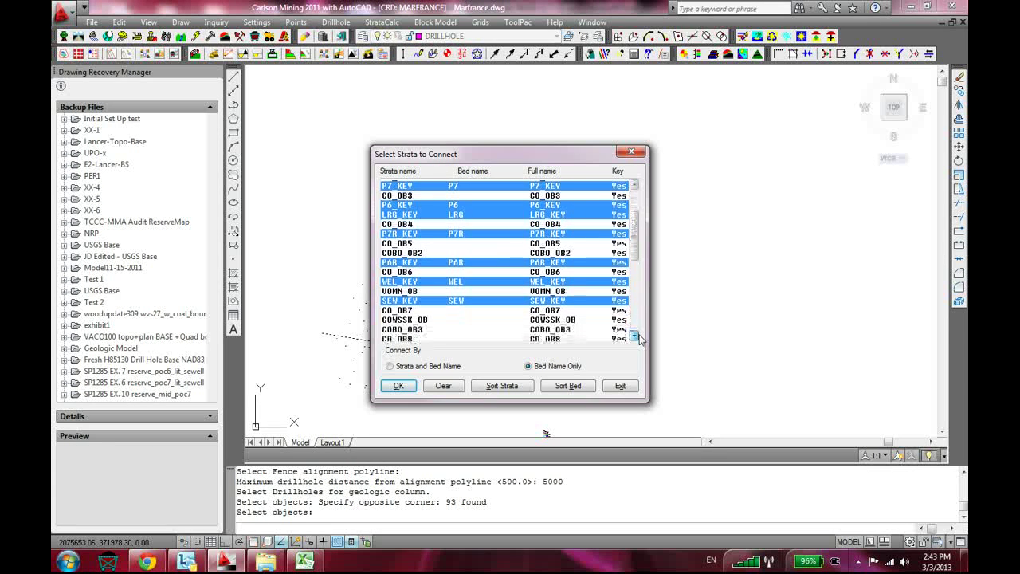
pyautogui.scroll(-8, 641, 339)
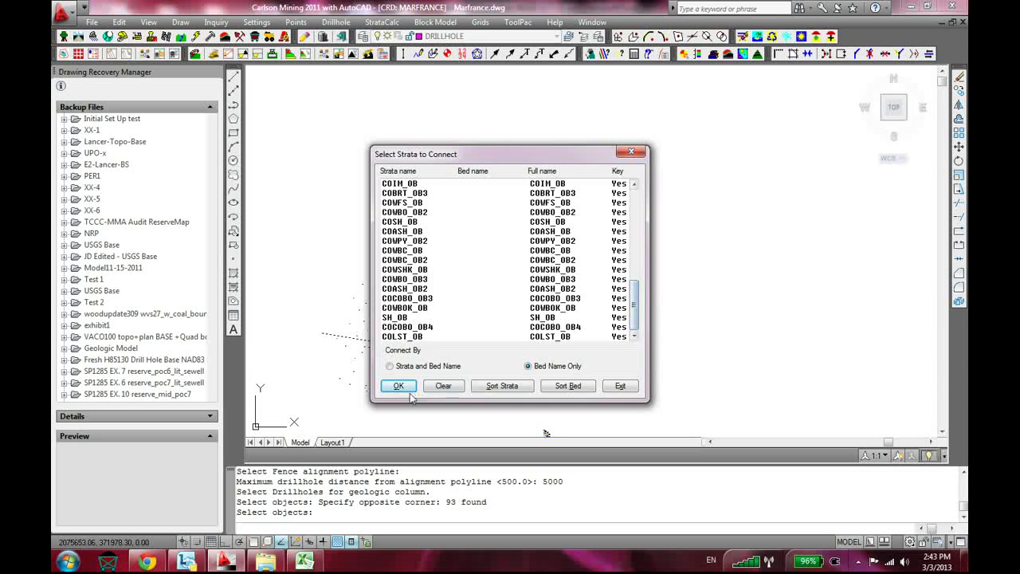
pyautogui.click(398, 386)
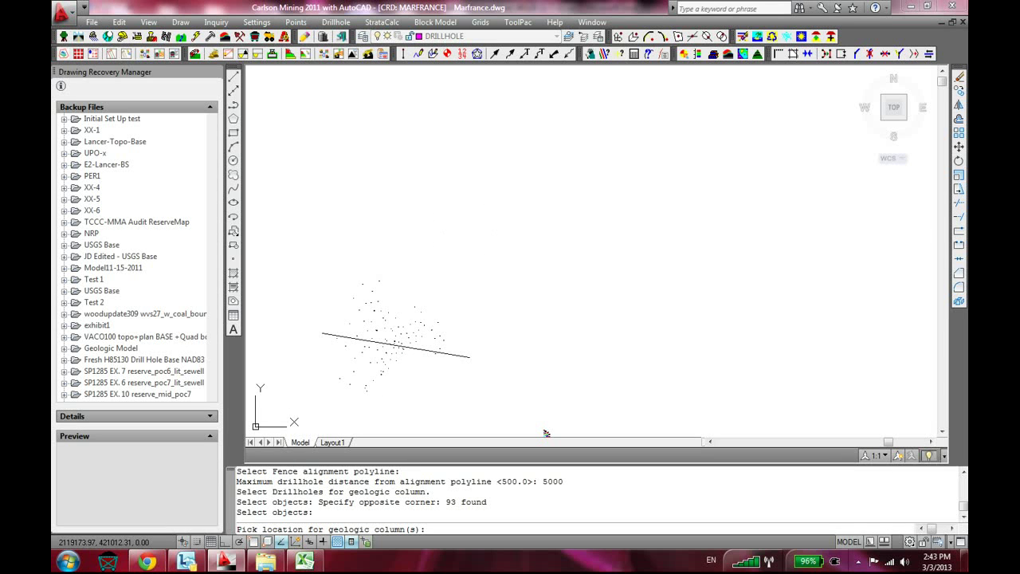
pyautogui.click(482, 198)
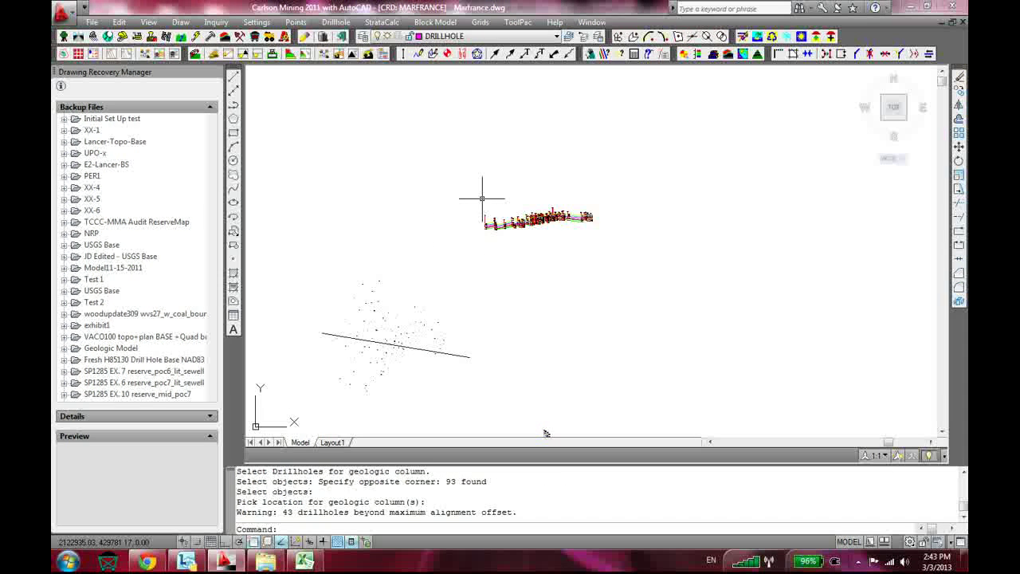
# Examine the new geologic columns at the western end of the section for bed connections, elevations and thickness labels
pyautogui.scroll(5, 585, 231)
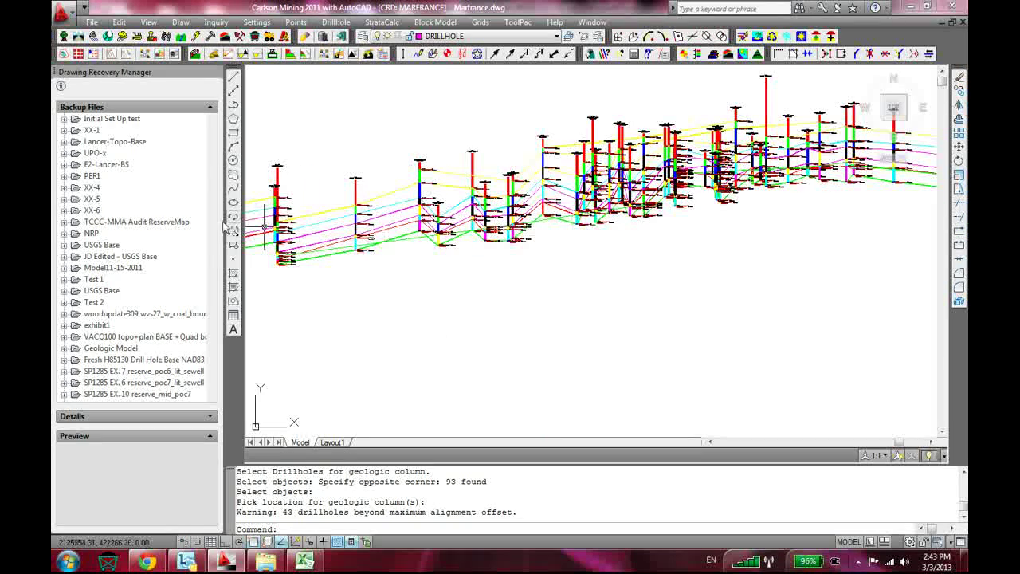
pyautogui.moveTo(556, 208); pyautogui.dragTo(668, 211, button='middle')
pyautogui.scroll(7, 357, 231)
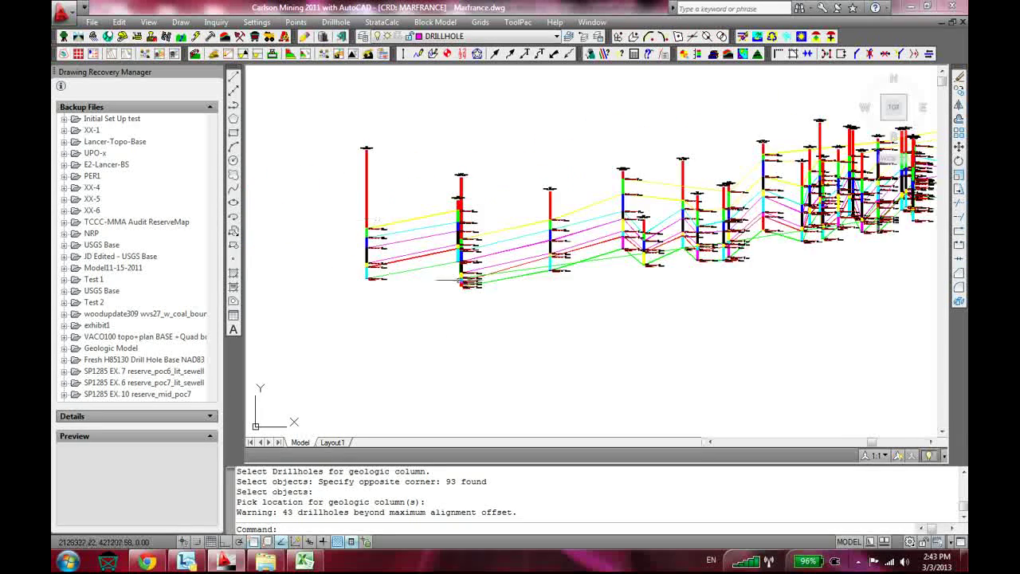
pyautogui.scroll(5, 357, 195)
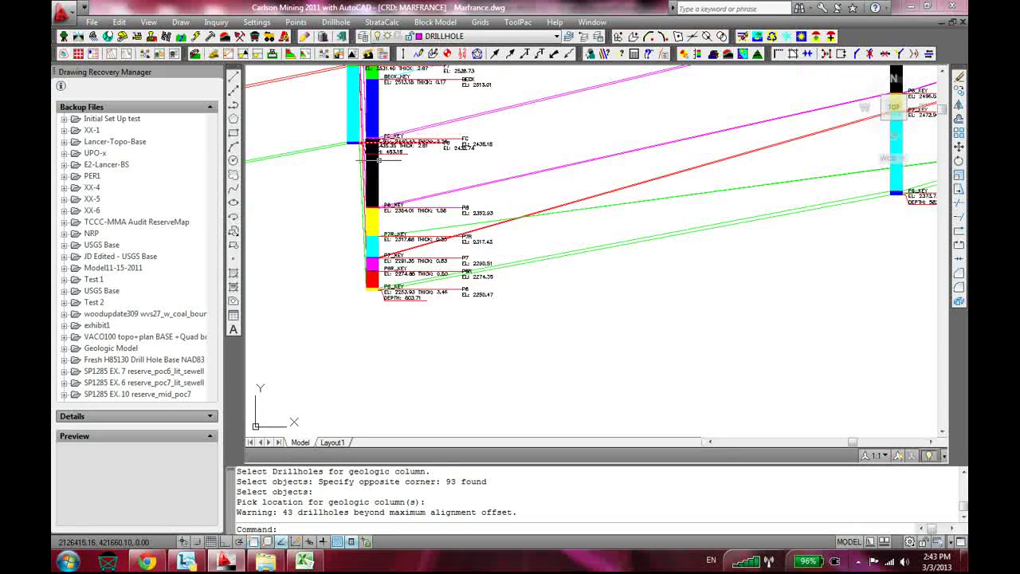
pyautogui.moveTo(407, 150); pyautogui.dragTo(567, 335, button='middle')
pyautogui.scroll(2, 558, 287)
pyautogui.scroll(-5, 558, 287)
pyautogui.scroll(-2, 421, 194)
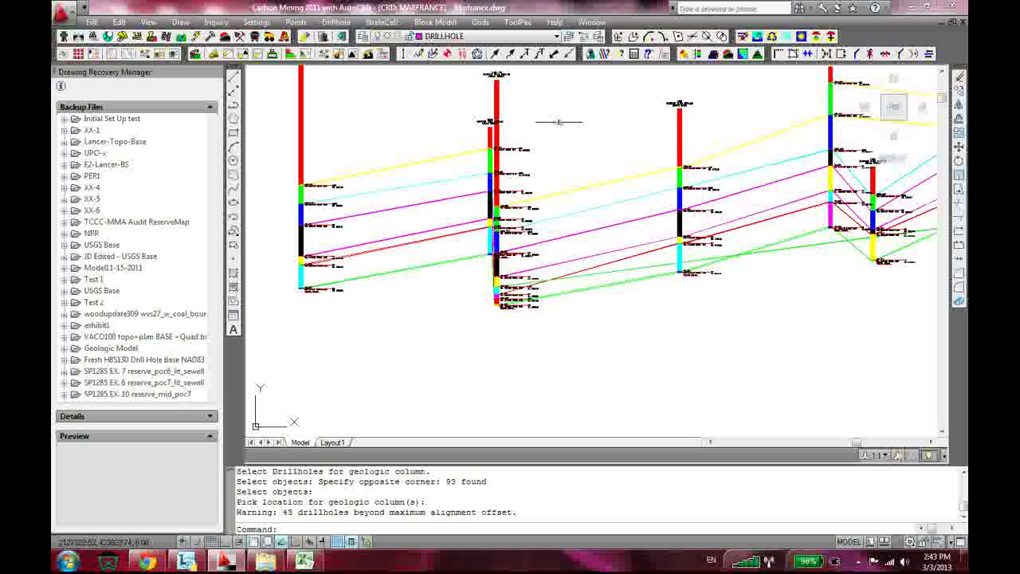
pyautogui.scroll(5, 433, 185)
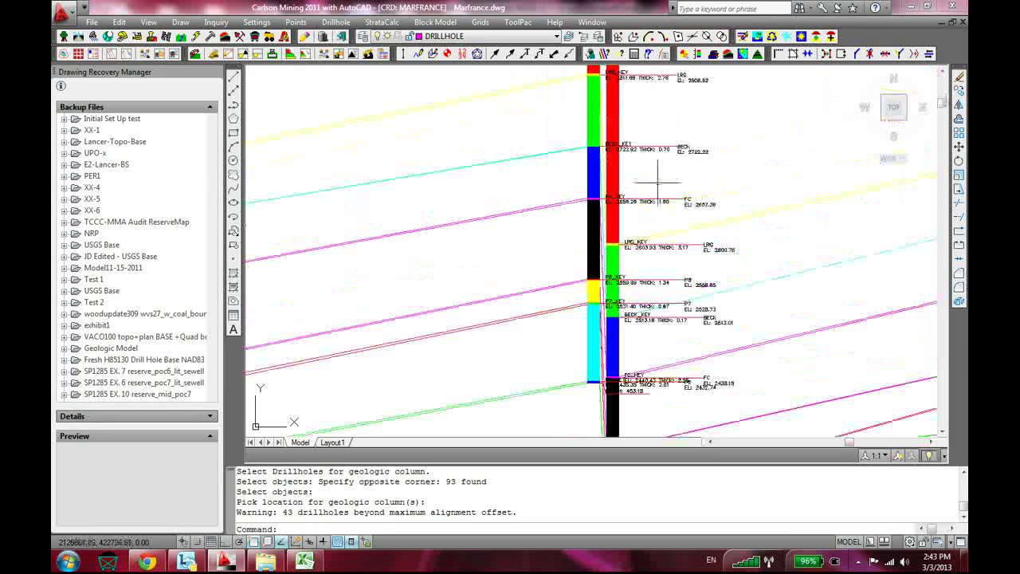
pyautogui.scroll(2, 682, 186)
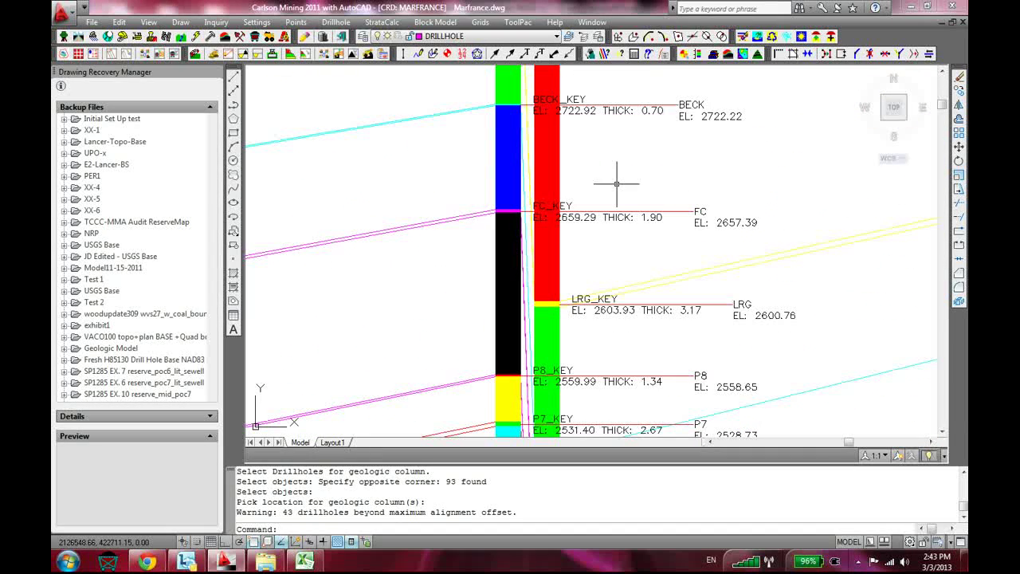
pyautogui.moveTo(611, 155); pyautogui.dragTo(581, 351, button='middle')
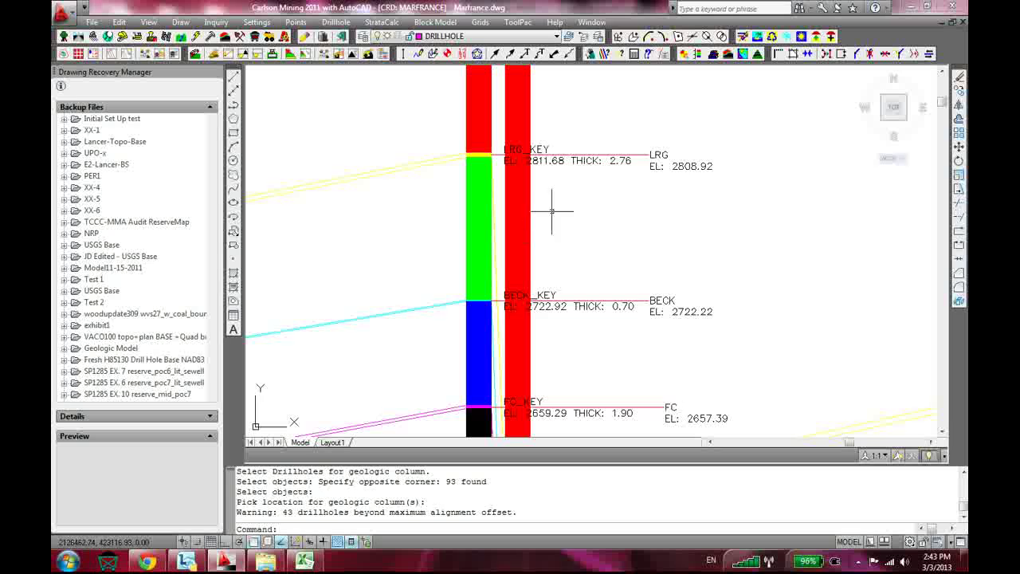
# Examine the geologic columns along the western part of the section, from their surface labels down to the lowest connected beds
pyautogui.scroll(-5, 551, 211)
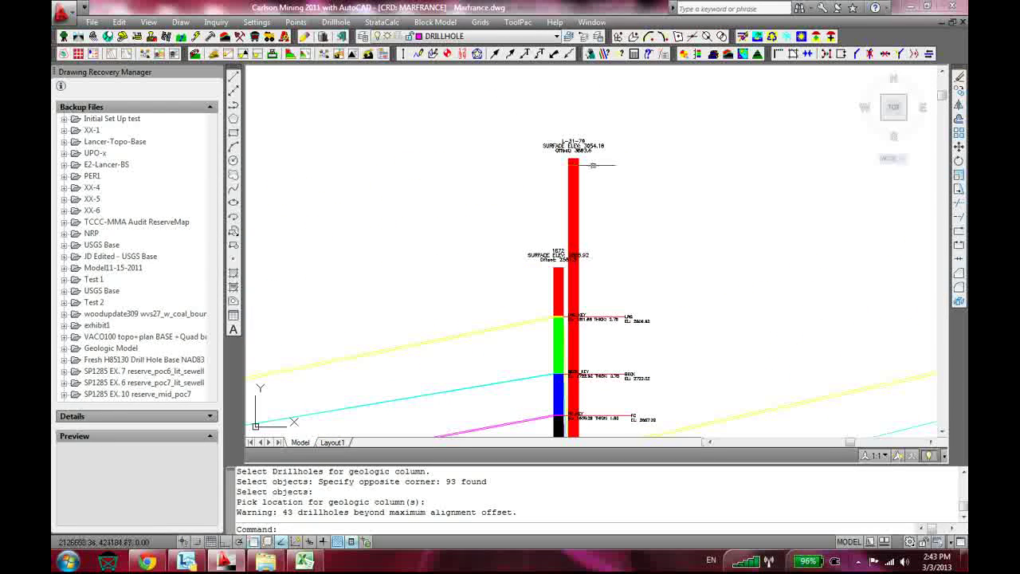
pyautogui.scroll(-1, 620, 290)
pyautogui.moveTo(613, 309); pyautogui.dragTo(645, 96, button='middle')
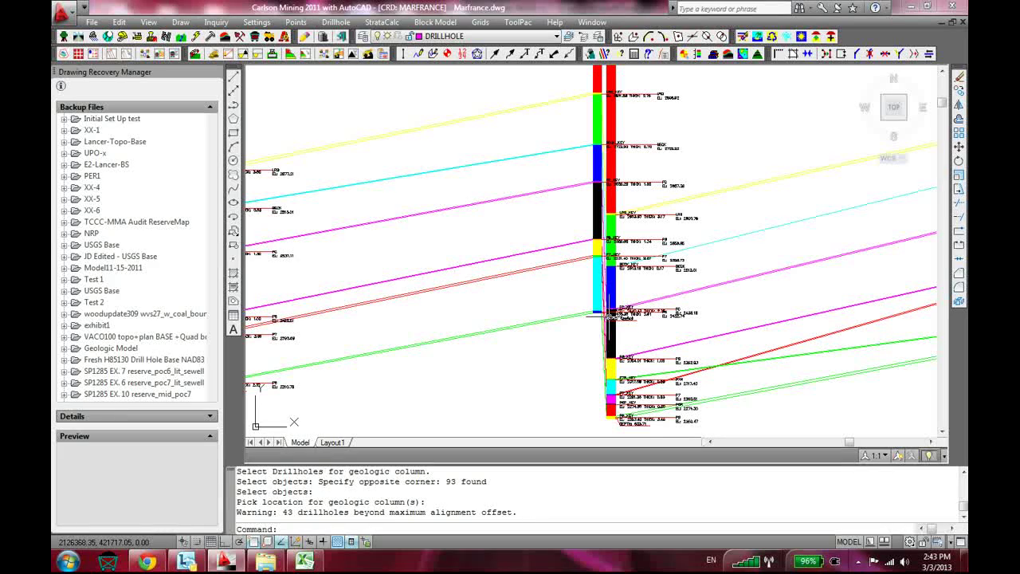
pyautogui.scroll(-5, 590, 295)
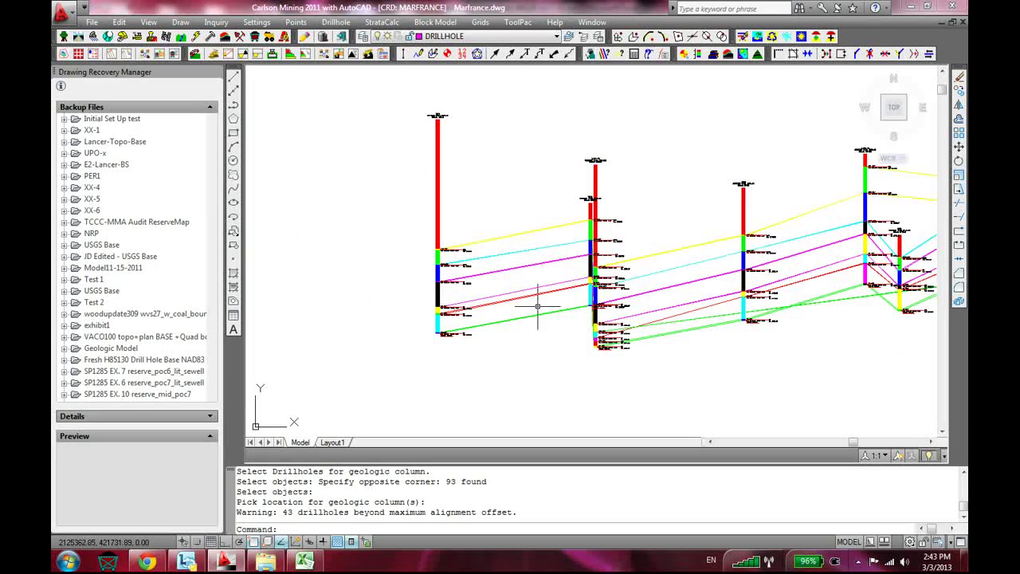
pyautogui.moveTo(681, 209); pyautogui.dragTo(308, 219, button='middle')
pyautogui.scroll(3, 538, 225)
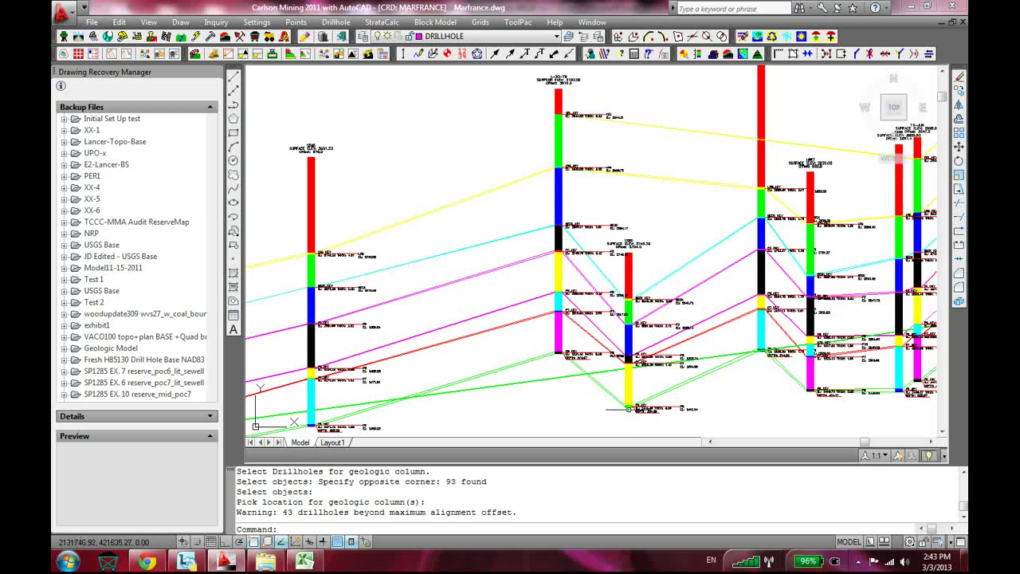
pyautogui.moveTo(539, 383); pyautogui.dragTo(709, 95, button='middle')
pyautogui.scroll(4, 435, 219)
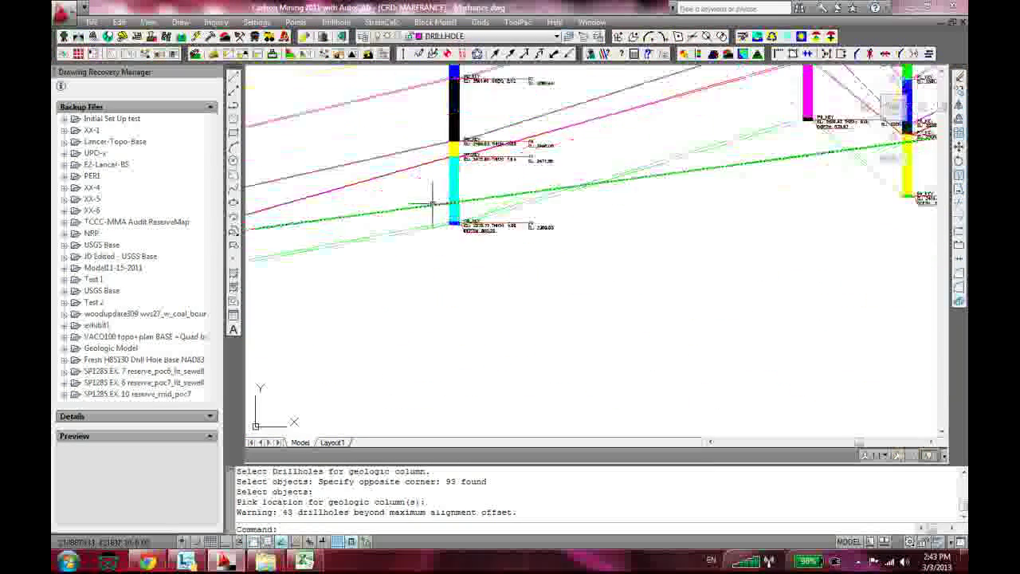
pyautogui.scroll(-4, 670, 199)
pyautogui.moveTo(759, 205)
pyautogui.mouseDown(button='middle')
pyautogui.moveTo(690, 352)
pyautogui.moveTo(770, 301)
pyautogui.mouseUp(button='middle')
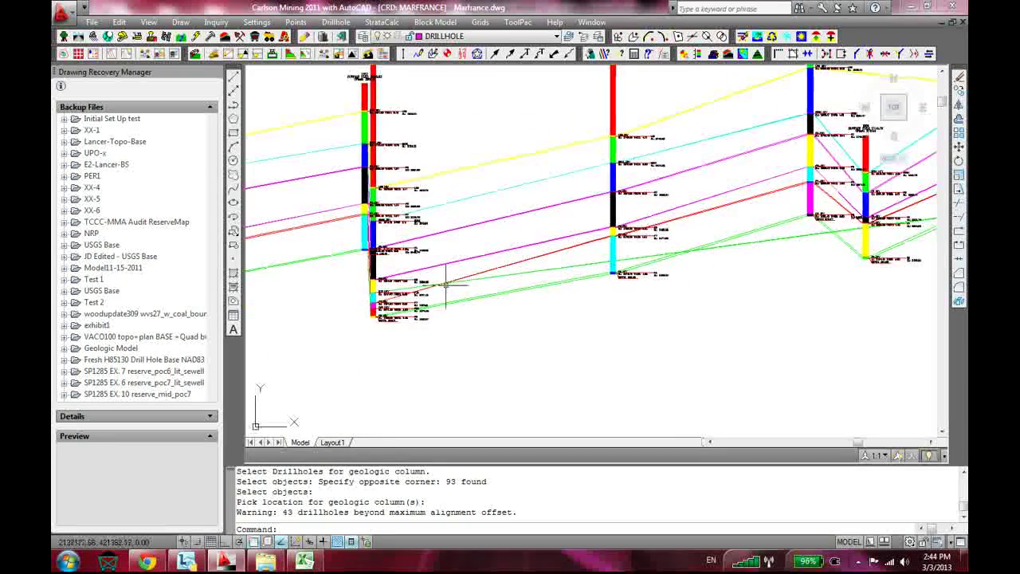
# Inspect the lower bed connections at the western columns and select the green P7R_KEY polyline to identify its layer
pyautogui.scroll(5, 445, 284)
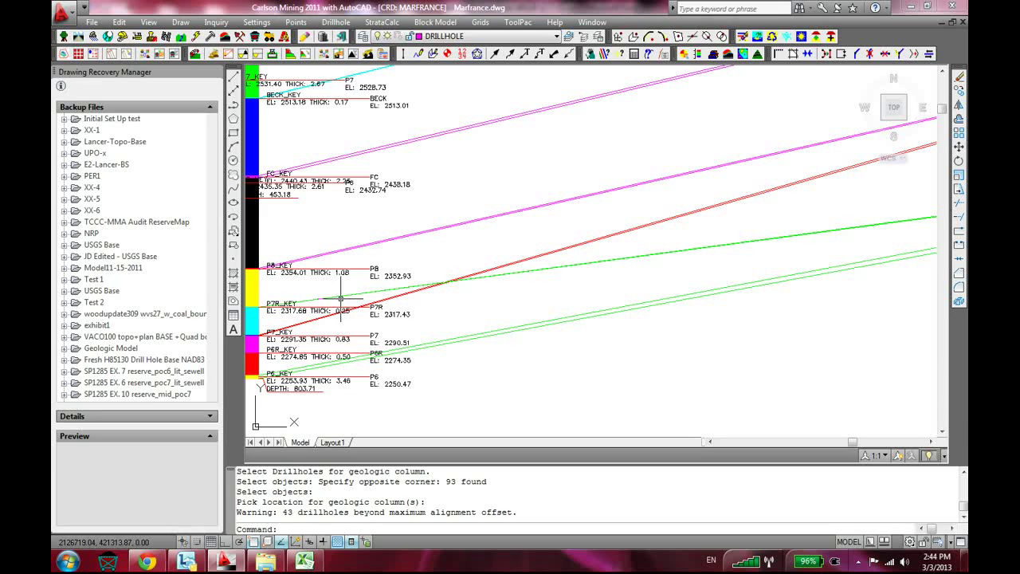
pyautogui.scroll(-2, 341, 298)
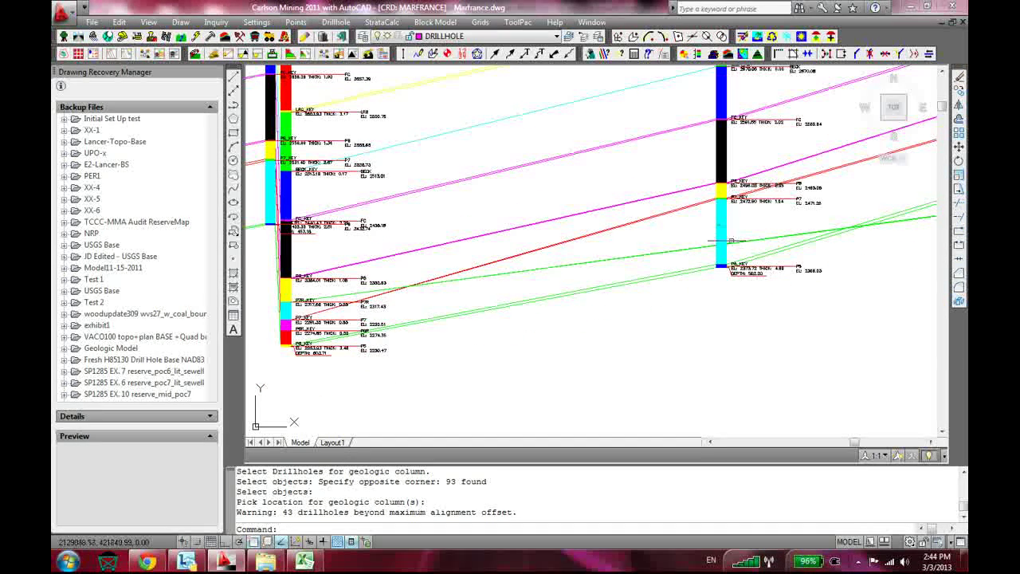
pyautogui.scroll(-4, 668, 253)
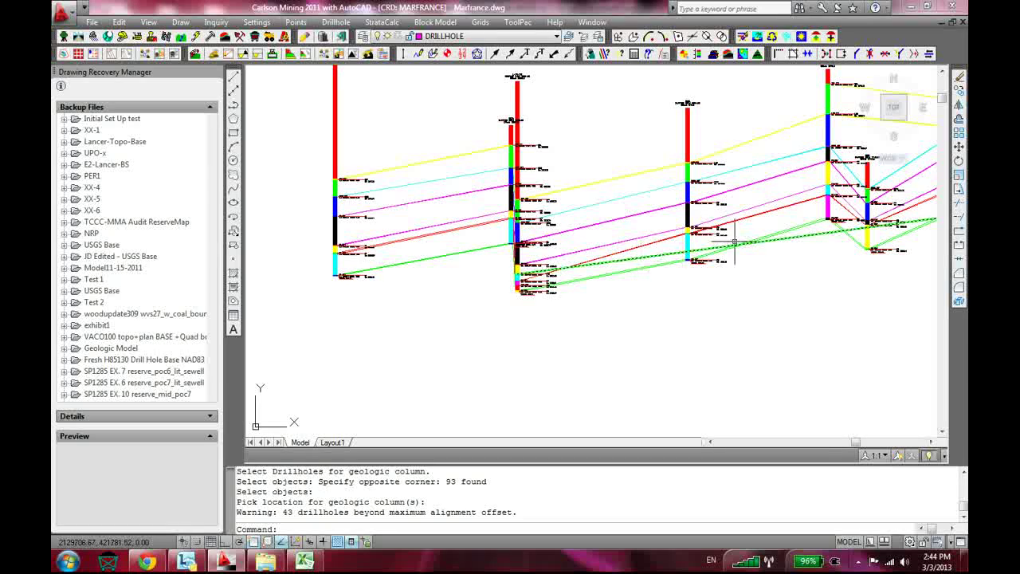
pyautogui.scroll(-3, 861, 268)
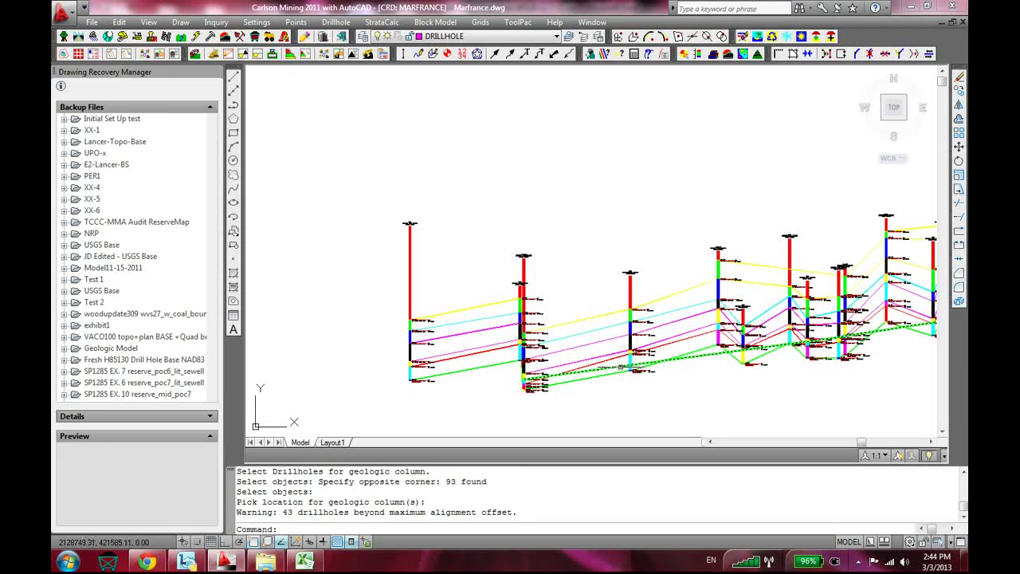
pyautogui.click(621, 367)
pyautogui.click(711, 390)
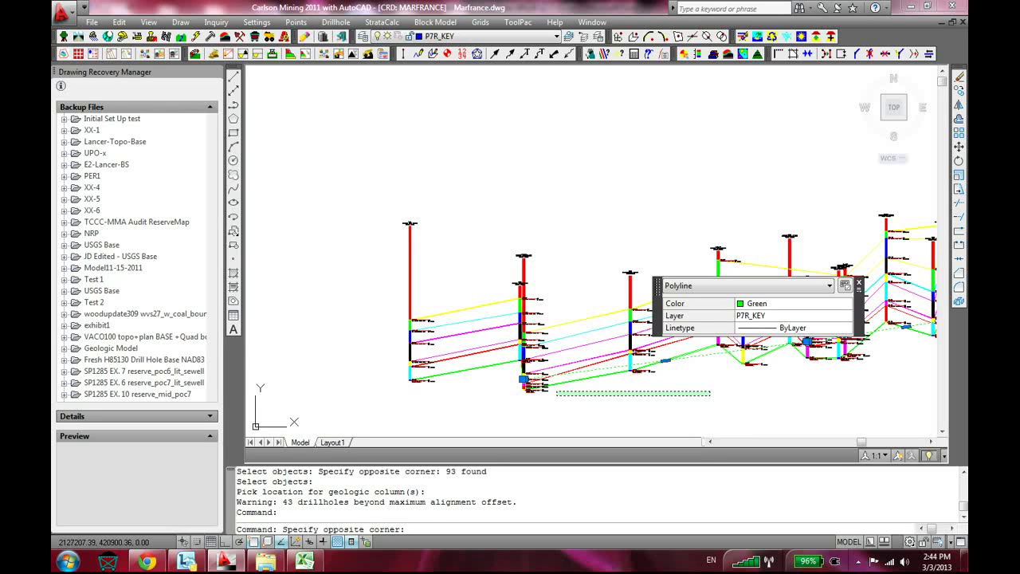
pyautogui.press('Escape')
pyautogui.press('Escape')
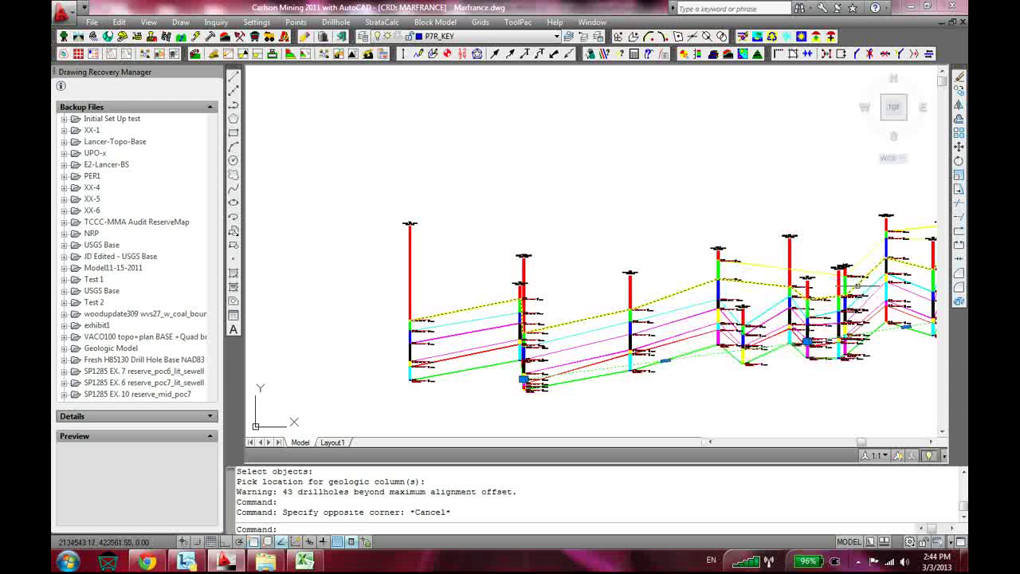
# Trace the selected P7R_KEY polyline eastward through the columns to check which drillholes it connects
pyautogui.scroll(3, 660, 378)
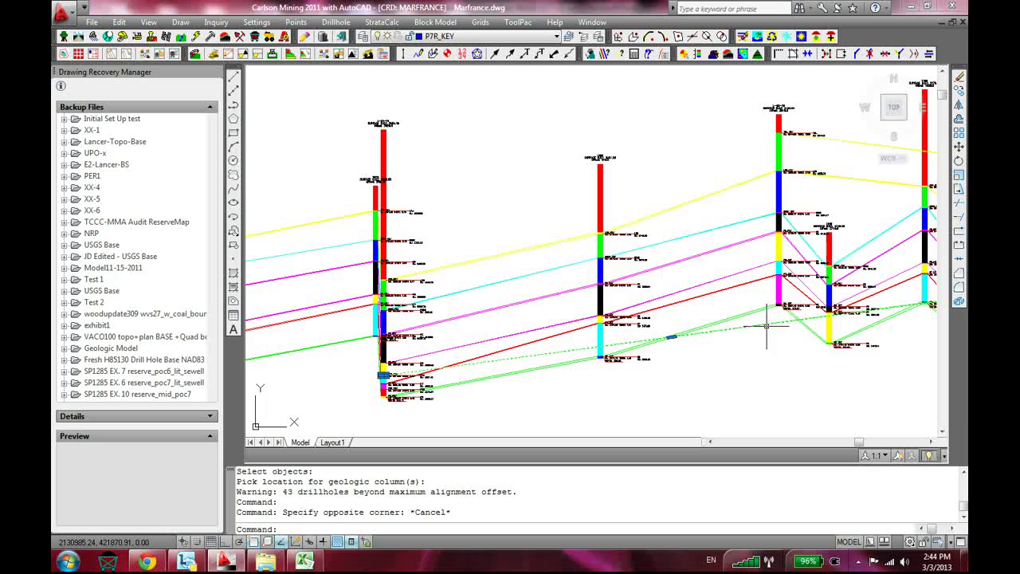
pyautogui.scroll(-3, 772, 326)
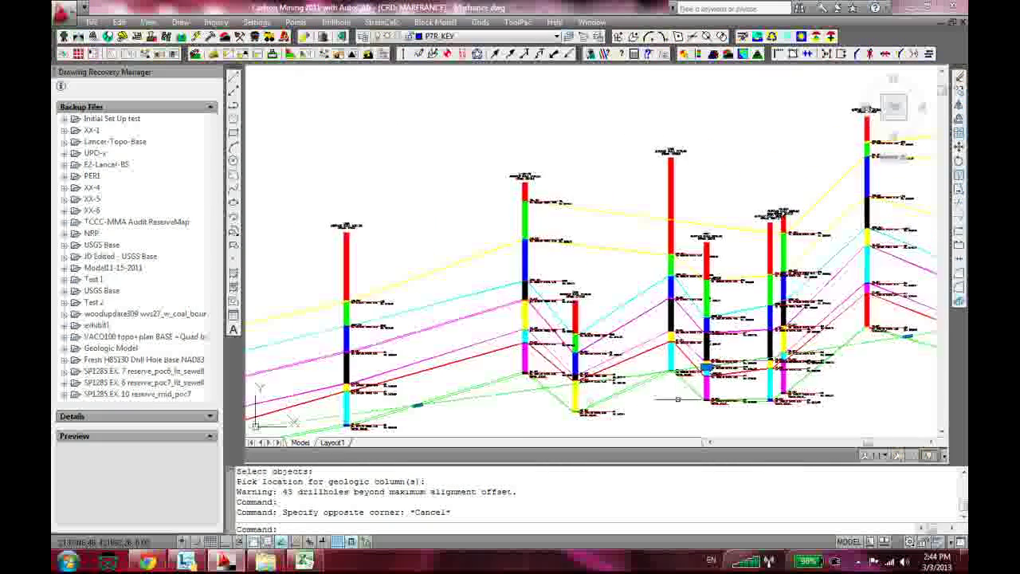
pyautogui.scroll(5, 680, 398)
pyautogui.moveTo(690, 369); pyautogui.dragTo(442, 417, button='middle')
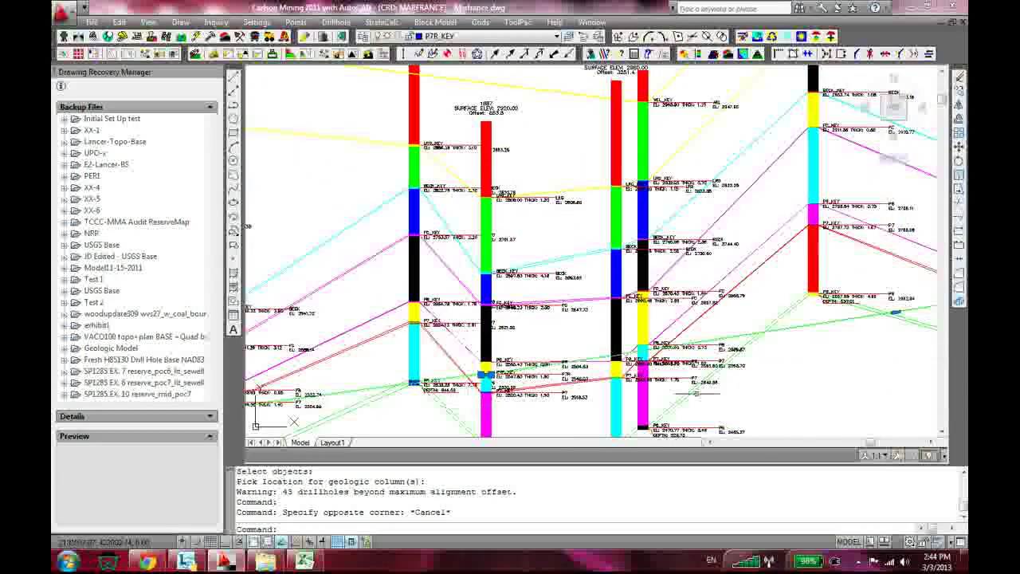
pyautogui.moveTo(929, 356); pyautogui.dragTo(793, 373, button='middle')
pyautogui.scroll(-2, 844, 356)
pyautogui.moveTo(714, 374); pyautogui.dragTo(519, 363, button='middle')
pyautogui.scroll(4, 520, 364)
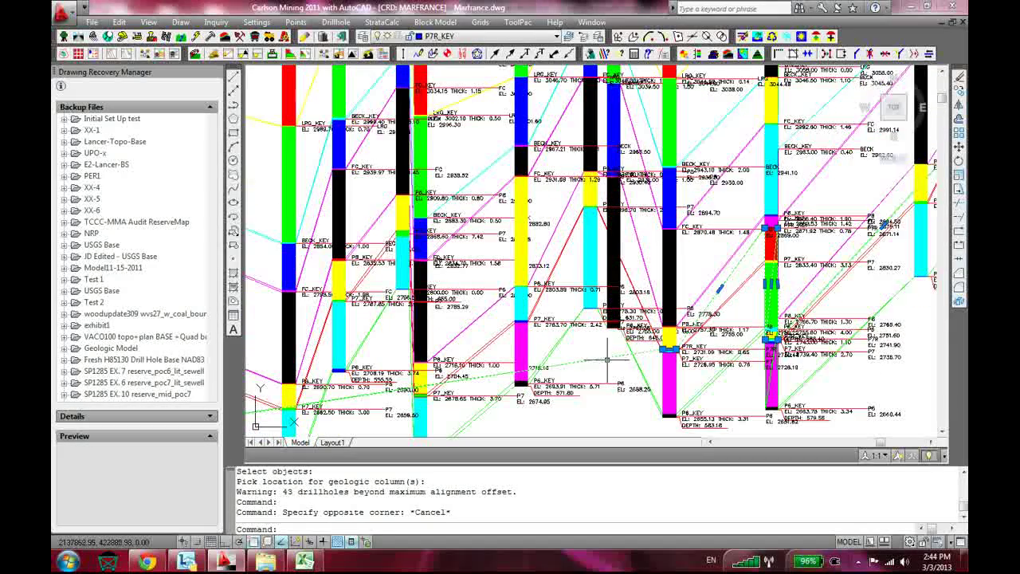
pyautogui.scroll(-4, 607, 360)
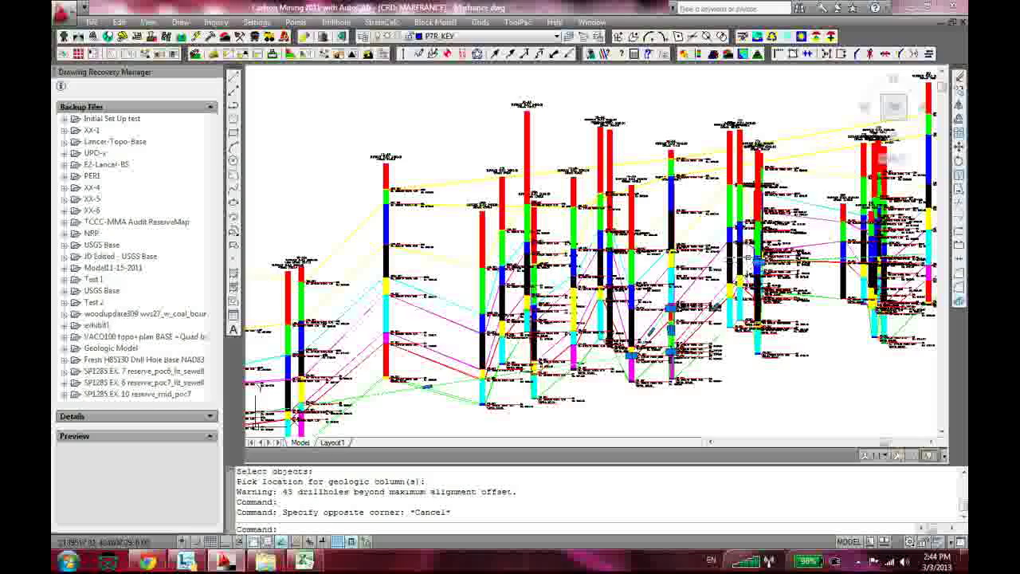
# Examine how the WEL and LRG bed connections pass drillhole 1882, comparing them with its surface elevation and offset
pyautogui.scroll(3, 444, 193)
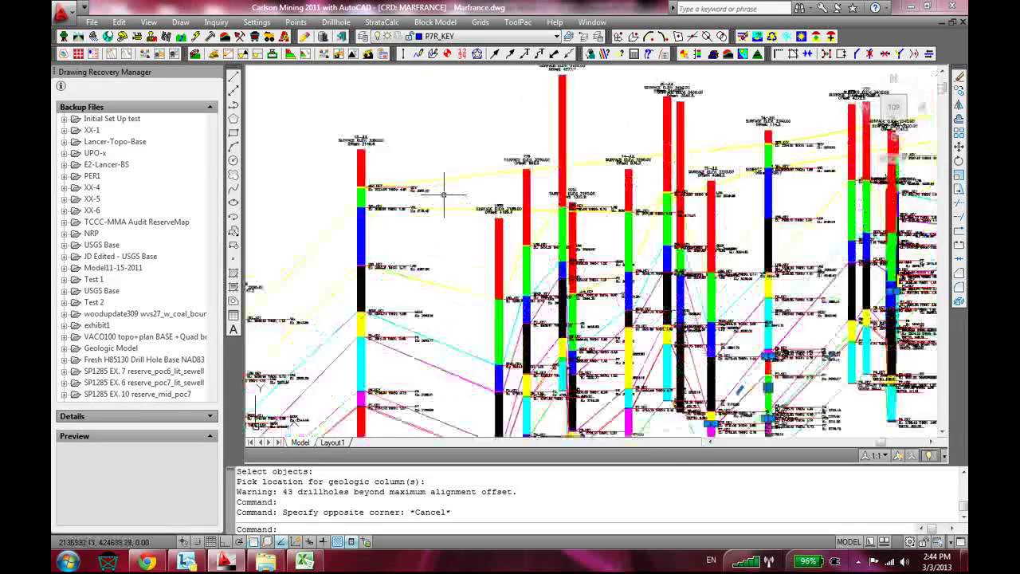
pyautogui.scroll(2, 444, 194)
pyautogui.scroll(3, 581, 250)
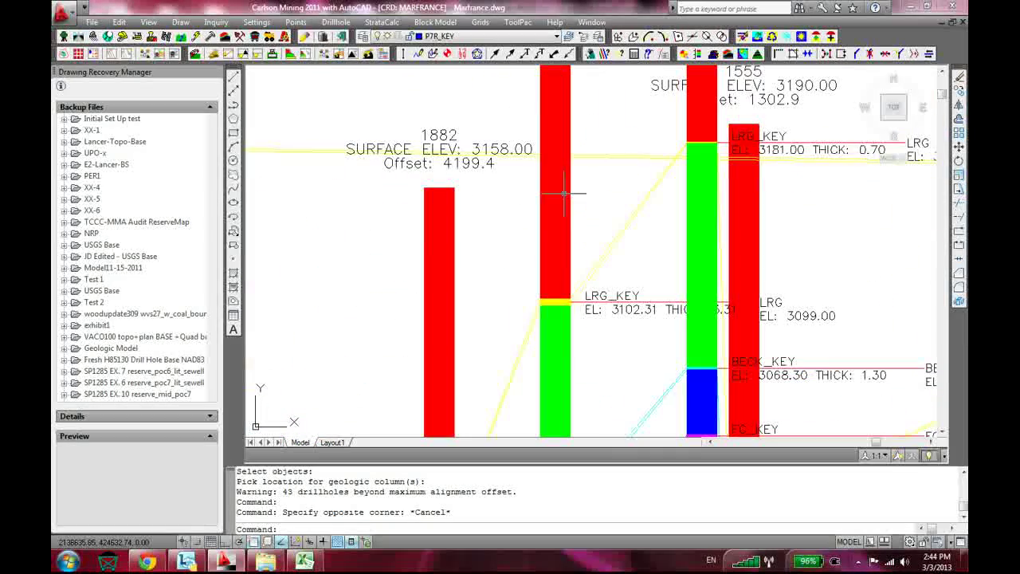
pyautogui.scroll(-4, 518, 184)
pyautogui.scroll(-2, 518, 182)
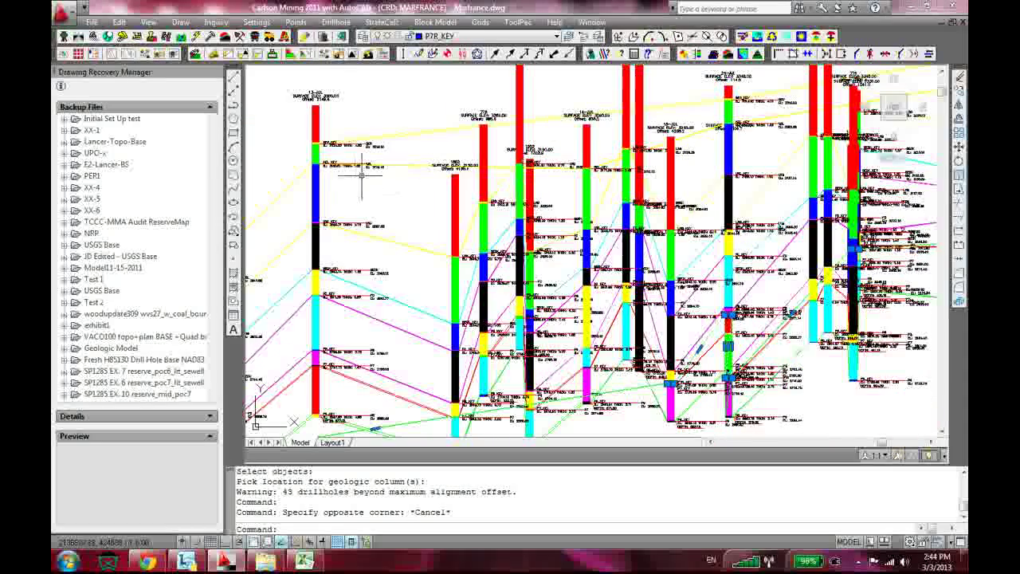
pyautogui.scroll(3, 330, 160)
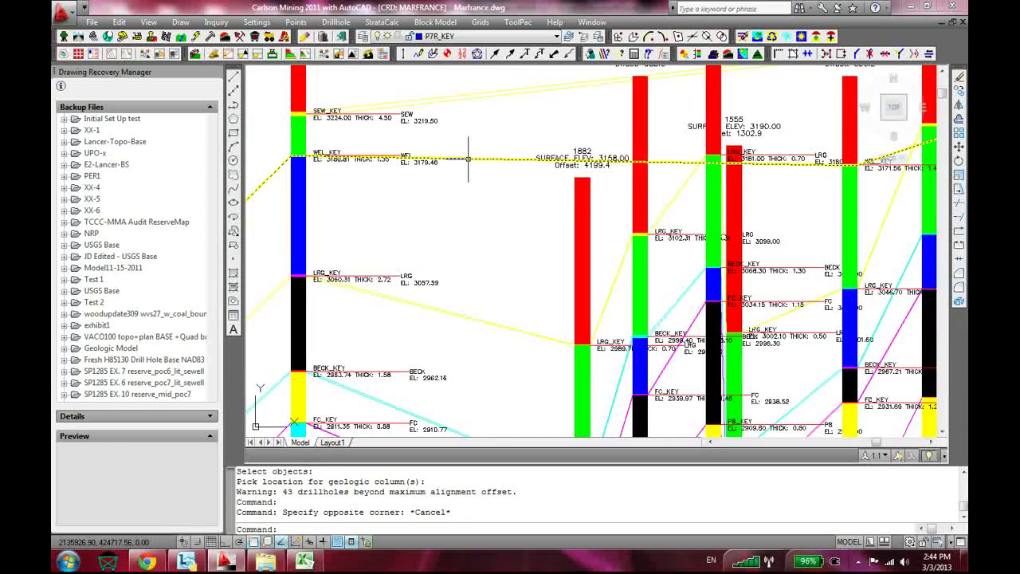
pyautogui.scroll(-3, 468, 159)
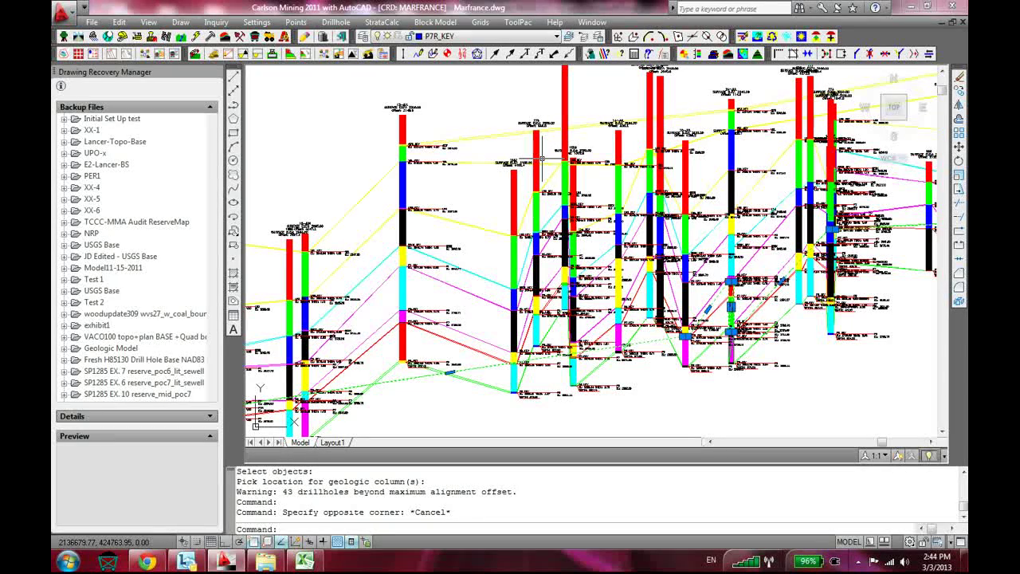
pyautogui.scroll(5, 456, 172)
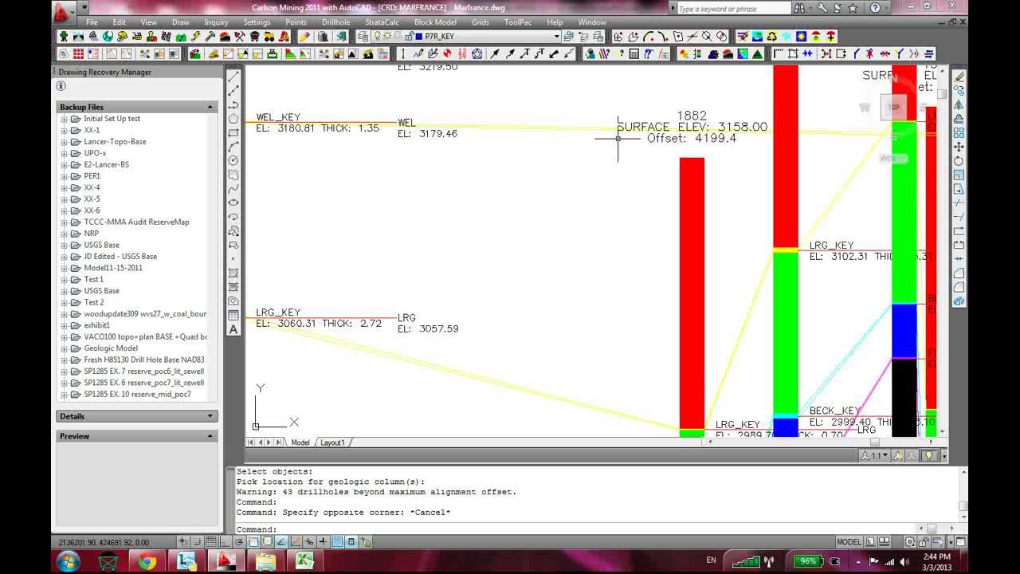
pyautogui.scroll(-5, 625, 154)
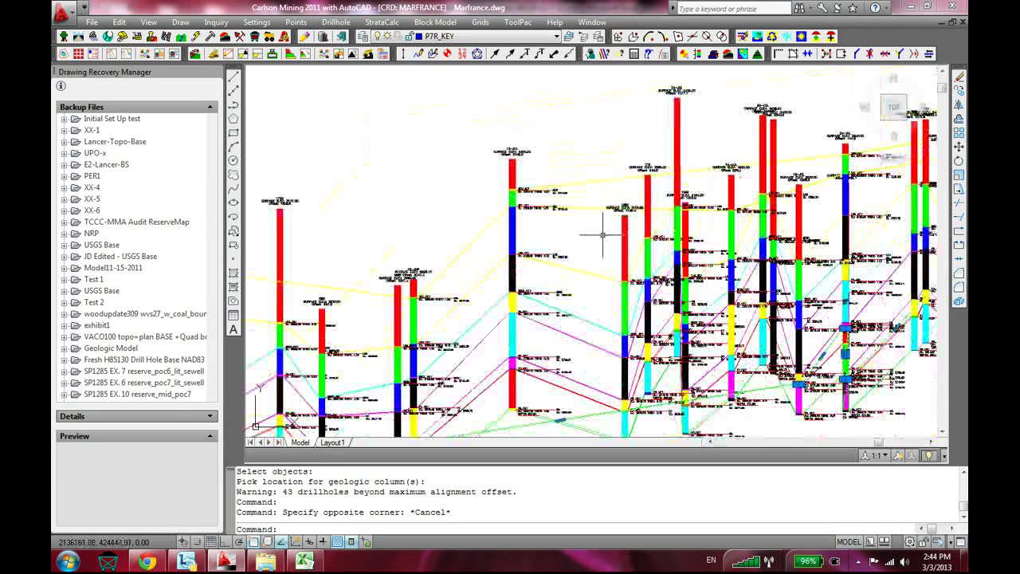
# Examine the eastern columns for the FC, P8, P7R and P7 bed connections, and review the section as a whole
pyautogui.keyDown('shift'); pyautogui.moveTo(846, 189); pyautogui.dragTo(618, 217, button='middle'); pyautogui.keyUp('shift')
pyautogui.moveTo(730, 251)
pyautogui.keyDown('shift'); pyautogui.mouseDown(button='middle')
pyautogui.moveTo(446, 343)
pyautogui.moveTo(491, 369)
pyautogui.moveTo(789, 339)
pyautogui.moveTo(676, 337)
pyautogui.moveTo(709, 404)
pyautogui.mouseUp(button='middle'); pyautogui.keyUp('shift')
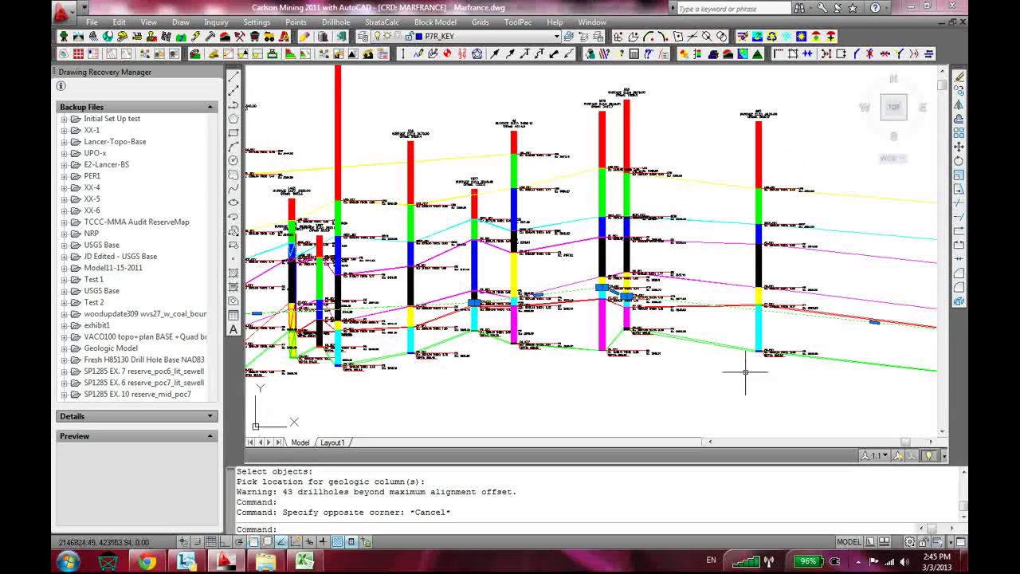
pyautogui.scroll(4, 596, 230)
pyautogui.scroll(-3, 899, 307)
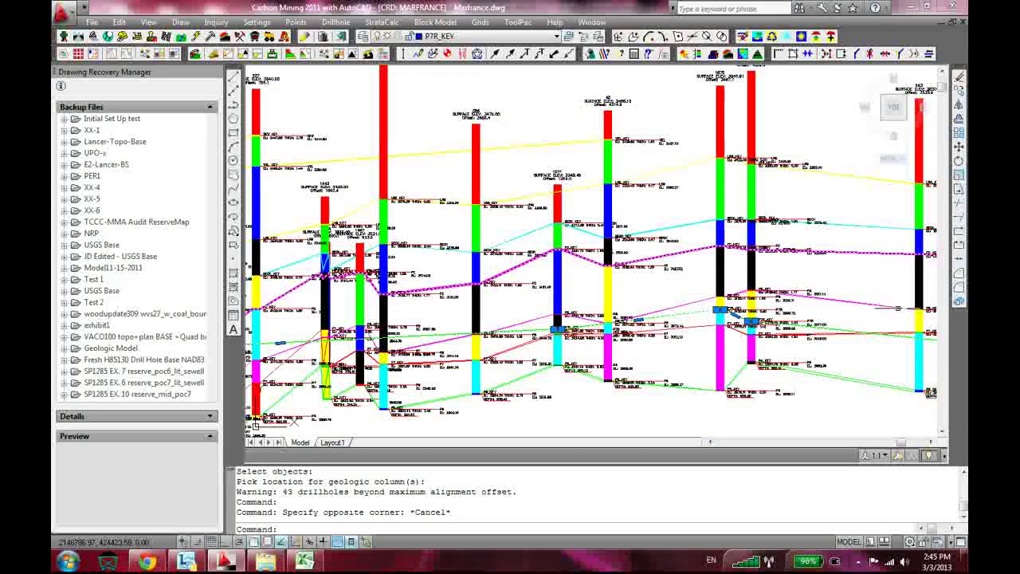
pyautogui.scroll(4, 623, 312)
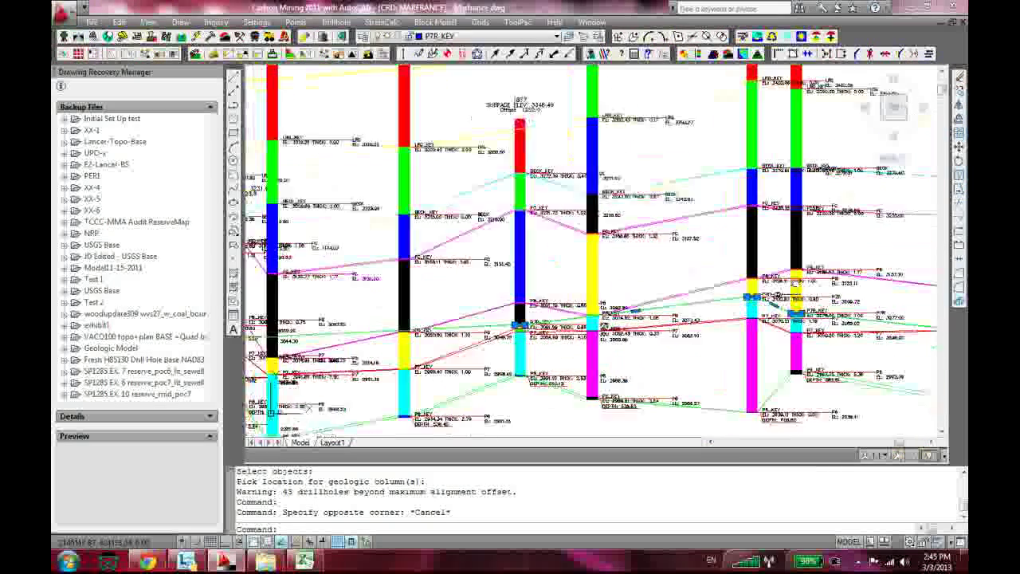
pyautogui.scroll(3, 740, 302)
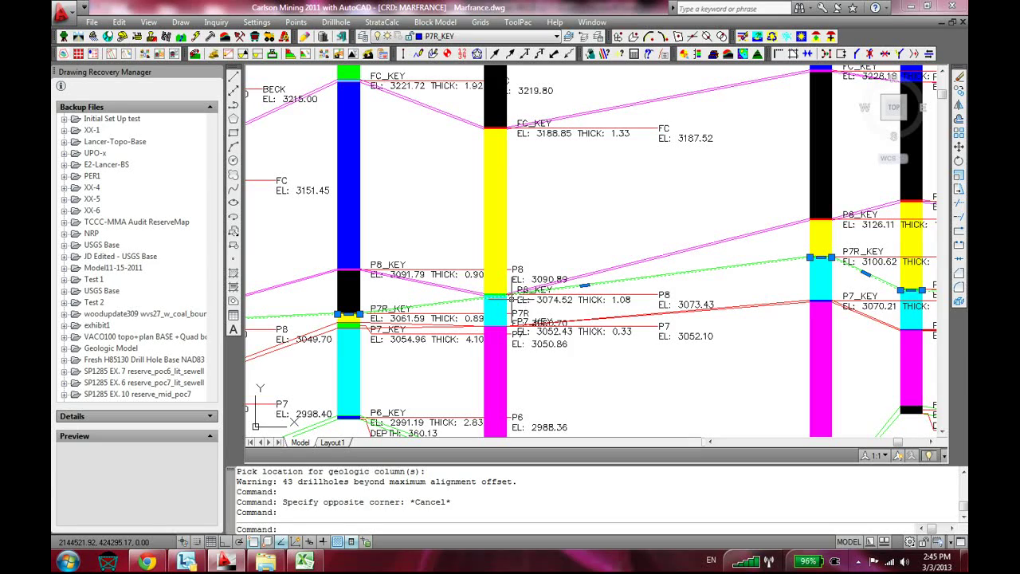
pyautogui.scroll(-5, 366, 305)
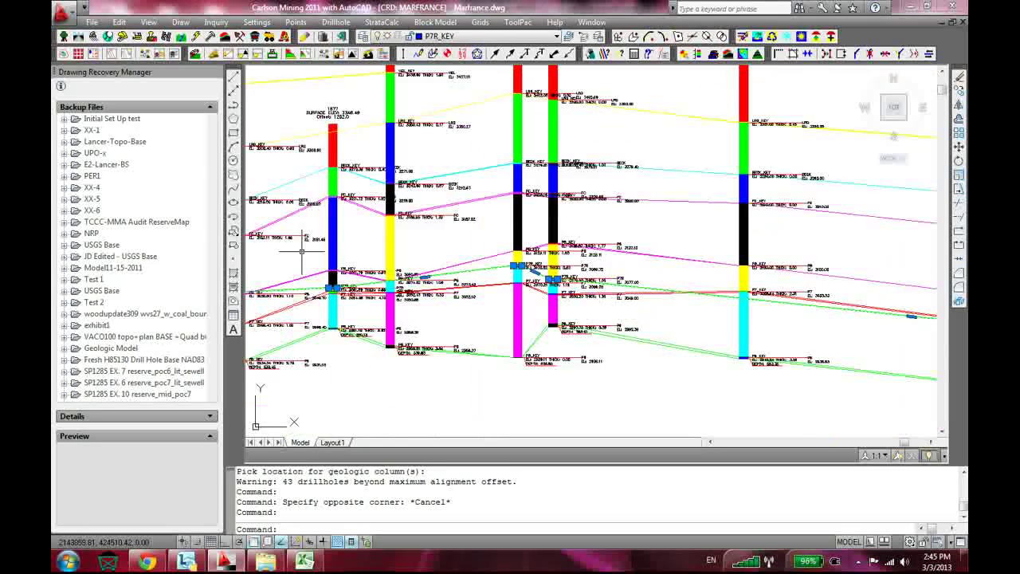
pyautogui.moveTo(423, 217); pyautogui.dragTo(650, 284, button='middle')
pyautogui.scroll(2, 635, 253)
pyautogui.scroll(-2, 635, 253)
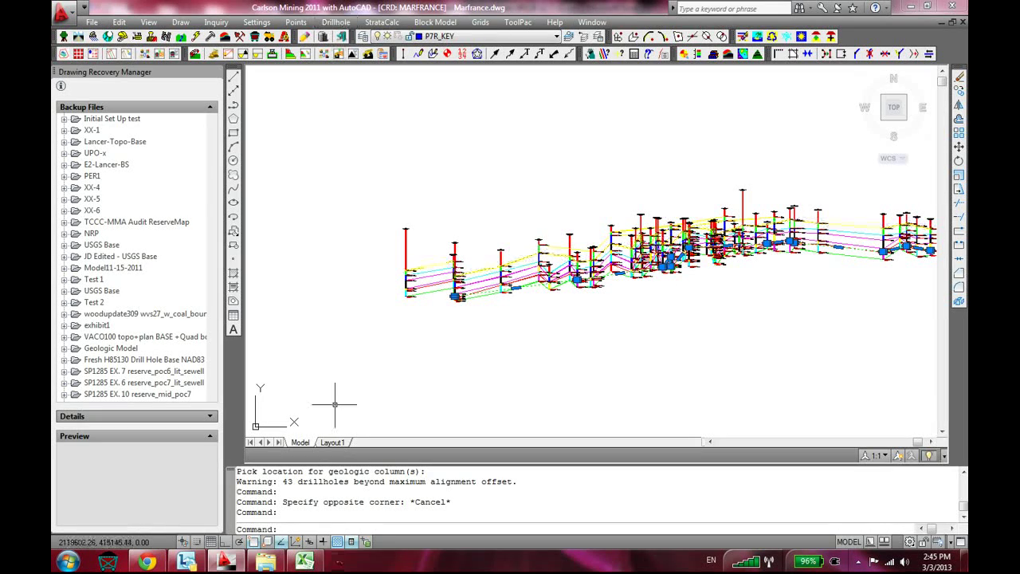
# Switch to the Marfrance drillhole data spreadsheet in Excel and review the bed name and key columns
pyautogui.click(304, 561)
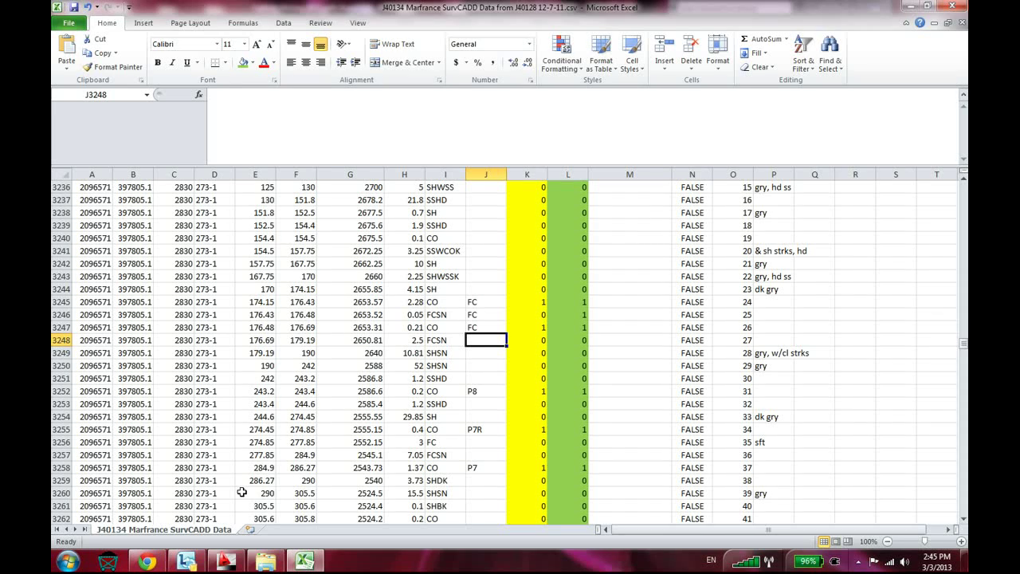
pyautogui.moveTo(303, 561)
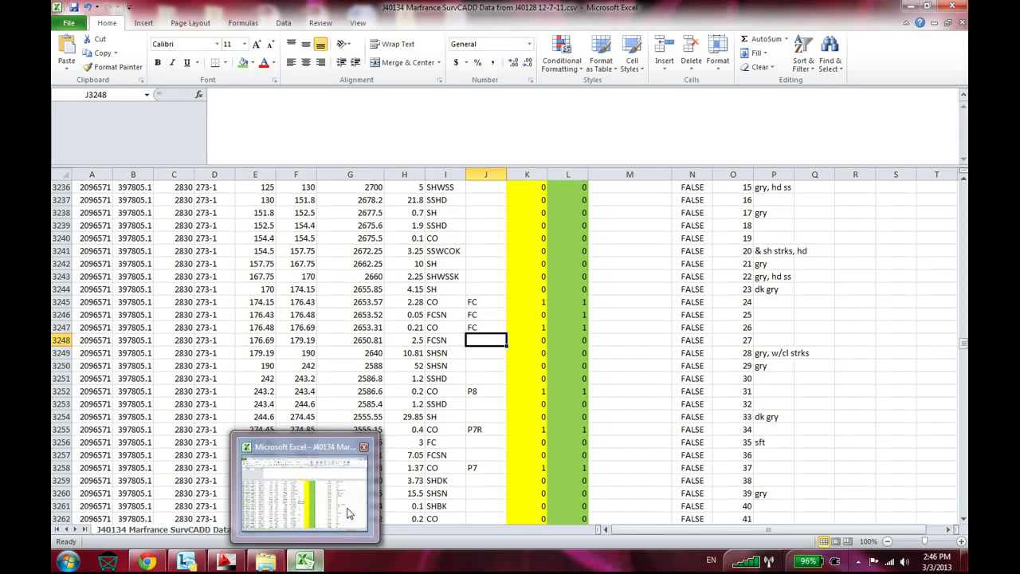
pyautogui.press('alt')
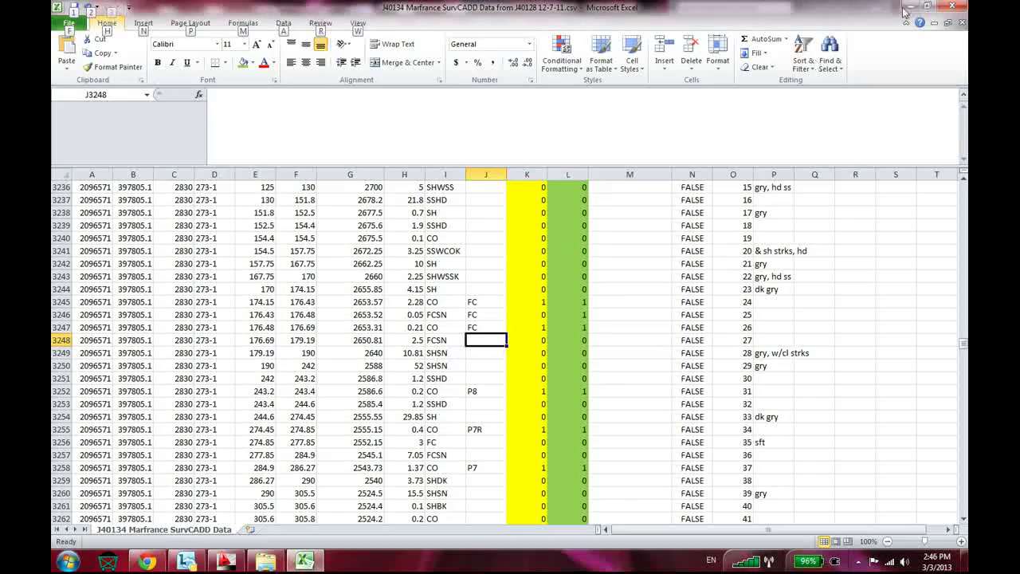
pyautogui.click(908, 8)
pyautogui.click(910, 11)
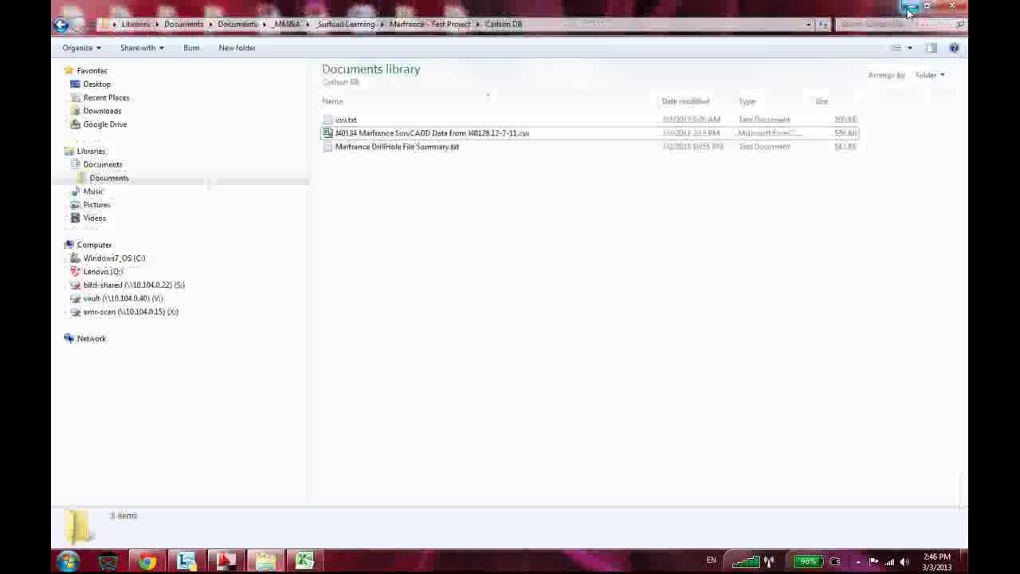
pyautogui.click(909, 11)
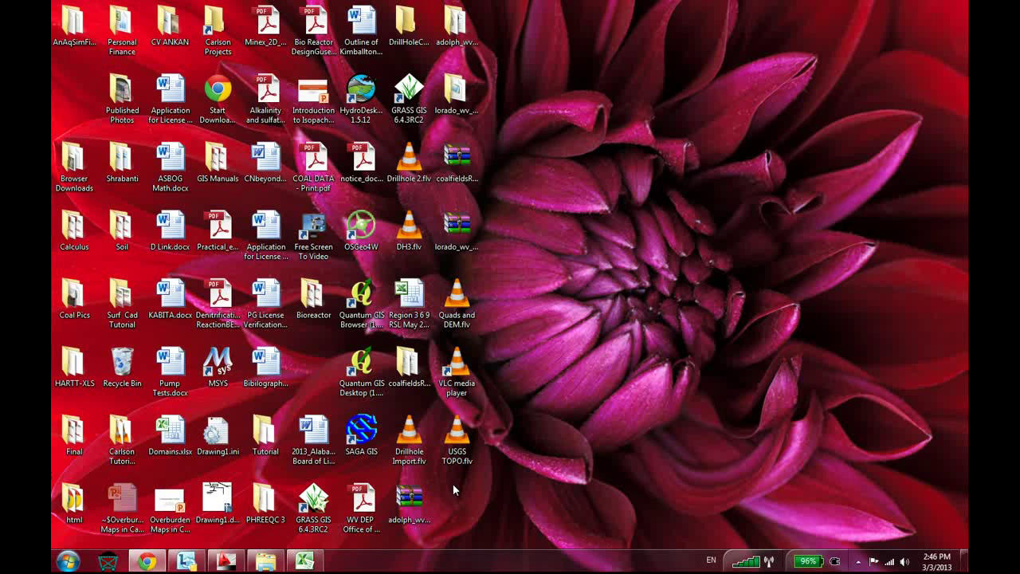
pyautogui.click(416, 465)
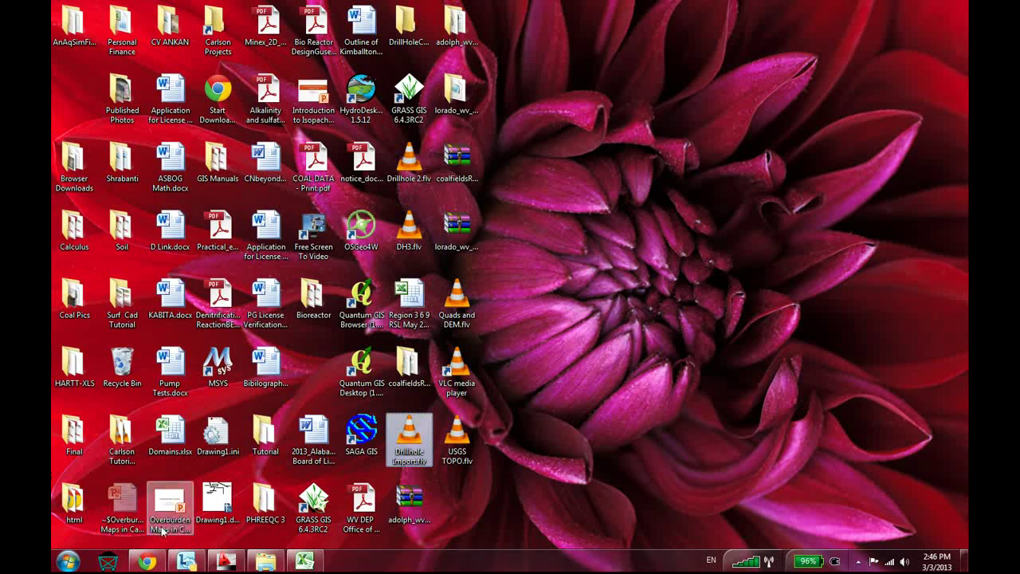
pyautogui.click(859, 562)
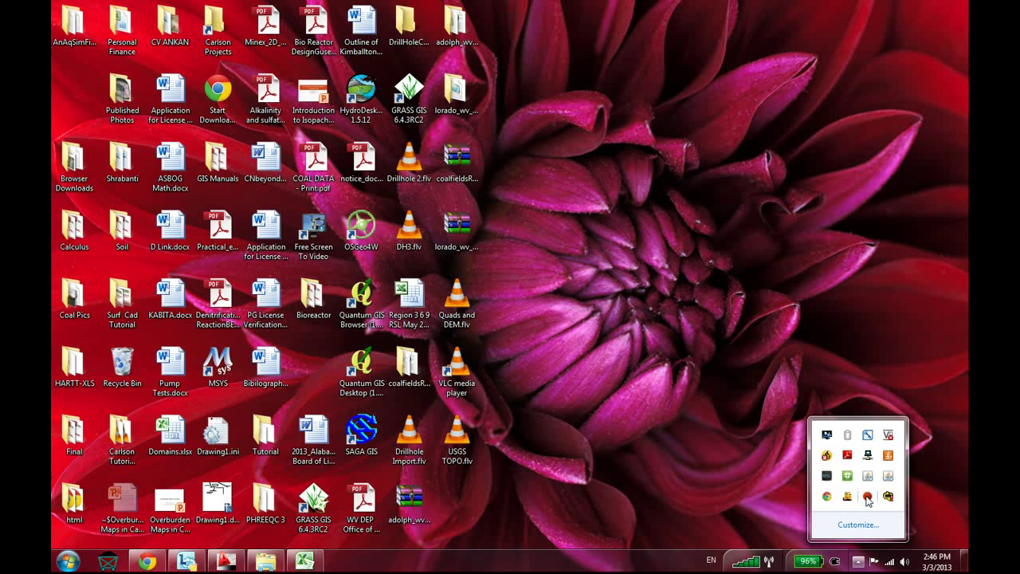